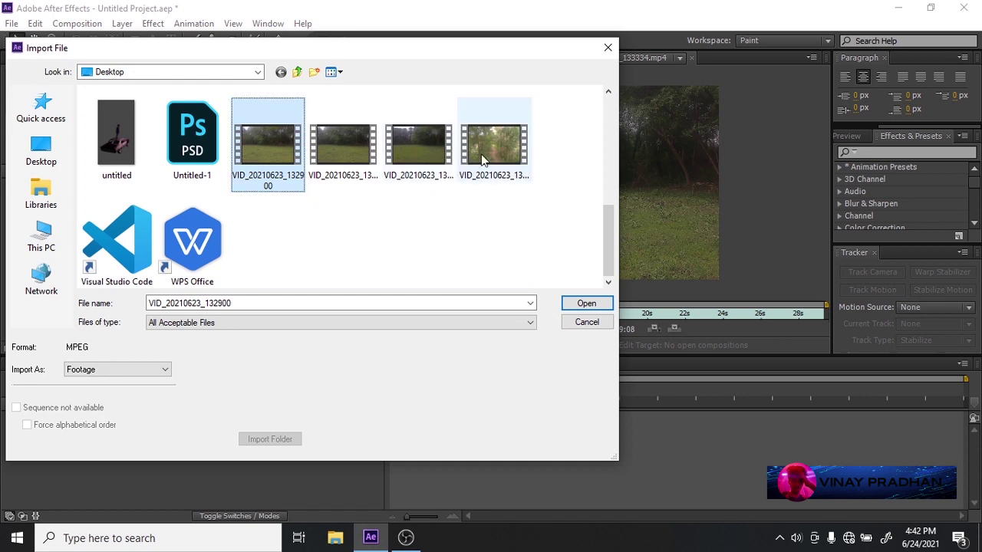
Import the four VID_20210623 clips from the Desktop and delete the duplicate VID_20210623_133334.mp4 from the project.
shift+click(494, 146)
click(586, 303)
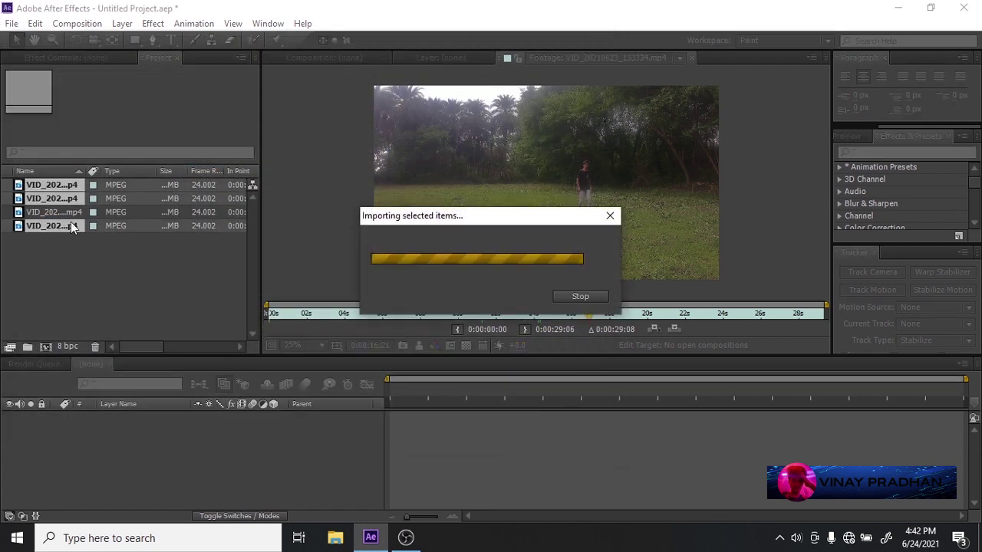
click(77, 213)
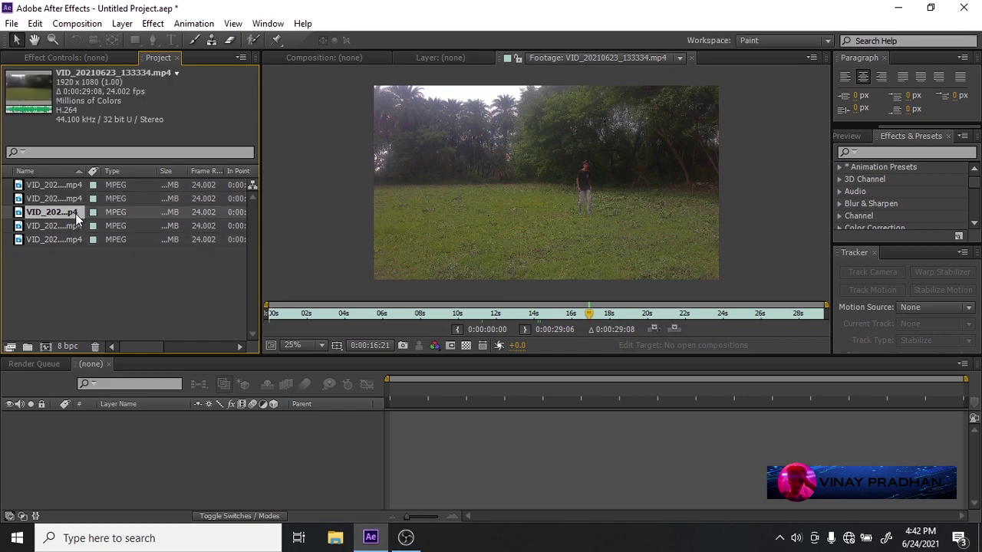
key(Delete)
Preview VID_20210623_133102.mp4 and create a new composition from that clip.
double_click(75, 214)
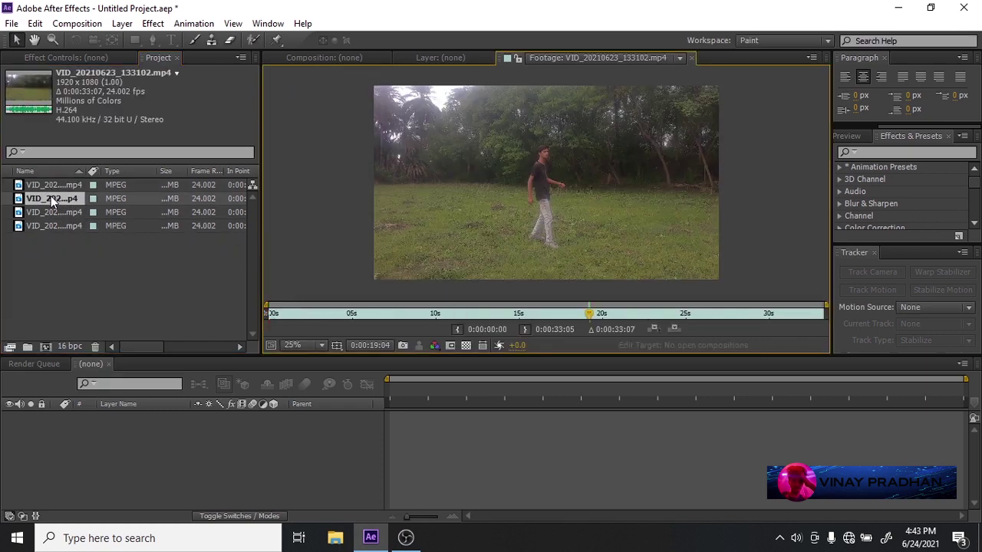
drag(50, 196, 44, 291)
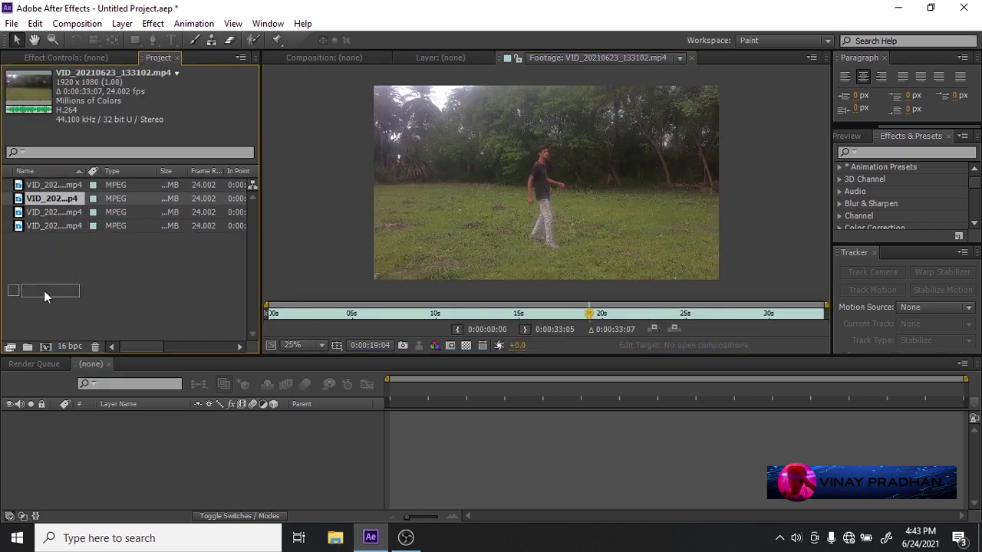
drag(44, 342, 44, 346)
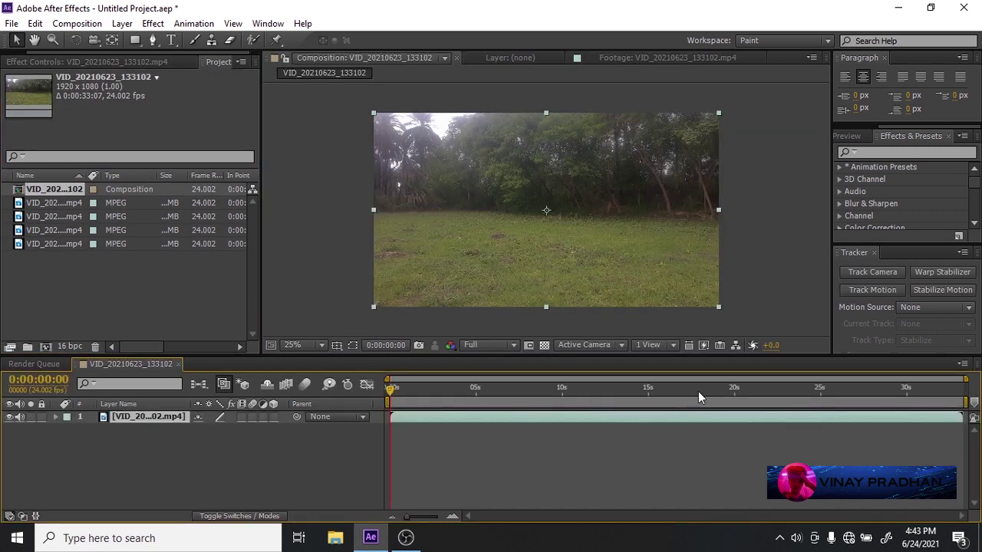
Split the clip layer at 0:00:08:02 and slide its second part about 8 seconds earlier.
drag(700, 397, 527, 422)
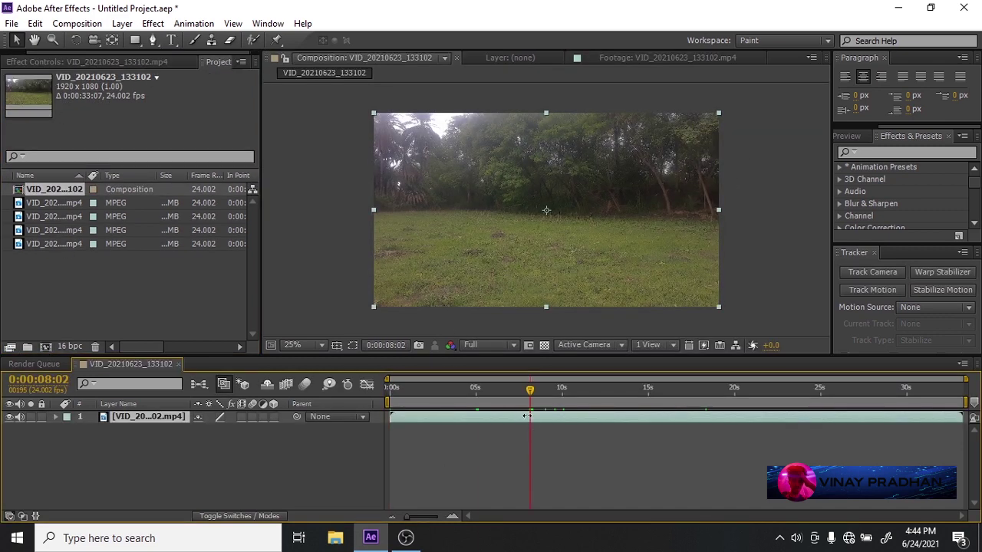
key(ctrl+shift+d)
drag(523, 417, 496, 399)
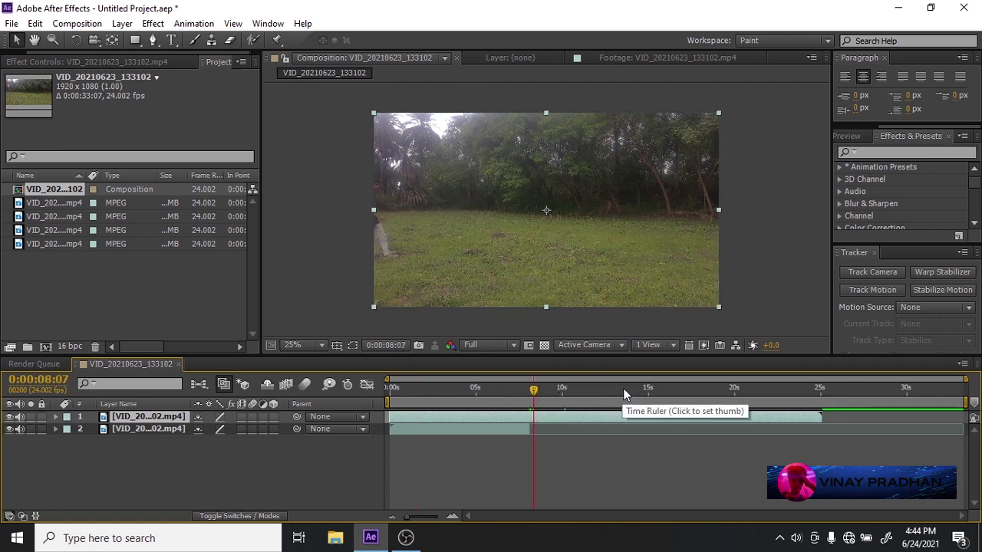
Find the walking frame at 0:00:10:04, split the upper clip layer there and delete its earlier part.
click(602, 394)
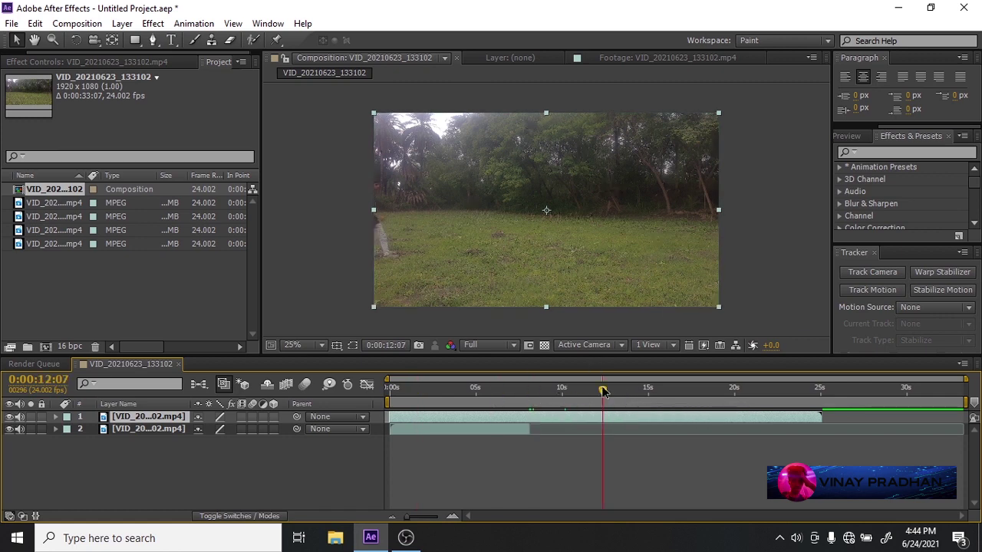
click(586, 394)
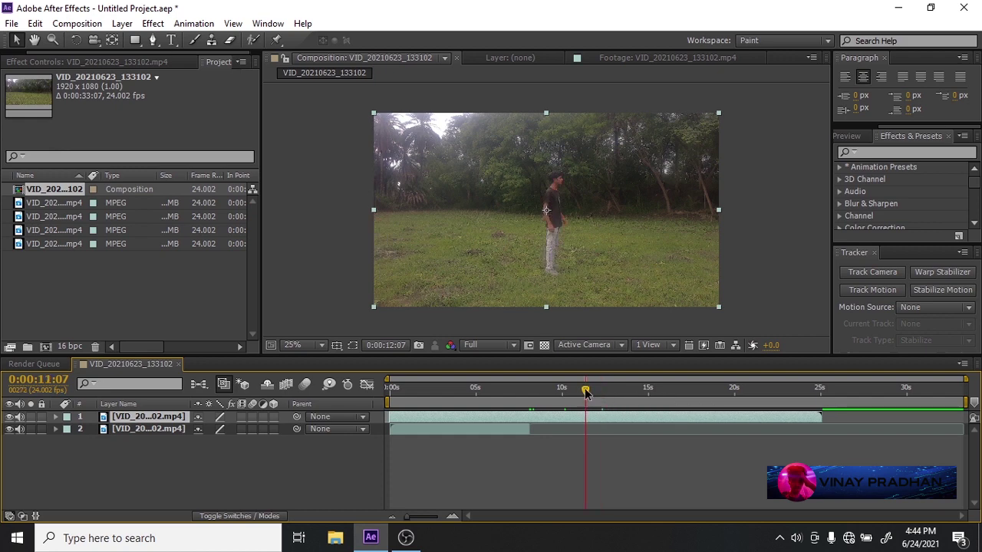
click(566, 394)
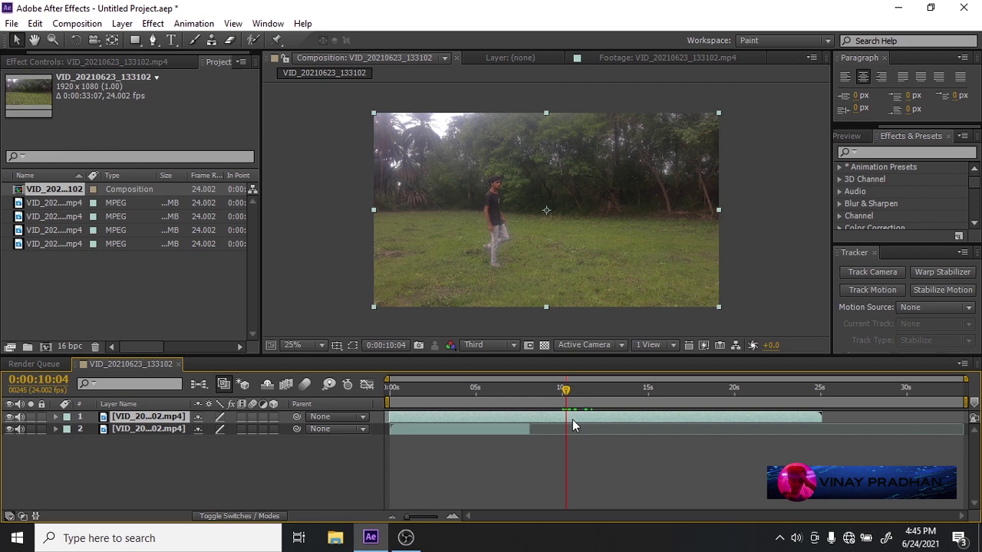
key(ctrl+shift+d)
key(Delete)
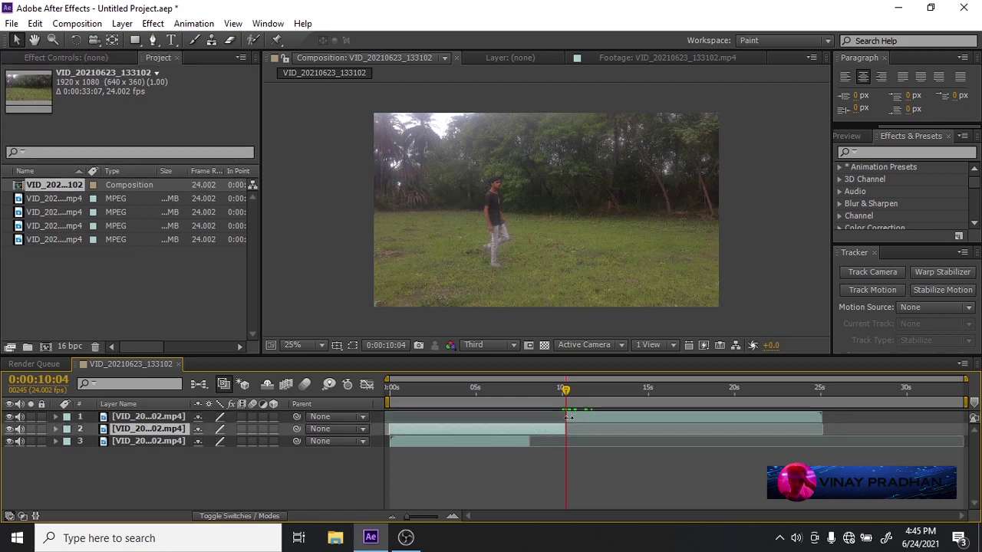
Slide the remaining upper clip so it starts at about 5 seconds, and scrub through the overlap.
drag(601, 420, 499, 423)
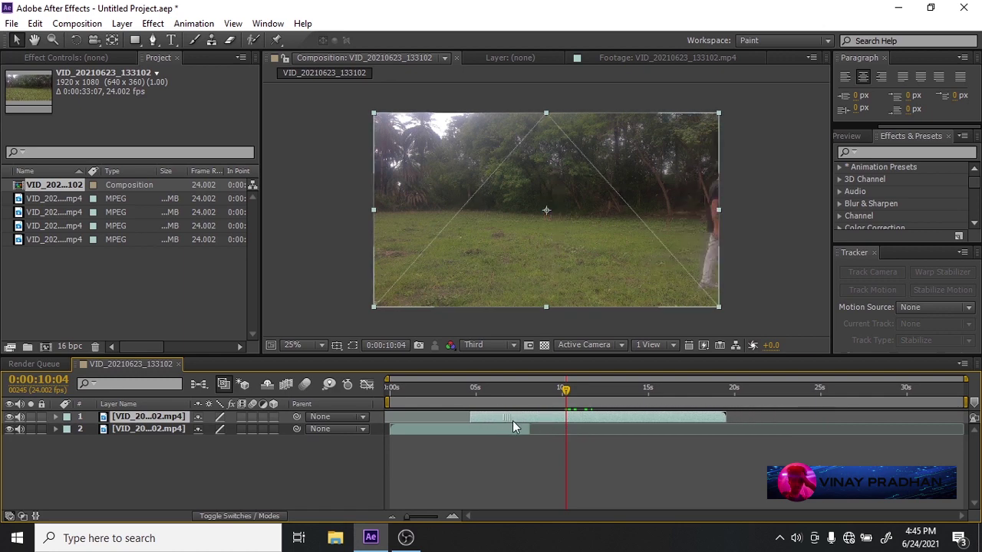
click(477, 392)
drag(479, 392, 549, 393)
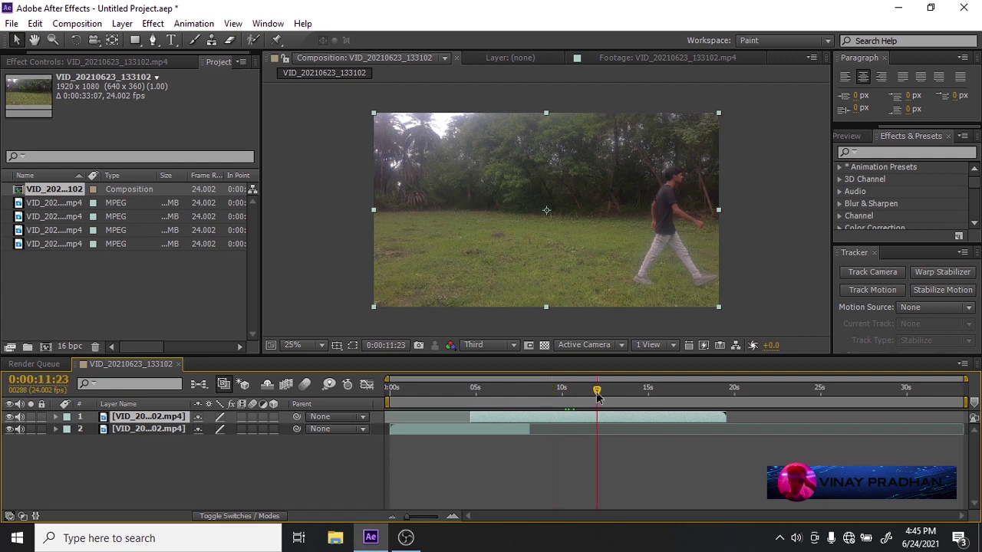
Create a 1920 x 1080, 30 fps composition named "time door" with a duration of 0:00:15:21.
click(46, 346)
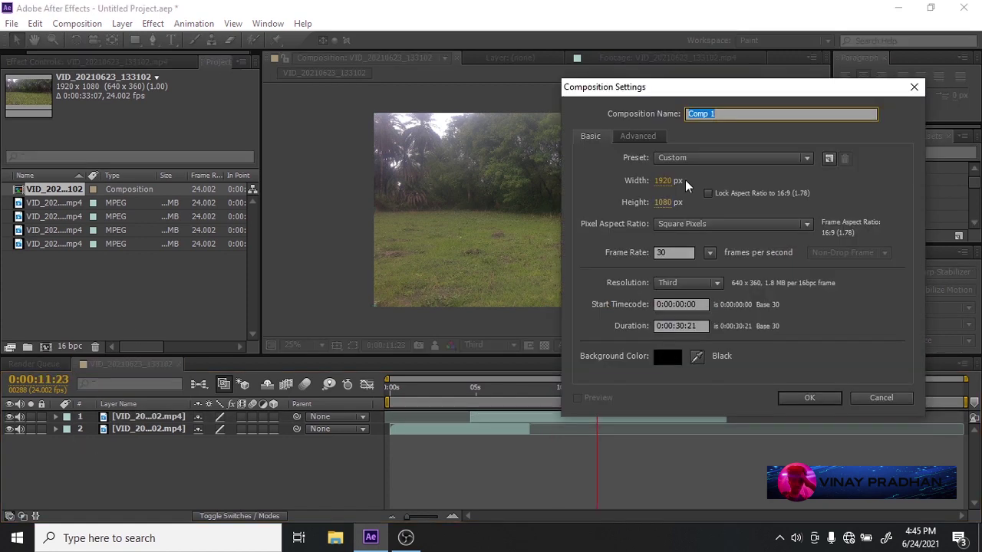
click(685, 326)
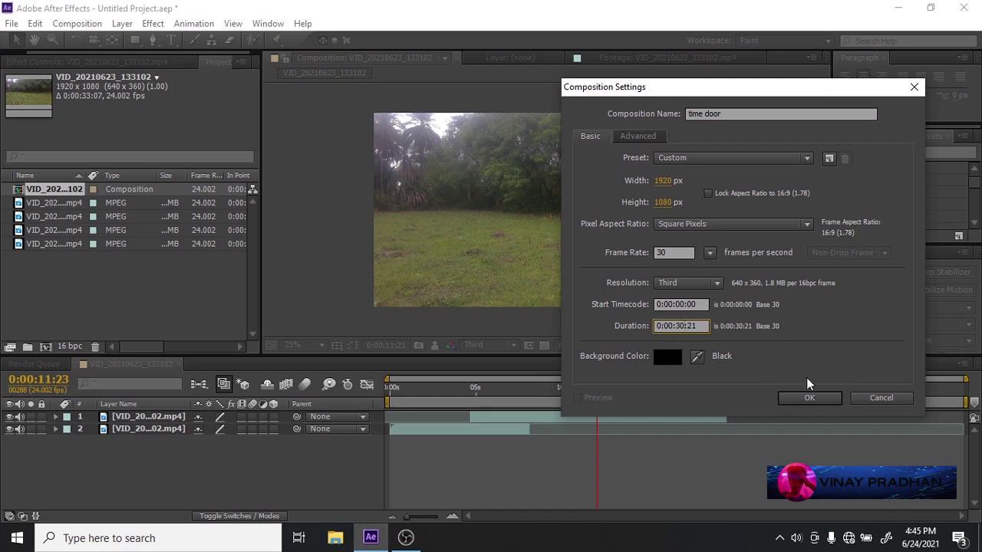
key(Return)
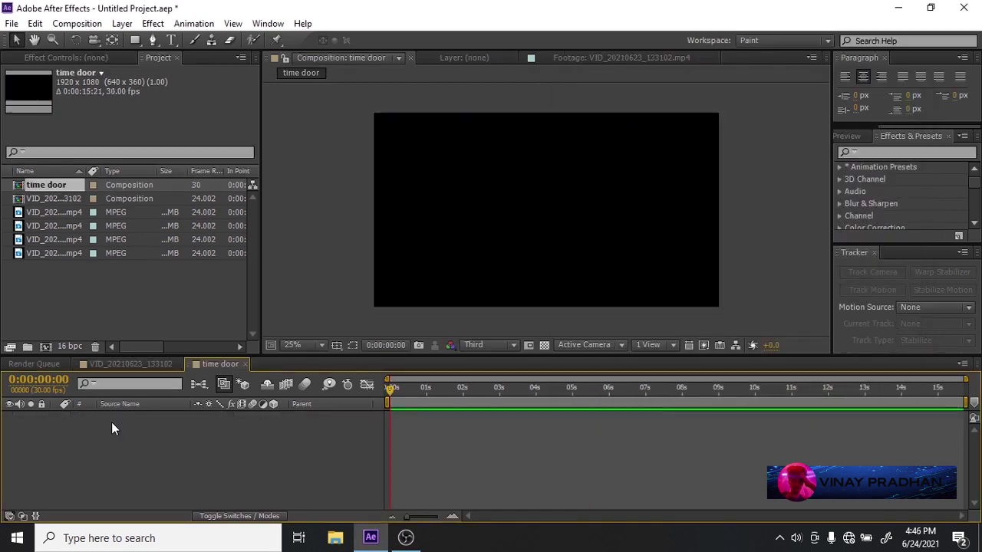
Add an adjustment layer to the time door composition and scale it to 30% width and 80% height.
right_click(172, 458)
mouse_move(277, 307)
click(453, 423)
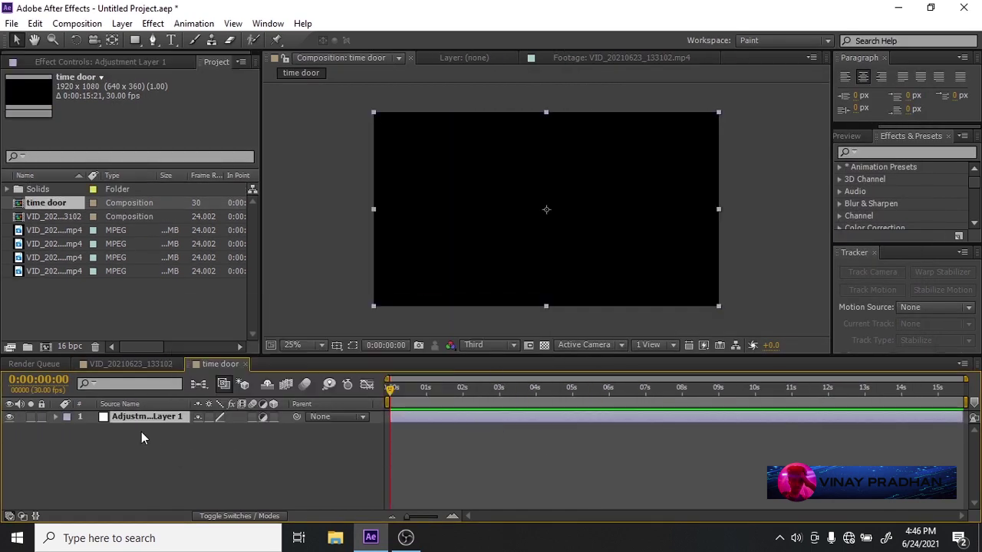
drag(242, 431, 216, 438)
click(230, 451)
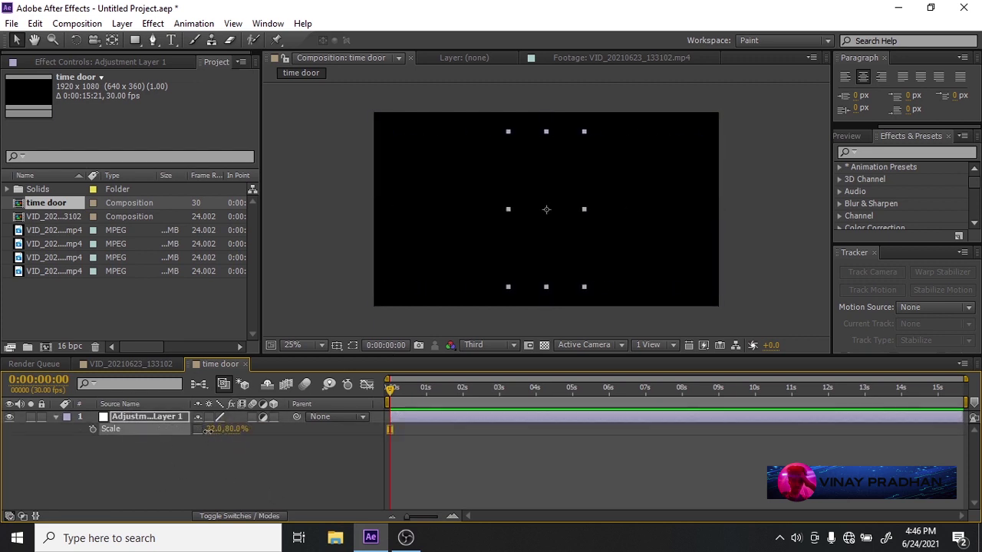
click(221, 440)
text(30)
key(Return)
Rename the adjustment layer "front" and set its label color to Red.
key(Return)
text(frount)
click(148, 466)
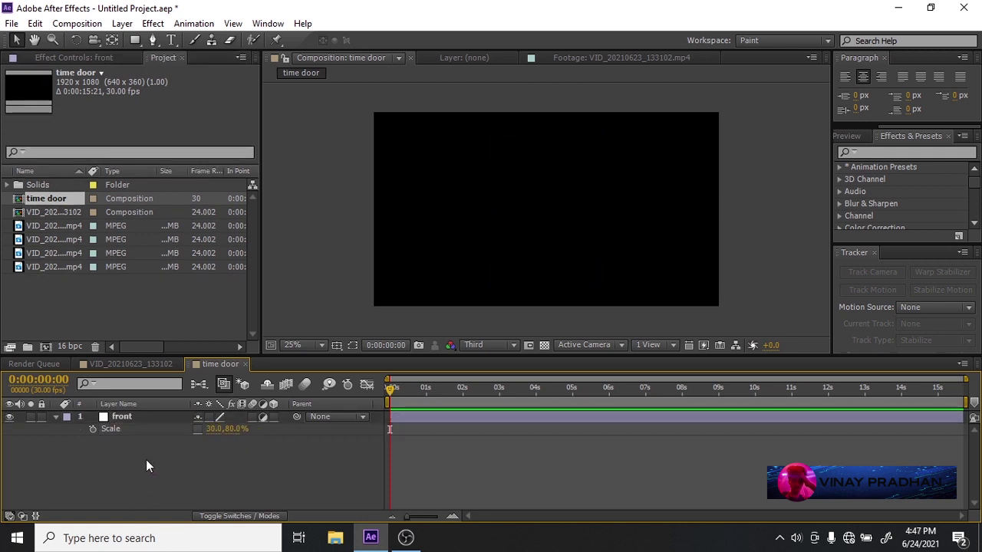
click(617, 346)
click(220, 474)
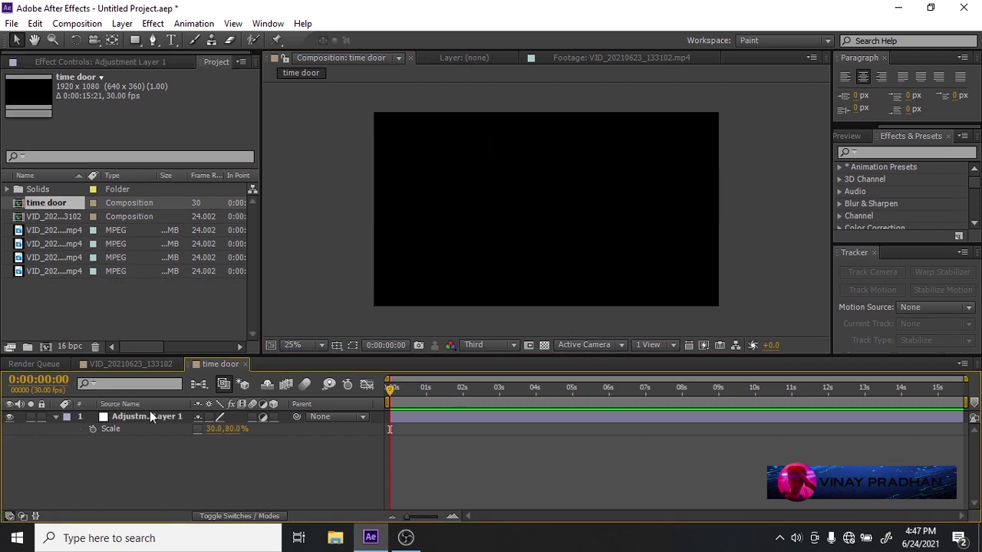
click(71, 421)
click(67, 417)
click(134, 169)
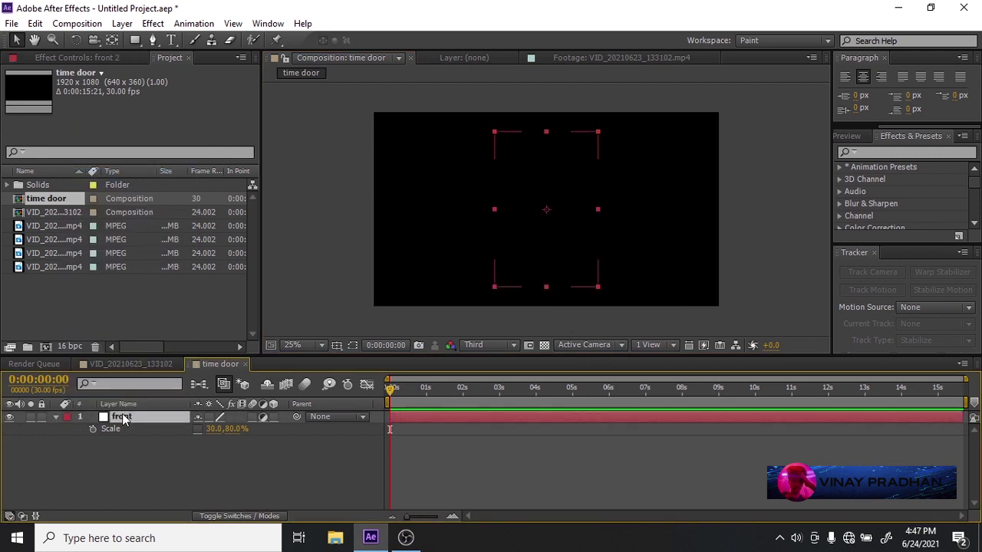
Duplicate the front layer as "back" and make both layers 3D.
key(ctrl+d)
click(165, 416)
drag(274, 417, 274, 429)
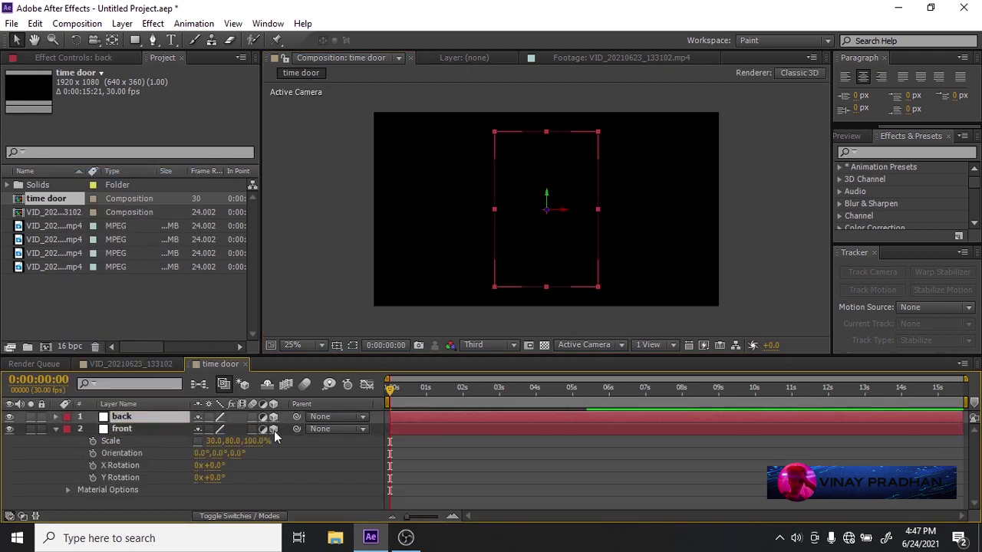
click(56, 429)
Duplicate the back layer twice, naming the copies "side 1" and "side 2".
key(ctrl+d)
key(Return)
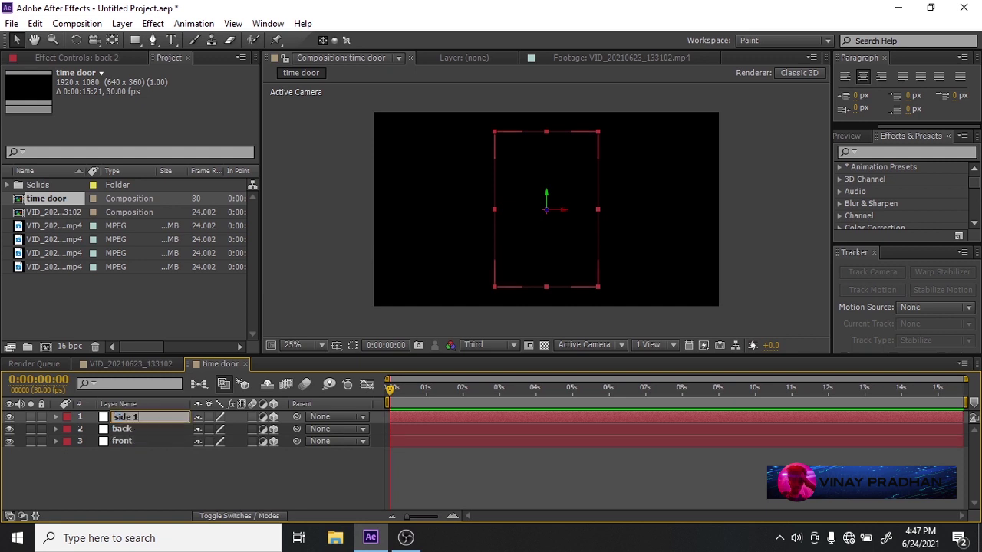
click(153, 475)
click(157, 418)
key(ctrl+d)
key(Return)
text(side 2)
click(148, 474)
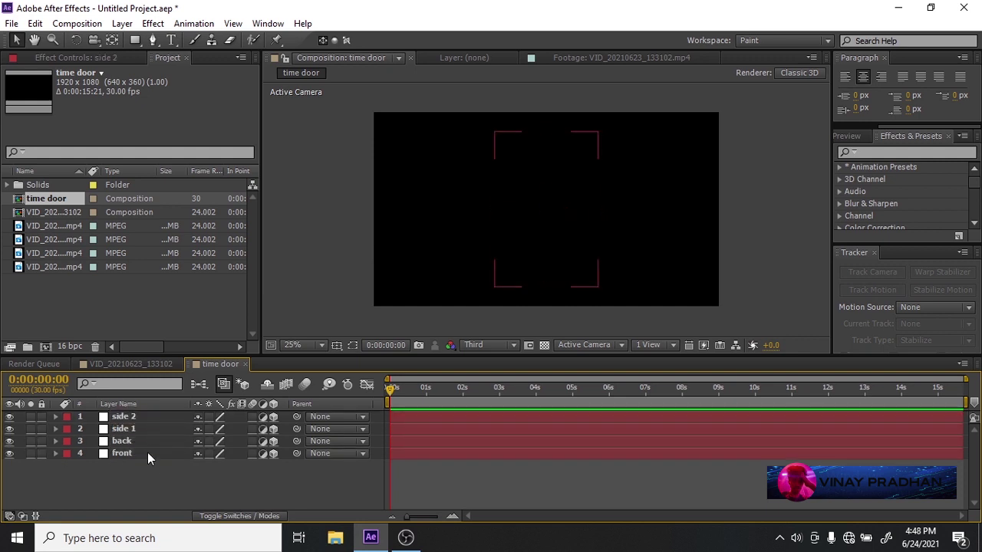
Set the label colors to Purple for front, Blue for back and Sea Foam for side 1.
click(147, 453)
click(146, 474)
click(67, 454)
click(101, 355)
click(67, 441)
click(105, 310)
click(66, 429)
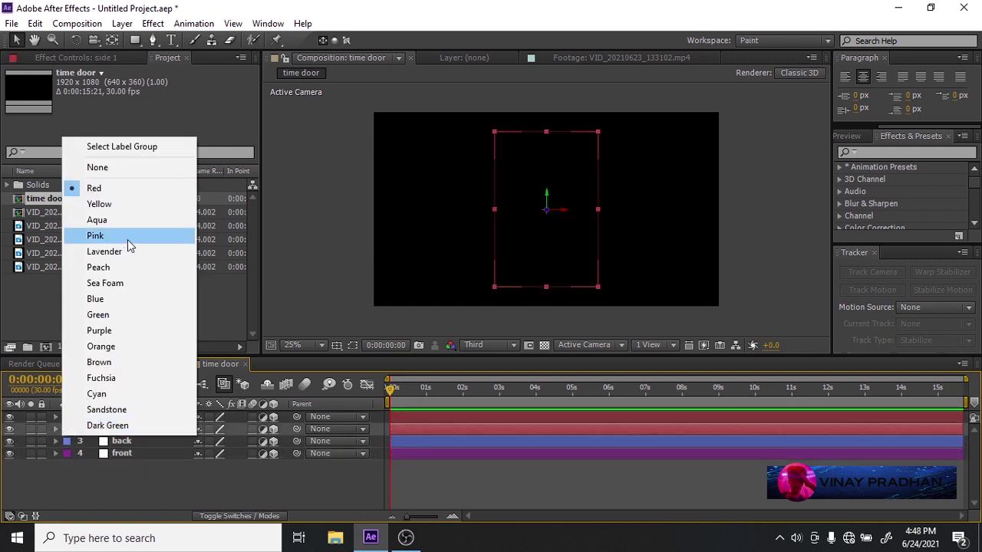
click(105, 283)
Switch the composition view to Top and hide the side 1 and side 2 layers.
click(585, 345)
click(629, 223)
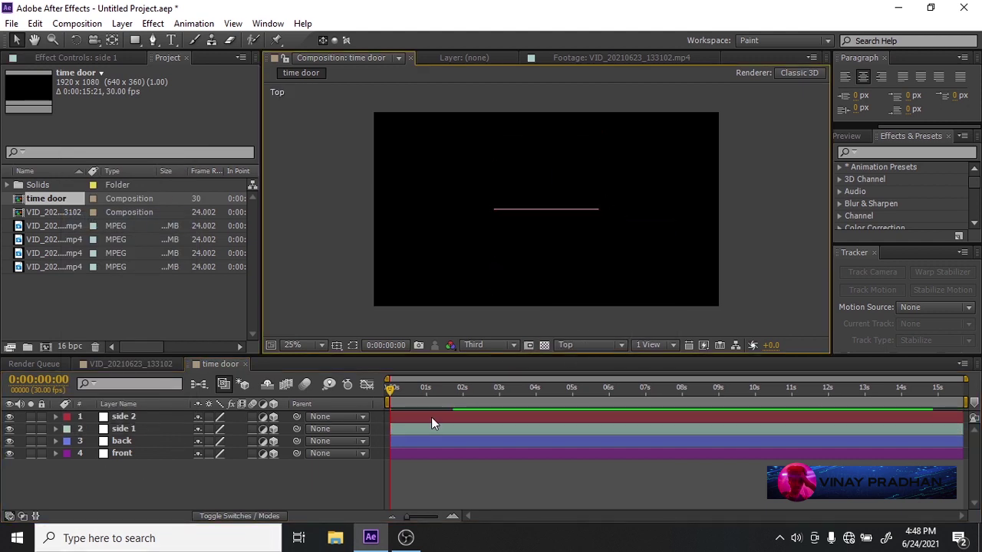
click(130, 416)
click(121, 441)
click(126, 454)
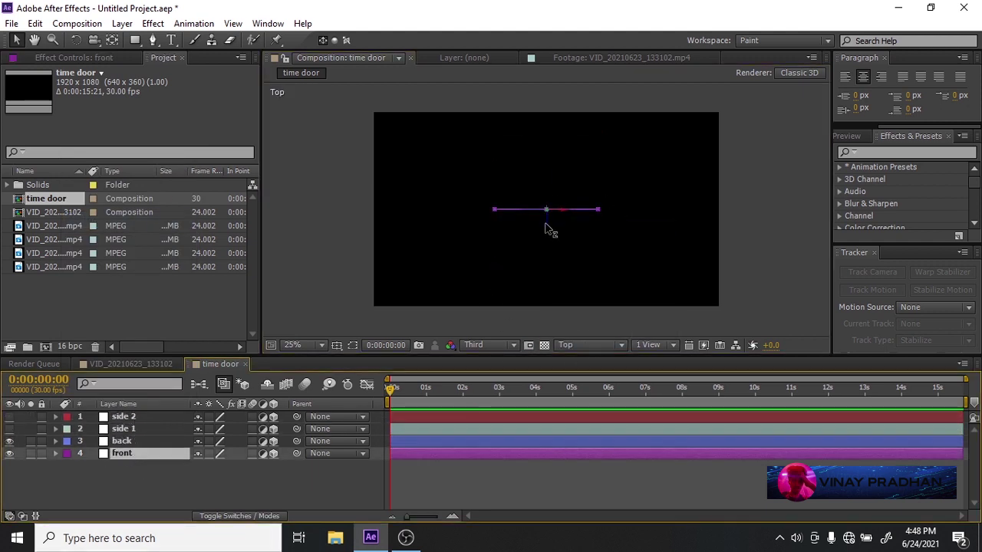
Move the front layer to about -80 on Z, reveal both layers' Position, and shift the back layer the opposite way.
drag(547, 225, 551, 234)
key(p)
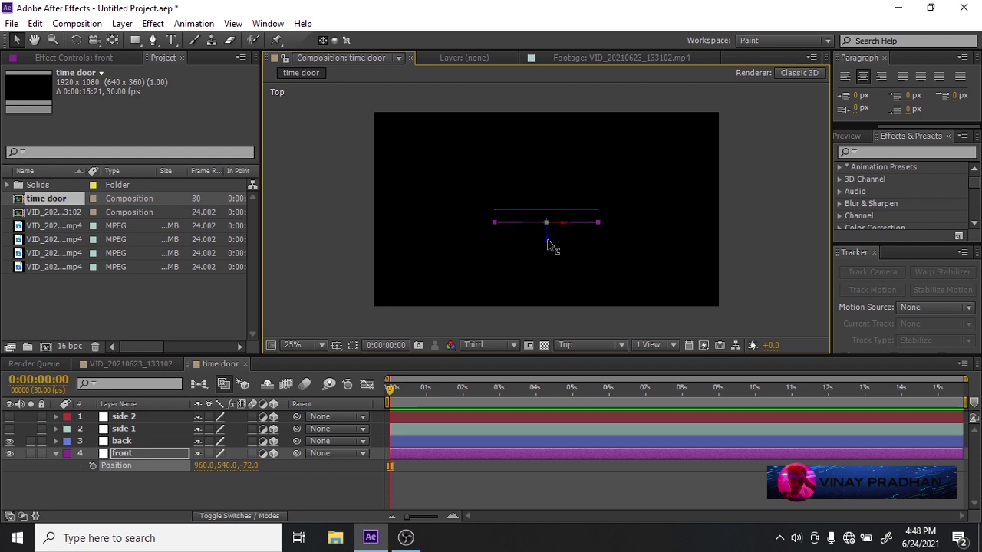
click(130, 442)
key(p)
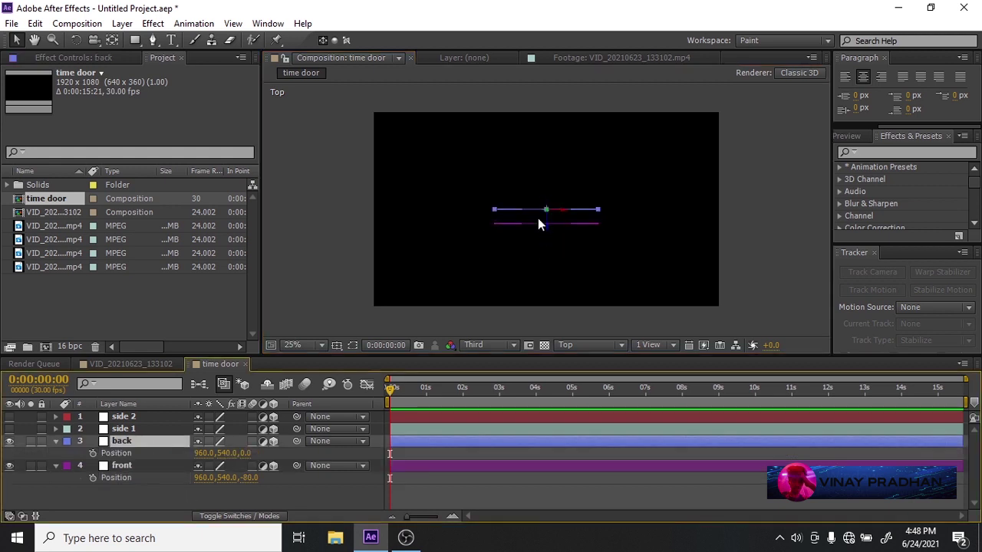
drag(547, 228, 548, 217)
mouse_move(241, 457)
mouse_down()
mouse_move(257, 457)
mouse_move(250, 484)
mouse_move(249, 454)
mouse_up()
Set the Z position of the back layer to 75 and of the front layer to -75.
click(141, 464)
click(144, 442)
text(75)
key(Return)
click(149, 444)
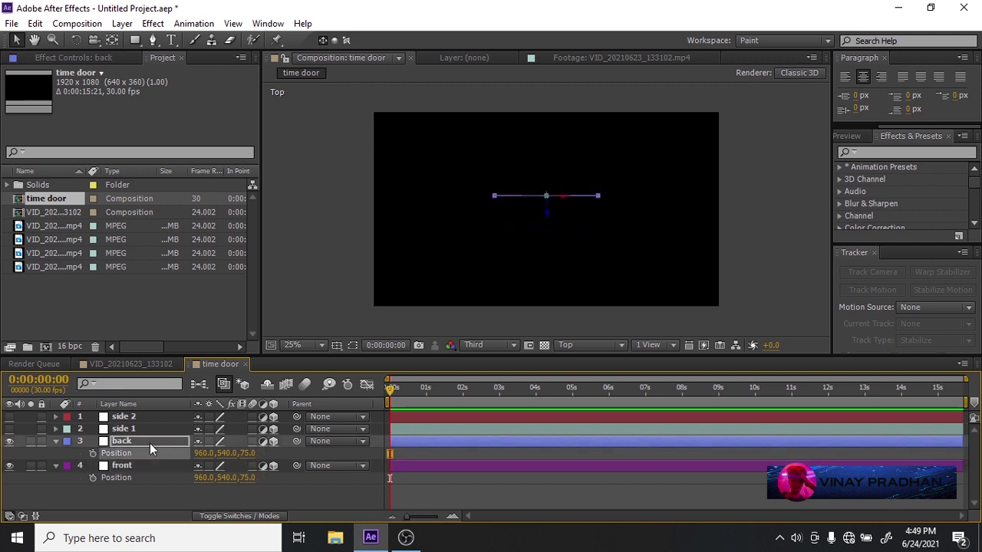
text(-75)
key(Return)
Set the visible side 1 layer's Y Rotation to 90° and move it to the left ends of the front and back layers.
click(165, 428)
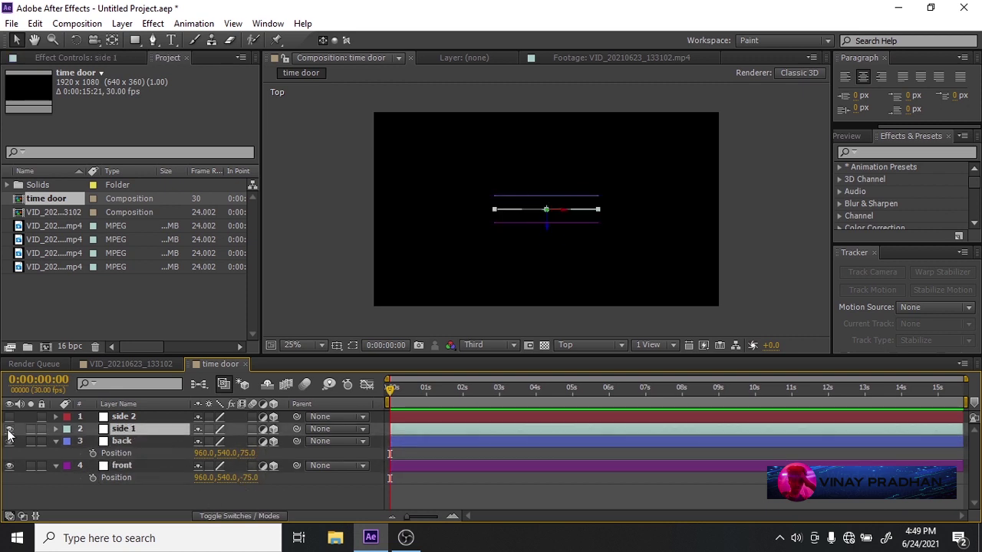
key(r)
drag(215, 453, 219, 465)
key(ctrl+z)
click(218, 466)
text(90)
key(Return)
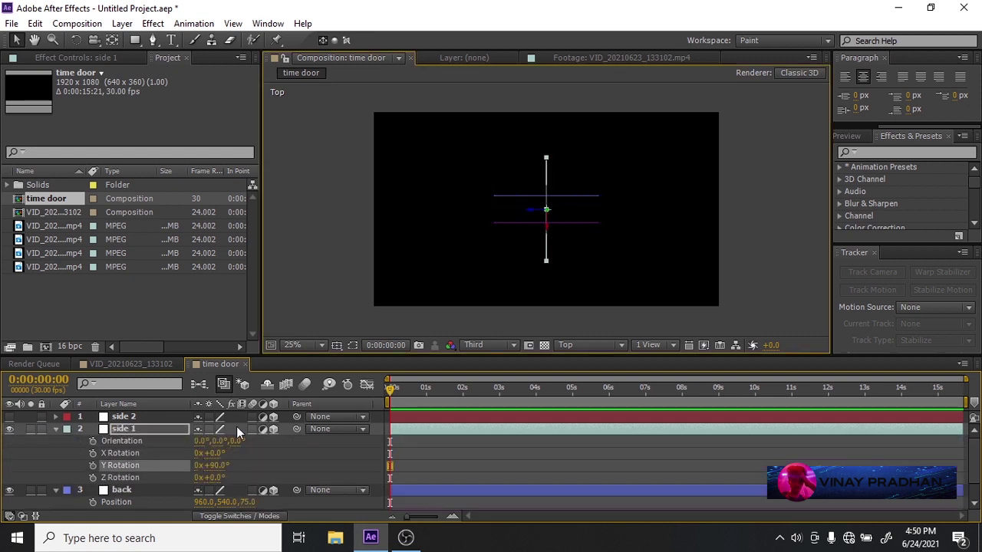
drag(530, 209, 483, 208)
drag(484, 207, 478, 207)
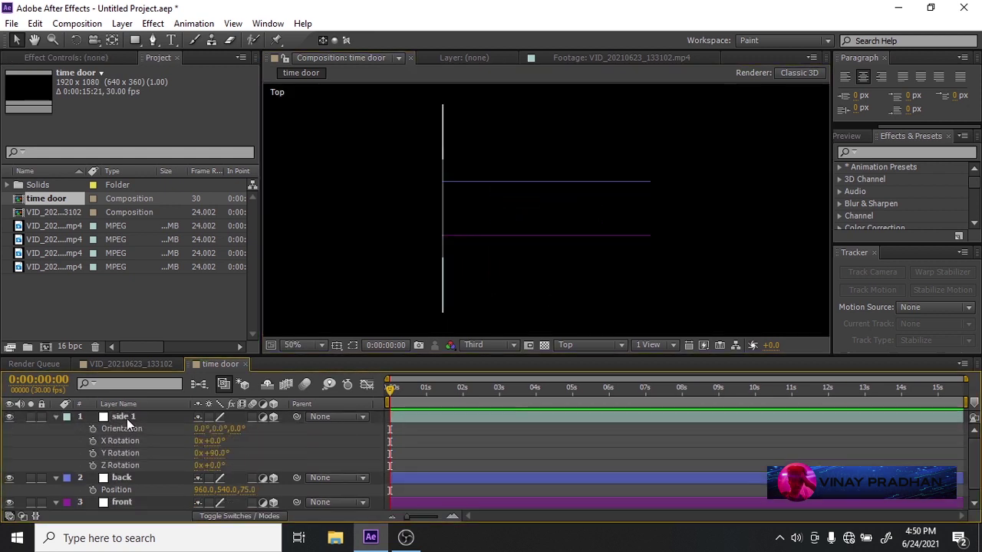
Scale the side 1 layer down to 8% by 7.5% so it nearly spans the gap between the front and back layers.
click(126, 419)
key(s)
click(198, 430)
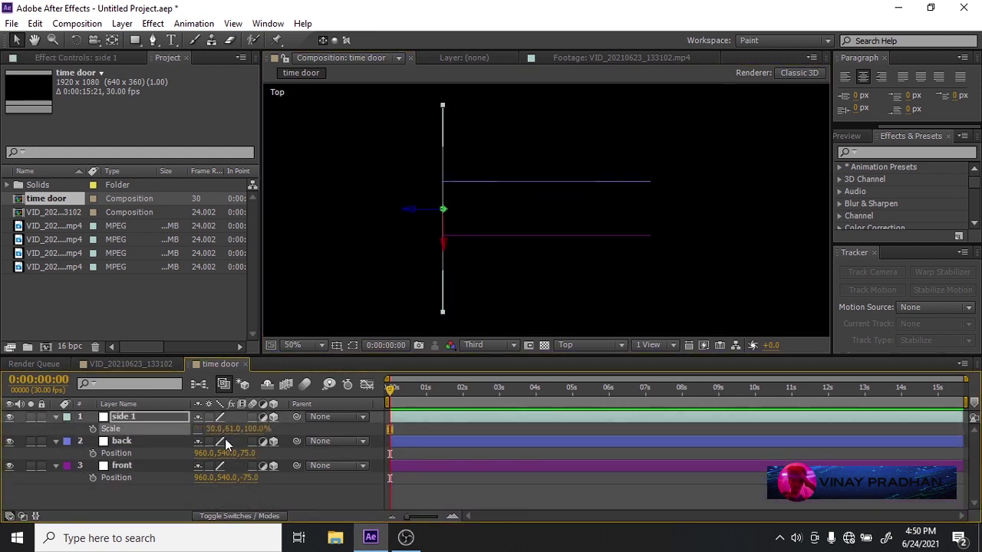
drag(206, 441, 206, 441)
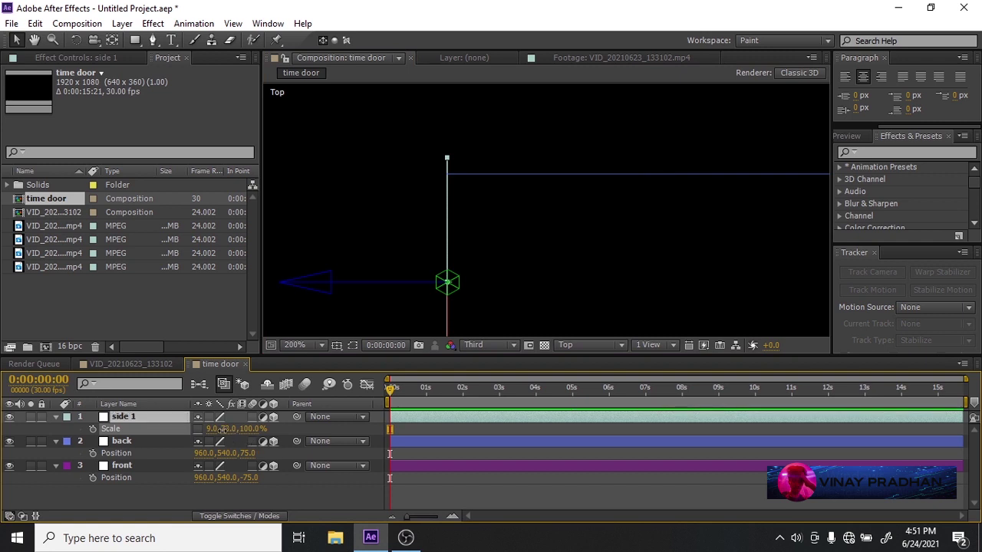
text(5)
key(Return)
scroll(607, 240, up, 1)
Nudge the front layer along Z to -76.8 so it meets the end of the side 1 layer.
click(122, 465)
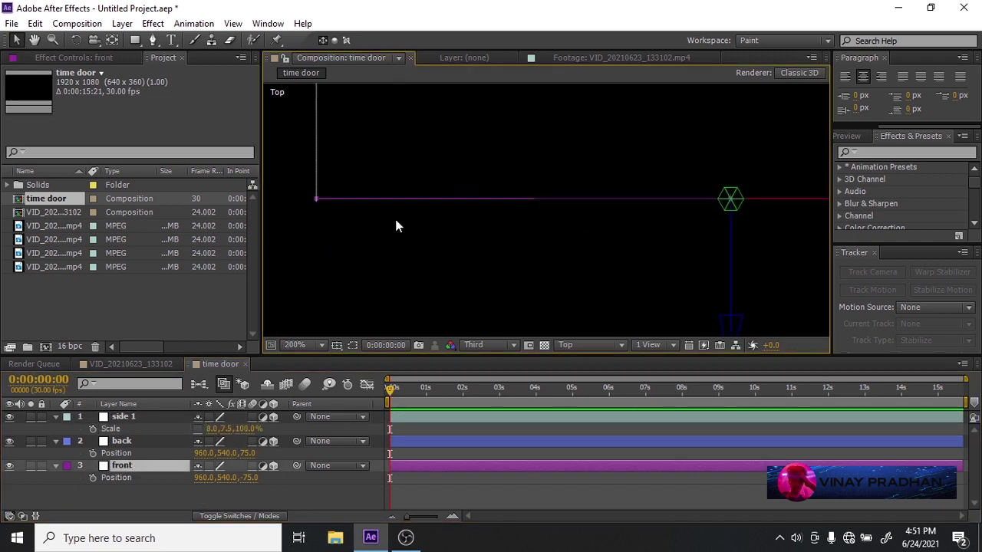
scroll(395, 215, up, 2)
key(Down)
key(Down)
key(Down)
key(Down)
key(Down)
key(Down)
key(Down)
key(Down)
key(Down)
key(Down)
key(Down)
key(Down)
key(Down)
key(Down)
key(Down)
key(Down)
key(Down)
key(Down)
key(Down)
key(Down)
key(Down)
key(Down)
key(Down)
key(Down)
key(Down)
key(Down)
key(Down)
key(Up)
key(Up)
key(Up)
key(Up)
key(Up)
key(Up)
key(Up)
key(Up)
key(Up)
key(Up)
key(Up)
key(Up)
click(544, 214)
Nudge the back layer outward until it meets the opposite end of the side 1 layer.
scroll(544, 214, down, 1)
drag(598, 107, 576, 169)
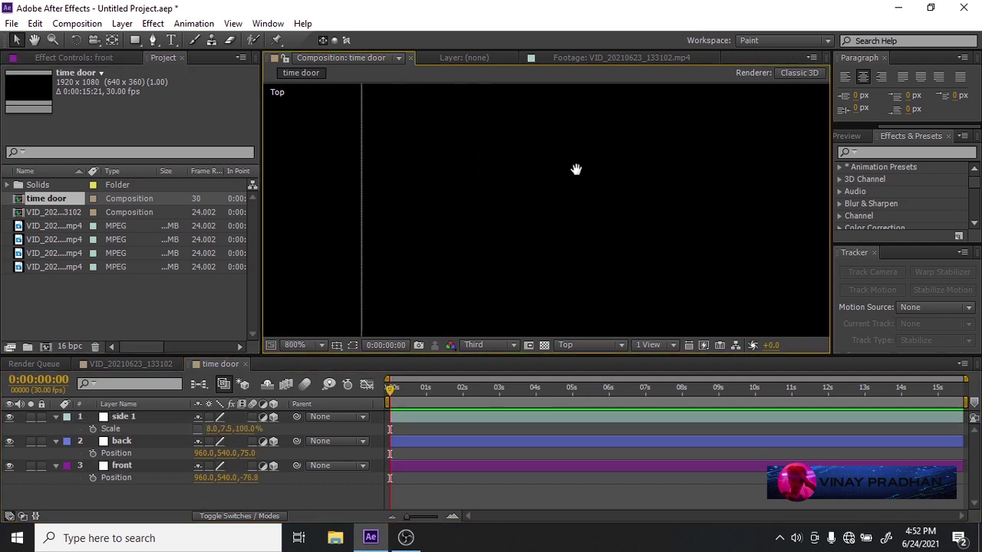
click(122, 441)
drag(548, 227, 588, 220)
key(Up)
key(Up)
key(Up)
key(Up)
key(Up)
key(Up)
key(Up)
key(Up)
key(Up)
key(Up)
key(Up)
key(Up)
key(Up)
scroll(587, 219, down, 4)
Duplicate side 1, move the copy to the right ends of the front and back layers, and collapse the layers' properties.
click(151, 415)
key(ctrl+d)
drag(467, 214, 676, 214)
scroll(676, 214, up, 2)
scroll(519, 293, down, 2)
click(56, 478)
click(56, 454)
click(55, 430)
Check the door through the Active Camera, and switch the composition view to Left.
click(590, 345)
click(605, 177)
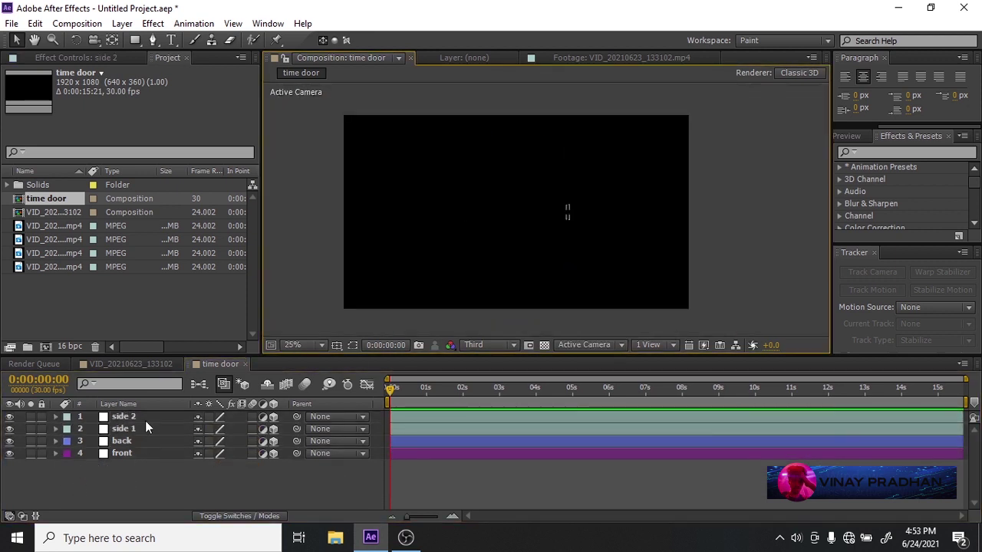
click(143, 418)
scroll(568, 230, down, 1)
click(590, 346)
click(606, 214)
Set the Y scale of the side 1 layer to 80% so it reaches the full door height.
click(153, 427)
key(s)
mouse_move(210, 442)
mouse_down()
mouse_move(277, 442)
mouse_move(226, 442)
mouse_up()
key(ctrl+z)
scroll(504, 139, up, 4)
click(226, 442)
text(80)
key(Return)
scroll(506, 118, up, 1)
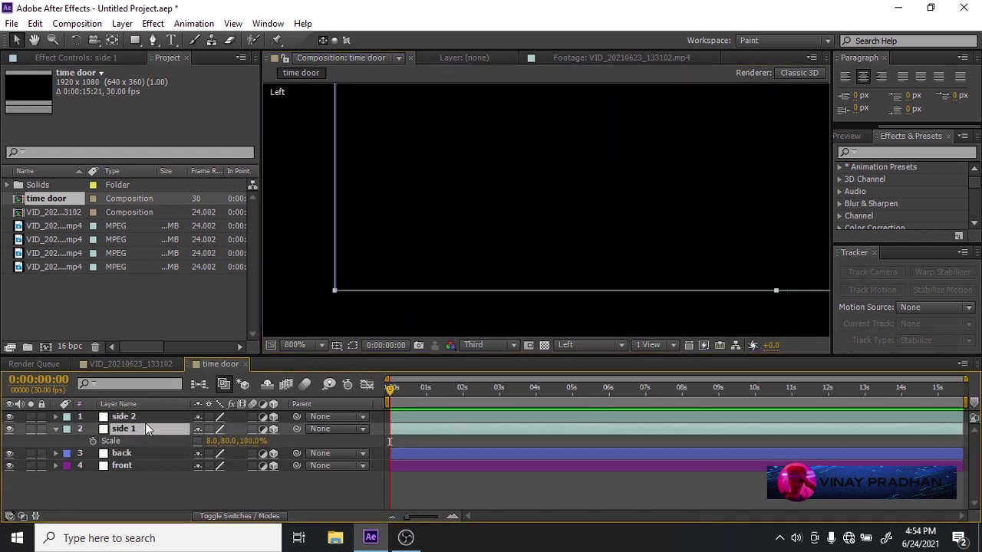
Set the Y scale of the side 2 layer to 80% and collapse both side layers' properties.
click(143, 418)
key(s)
click(225, 430)
text(80)
key(Return)
click(56, 441)
click(56, 416)
click(122, 441)
Switch the composition view to Front, duplicate the side 2 layer, and set the copy's Y Rotation to 90°.
click(590, 346)
click(598, 201)
scroll(580, 210, down, 6)
click(127, 417)
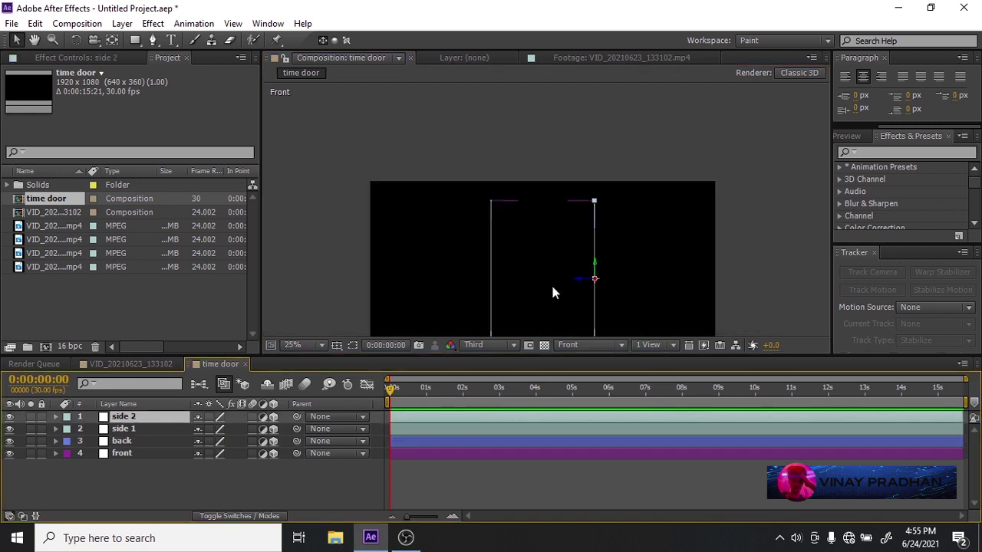
key(ctrl+d)
key(r)
click(214, 454)
text(90)
key(Return)
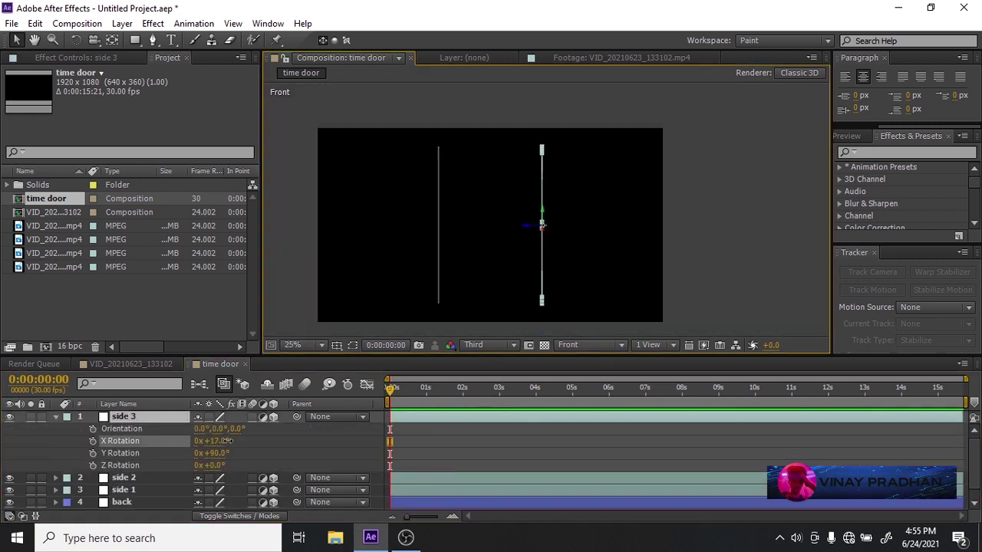
Switch the composition view to Left and rename the side 3 layer as up.
click(574, 347)
click(581, 215)
click(131, 417)
key(Return)
text(up)
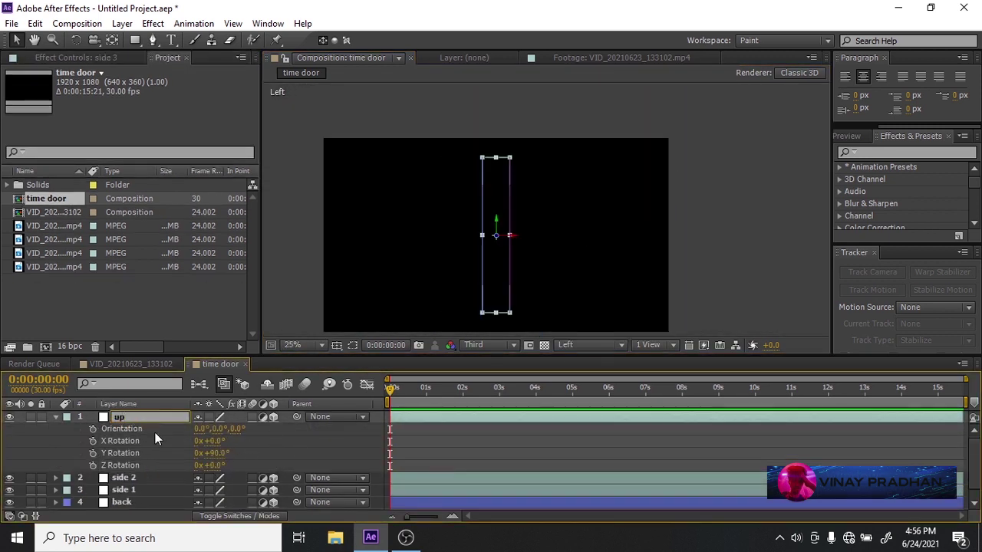
key(Return)
Set the up layer's Z Orientation to 90° and move the layer to the top edge of the door.
scroll(533, 238, up, 2)
drag(218, 429, 231, 429)
key(ctrl+z)
click(239, 429)
text(90)
key(Return)
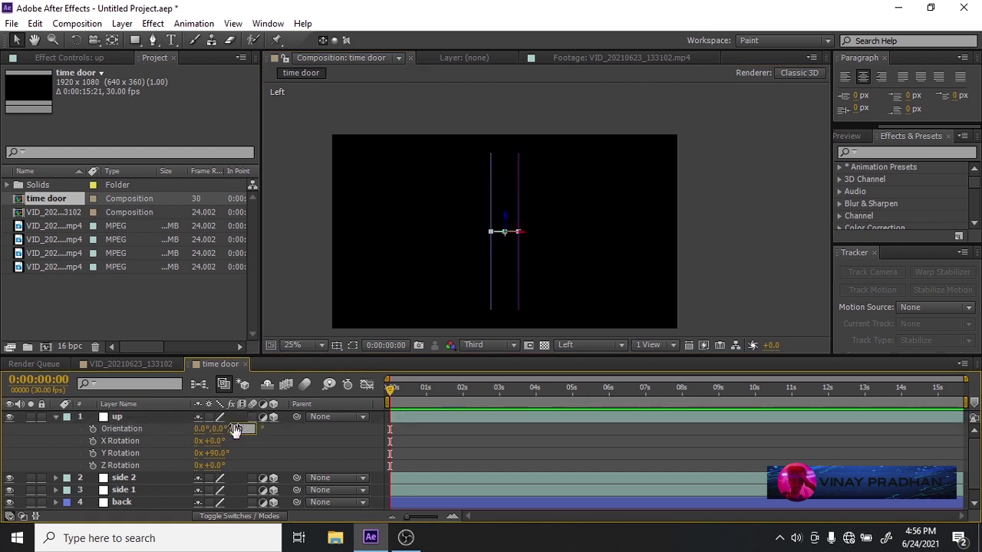
drag(506, 228, 511, 152)
scroll(512, 154, up, 2)
Switch the composition view to Front and scale the up layer to 54% on Y to span the door's width.
click(591, 345)
click(611, 201)
scroll(612, 201, down, 1)
drag(690, 212, 593, 222)
key(s)
drag(229, 429, 208, 428)
scroll(453, 215, up, 2)
drag(691, 209, 585, 224)
click(212, 430)
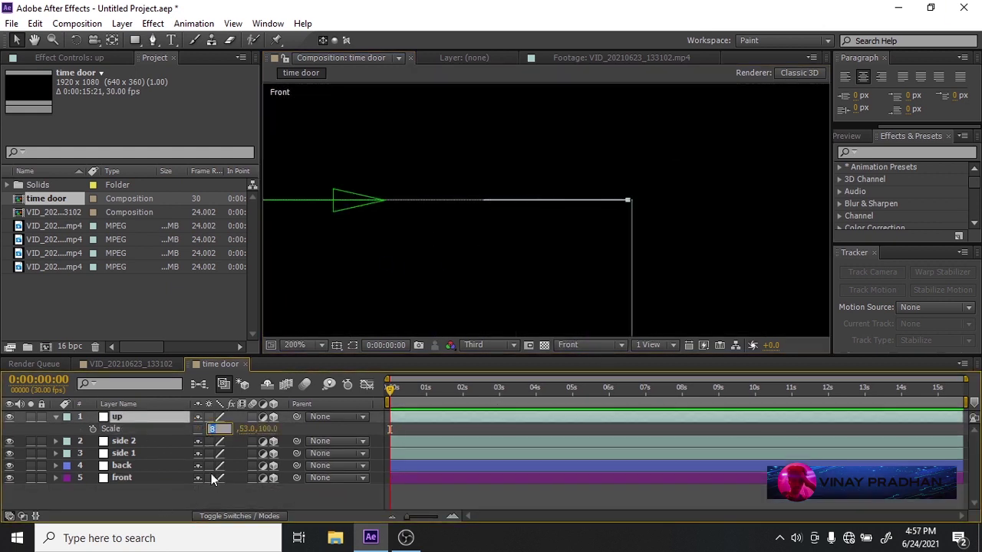
click(213, 493)
drag(237, 431, 233, 433)
click(116, 417)
drag(338, 207, 524, 207)
drag(525, 145, 522, 206)
drag(226, 429, 230, 429)
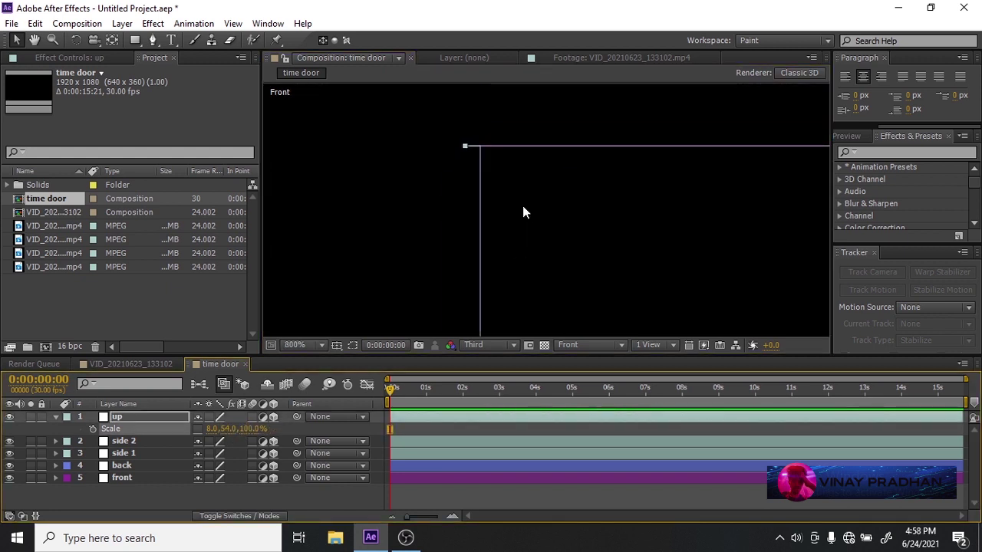
Nudge the up layer to the right and refine its Y scale to 53.5% to meet both side layers.
key(Right)
key(Right)
key(Right)
key(Right)
key(Right)
key(Right)
key(Right)
key(Right)
key(Right)
key(Right)
drag(554, 173, 345, 173)
drag(228, 430, 225, 431)
scroll(409, 275, down, 1)
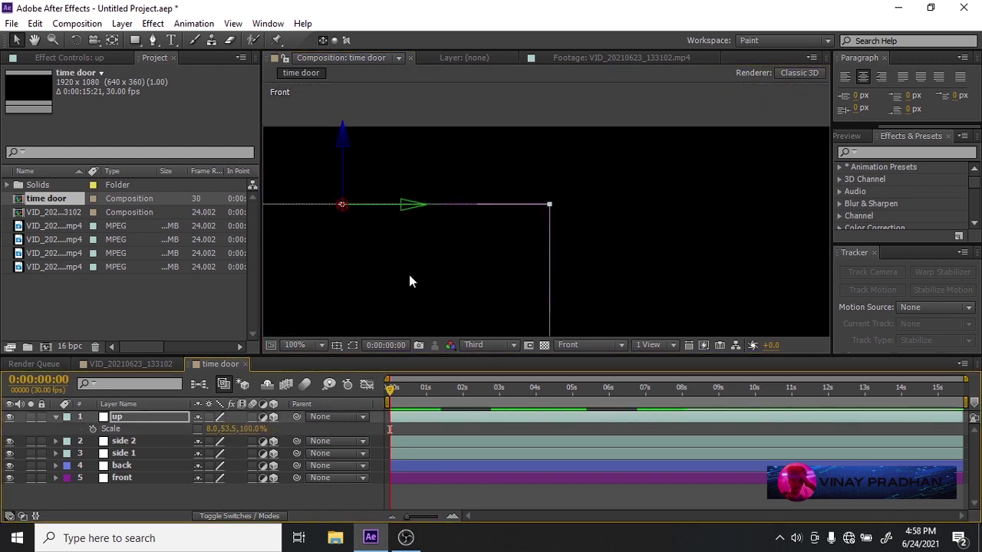
Switch the composition view to Top and collapse the up layer's properties.
scroll(409, 275, down, 3)
click(591, 345)
click(571, 396)
click(55, 417)
Create a project folder named footage and move the four MP4 clips into it.
click(28, 347)
text(footage)
key(Return)
click(55, 240)
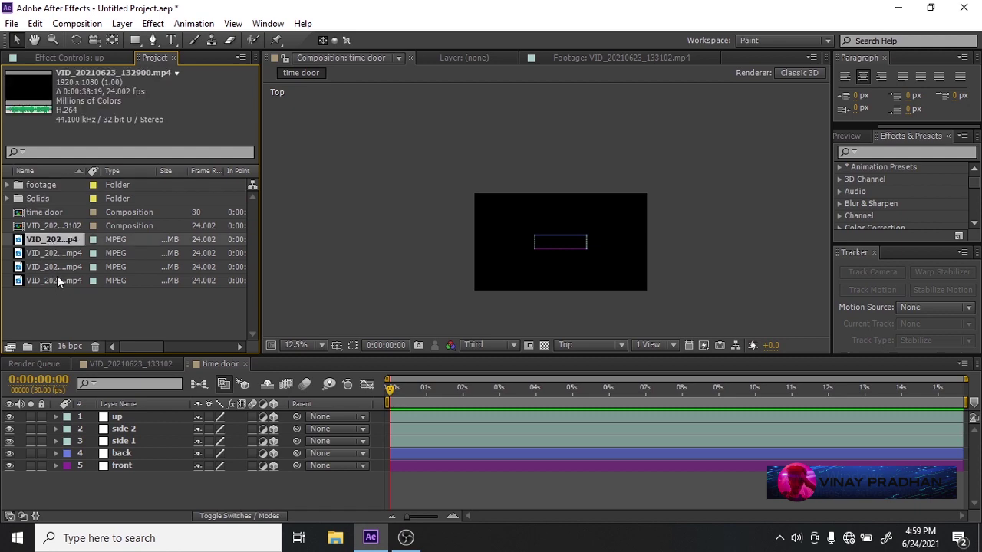
shift+click(57, 280)
drag(57, 278, 52, 185)
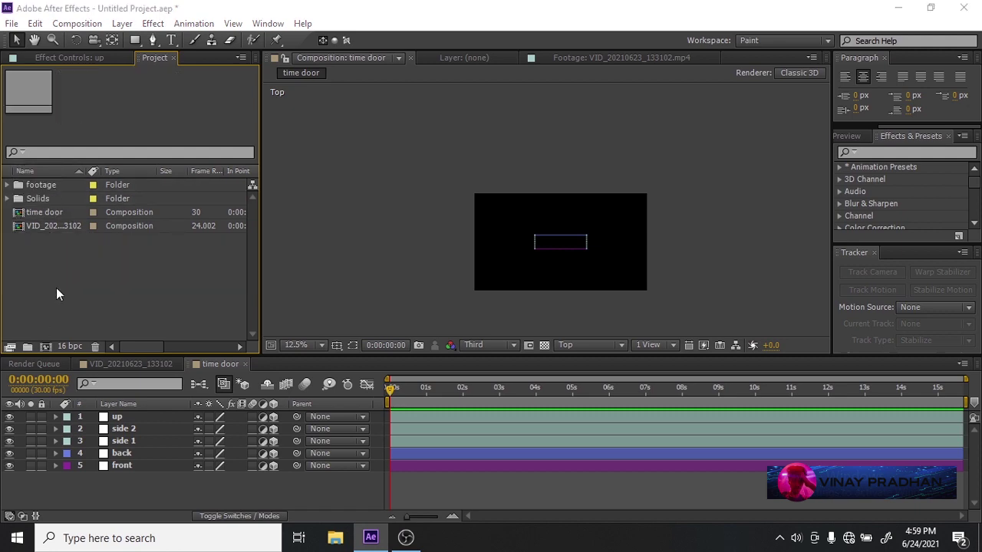
Import the three grunge texture JPEG images into the project.
double_click(56, 289)
scroll(431, 137, up, 1)
mouse_move(608, 113)
mouse_down()
mouse_move(623, 176)
mouse_move(611, 215)
mouse_move(618, 266)
mouse_move(619, 121)
mouse_up()
ctrl+click(193, 154)
ctrl+click(268, 206)
click(587, 304)
Rename the three imported images texture 1, texture 2 and texture 3, working from the lowest in the list upward.
click(73, 213)
key(Return)
text(textu)
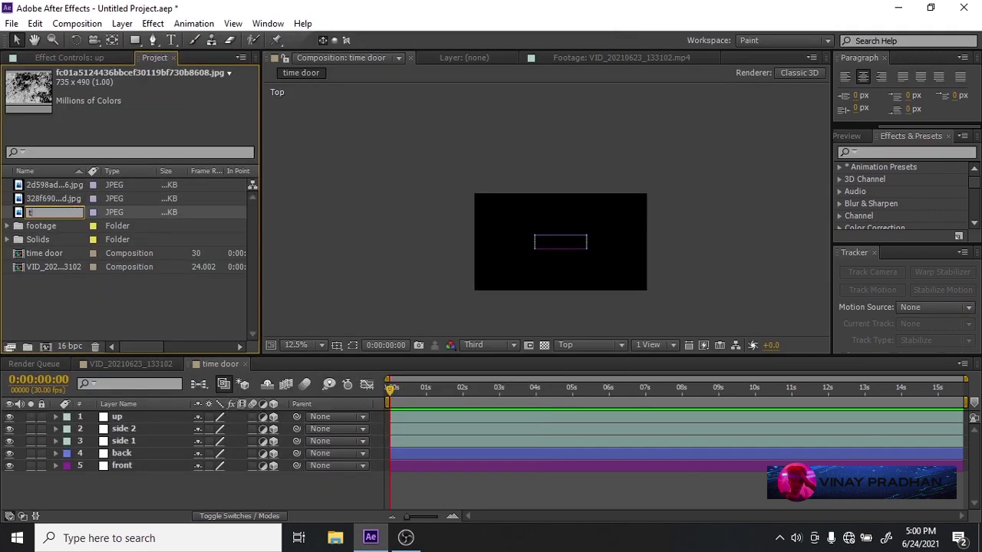
key(Return)
click(62, 203)
key(Return)
text(tez)
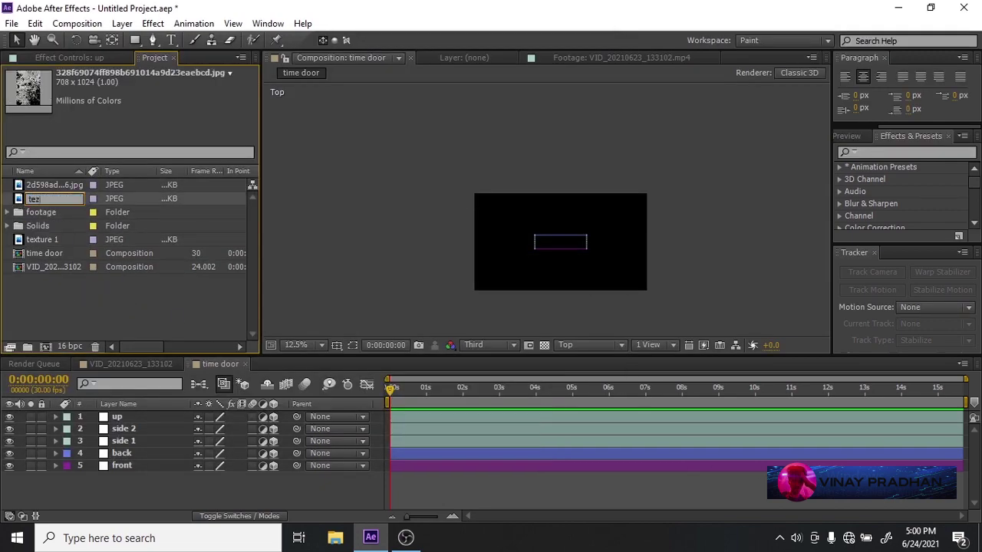
key(Return)
click(65, 186)
key(Return)
text(texture 3)
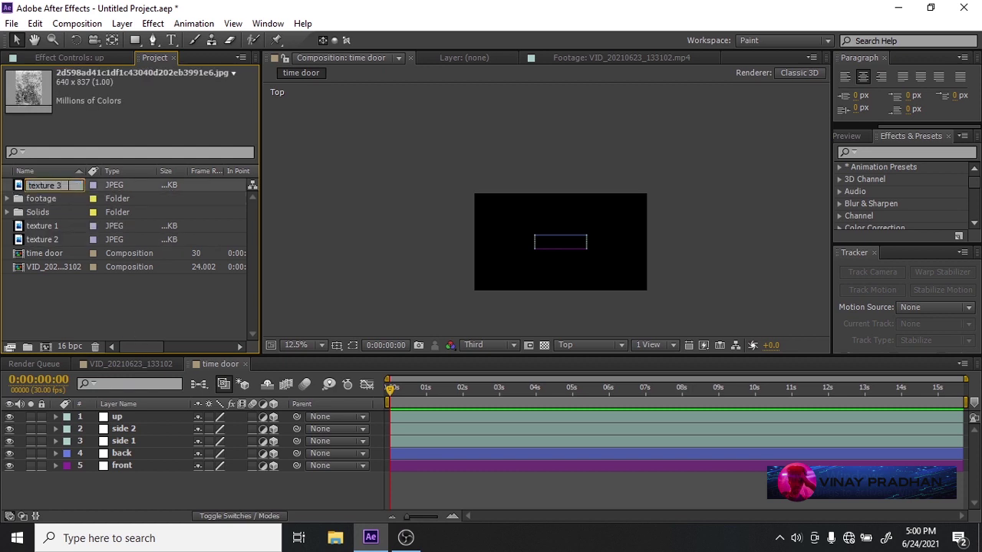
click(77, 307)
Move the current time to 0:00:00:26 and switch the composition view to Active Camera.
click(421, 390)
click(591, 346)
click(602, 177)
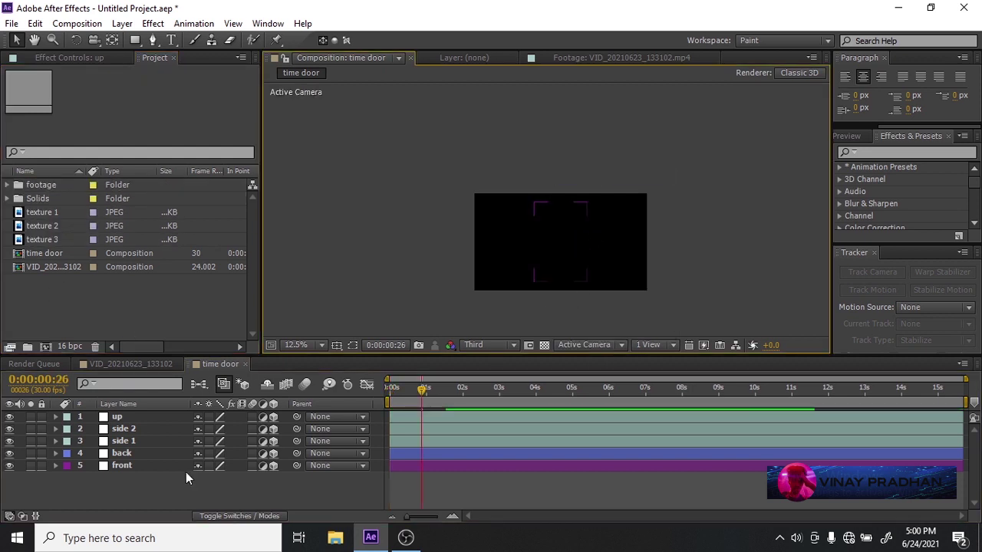
click(52, 281)
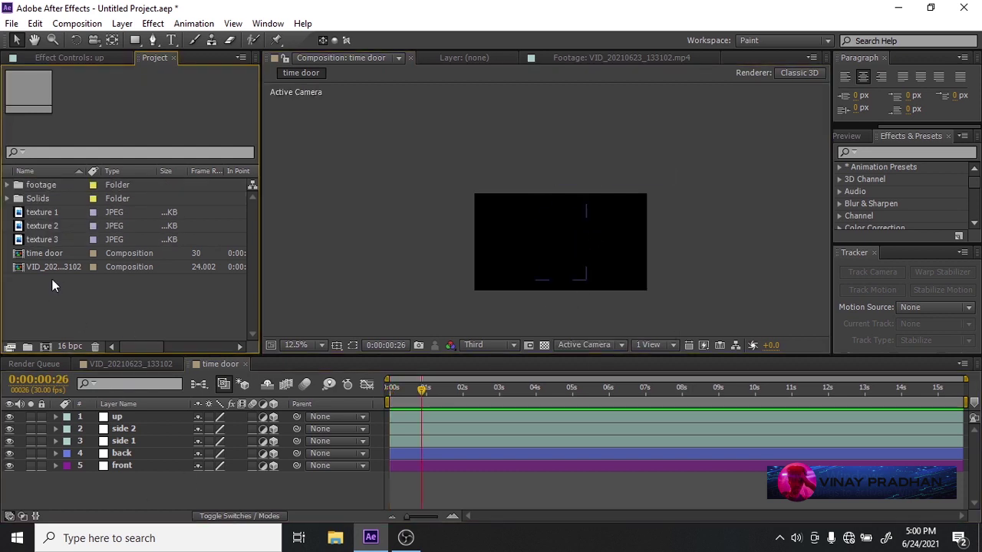
Add the texture 3 image below the front layer in time door and pre-compose it as texture 3.
click(42, 213)
click(42, 227)
drag(42, 239, 143, 472)
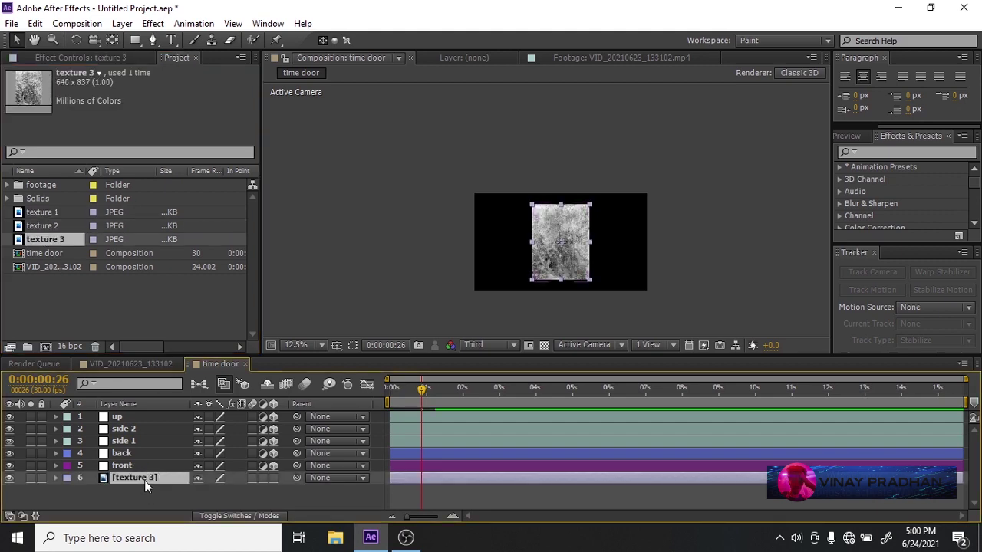
right_click(145, 479)
click(209, 388)
click(511, 197)
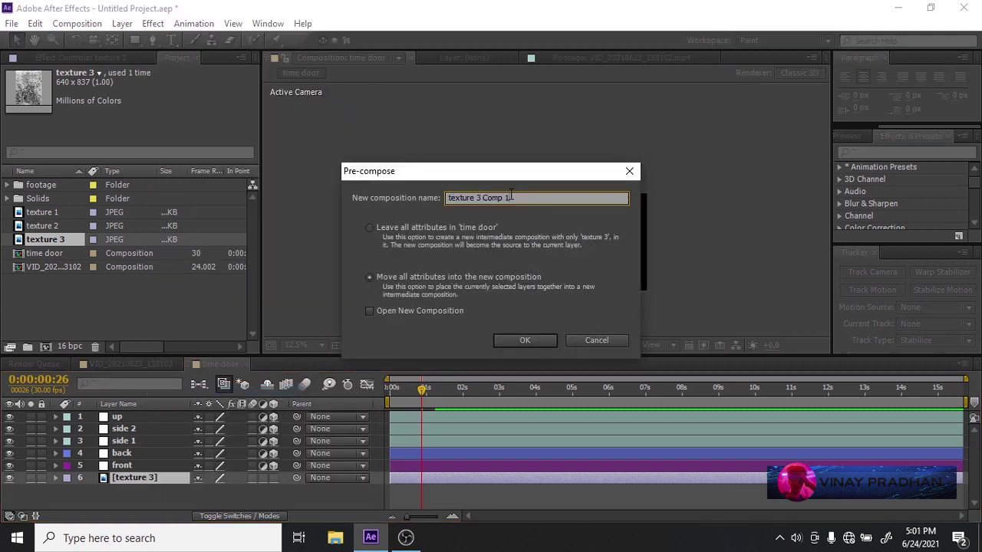
click(520, 340)
Open the texture 3 composition and apply Motion Tile to its image layer with an Output Width of 320.
double_click(157, 479)
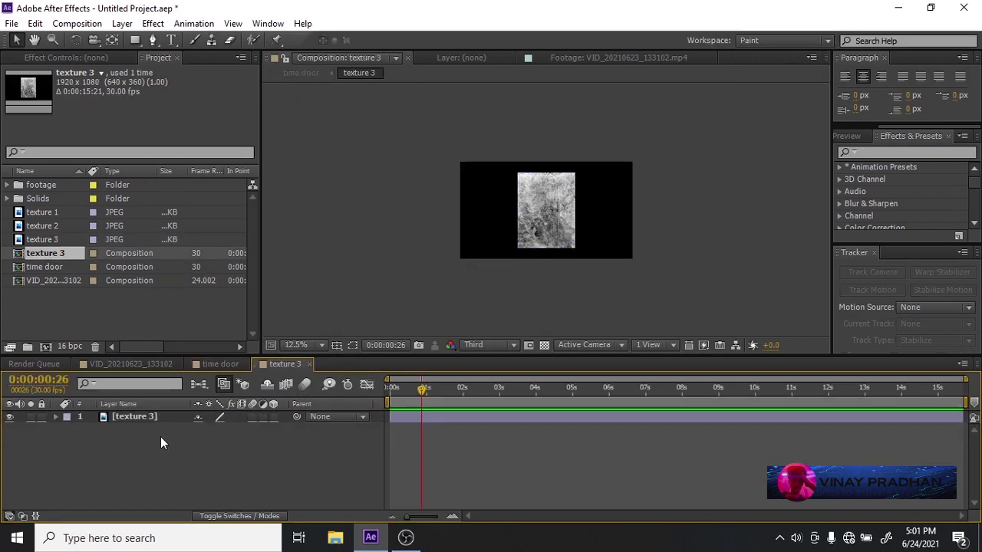
click(886, 153)
text(motion)
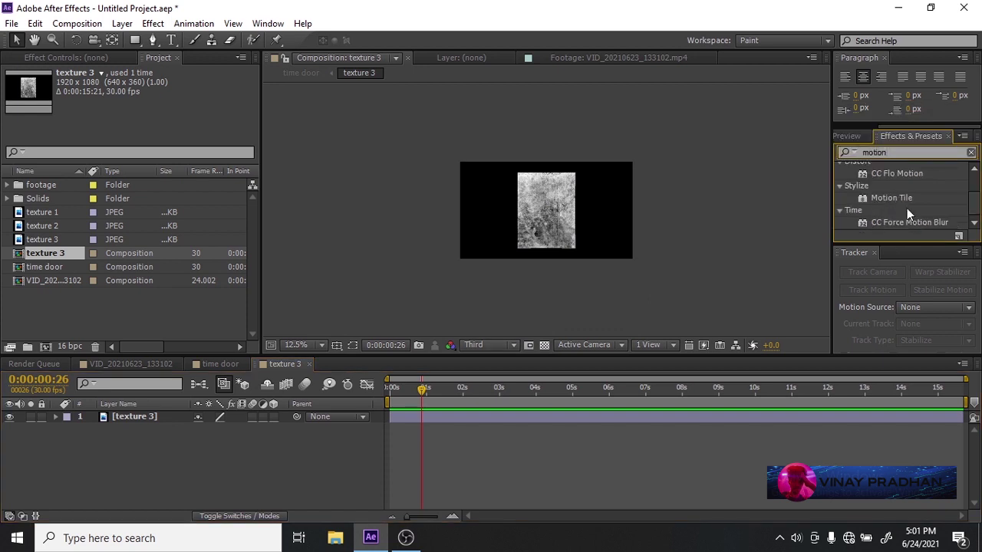
drag(890, 198, 569, 219)
drag(150, 147, 175, 138)
key(ctrl+z)
Scale the texture 3 image layer to 130% and enable Mirror Edges in its Motion Tile effect, previewing at Full resolution.
key(s)
drag(238, 429, 260, 429)
click(491, 345)
click(493, 384)
key(period)
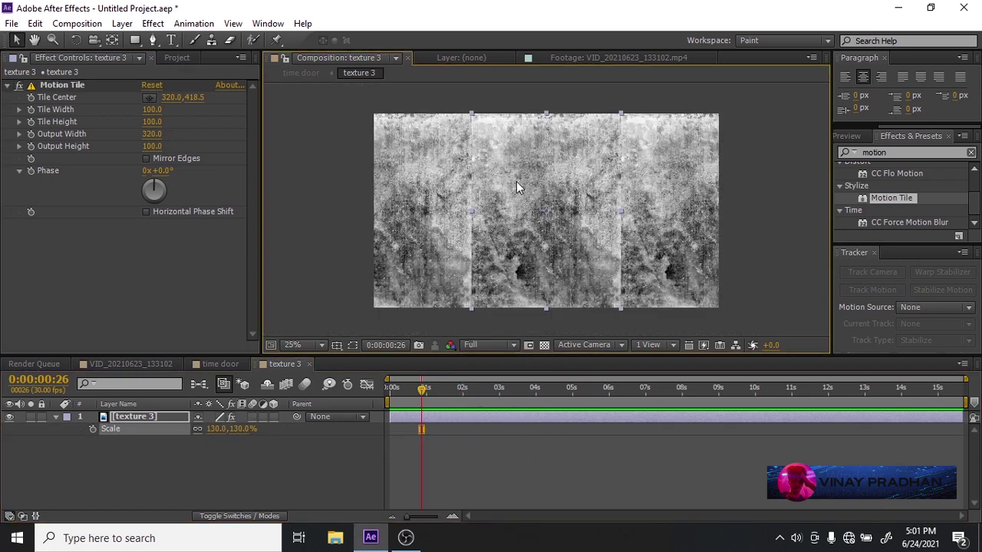
click(145, 158)
click(203, 487)
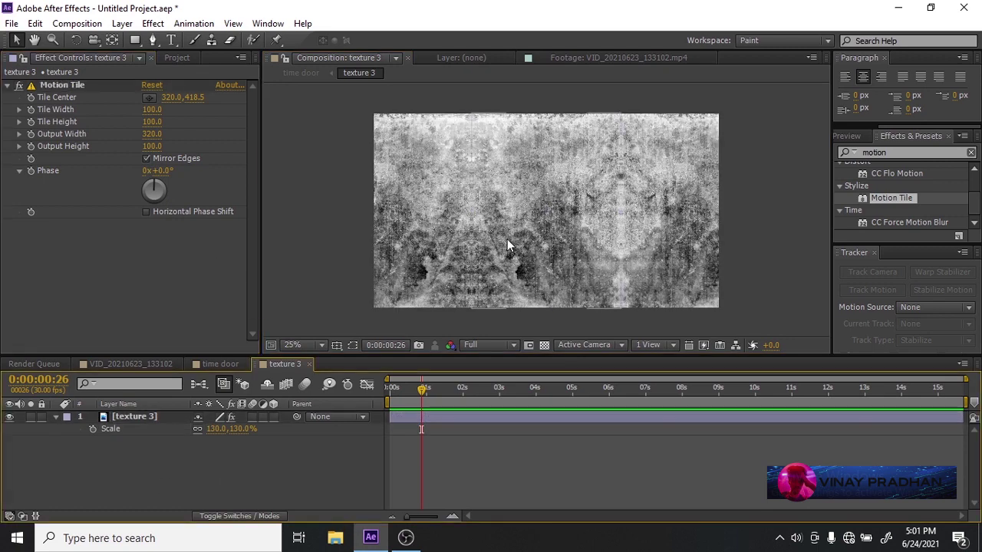
Set the texture 3 composition's preview resolution to Half.
key(comma)
click(491, 345)
click(494, 399)
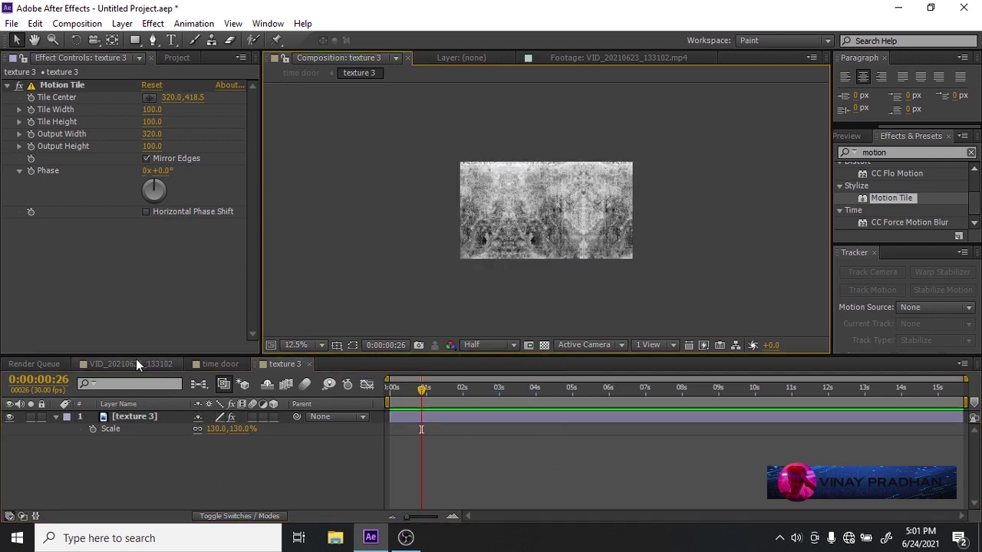
Return to the time door composition and hide its texture 3 layer.
click(130, 364)
click(220, 363)
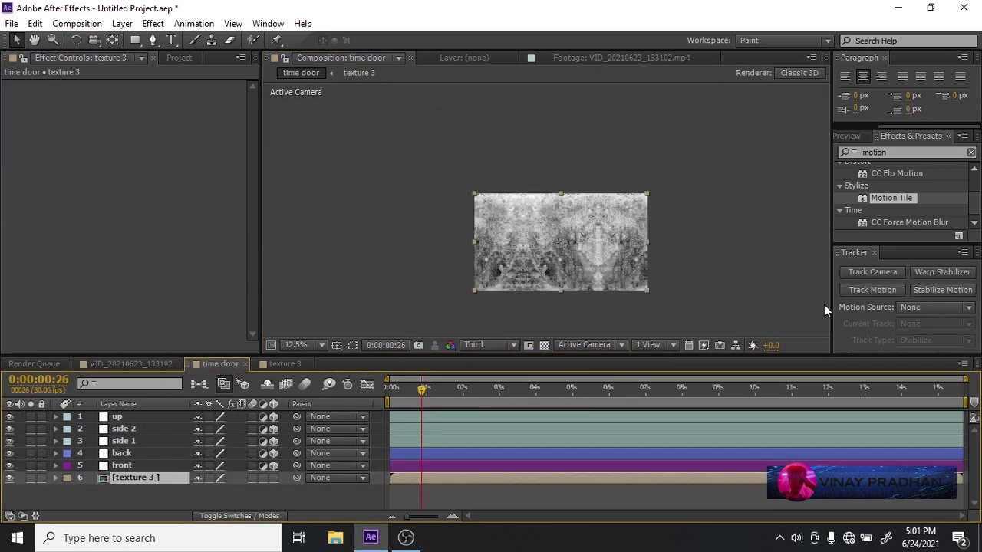
click(9, 478)
click(178, 57)
click(40, 212)
drag(45, 225, 107, 495)
click(10, 490)
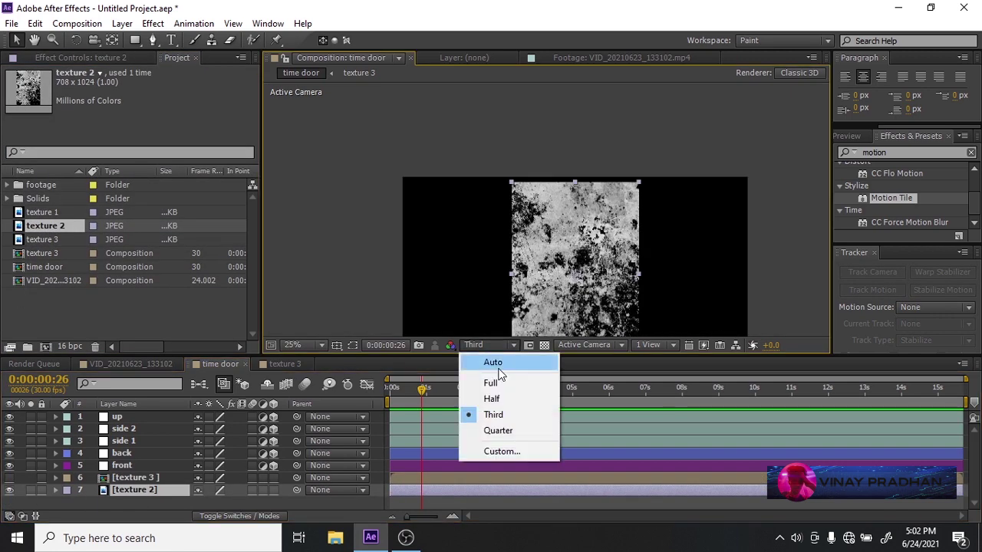
click(491, 386)
key(Delete)
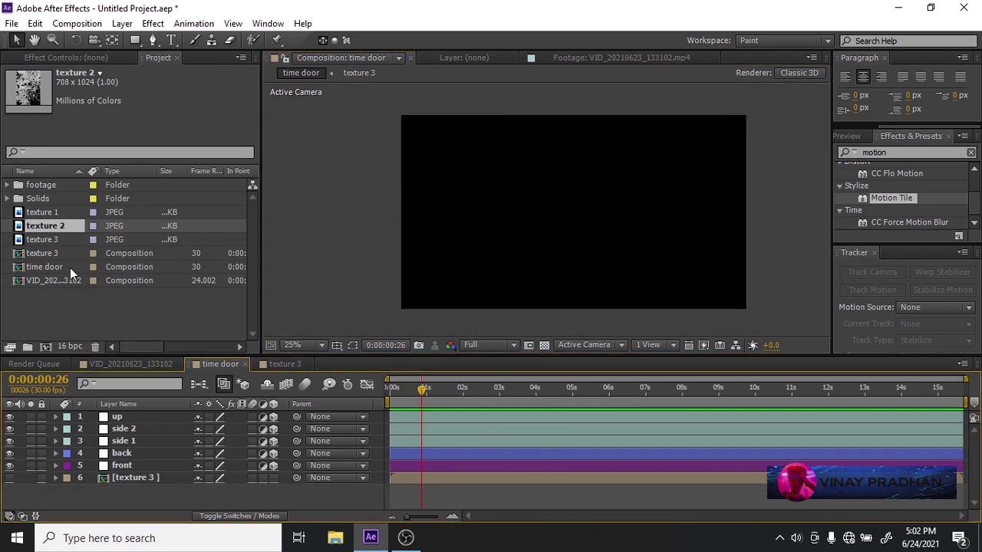
Add the texture 1 image as the bottom layer of time door and pre-compose it as texture 1.
click(75, 214)
double_click(76, 214)
drag(75, 215, 143, 491)
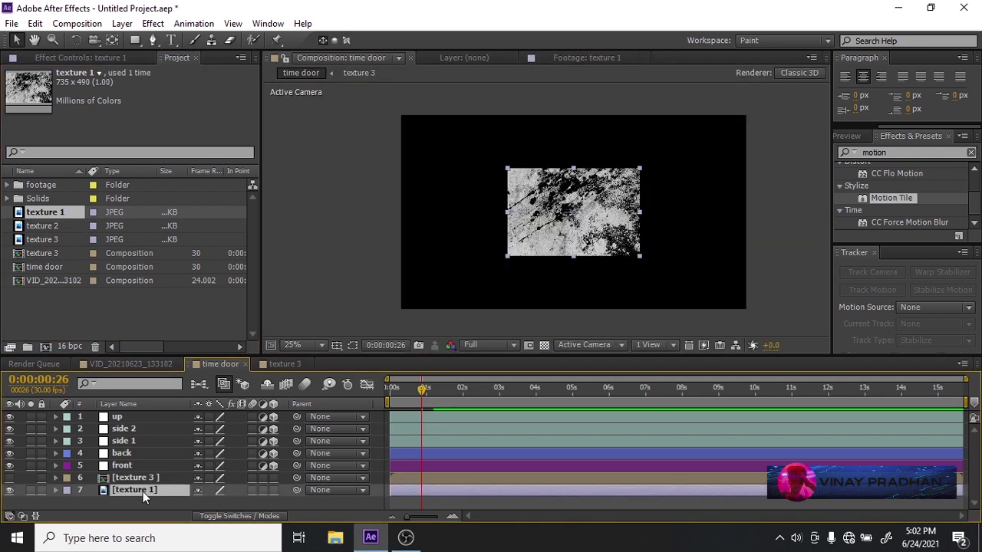
right_click(141, 491)
click(184, 416)
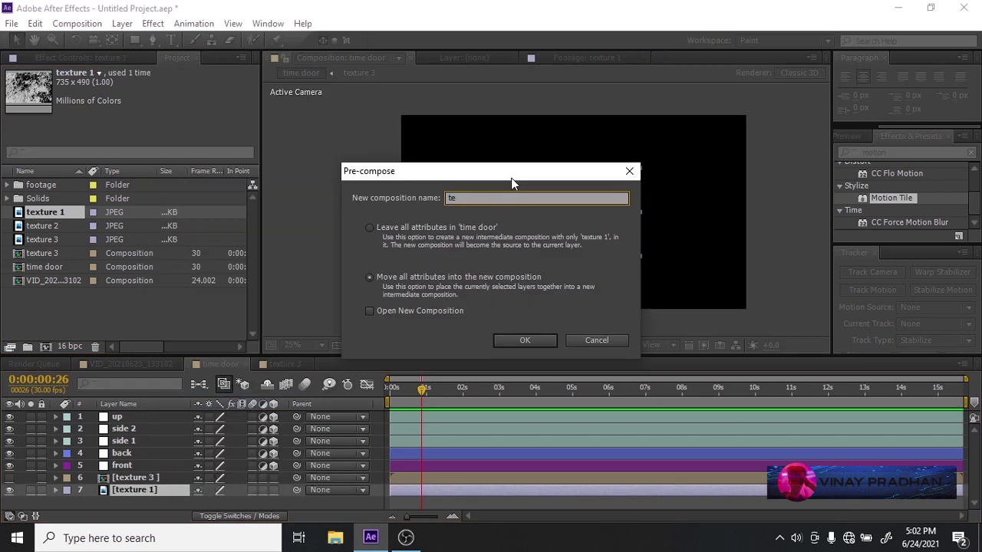
text(texture 1)
key(Return)
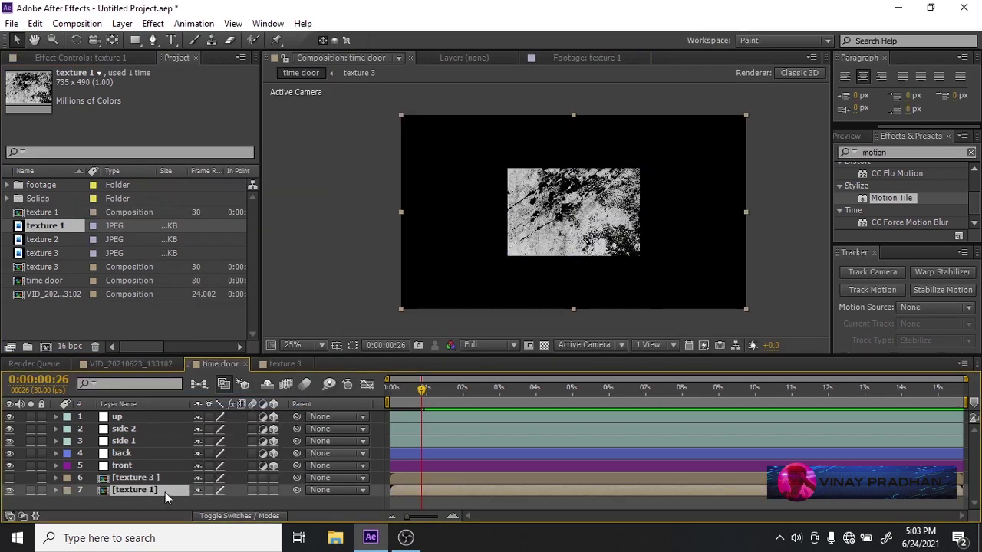
In the texture 1 composition, apply Motion Tile to the image layer with Output Width 460 and Output Height 330.
drag(892, 198, 572, 188)
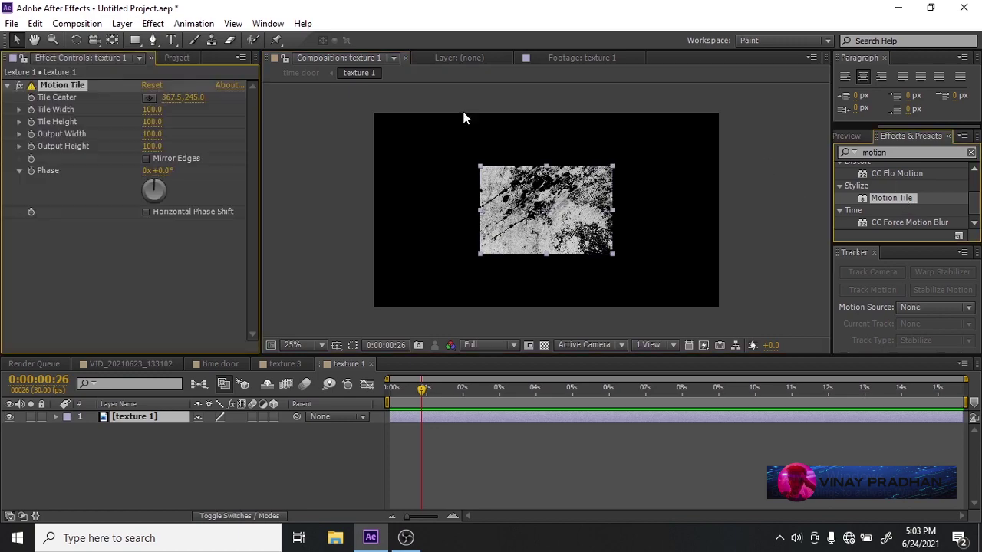
click(146, 158)
drag(151, 146, 166, 144)
drag(149, 134, 176, 129)
click(147, 159)
Scale the texture 1 image layer to 80% and enable Horizontal Phase Shift in Motion Tile, leaving Mirror Edges off.
click(150, 419)
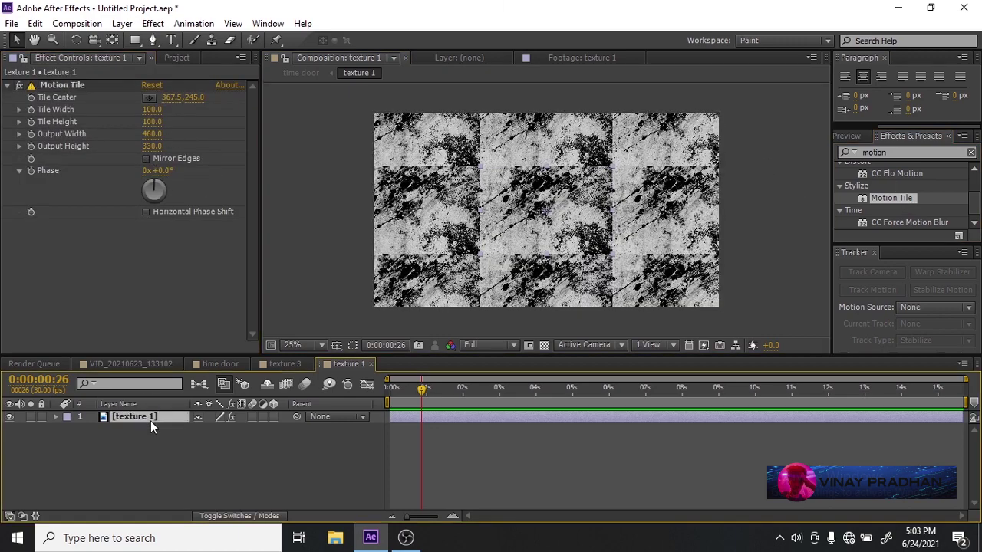
key(s)
drag(230, 430, 197, 445)
click(147, 158)
click(147, 212)
scroll(497, 201, up, 2)
scroll(464, 320, down, 2)
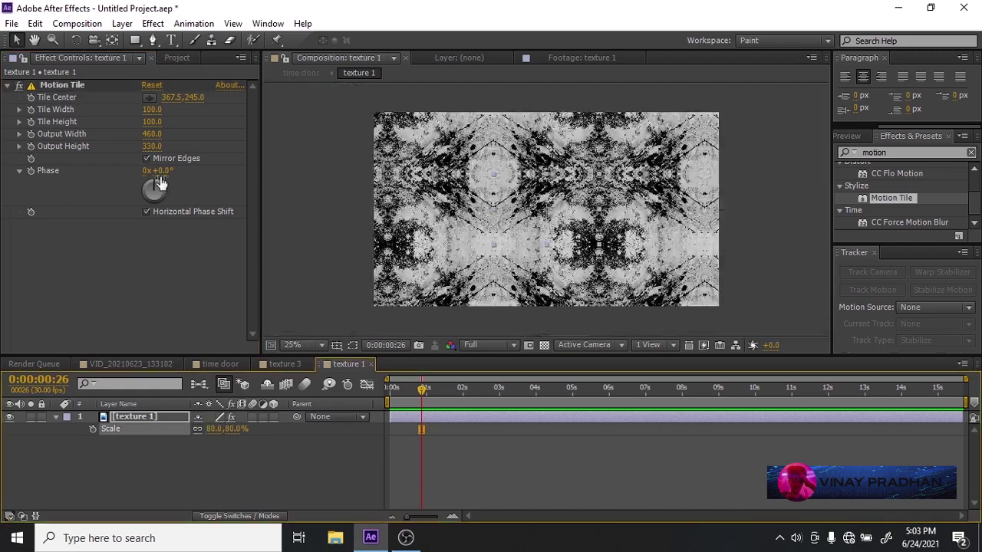
click(146, 158)
Import the rock surface JPEG whose name starts with 950ec268 from the texture folder and rename it texture 1.
key(ctrl+i)
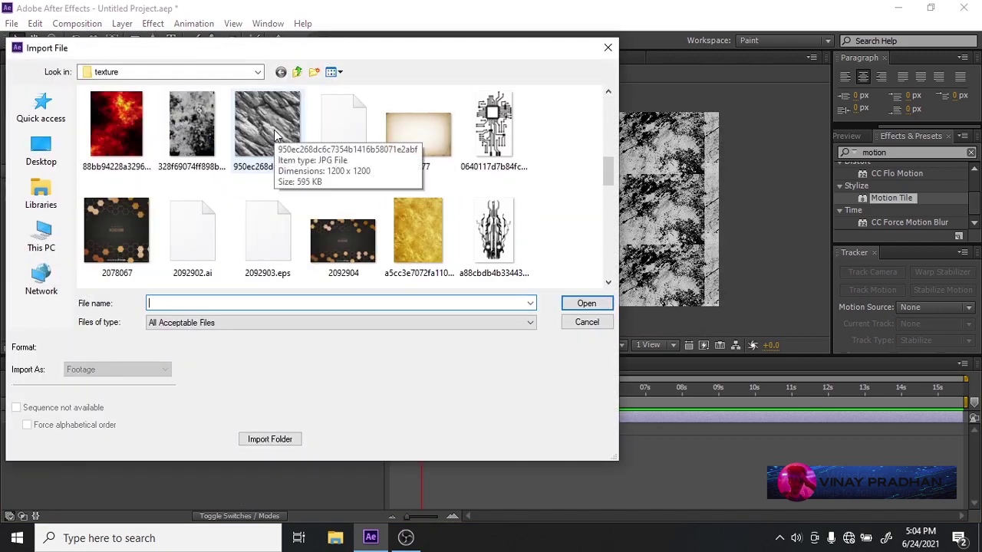
double_click(260, 124)
text(texture)
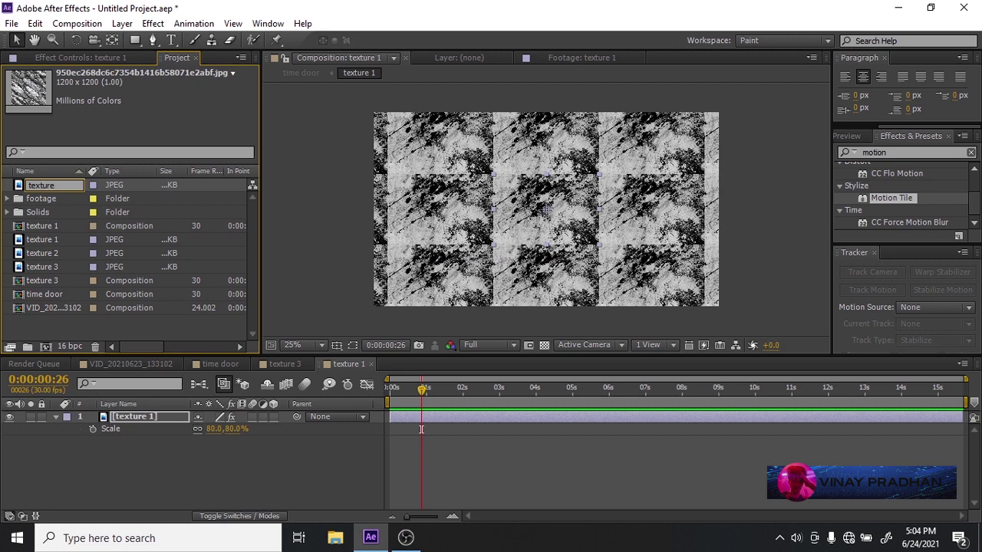
text( 1)
key(Return)
Replace the texture 1 layer's source with the rock image and add a Curves effect, keeping Mirror Edges off.
drag(50, 238, 135, 416)
scroll(568, 203, down, 1)
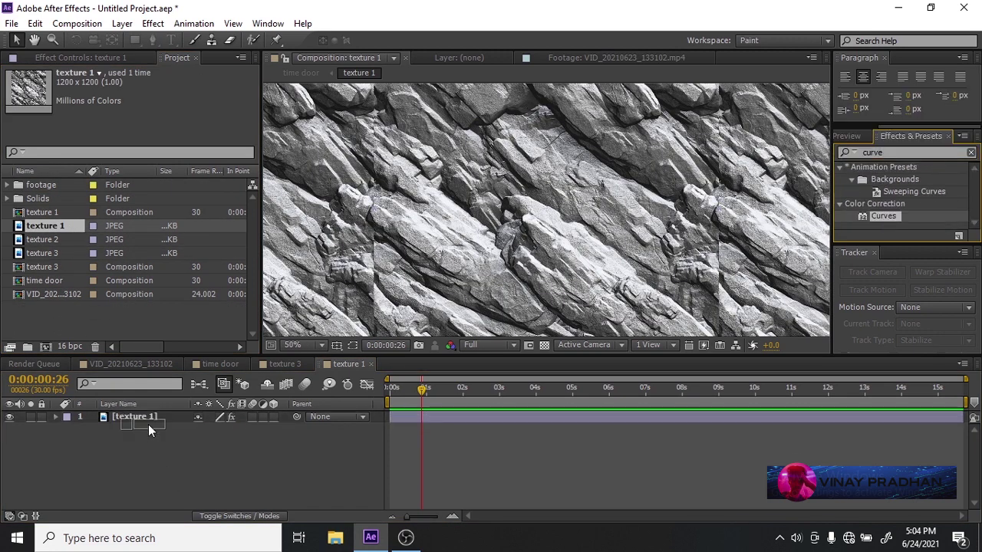
drag(148, 425, 148, 420)
click(146, 113)
click(145, 114)
Scale the rock layer to 49% and use Curves to darken its midtones, lower the highlights and lift the blacks.
click(177, 417)
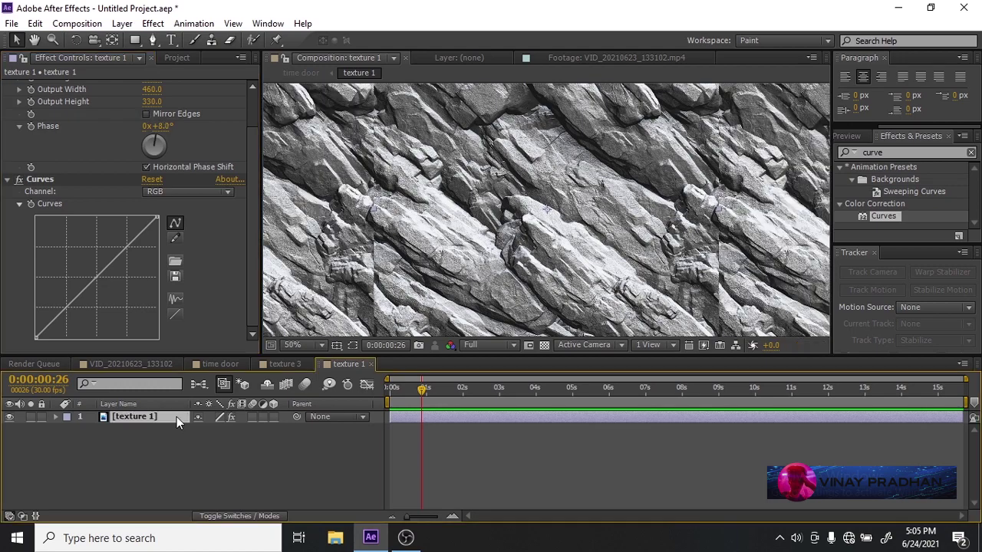
key(s)
drag(218, 429, 195, 430)
mouse_move(99, 275)
mouse_down()
mouse_move(102, 286)
mouse_move(96, 265)
mouse_move(104, 284)
mouse_up()
drag(157, 218, 158, 230)
drag(36, 333, 38, 310)
scroll(374, 230, down, 2)
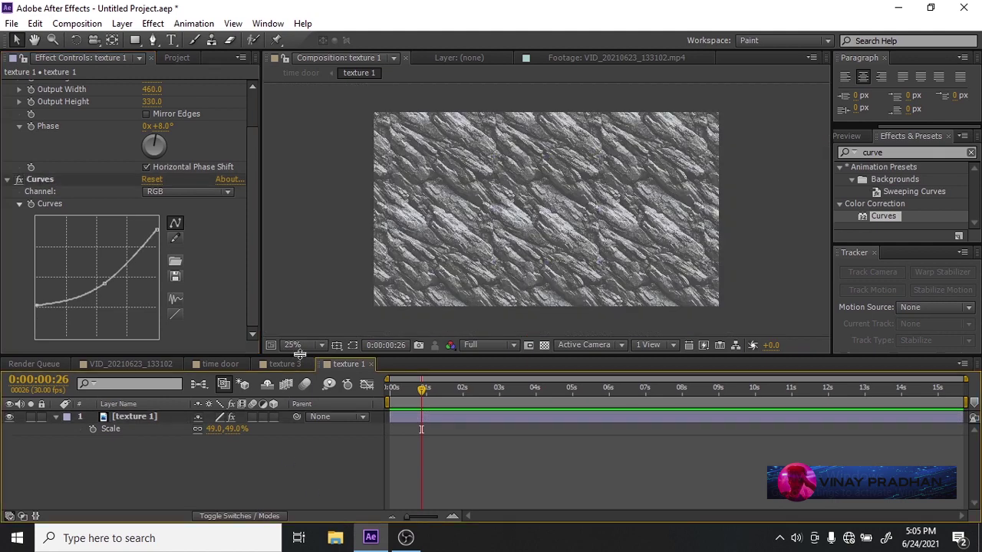
Add Curves to the image layer in the texture 3 composition and pull the midpoint down to darken it.
click(284, 364)
click(141, 420)
double_click(888, 217)
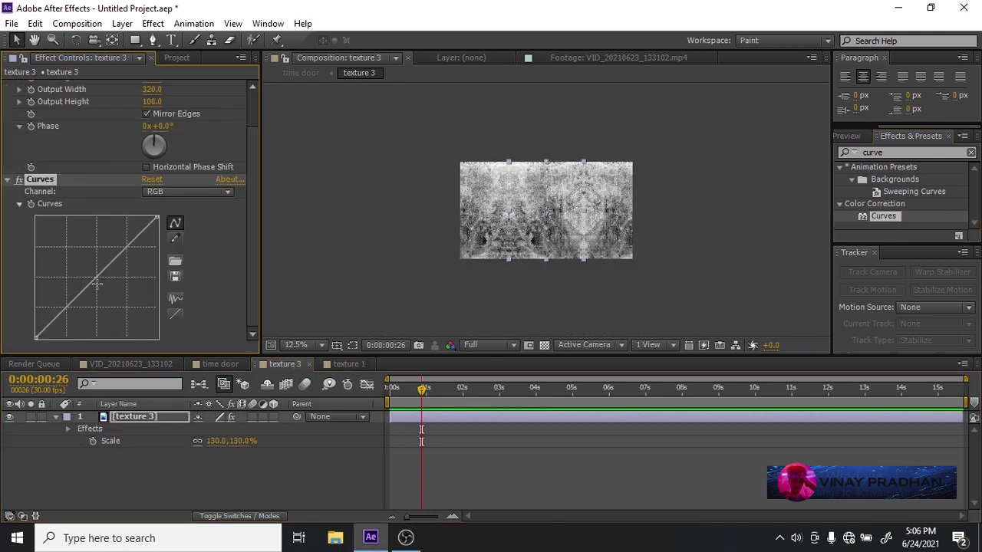
drag(96, 278, 104, 298)
scroll(615, 193, up, 2)
scroll(614, 193, down, 1)
click(201, 466)
Apply Compound Blur to the front layer in the time door composition and choose texture 3 as its Blur Layer.
click(155, 364)
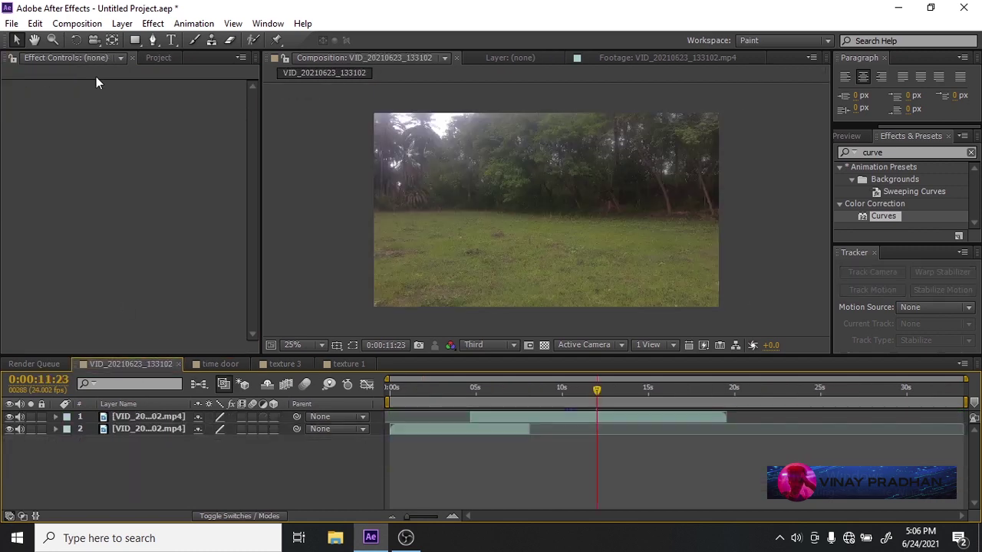
click(221, 364)
click(160, 466)
click(160, 439)
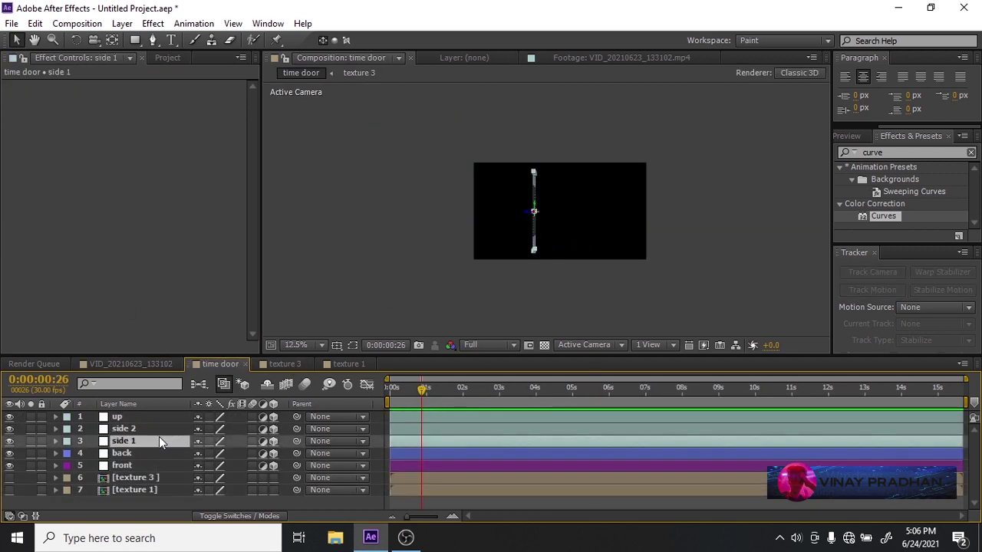
click(141, 466)
double_click(898, 154)
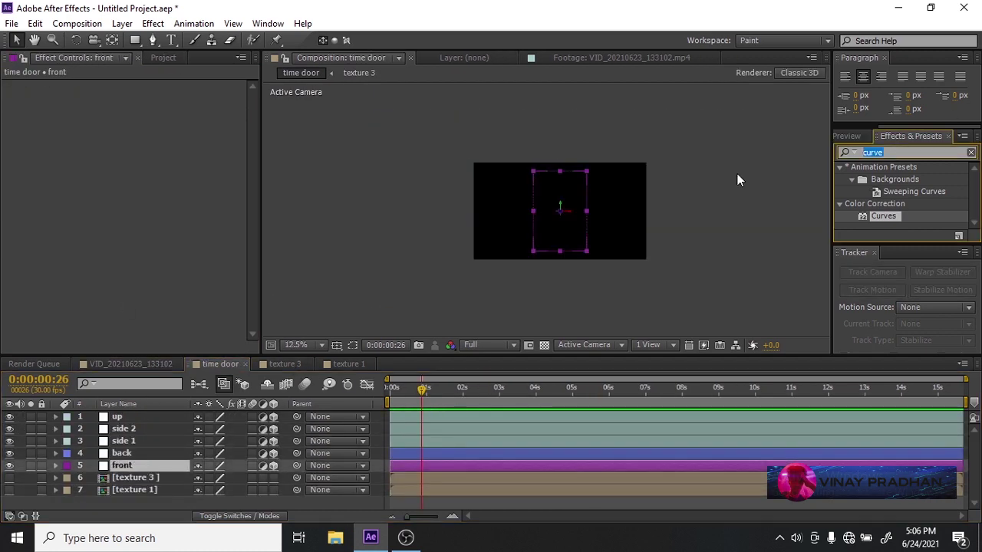
text(compun)
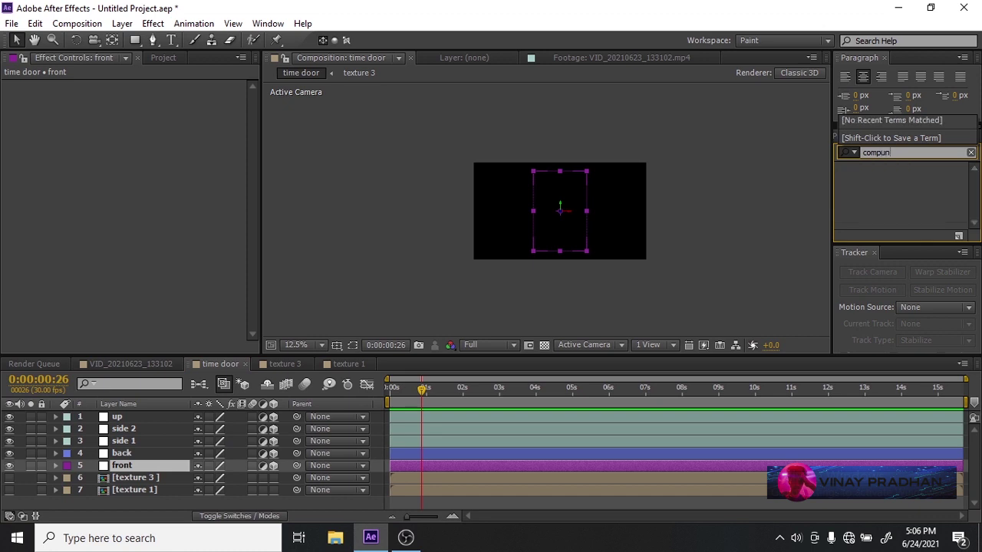
key(BackSpace)
text(o)
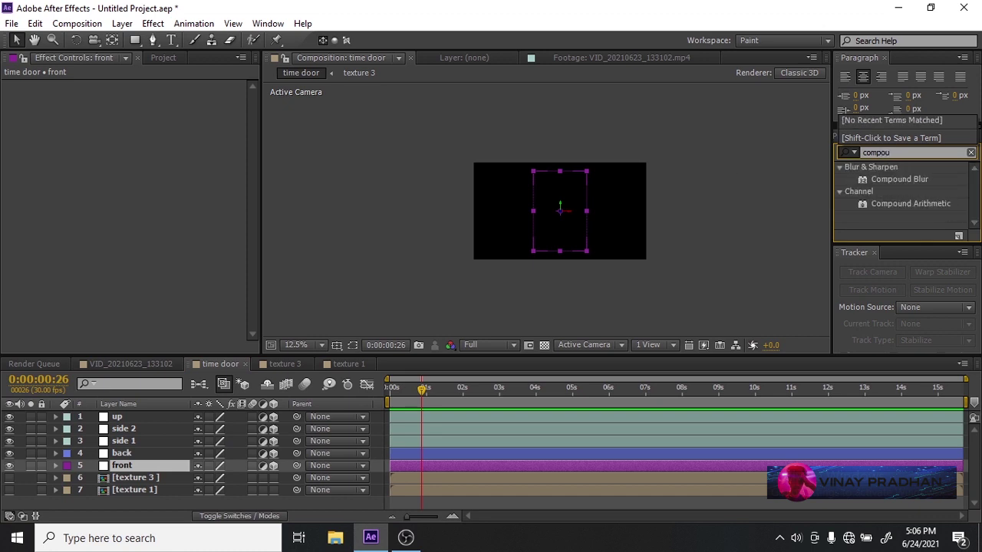
drag(894, 179, 576, 277)
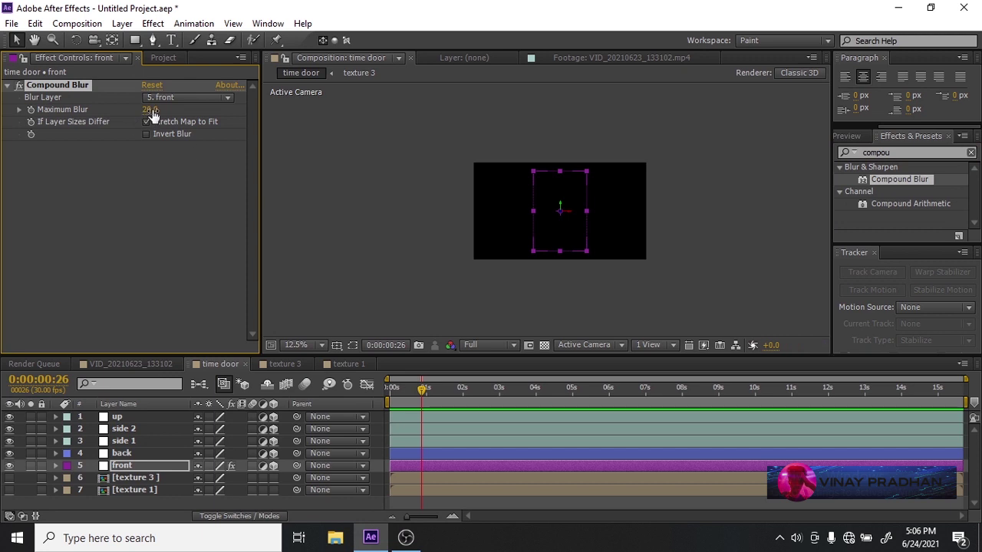
click(178, 98)
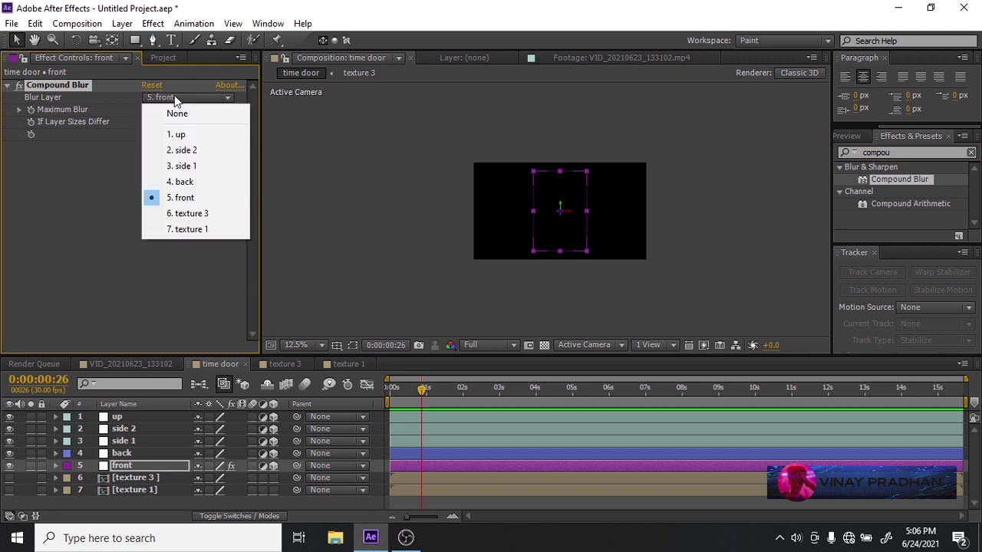
click(190, 213)
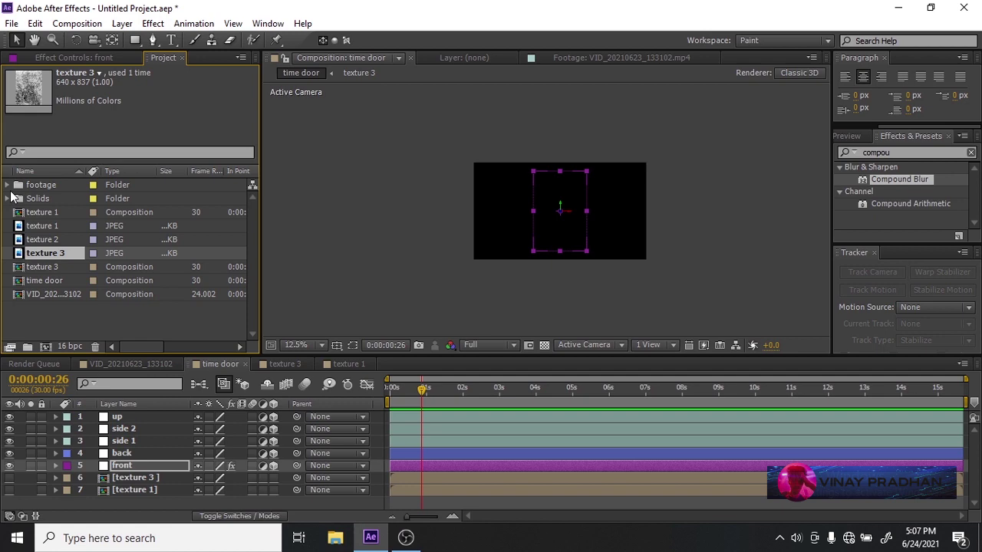
Place the VID_20210623_133102.mp4 clip from the footage folder below all layers in the time door composition.
click(7, 186)
click(72, 199)
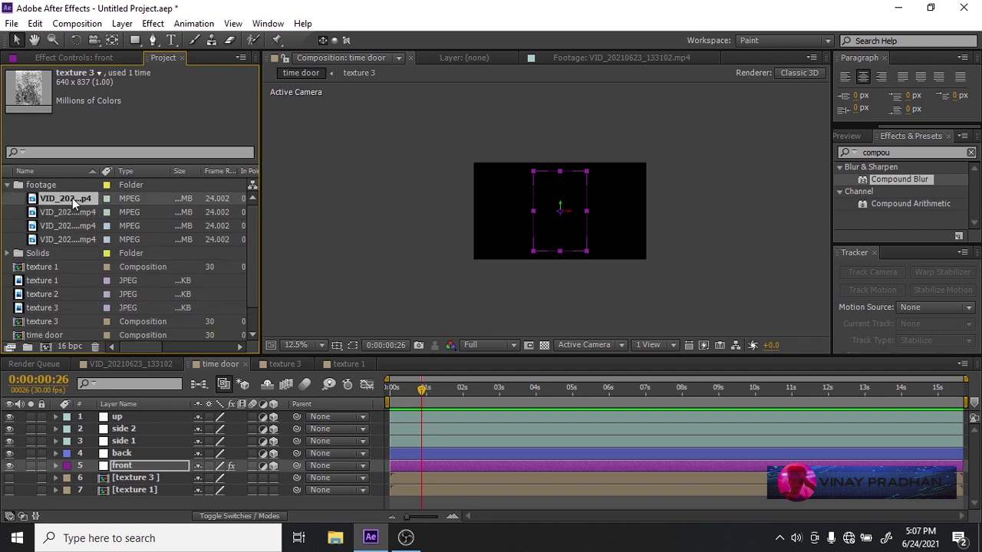
click(72, 213)
drag(72, 217, 123, 506)
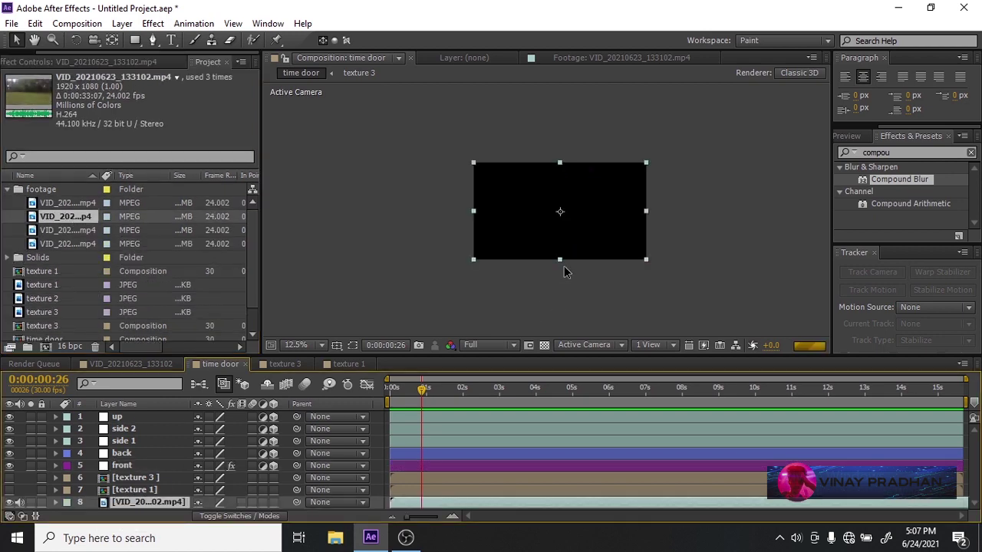
key(period)
key(period)
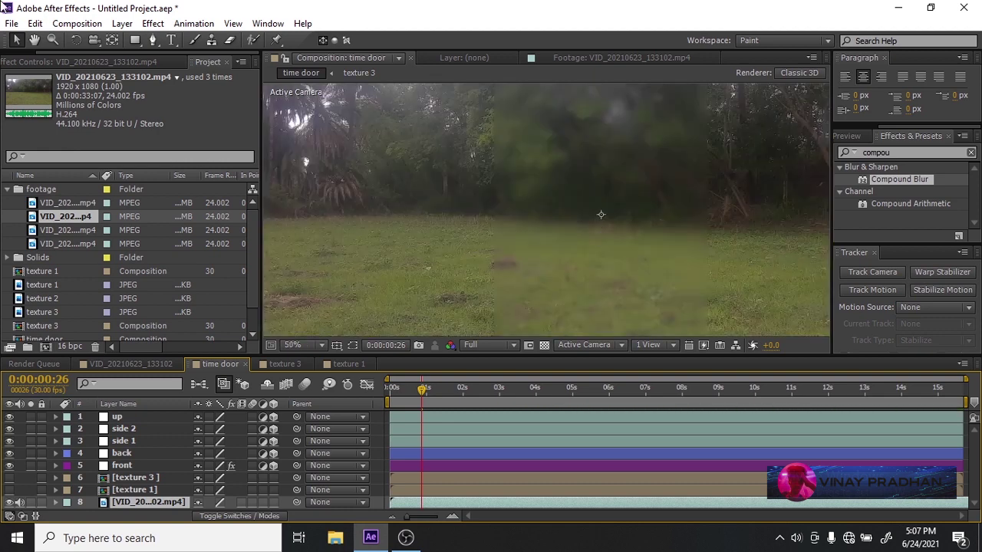
Set the front layer's Compound Blur Maximum Blur to 27 and check the blur on the door.
click(121, 466)
key(comma)
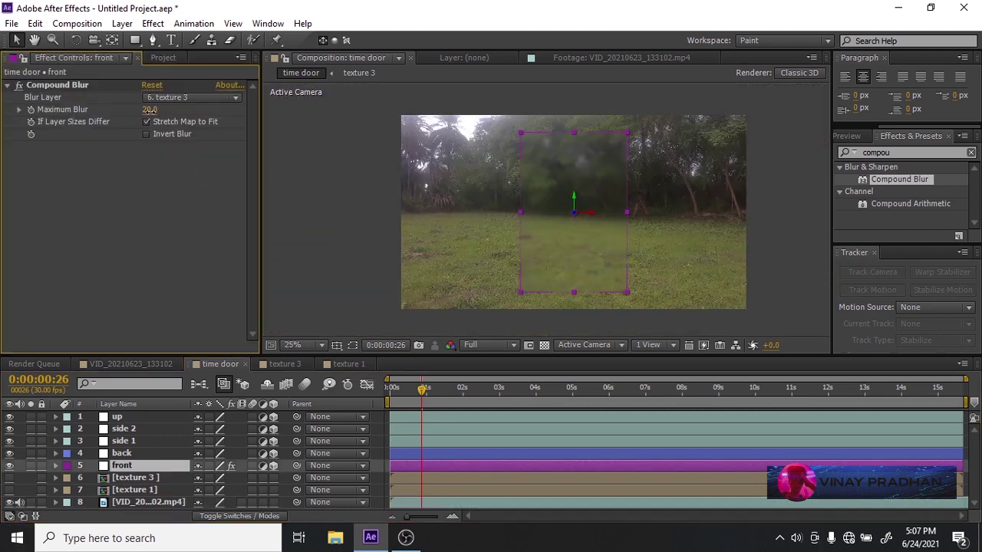
drag(149, 109, 155, 110)
scroll(653, 153, up, 3)
drag(653, 153, 575, 298)
scroll(574, 299, down, 1)
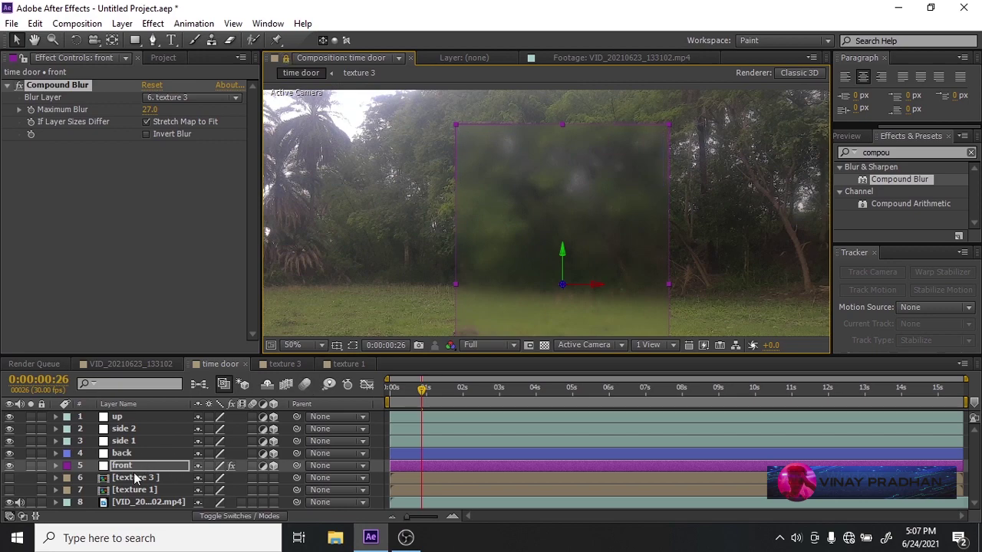
Open the texture 3 composition in a second viewer beside the time door composition so both are shown together.
double_click(135, 478)
drag(744, 58, 803, 106)
scroll(468, 192, down, 1)
drag(468, 195, 405, 168)
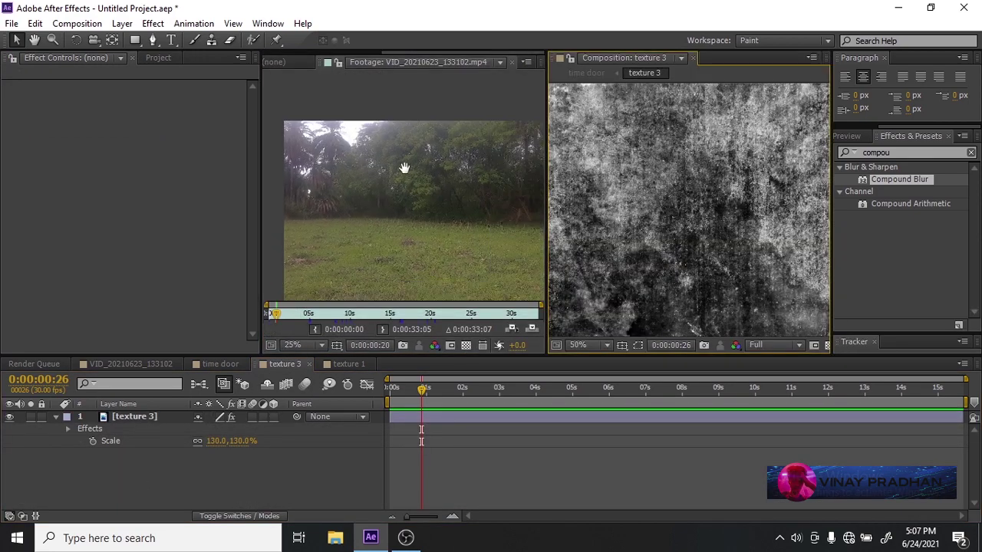
click(276, 62)
scroll(692, 111, down, 1)
drag(392, 53, 241, 64)
click(340, 62)
scroll(418, 239, down, 2)
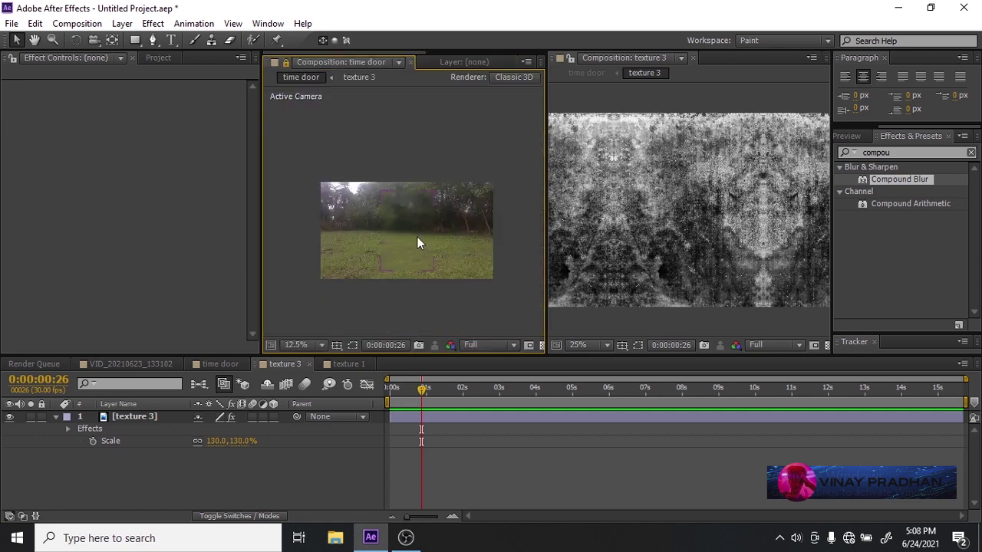
scroll(417, 243, up, 1)
Lower the white endpoint and midpoint of the texture 3 layer's Curves to darken the blur map.
click(134, 416)
scroll(108, 292, down, 3)
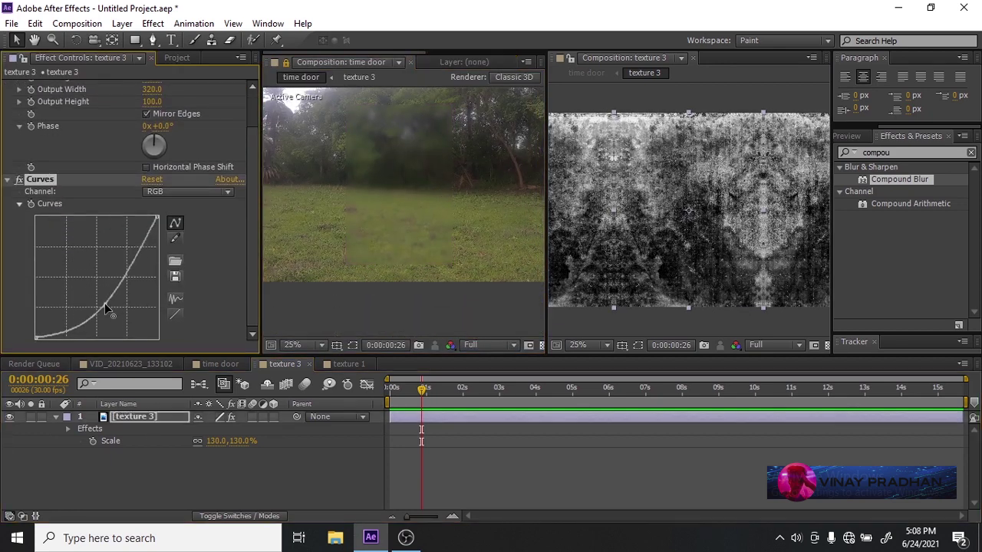
drag(156, 218, 157, 262)
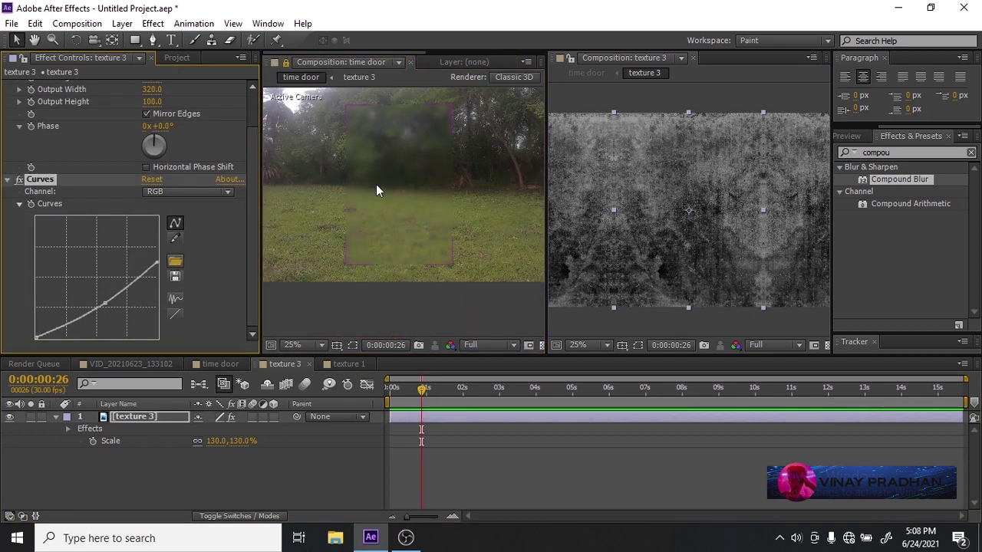
scroll(375, 186, up, 1)
scroll(374, 186, down, 1)
drag(376, 187, 402, 201)
scroll(407, 181, up, 1)
mouse_move(104, 304)
mouse_down()
mouse_move(98, 314)
mouse_move(111, 330)
mouse_move(114, 309)
mouse_up()
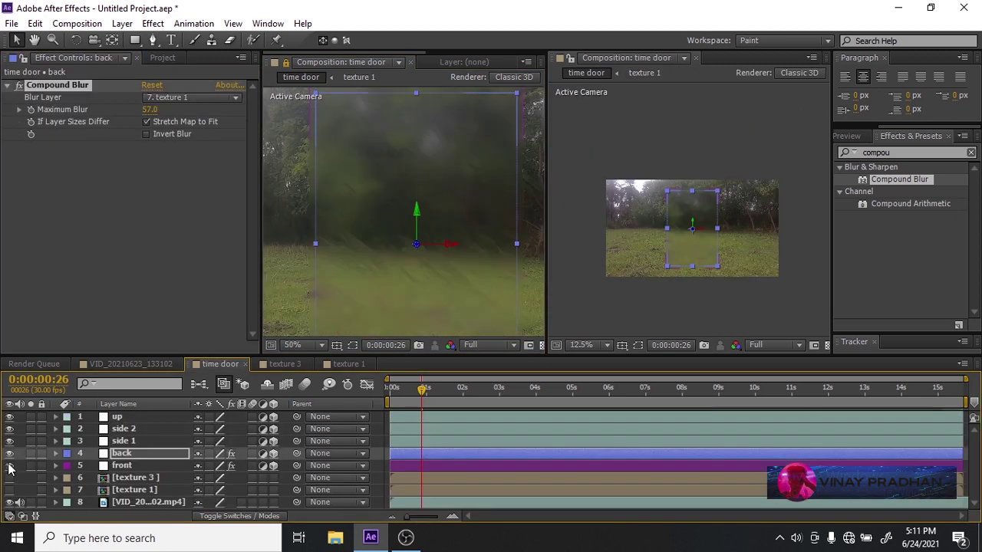
Copy the back layer's Compound Blur, based on texture 1 with Maximum Blur 57, to side 1, side 2 and up.
scroll(450, 245, down, 1)
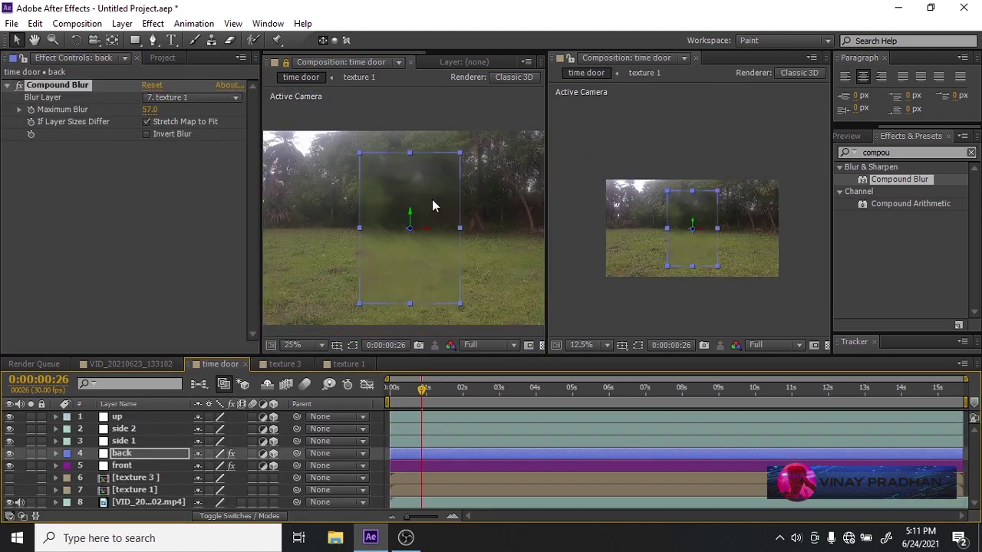
click(140, 443)
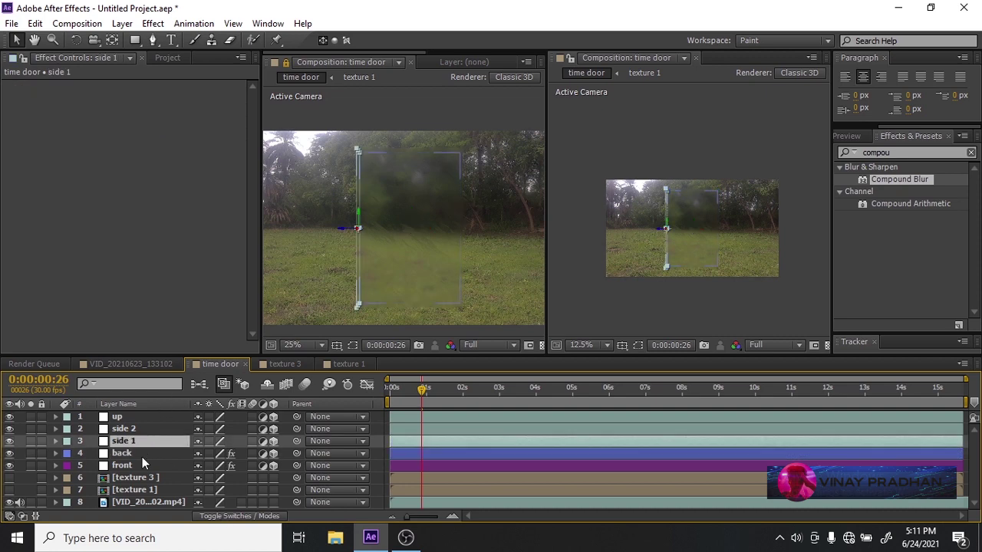
click(142, 457)
click(144, 443)
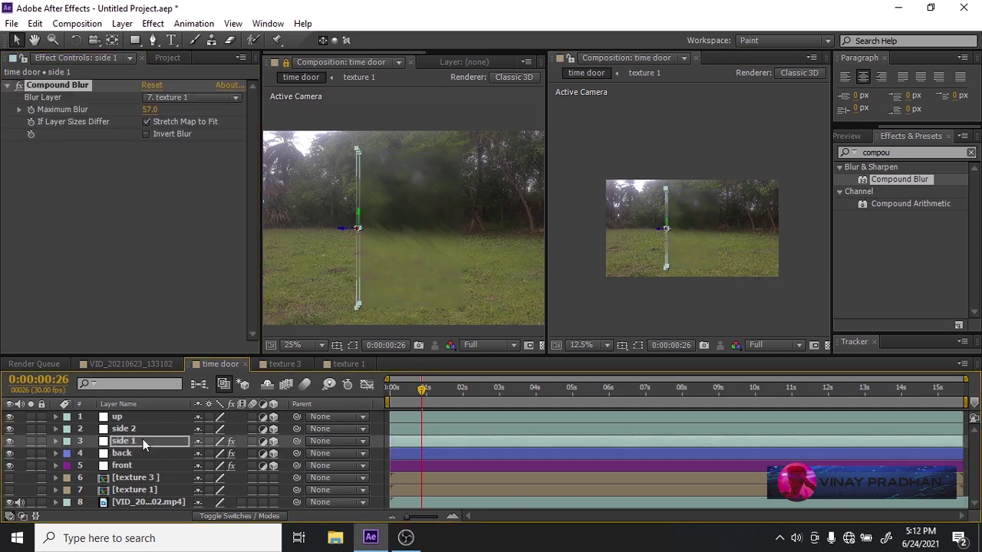
click(146, 428)
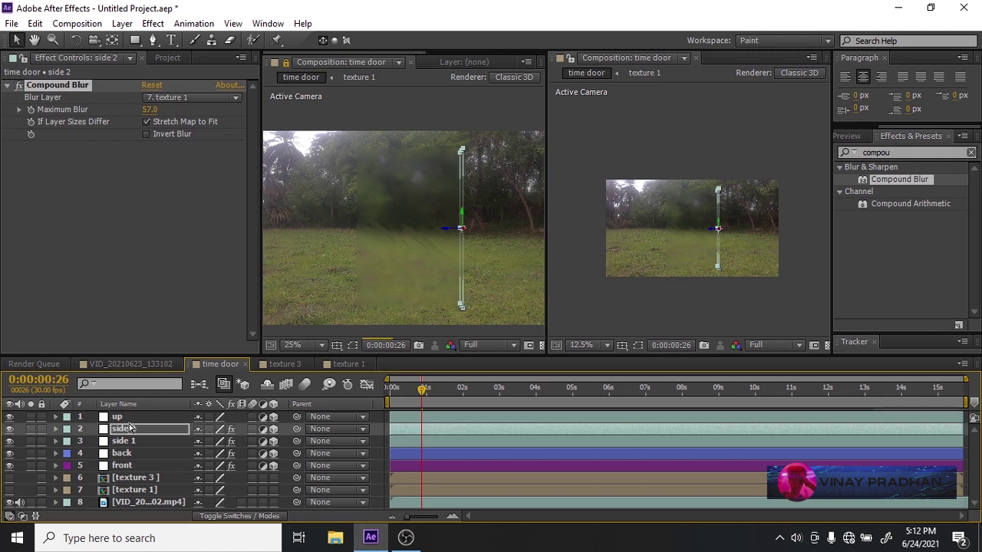
click(140, 421)
key(ctrl+v)
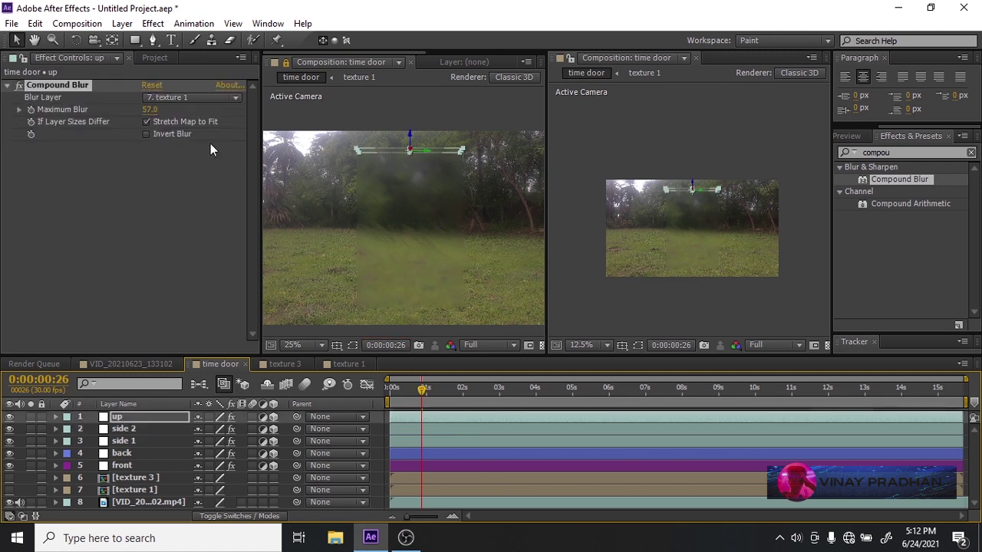
Add a null object to the time door composition and return to a single, wider composition viewer.
right_click(141, 495)
mouse_move(237, 347)
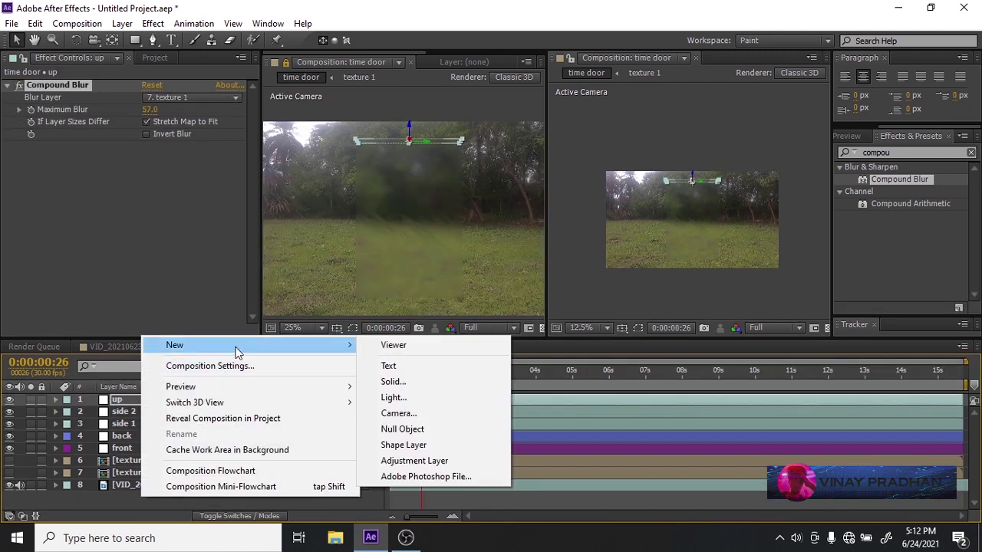
click(418, 431)
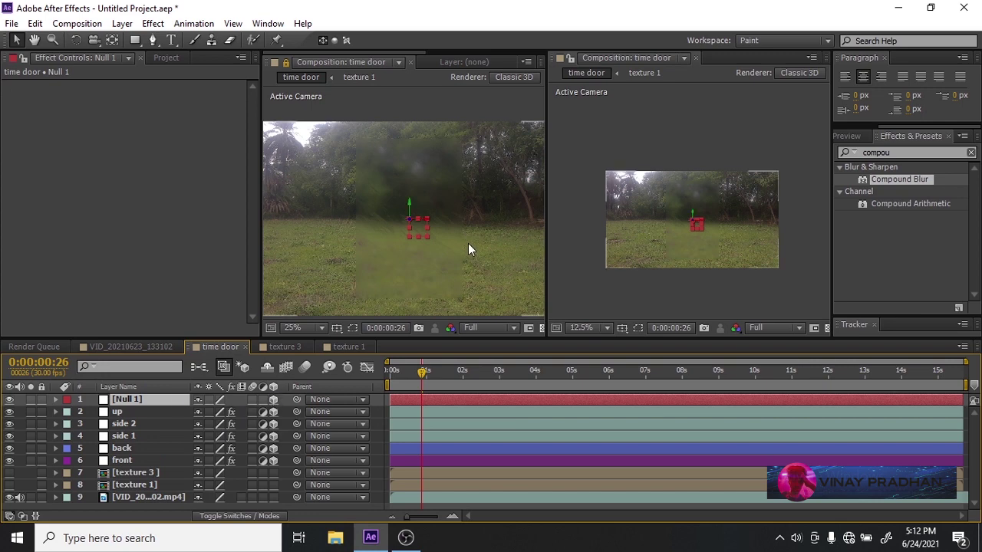
click(513, 328)
click(516, 282)
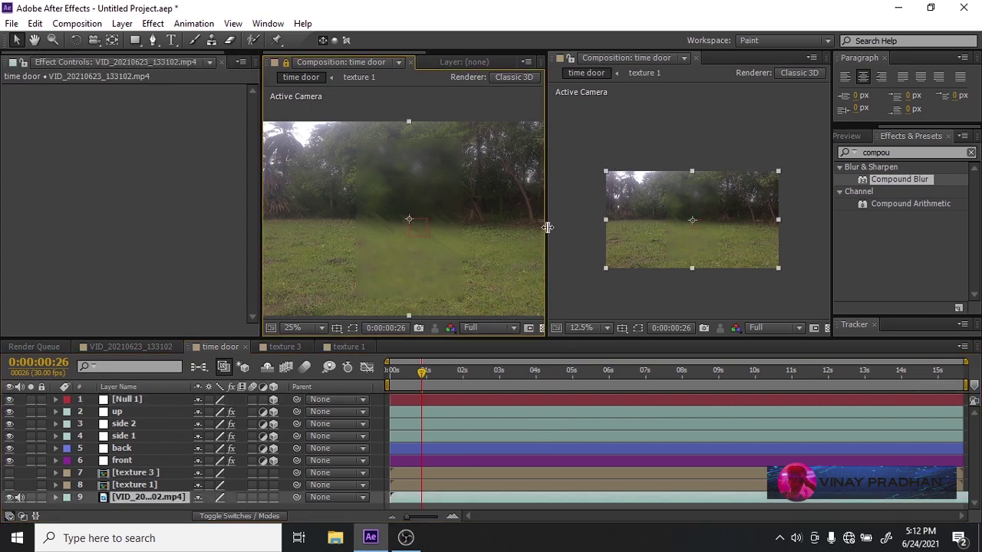
drag(547, 227, 618, 219)
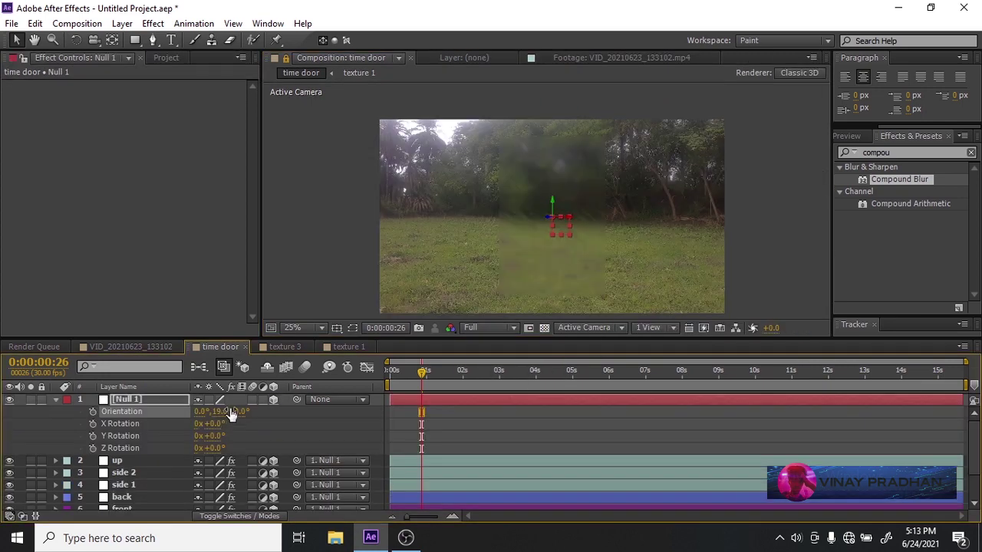
Set the preview resolution to Half and turn the null's Y orientation to 63° to show the door's sides.
click(491, 327)
click(492, 384)
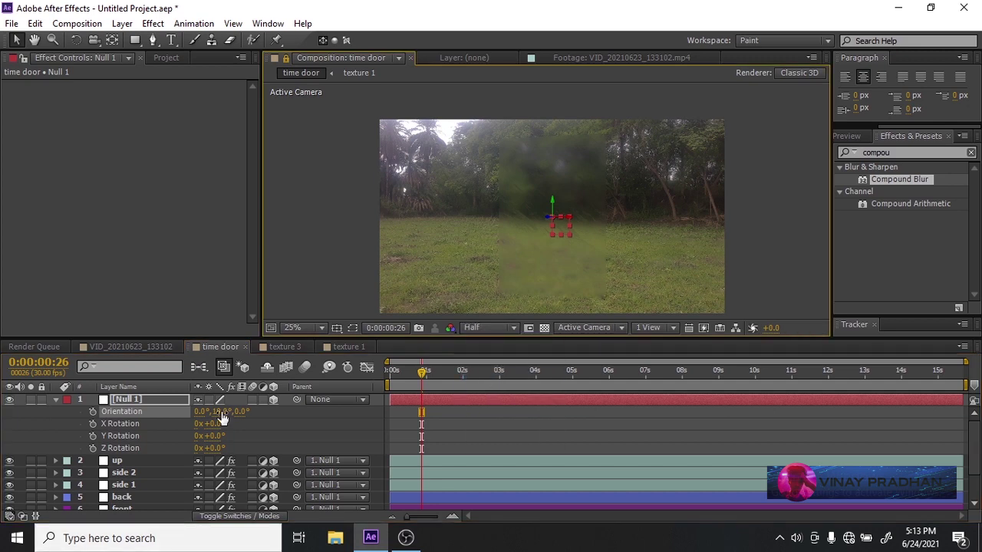
drag(221, 412, 236, 423)
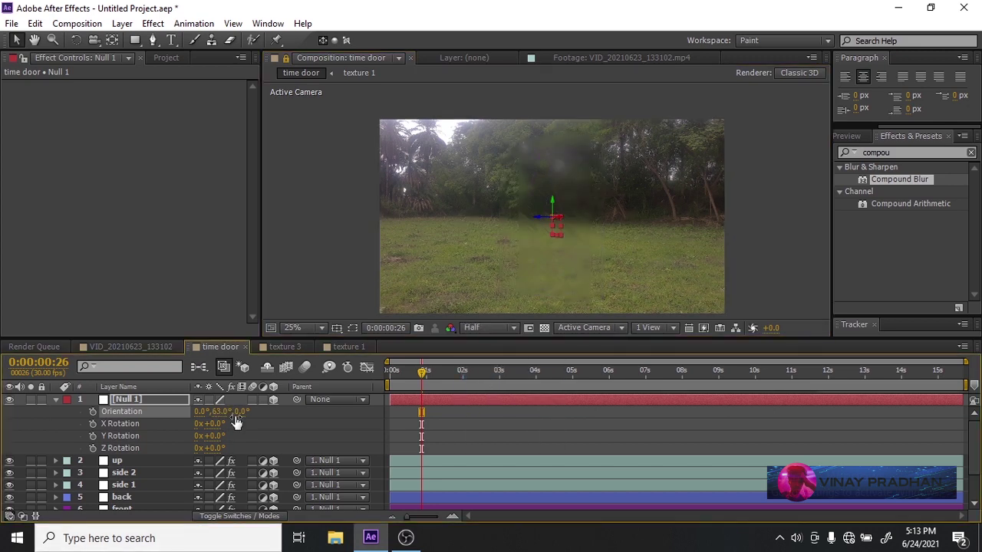
Apply a Curves effect to the side 2 layer and raise its midpoint to brighten that side.
click(156, 471)
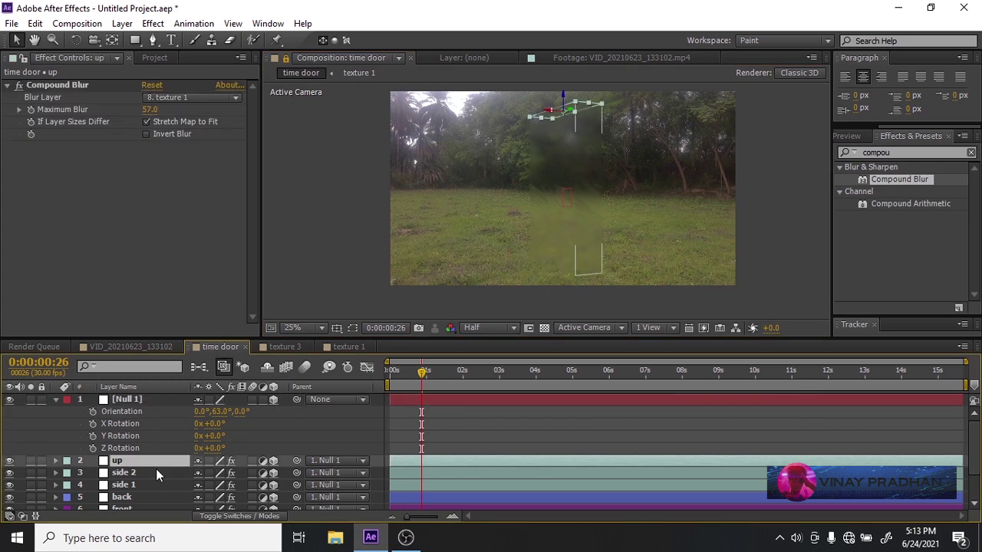
drag(903, 151, 706, 154)
text(curve)
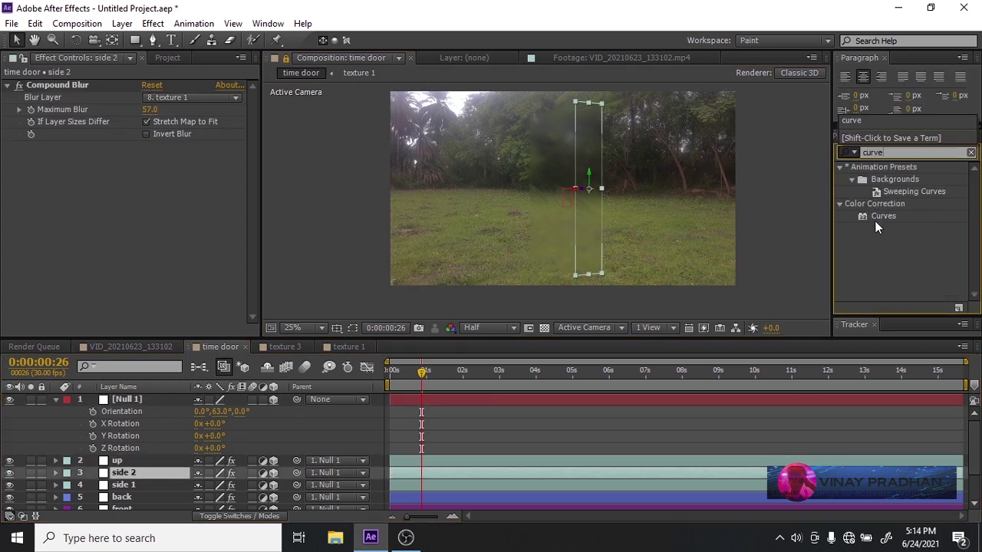
drag(877, 222, 88, 235)
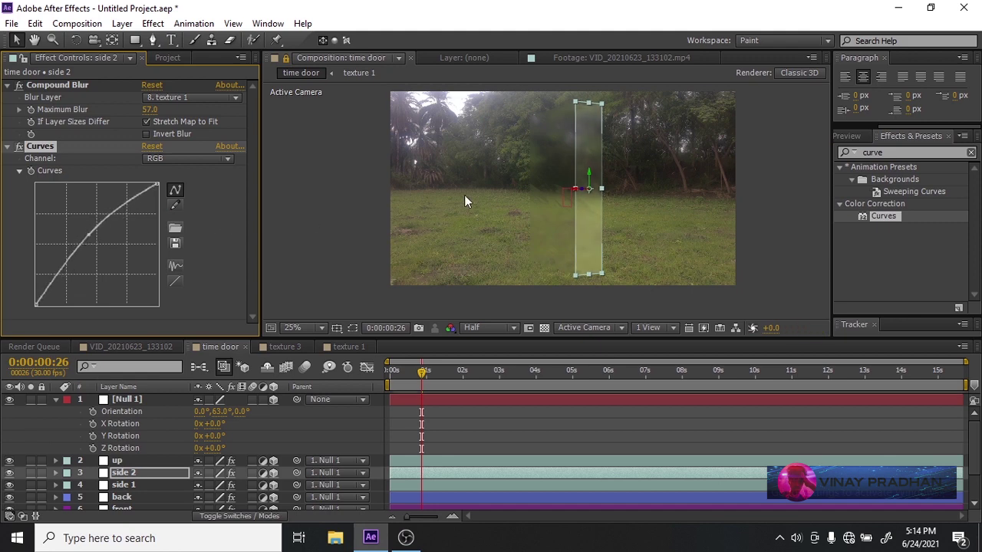
key(ctrl+v)
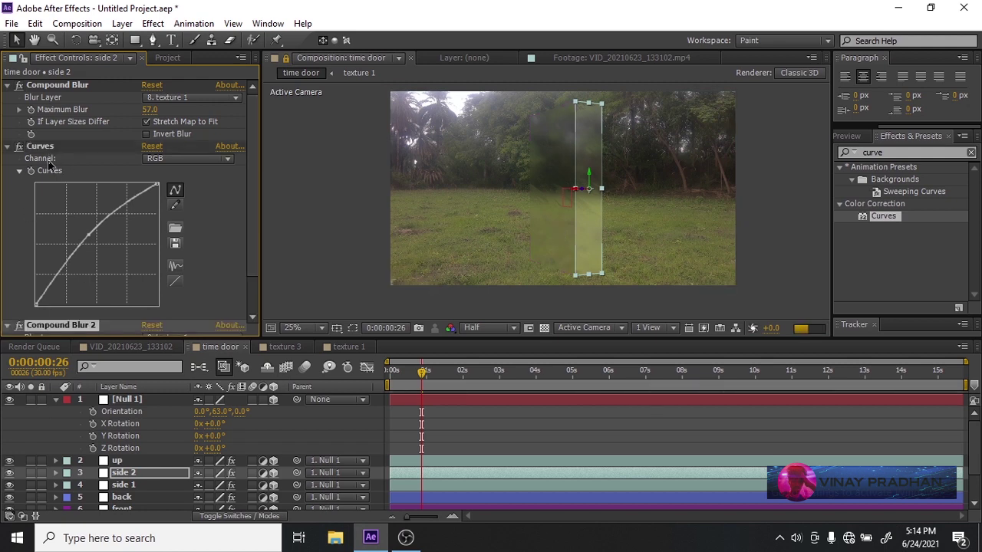
scroll(104, 220, down, 3)
scroll(103, 175, up, 3)
scroll(103, 174, down, 3)
key(Delete)
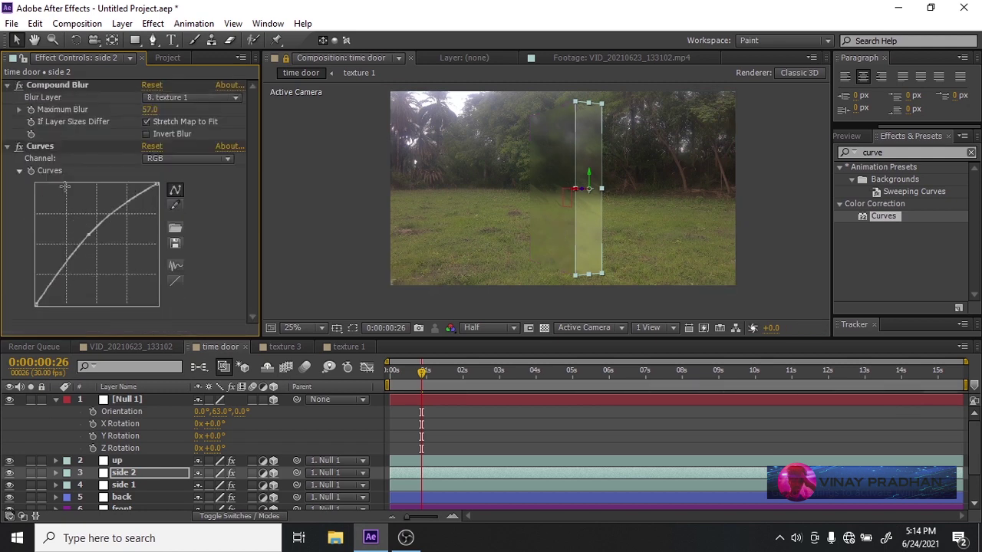
Copy side 2's Curves effect to the side 1 and up layers, and pull up's curve back to nearly linear.
click(145, 483)
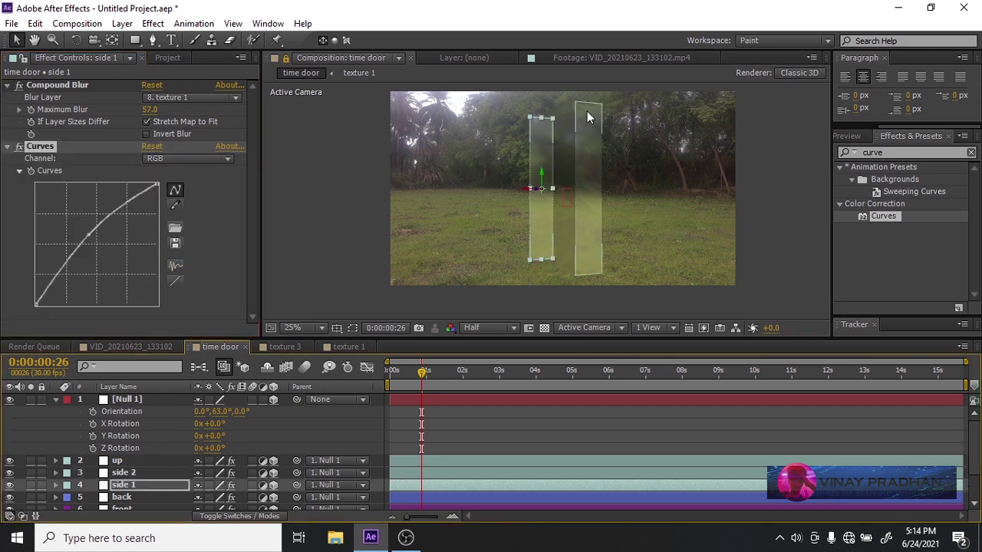
scroll(587, 148, up, 2)
drag(610, 124, 572, 220)
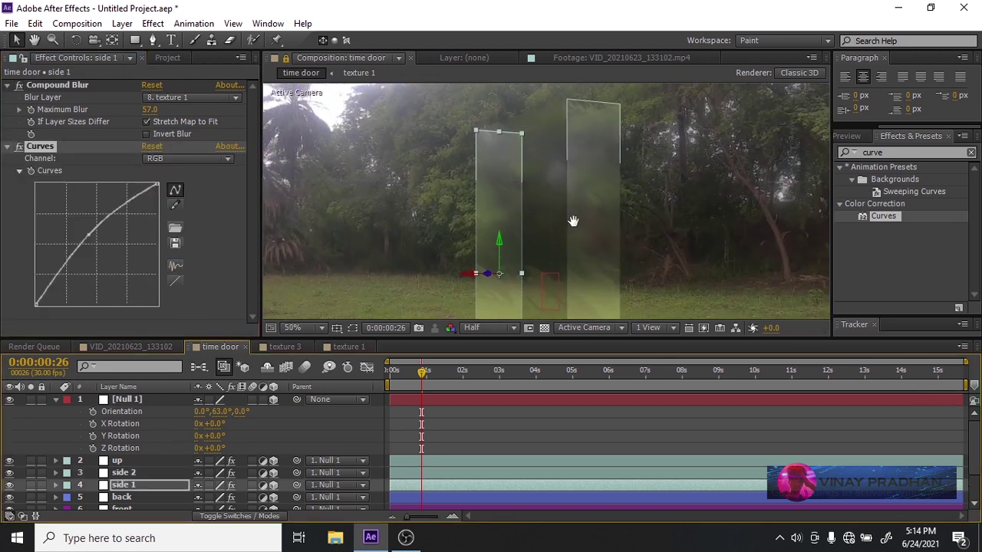
scroll(572, 221, down, 2)
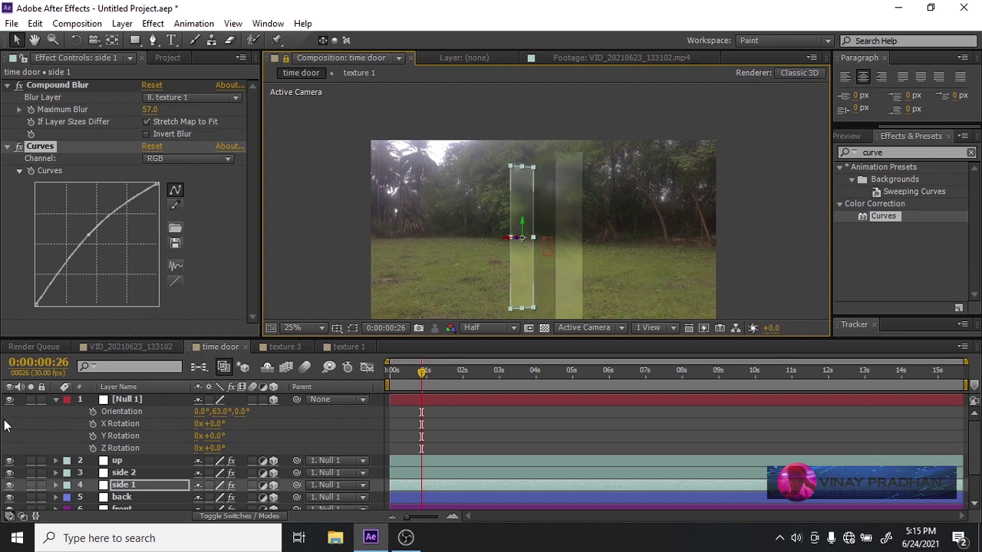
click(137, 460)
drag(88, 235, 97, 239)
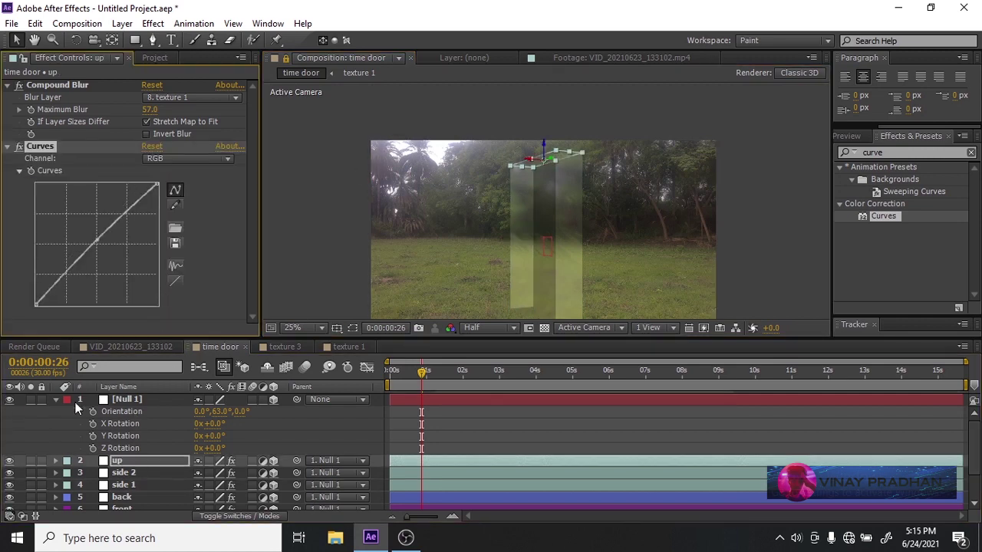
Move the front layer directly below the null and the up layer between side 1 and back.
click(55, 399)
drag(127, 458, 133, 412)
scroll(530, 184, up, 2)
click(127, 460)
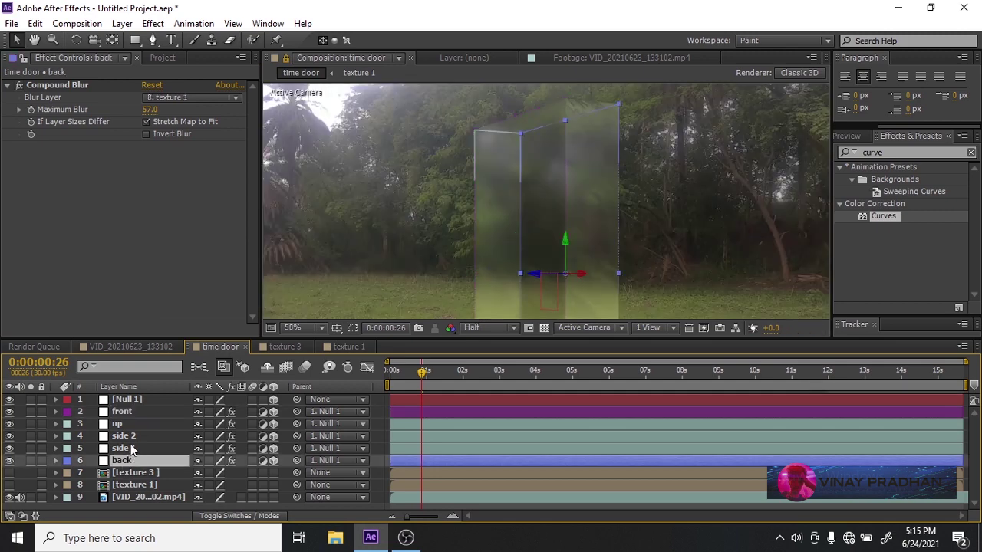
drag(141, 425, 149, 453)
scroll(611, 185, down, 2)
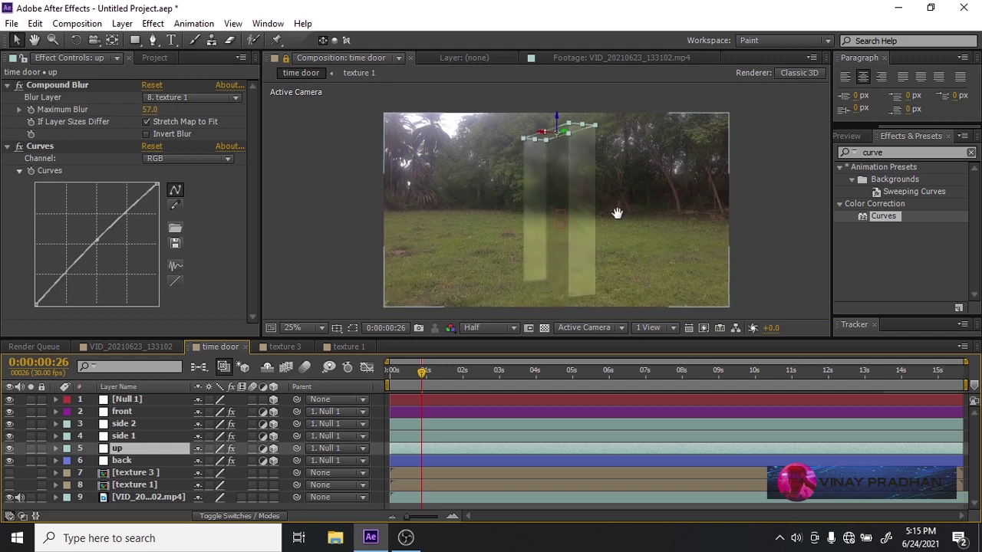
Turn the null's Y orientation so the door faces the camera, and rename the null as control.
click(139, 401)
key(r)
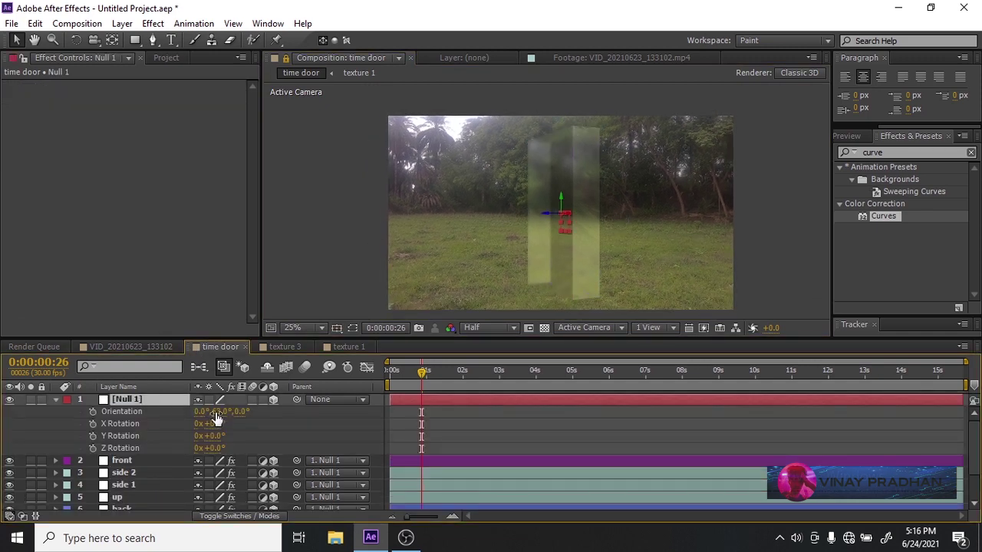
drag(216, 412, 211, 412)
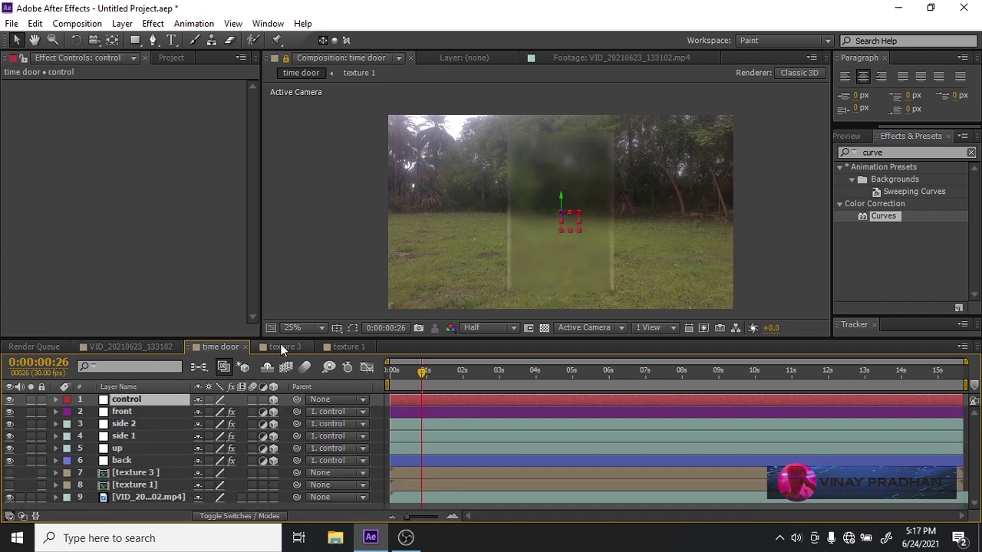
Pre-compose the layers from control through back into a new composition named glass blur.
click(123, 460)
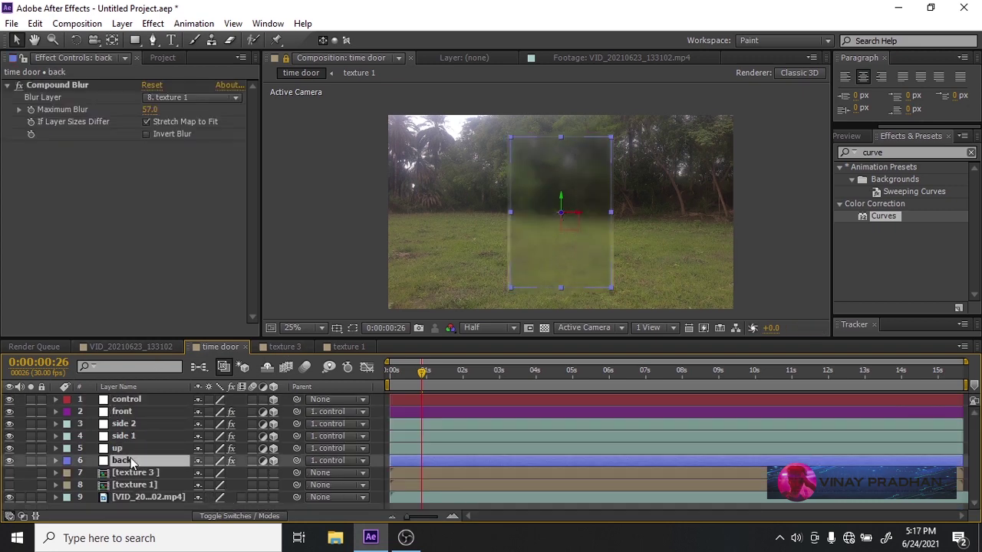
shift+click(164, 400)
right_click(164, 400)
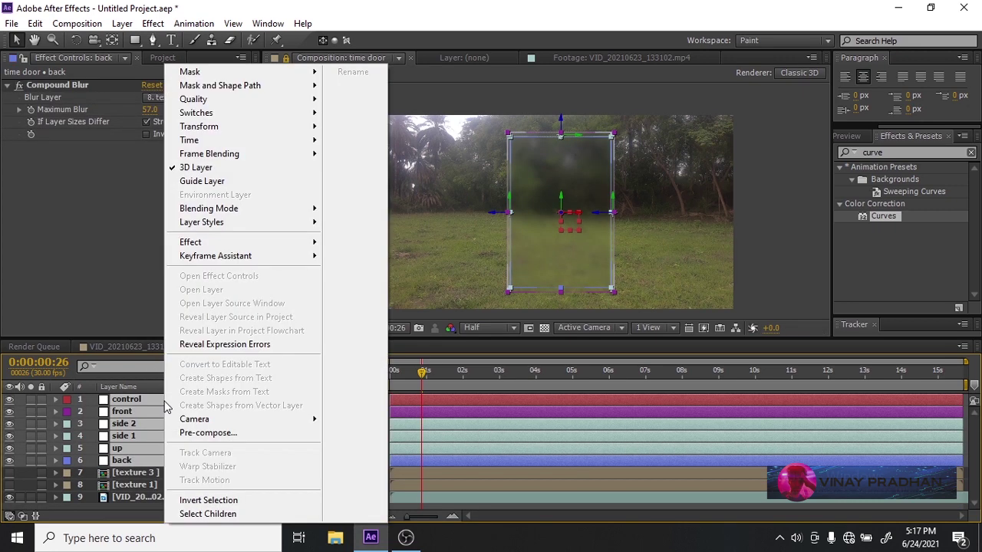
click(207, 433)
text(Blur)
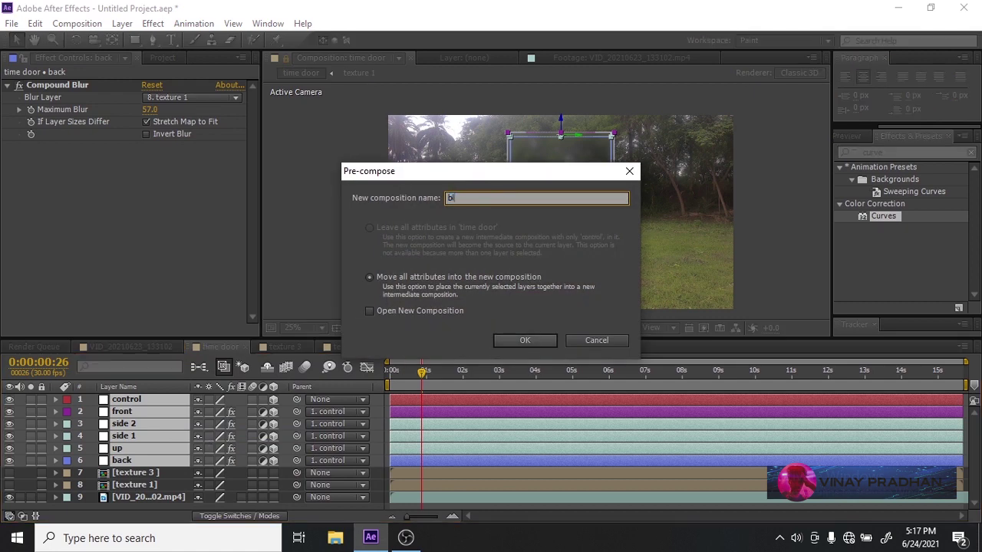
click(449, 198)
text(glass blur)
click(525, 340)
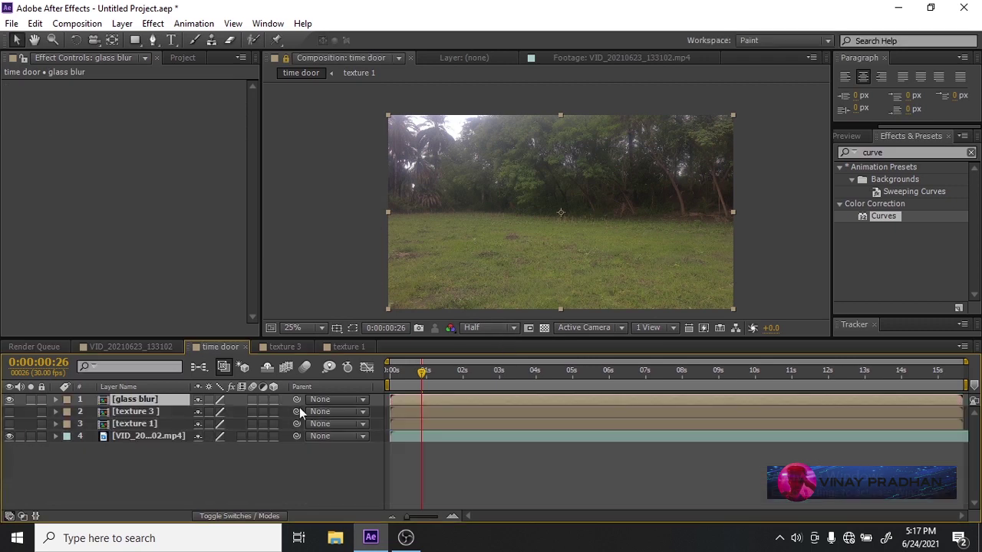
Collapse the glass blur layer's transformations and add a null object named control.
right_click(154, 451)
mouse_move(235, 323)
click(414, 394)
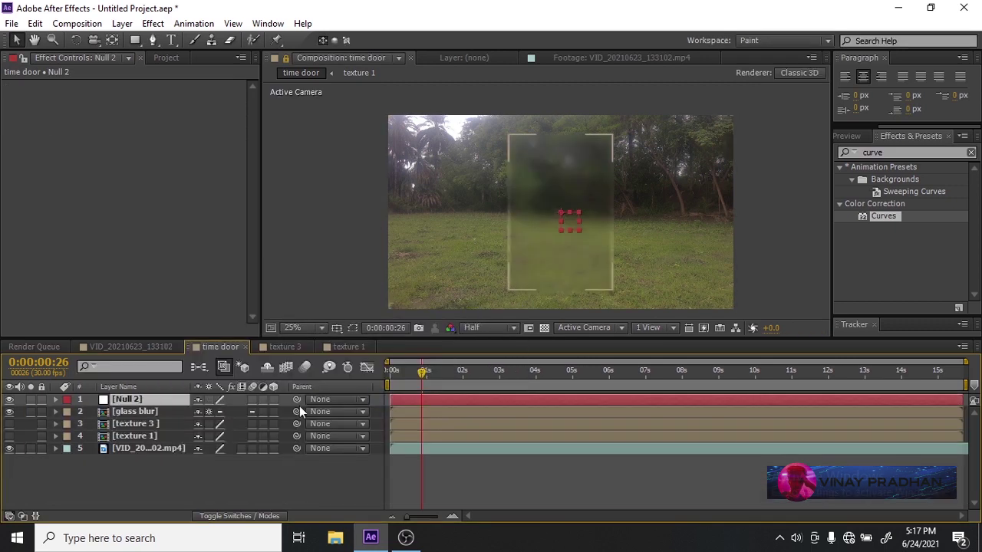
key(Return)
text(control)
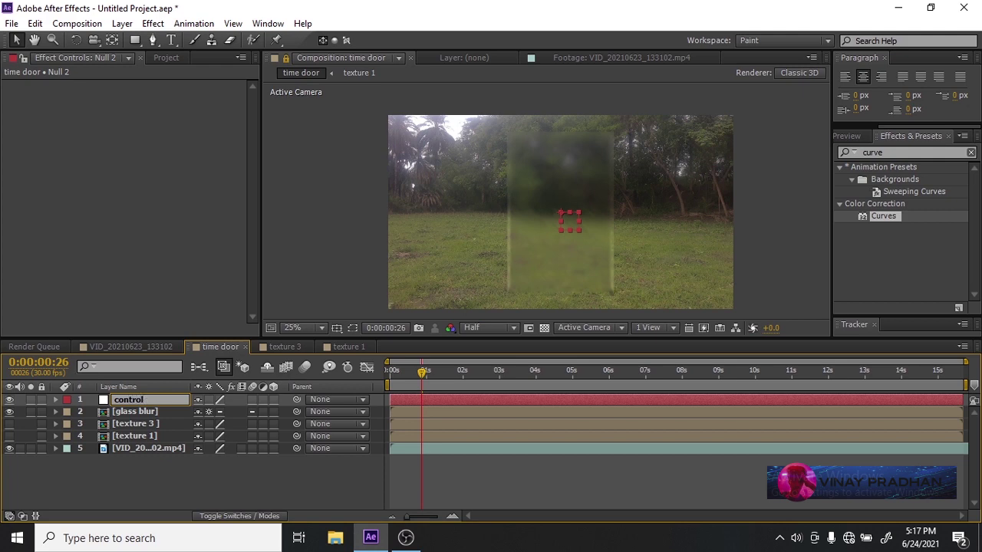
key(Return)
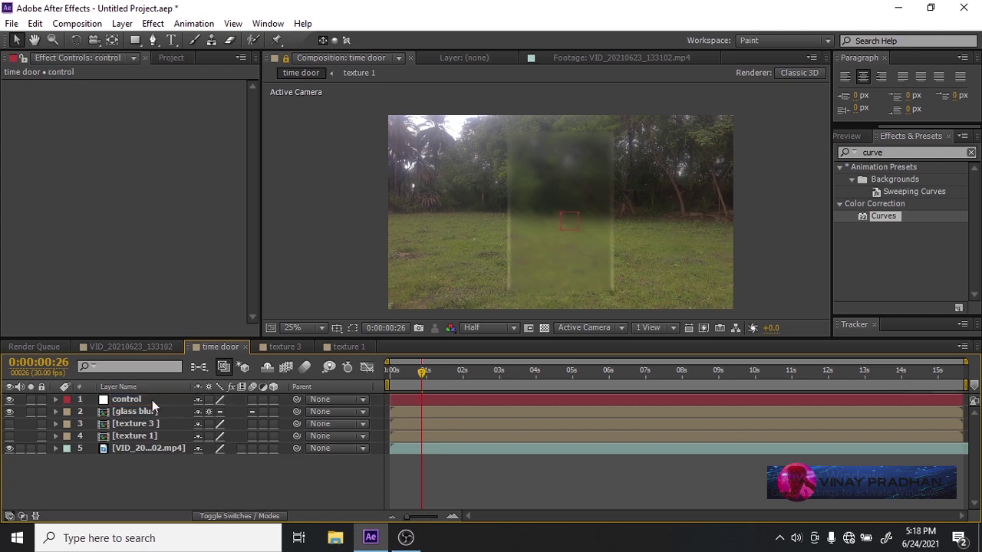
Make the glass blur and control layers 3D and parent glass blur to control.
click(153, 412)
click(273, 411)
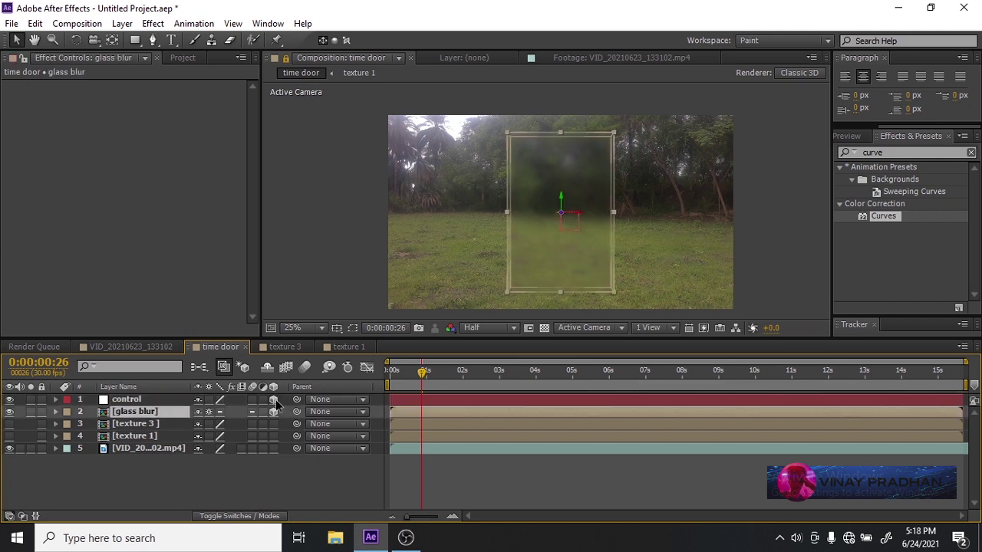
drag(297, 412, 161, 395)
Try turning the control null's Y orientation to test the door, and reset it to 0.
click(160, 397)
key(r)
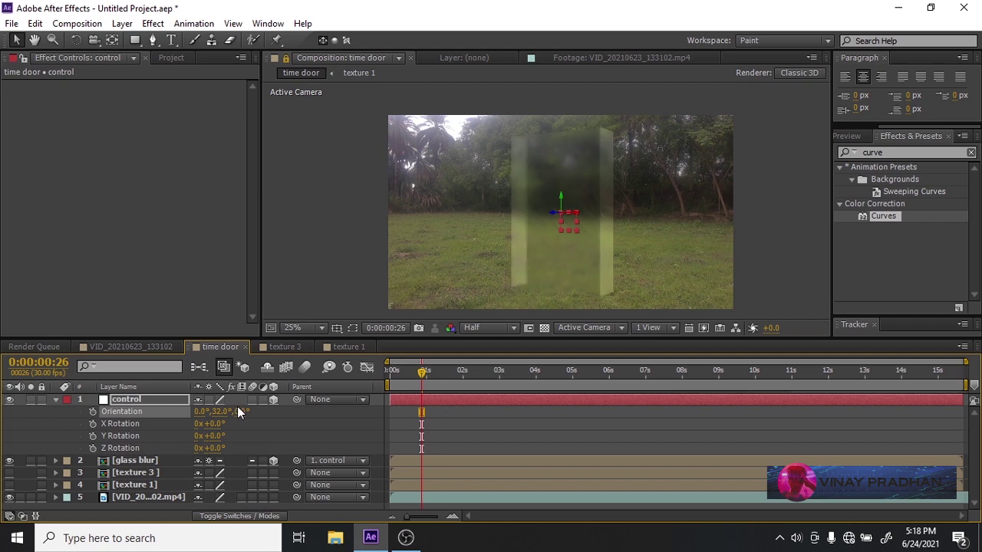
text(0)
key(Return)
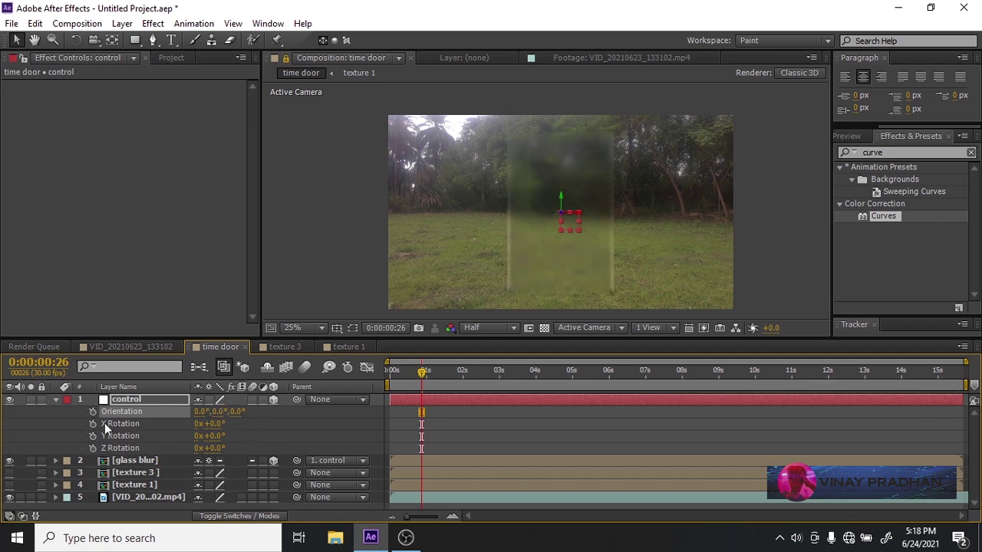
click(55, 399)
click(125, 464)
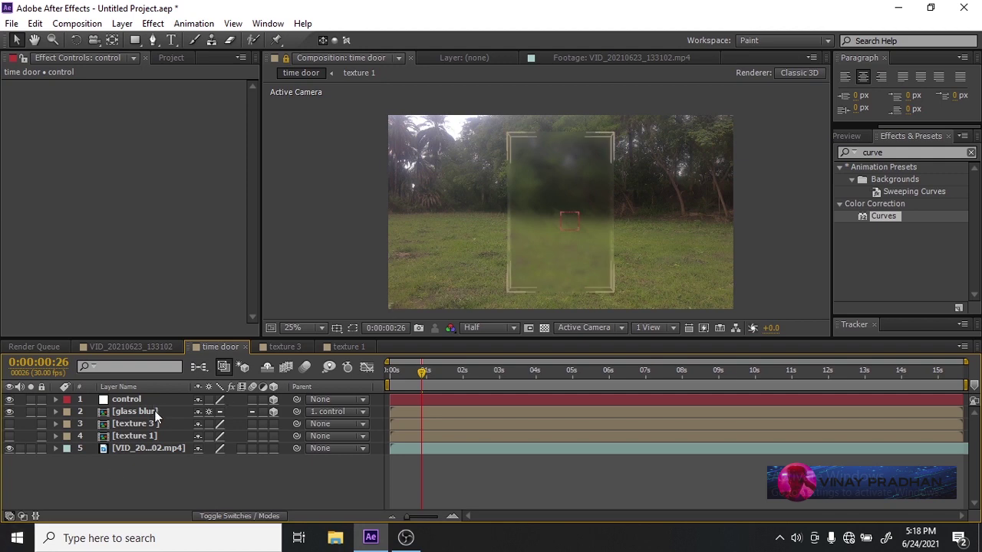
Check the door through the Left and Top views and switch the composition view to Front.
click(597, 327)
click(590, 381)
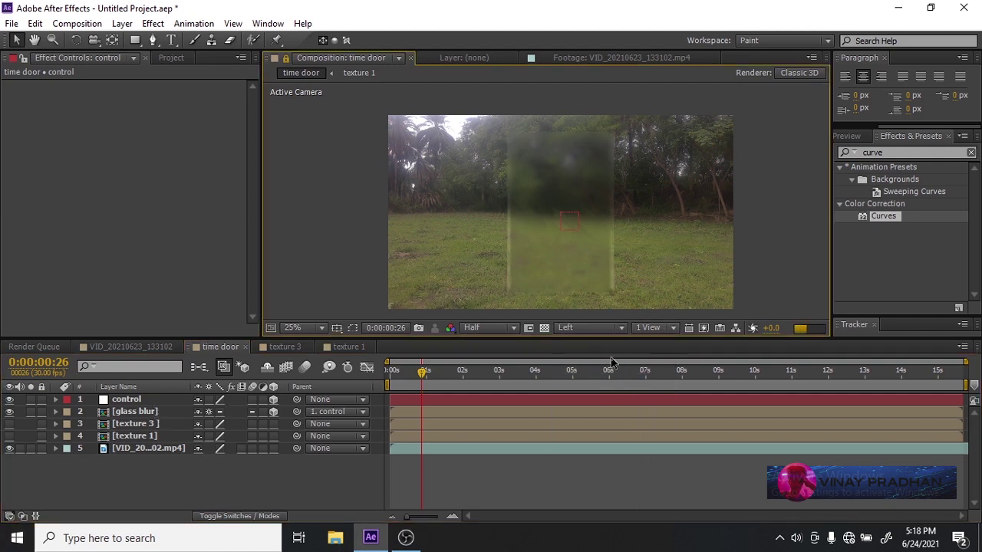
click(598, 328)
click(591, 397)
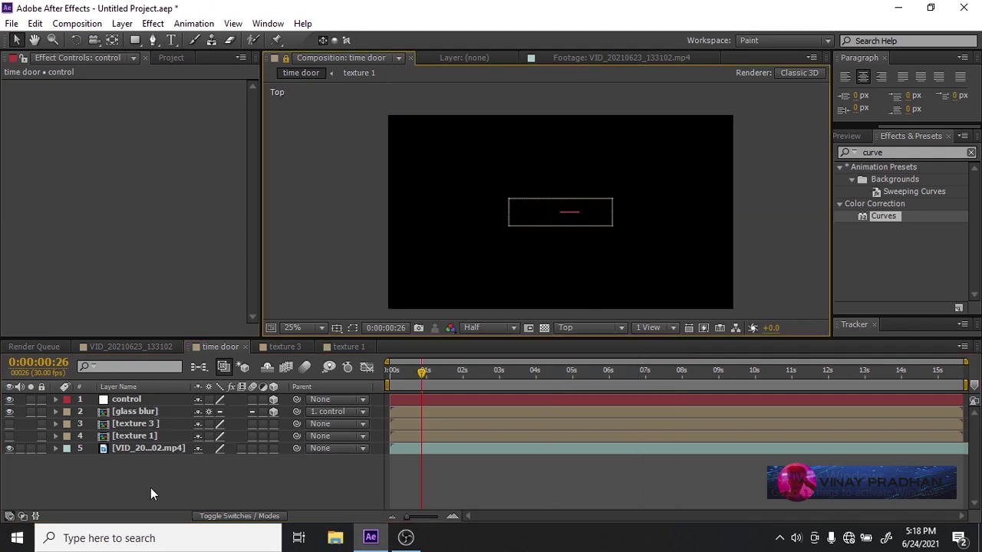
click(590, 328)
click(591, 362)
scroll(608, 256, down, 1)
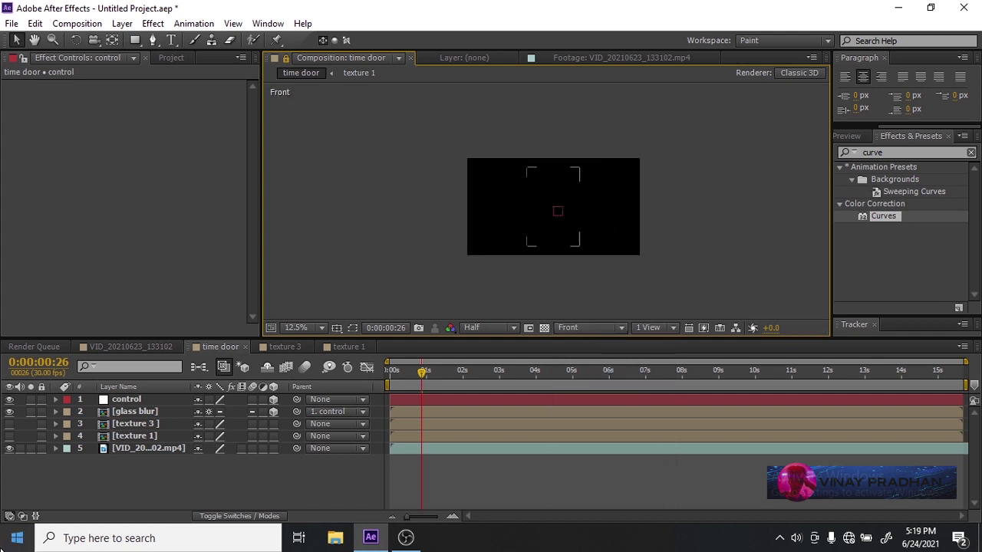
Create a square 1080 px black solid in the time door composition.
right_click(123, 475)
mouse_move(188, 330)
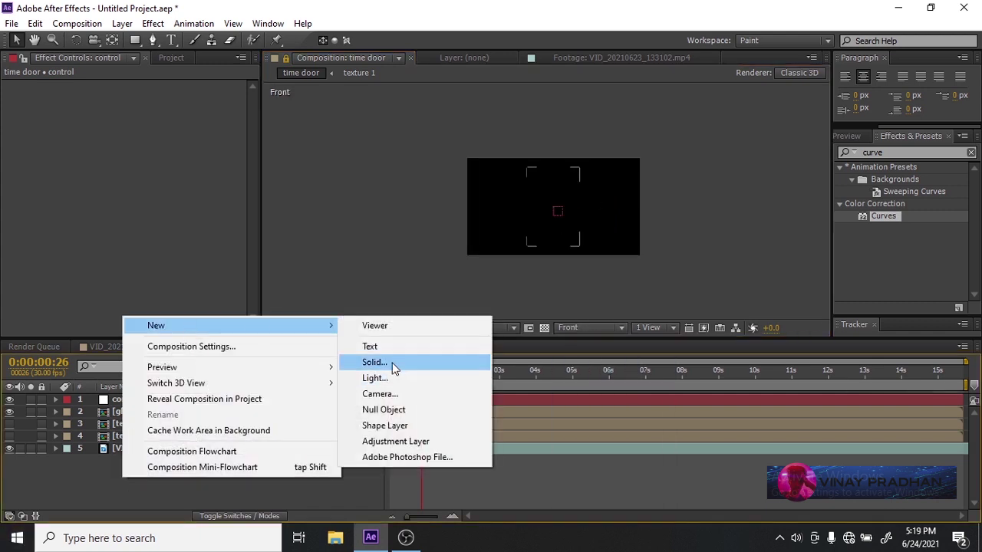
click(392, 366)
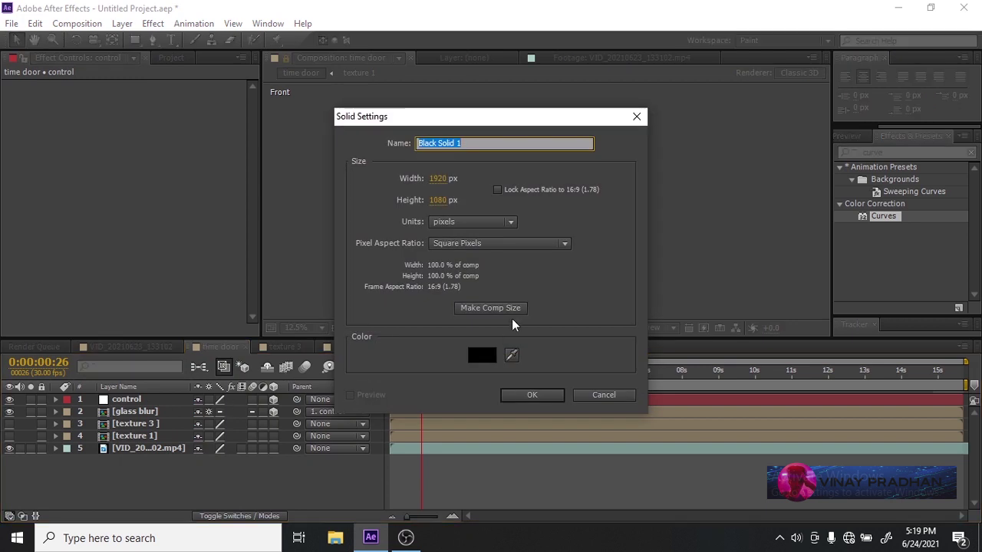
click(441, 181)
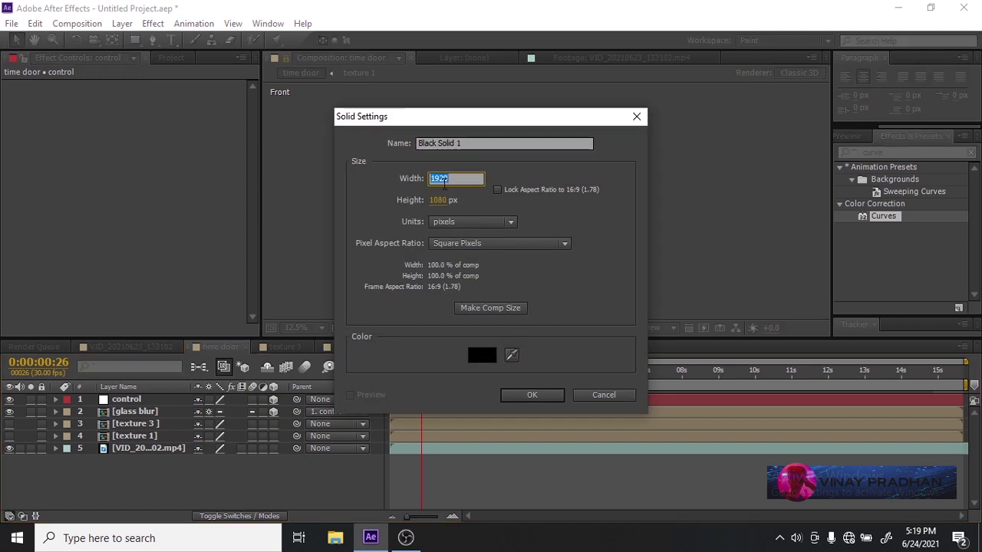
click(532, 394)
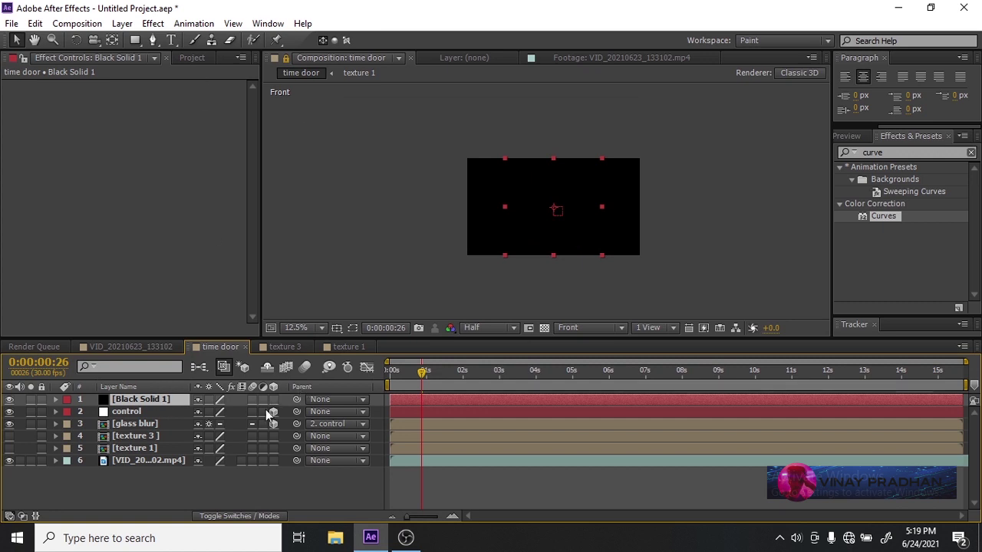
Draw a rectangular mask along the door outline on the glass blur layer and select that mask.
click(135, 40)
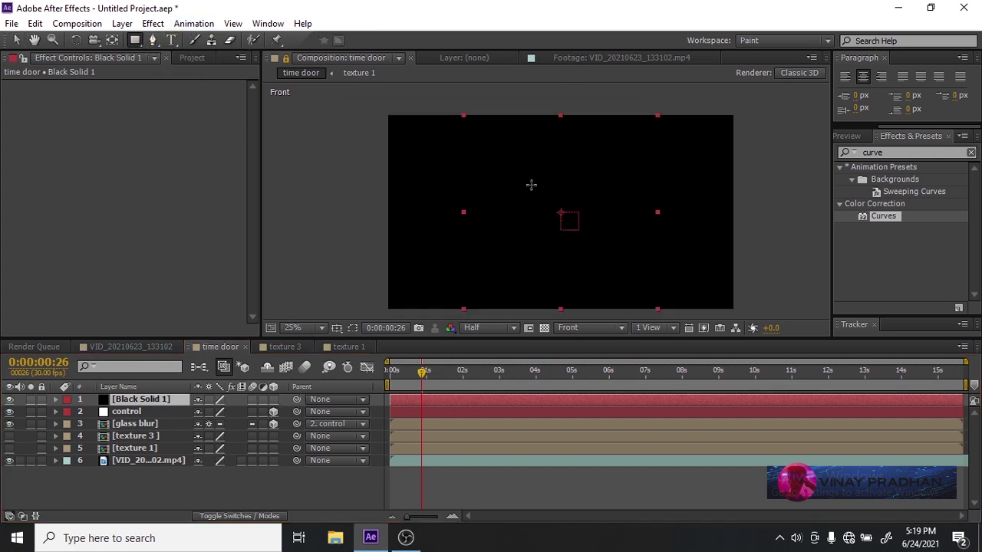
click(139, 423)
click(145, 400)
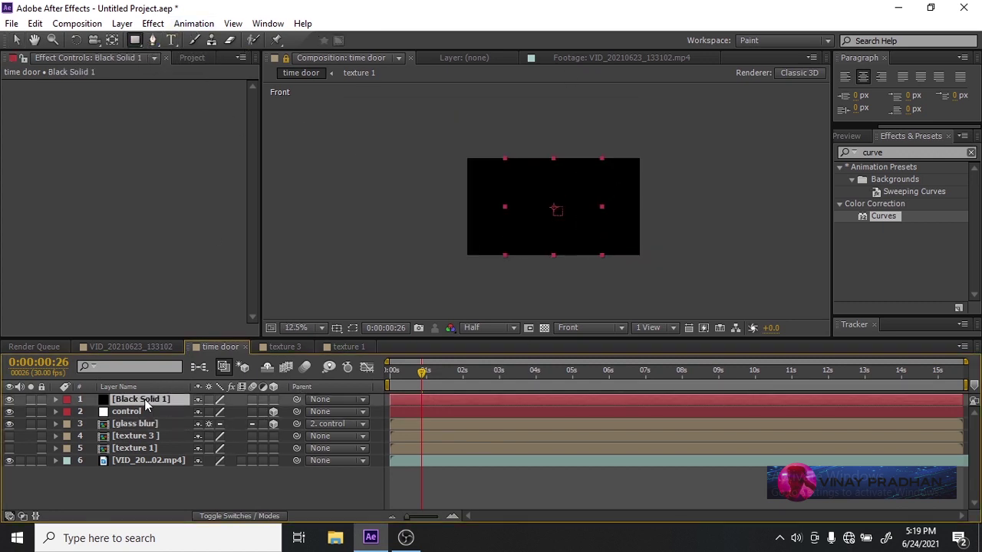
click(145, 426)
key(period)
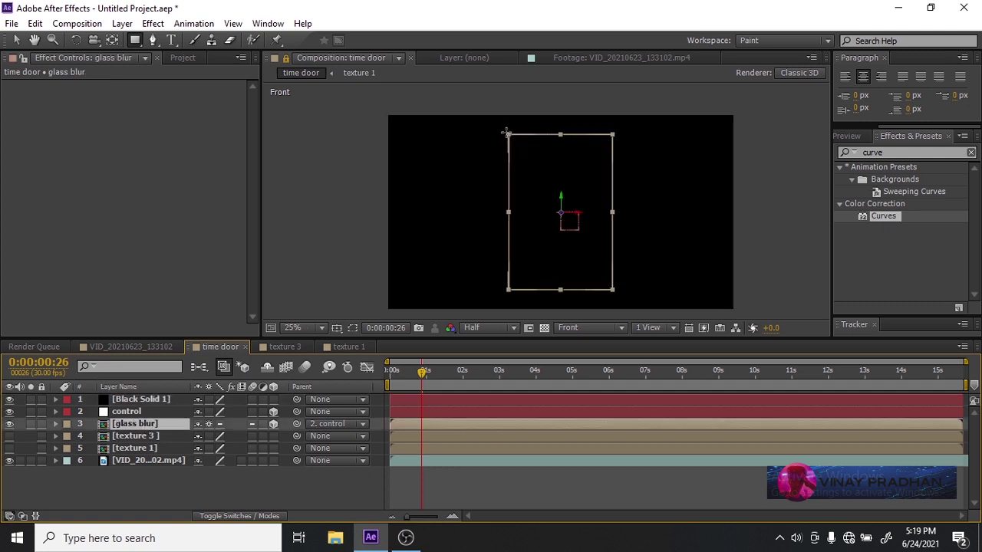
drag(507, 135, 607, 290)
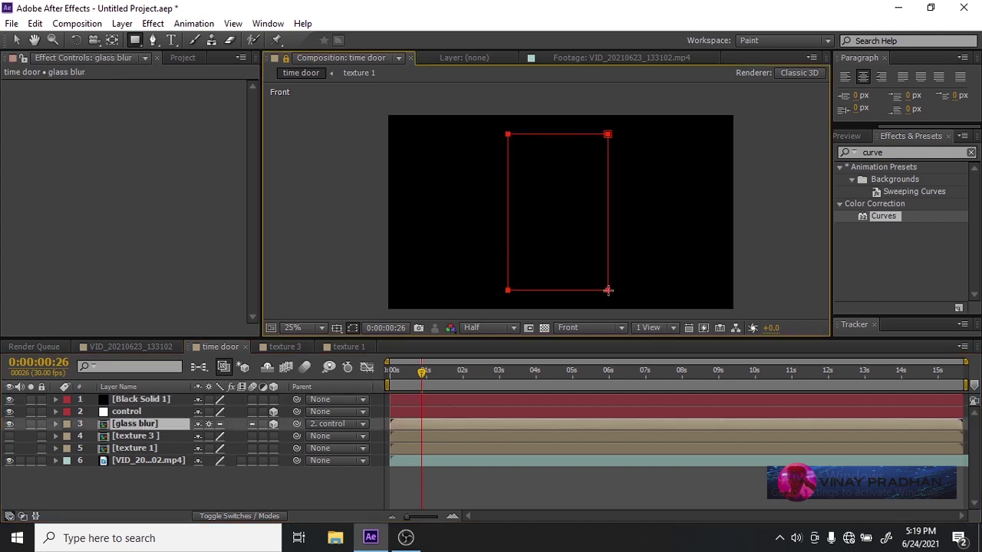
click(135, 422)
click(115, 449)
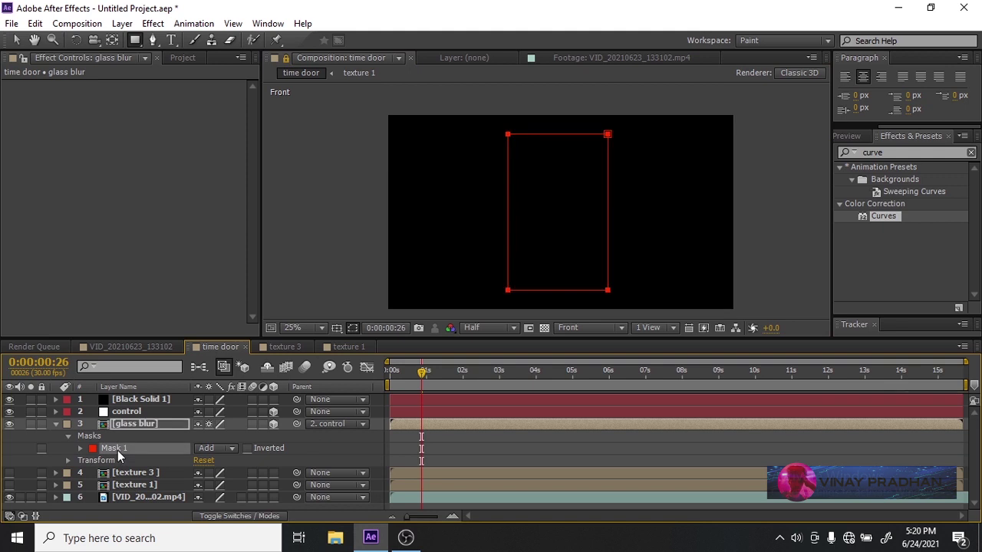
Show the composition from the Top view and make the masked black solid a 3D layer.
click(595, 328)
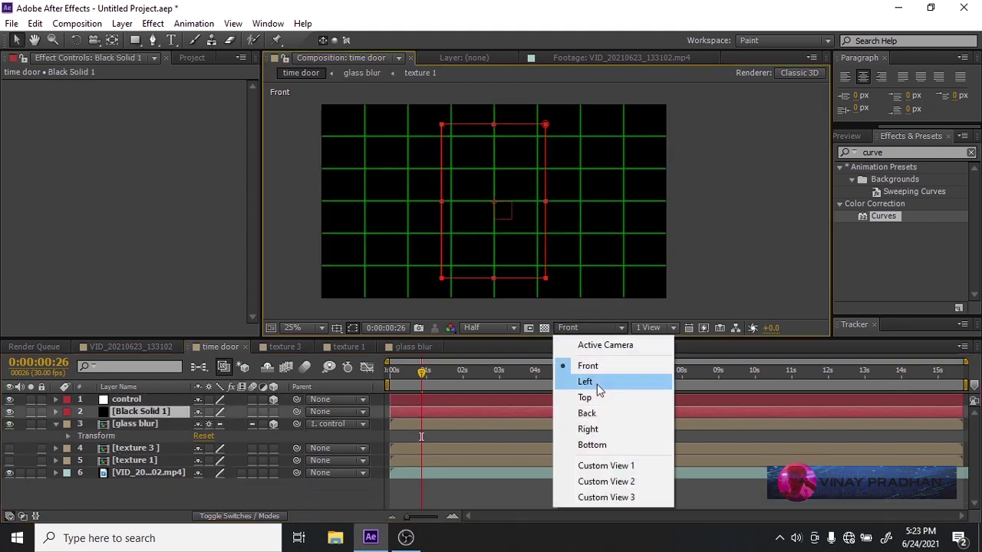
click(571, 401)
click(273, 412)
scroll(513, 213, up, 4)
scroll(513, 213, down, 2)
drag(513, 213, 607, 211)
Rename the black solid layer as front.
double_click(134, 410)
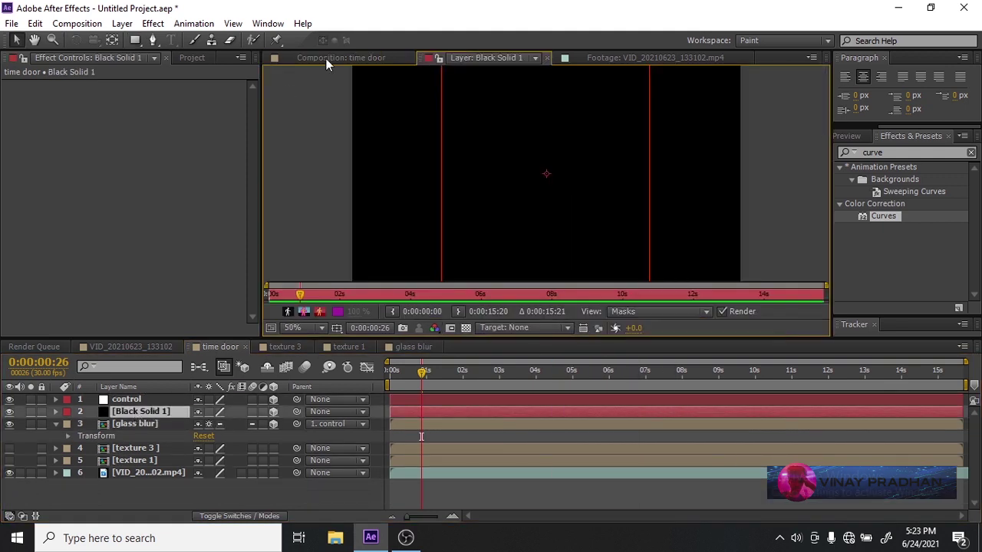
click(330, 59)
click(147, 412)
key(Return)
text(front)
key(Return)
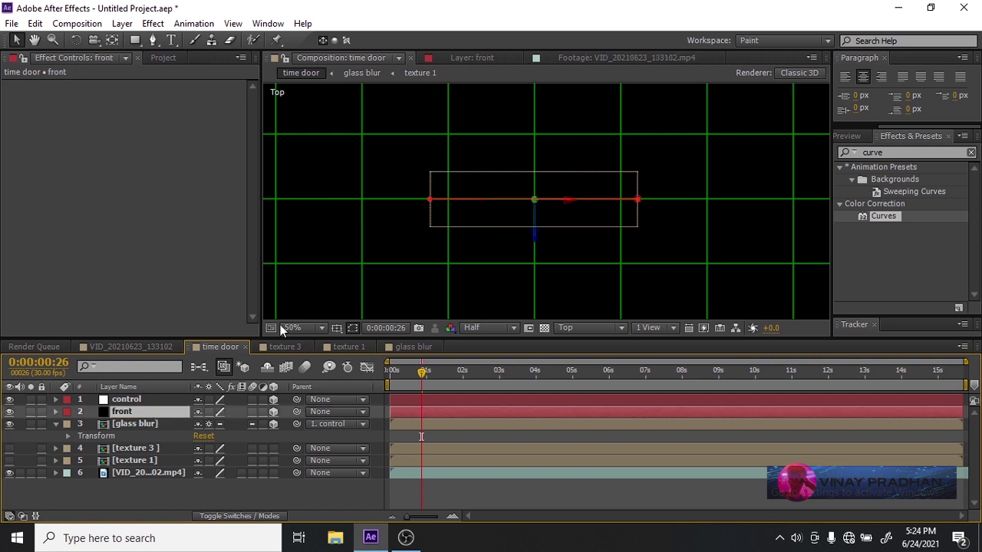
Move the front layer along the Z axis onto the front edge of the glass door outline.
drag(535, 226, 537, 250)
scroll(538, 245, up, 3)
drag(552, 236, 576, 40)
drag(476, 293, 508, 239)
scroll(509, 239, down, 3)
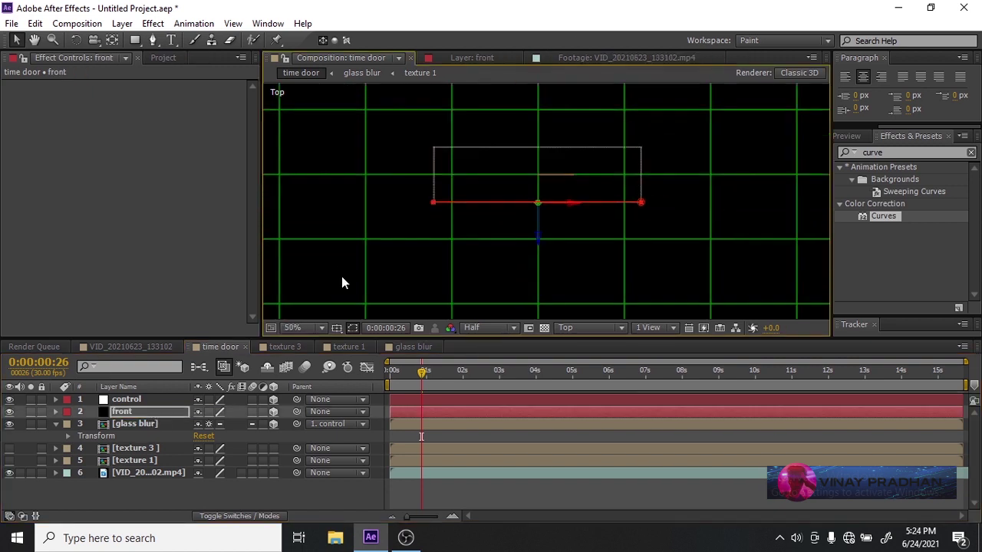
Duplicate the front layer and rename the copy as back.
click(145, 410)
key(ctrl+d)
key(Return)
text(back)
key(Return)
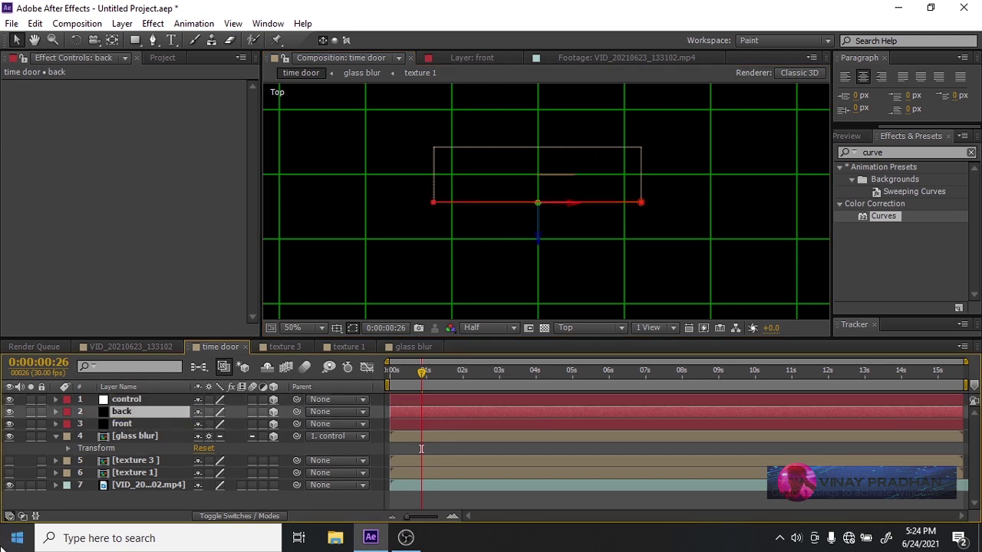
click(147, 421)
click(148, 414)
click(146, 420)
click(147, 401)
click(149, 420)
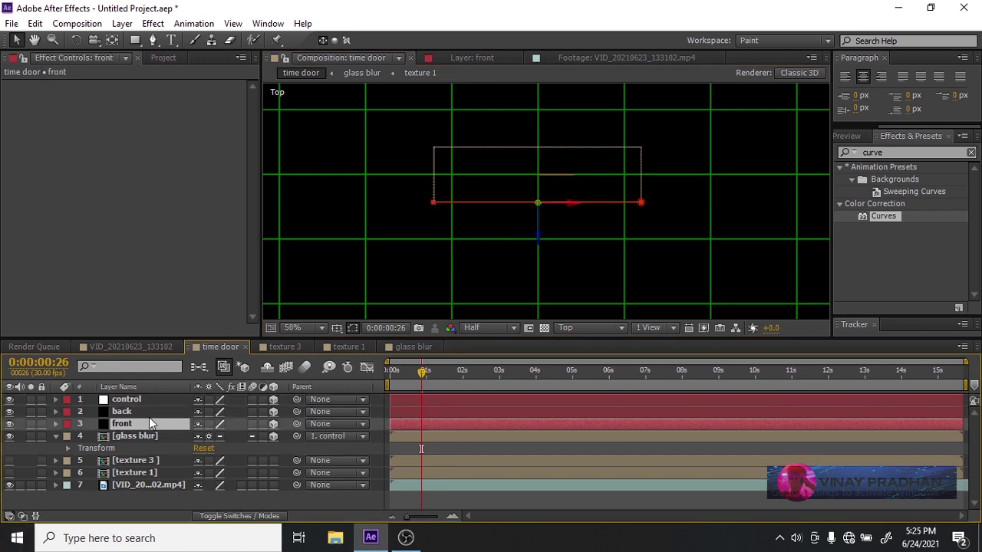
Move the back layer along the Z axis and nudge it exactly onto the rear edge of the door outline.
click(149, 412)
drag(537, 232, 536, 179)
scroll(539, 161, up, 3)
scroll(537, 160, down, 3)
scroll(515, 193, up, 1)
drag(508, 146, 568, 313)
key(Up)
key(Up)
key(Up)
key(Up)
key(Up)
key(Up)
key(Up)
scroll(515, 194, up, 4)
key(Down)
key(Down)
key(Down)
scroll(568, 313, down, 4)
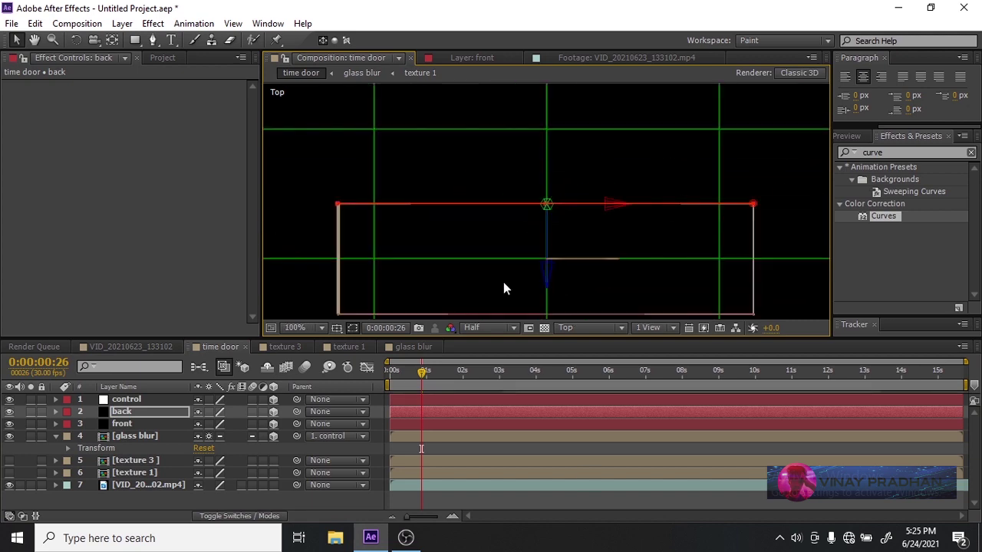
Reveal the front layer's mask and open its mask mode options.
click(163, 422)
key(m)
click(219, 436)
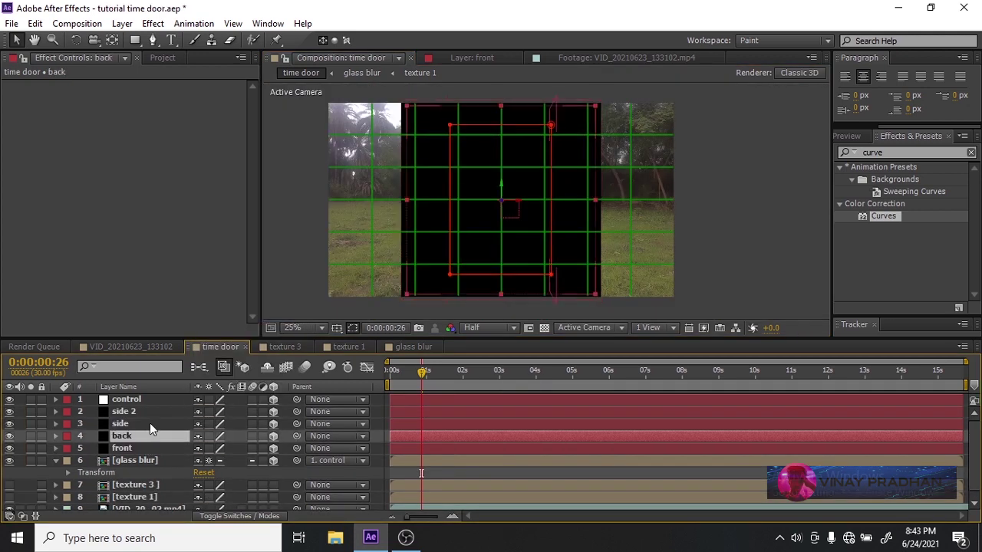
Search the effects for stroke and apply the Stroke effect to the front layer.
click(157, 414)
click(147, 447)
click(882, 153)
text(stro)
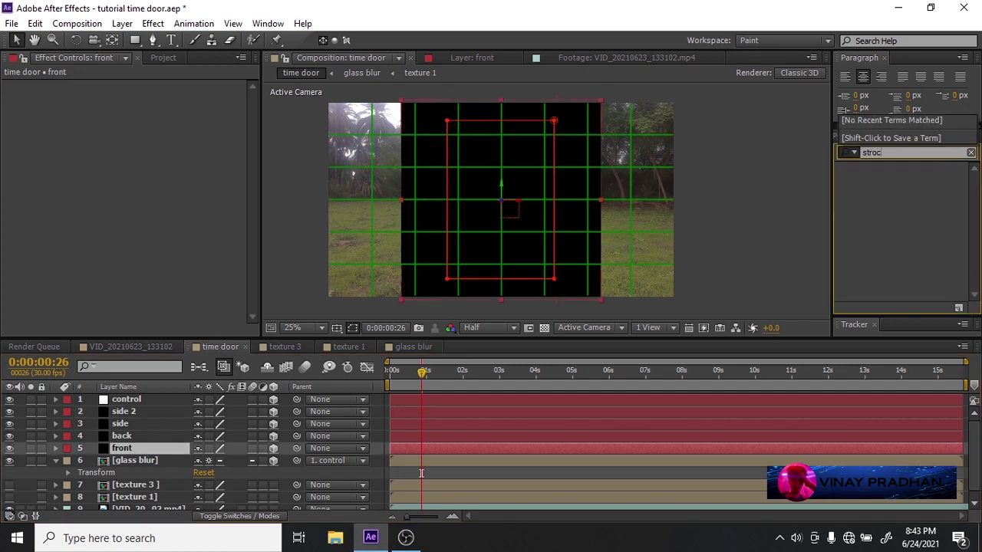
scroll(885, 278, down, 3)
mouse_move(882, 258)
mouse_down()
mouse_move(154, 415)
mouse_move(146, 448)
mouse_up()
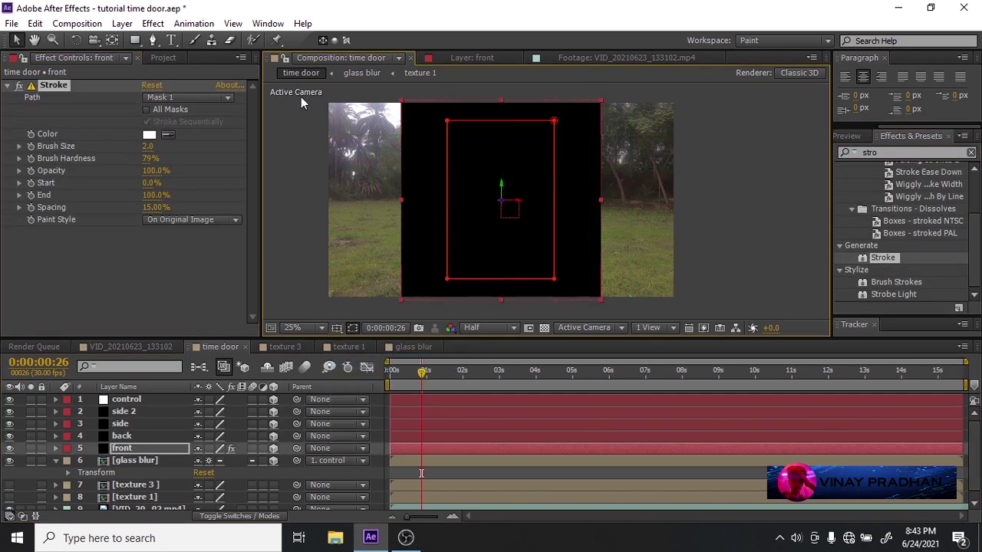
Hide the mask outlines and set the front layer's Stroke to All Masks with paint style On Transparent.
click(353, 328)
scroll(463, 143, down, 1)
scroll(465, 144, up, 1)
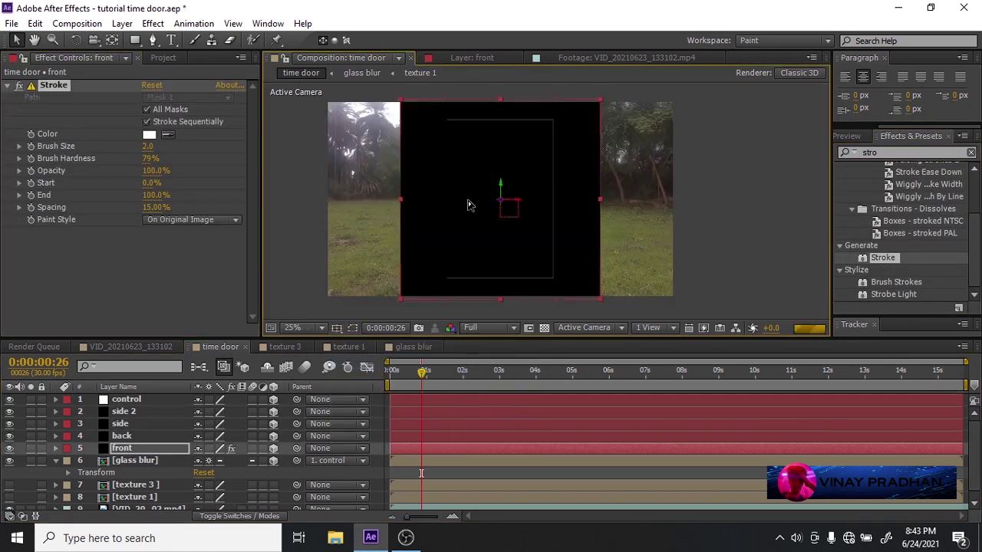
click(204, 220)
click(209, 257)
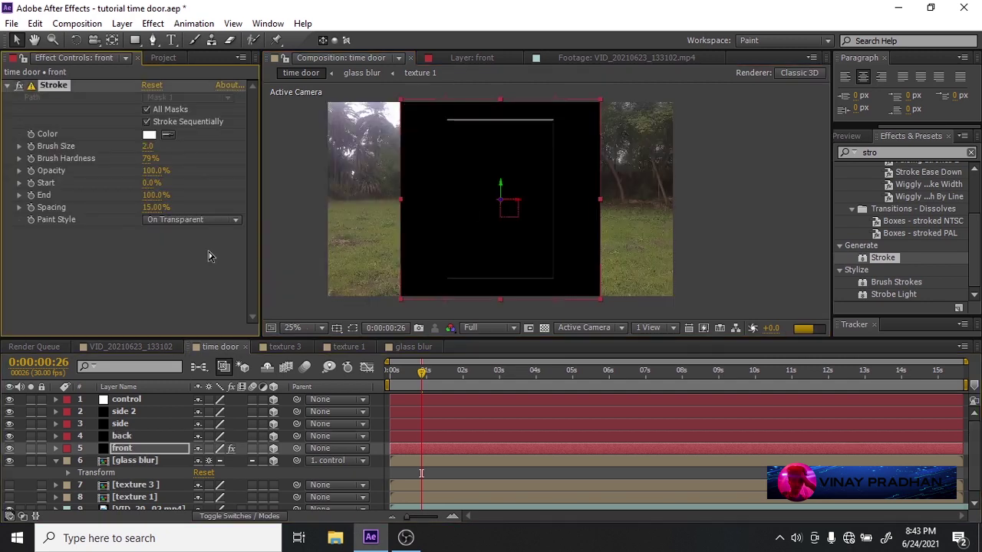
Hide the back, side and side 2 layers and set the front layer's Stroke brush size to 2.5.
drag(10, 436, 9, 412)
click(137, 448)
scroll(292, 191, up, 1)
scroll(322, 186, down, 1)
scroll(355, 183, up, 1)
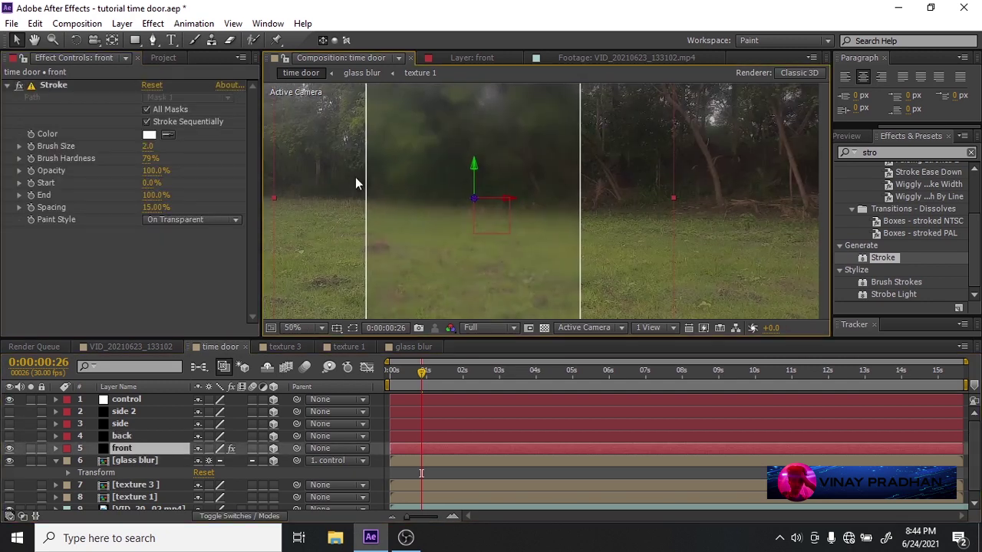
scroll(355, 183, down, 1)
click(148, 149)
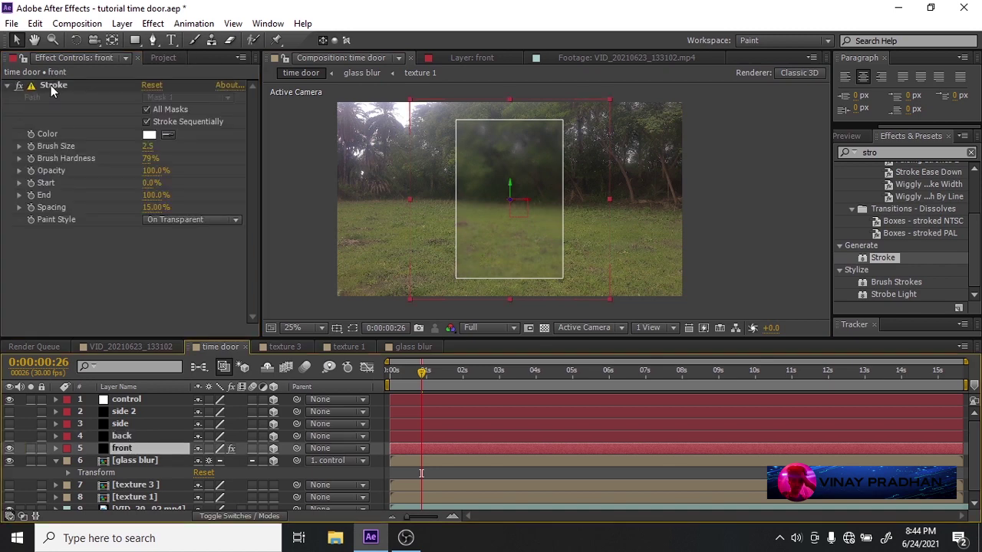
Copy the front layer's Stroke effect to the back, side and side 2 layers and make them visible again.
click(126, 438)
key(ctrl+v)
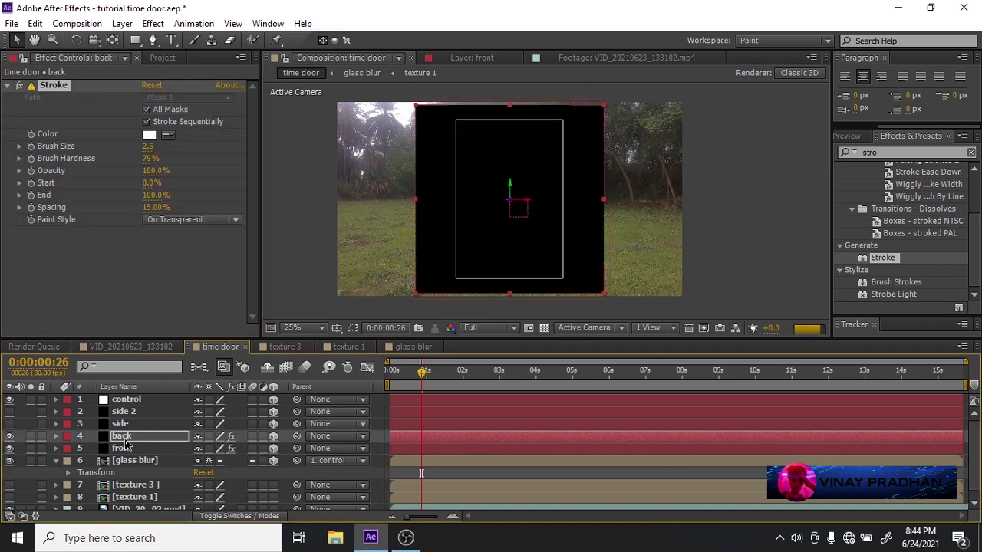
key(ctrl+Up)
key(ctrl+v)
key(ctrl+Up)
key(ctrl+v)
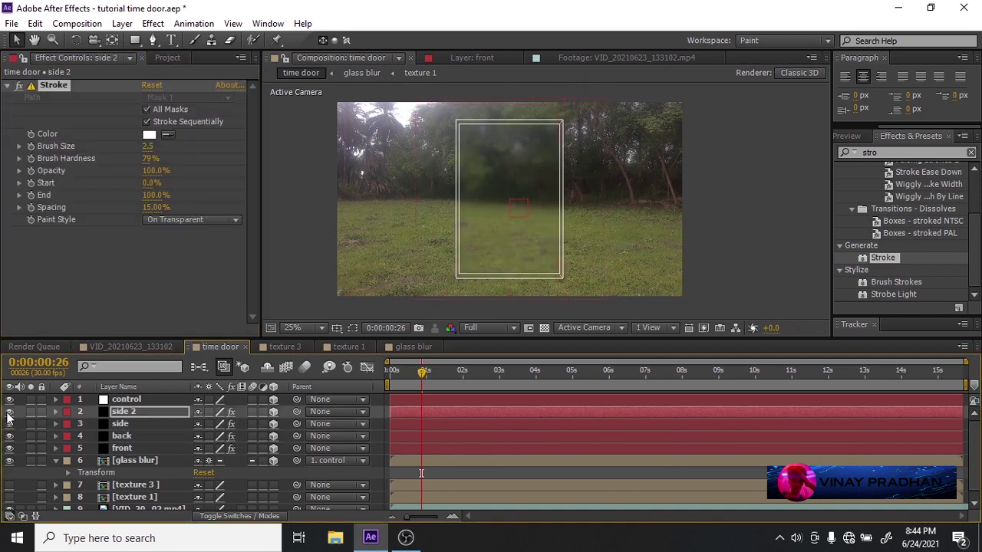
key(ctrl+Up)
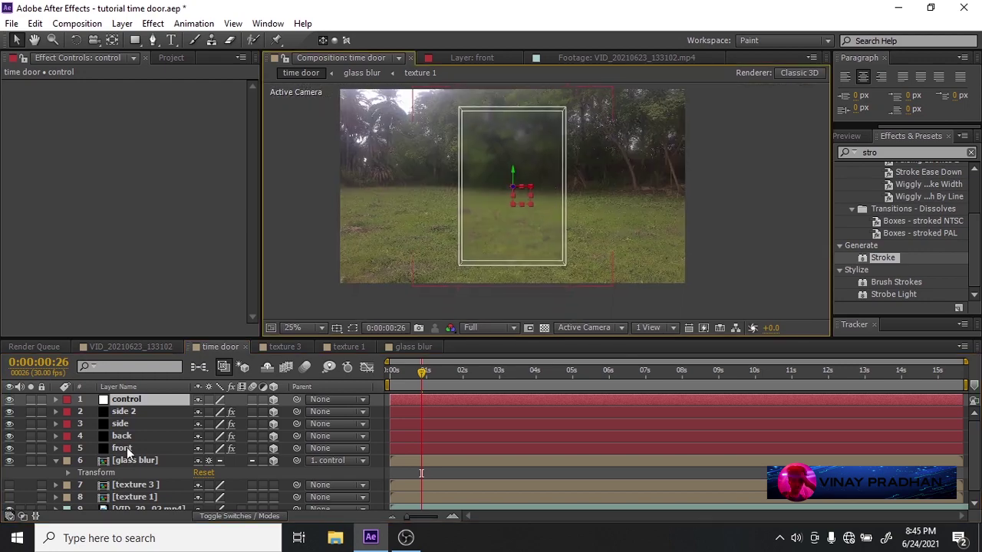
Pre-compose the front, back, side and side 2 layers into a composition named line.
click(126, 447)
shift+click(138, 412)
right_click(138, 412)
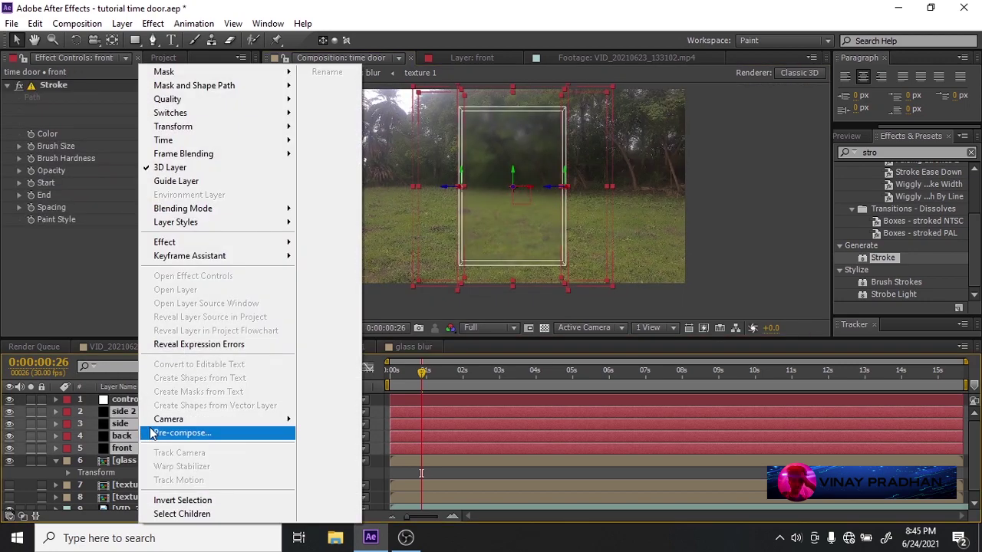
click(151, 434)
text(line)
key(Return)
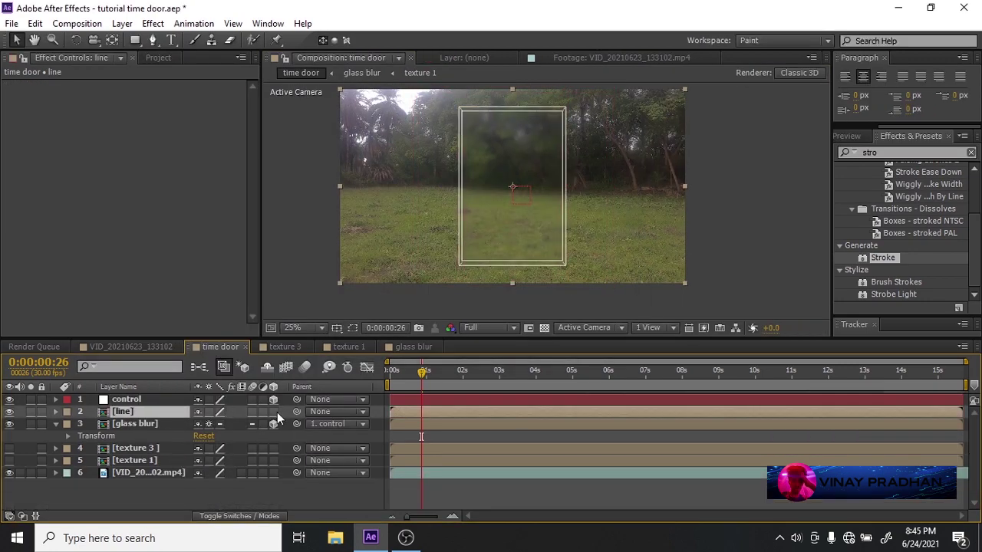
Collapse transformations on the line layer and parent it to the glass blur layer.
click(209, 412)
drag(297, 412, 134, 424)
Turn the control null to a Y orientation of 21° and fold away the open layer properties.
click(150, 402)
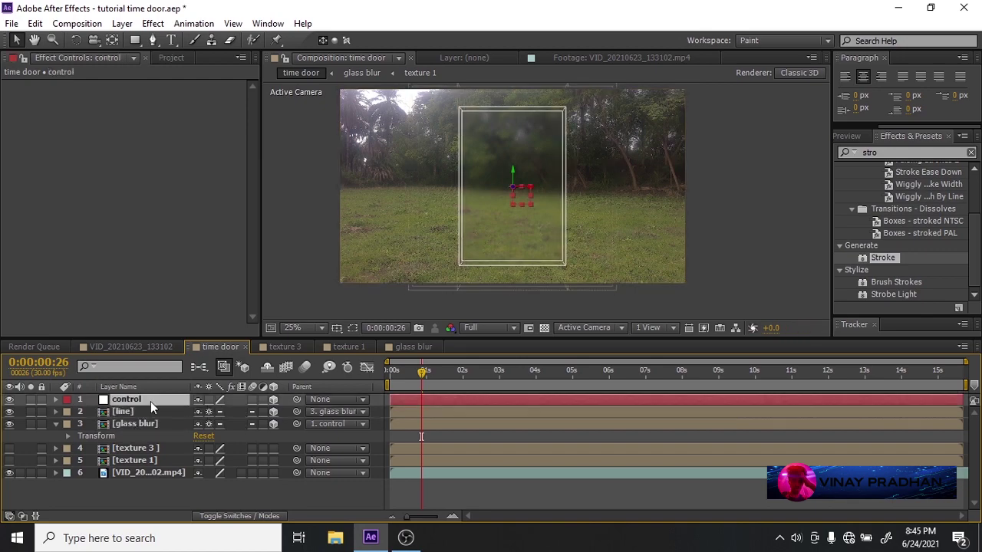
key(r)
drag(218, 412, 227, 412)
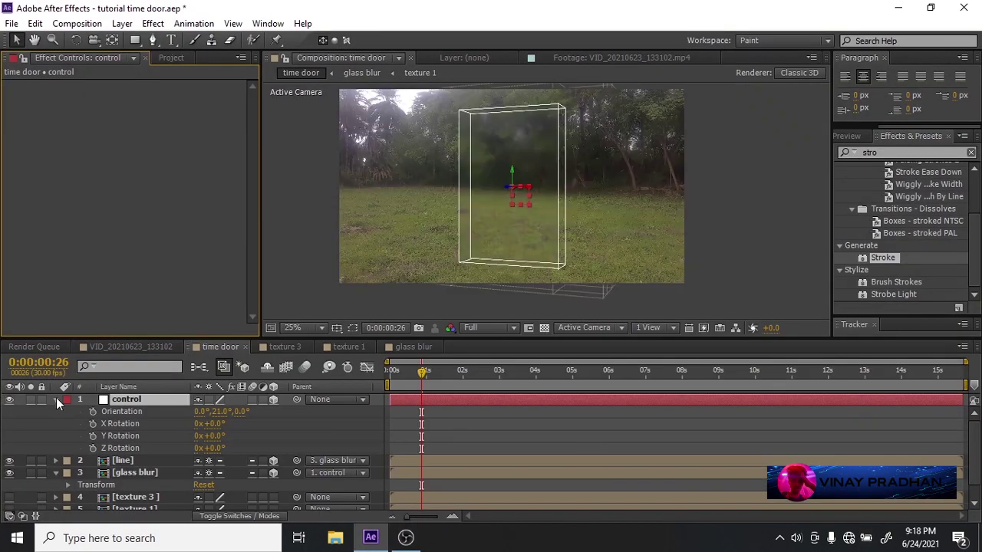
click(56, 400)
click(56, 424)
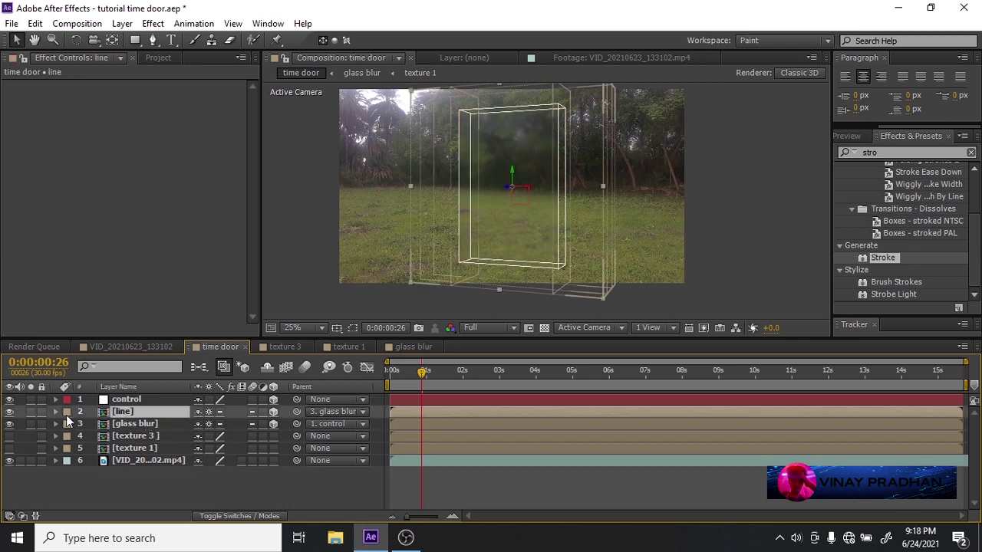
Place the line layer directly beneath the glass blur layer in the time door composition and inspect the door.
double_click(149, 424)
click(220, 346)
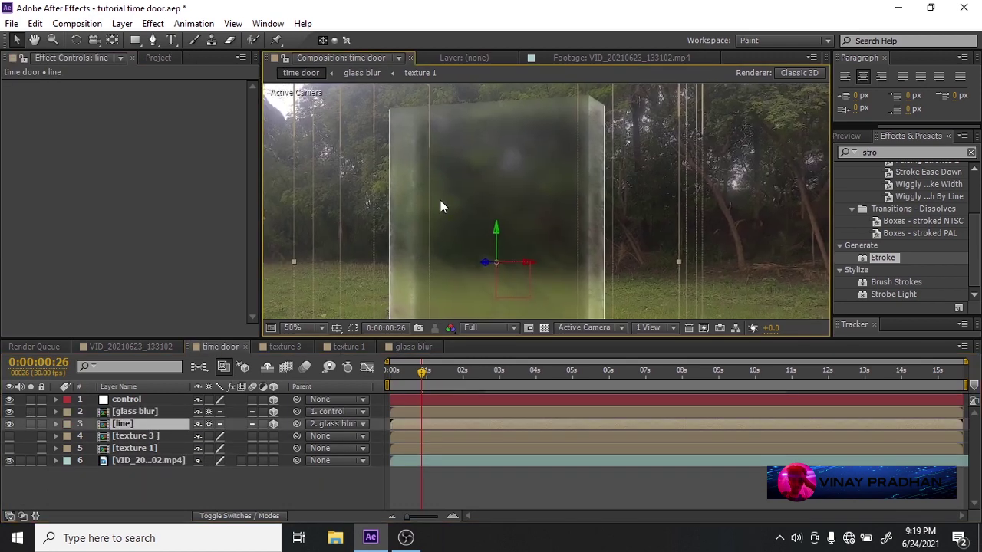
scroll(439, 201, down, 2)
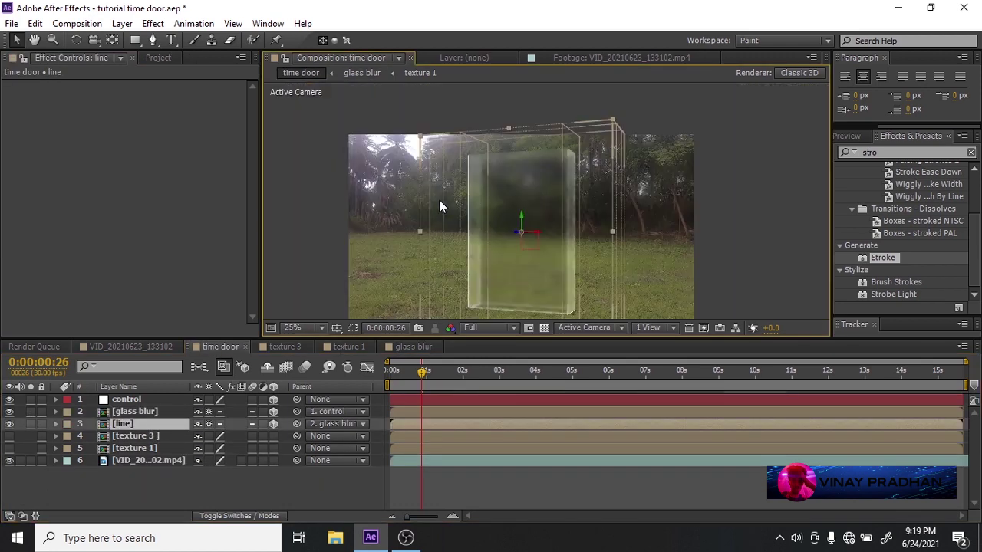
scroll(440, 201, up, 2)
scroll(439, 205, down, 1)
Search the effects for Tritone and apply it to the line layer.
click(899, 155)
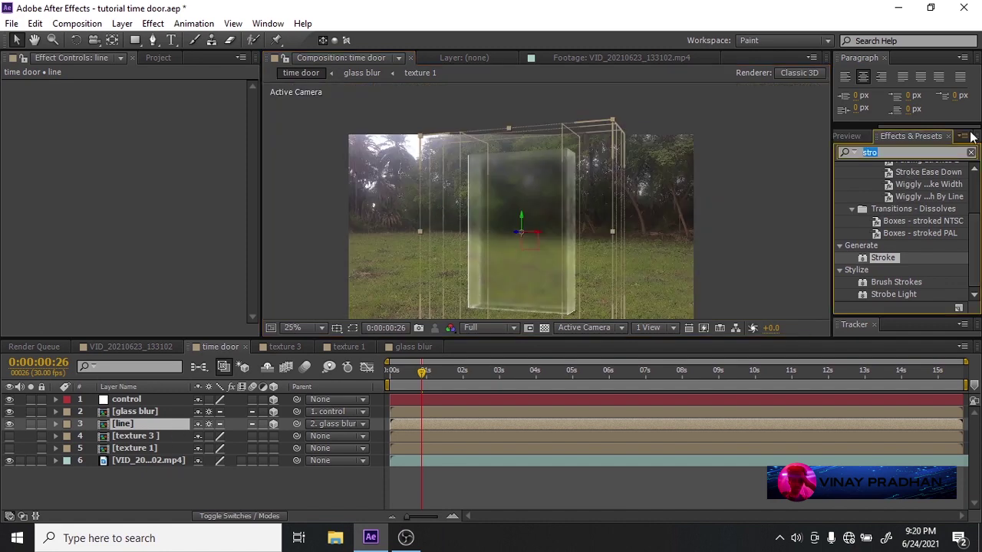
text(tint)
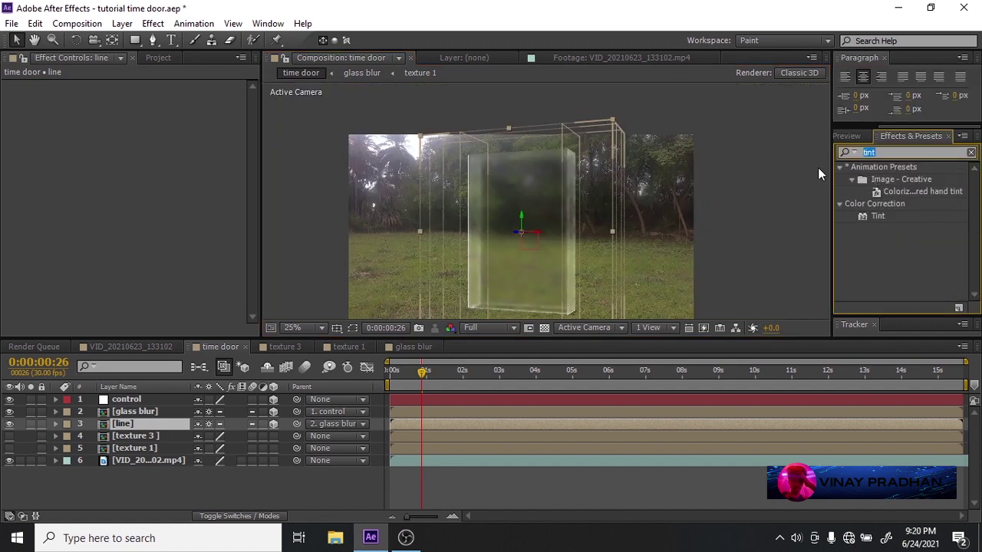
text(triton)
drag(883, 179, 123, 424)
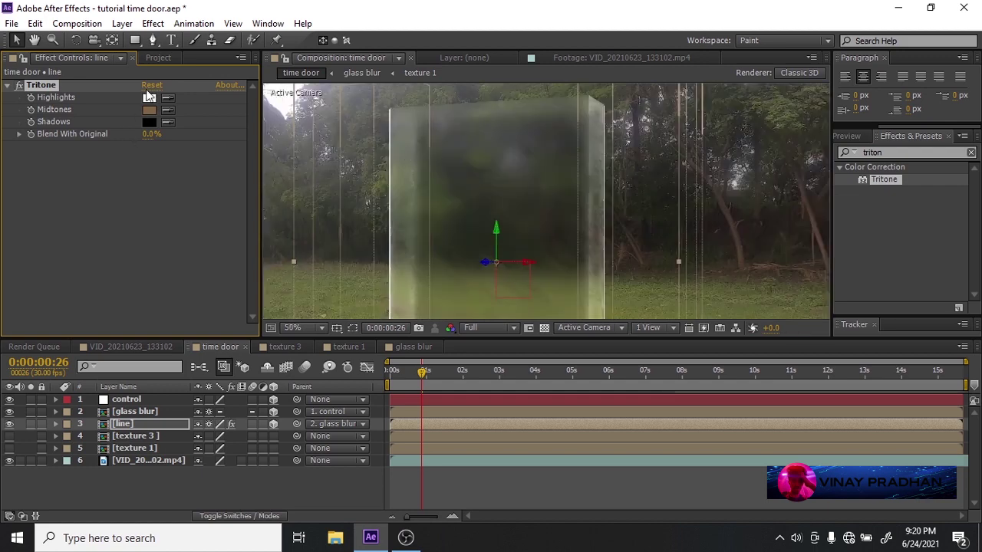
Solo the line layer and set its Tritone midtones and highlights to orange.
click(149, 109)
click(321, 93)
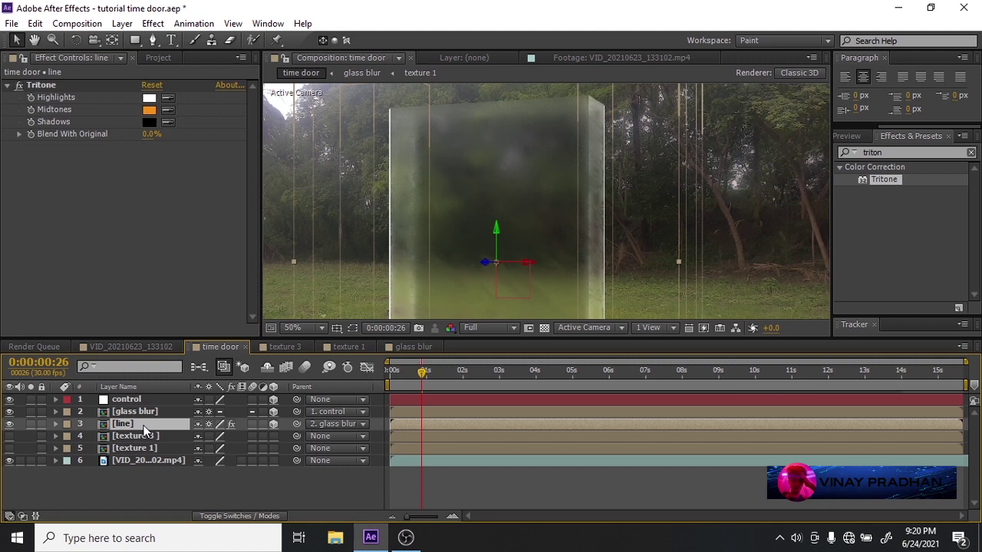
click(31, 424)
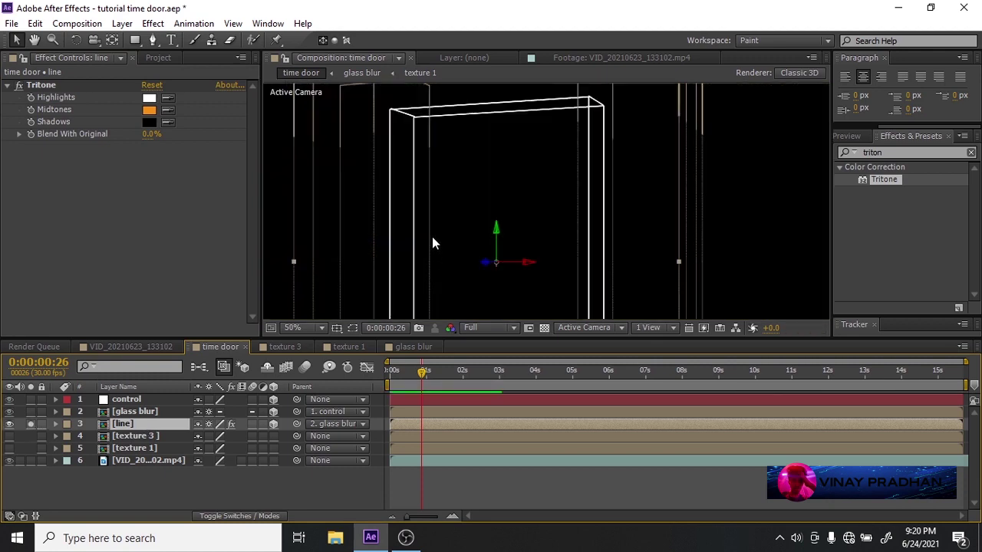
click(153, 99)
click(210, 257)
click(176, 94)
click(320, 91)
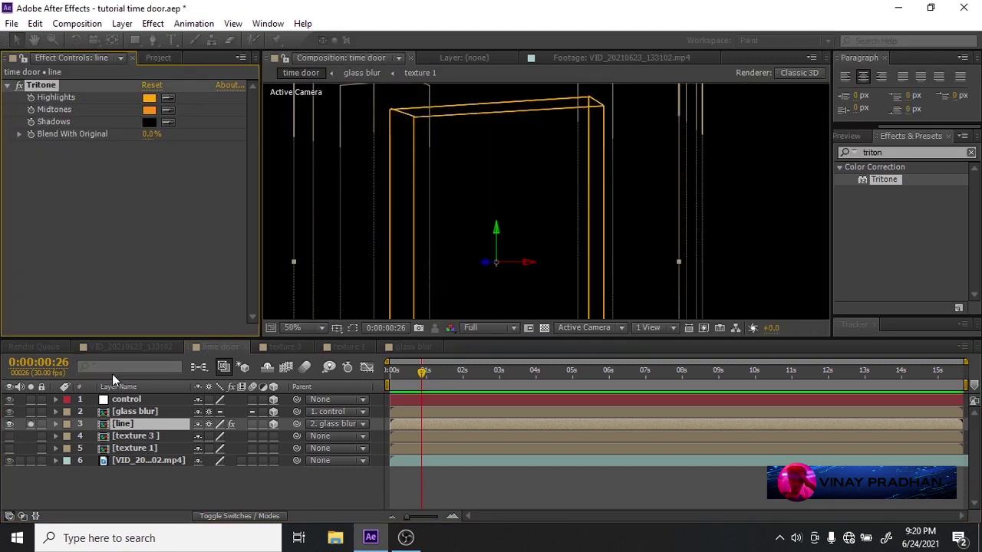
Unsolo the line layer and compare the door with the Tritone effect off and on.
click(30, 424)
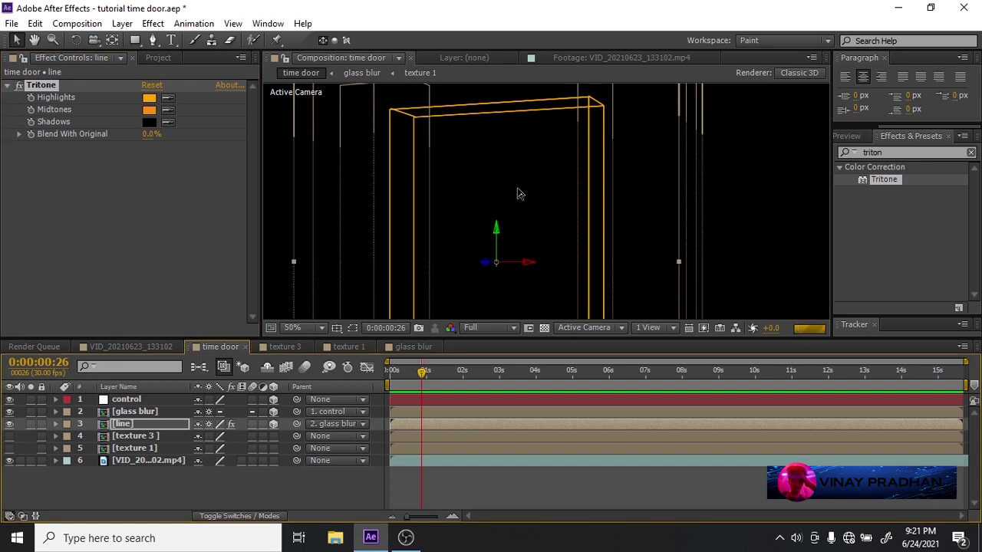
key(comma)
key(comma)
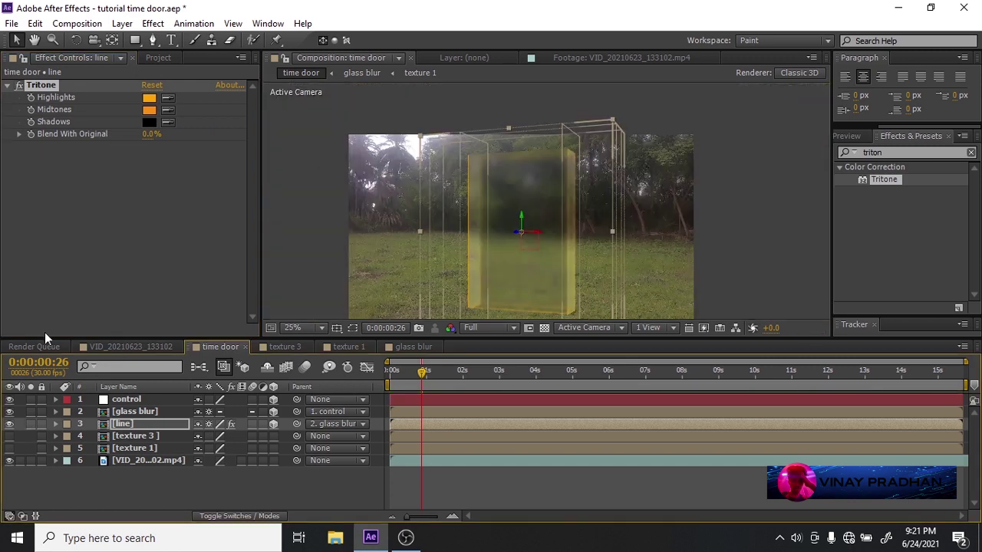
click(19, 86)
click(19, 85)
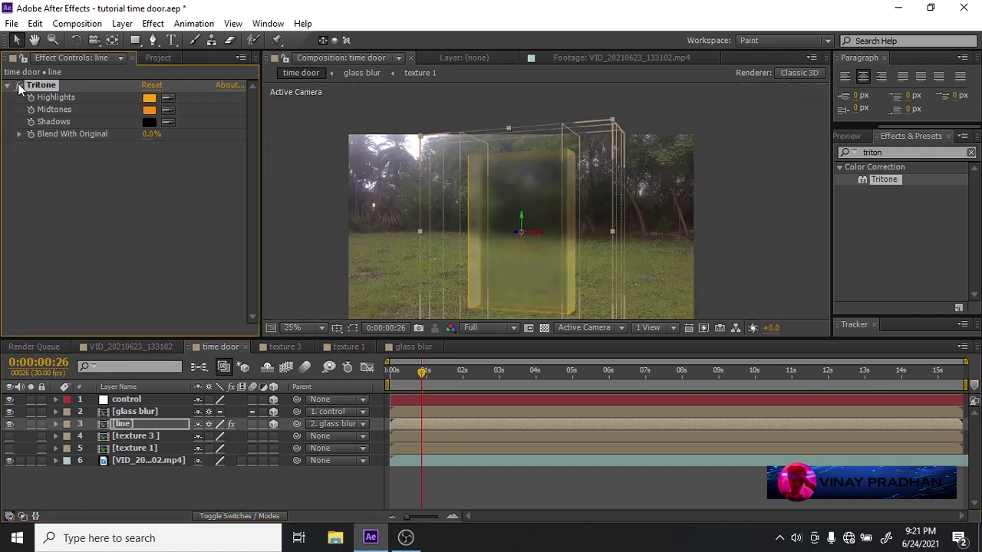
Solo the line layer again, search the effects for displ and apply Turbulent Displace to it.
click(32, 424)
key(period)
key(period)
drag(889, 151, 824, 151)
text(displ)
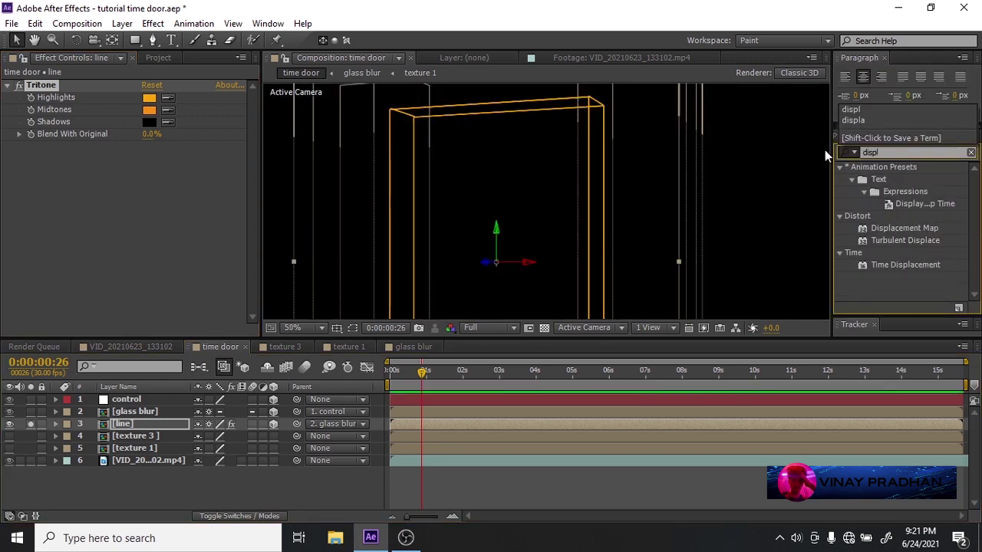
mouse_move(906, 240)
mouse_down()
mouse_move(166, 209)
mouse_move(132, 171)
mouse_move(99, 176)
mouse_move(151, 188)
mouse_up()
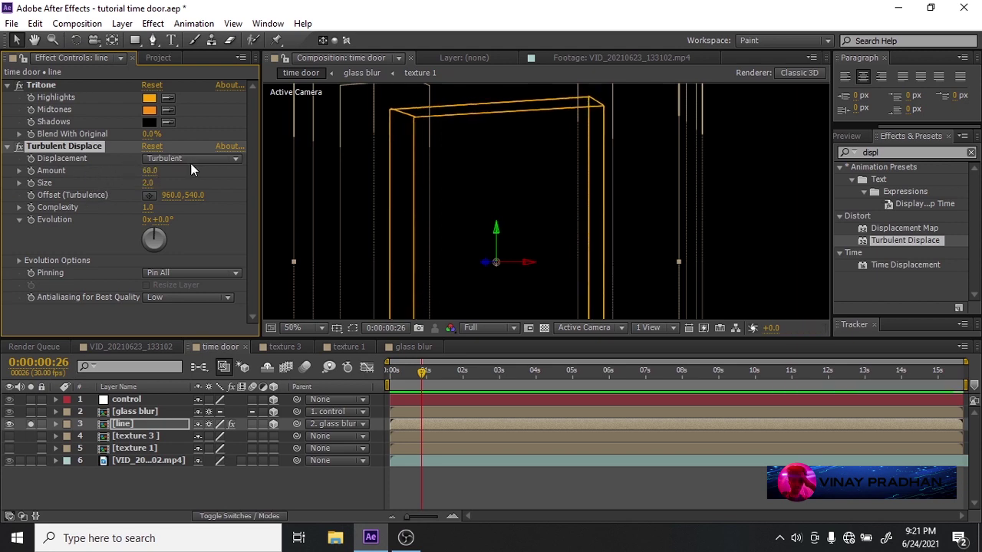
Set Turbulent Displace on the line layer to amount 75 and size 3, and collapse its settings.
scroll(311, 166, up, 2)
mouse_move(149, 170)
mouse_down()
mouse_move(159, 176)
mouse_move(143, 185)
mouse_up()
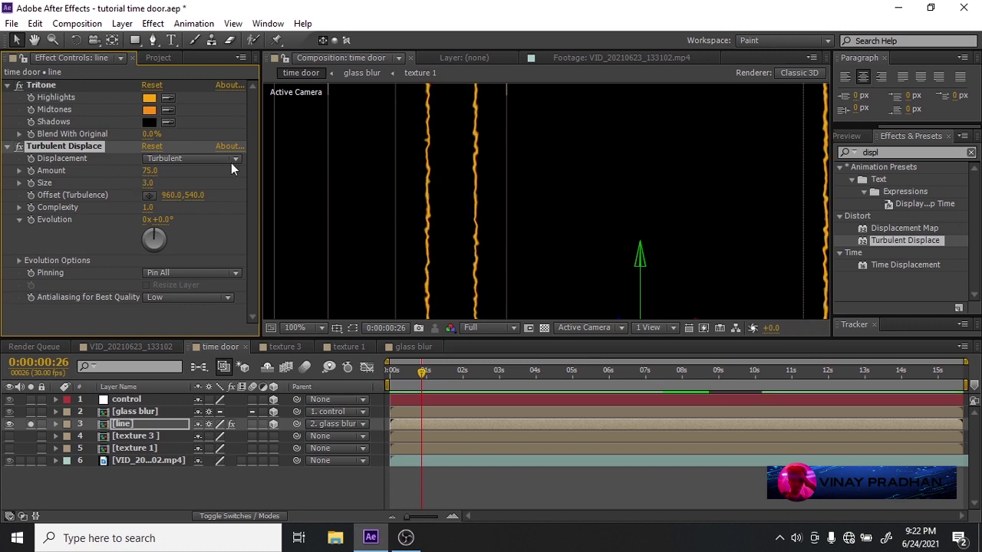
scroll(511, 203, down, 2)
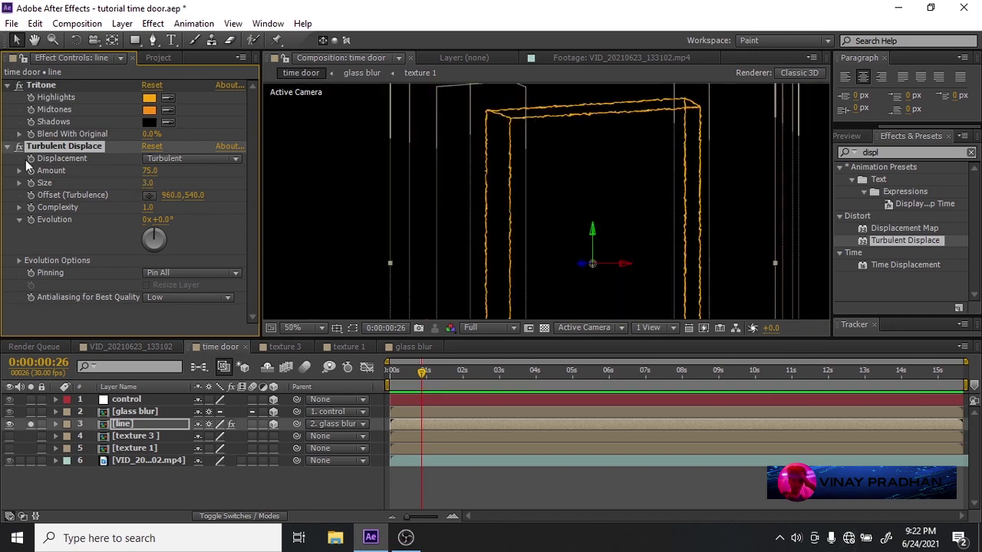
click(7, 147)
click(7, 86)
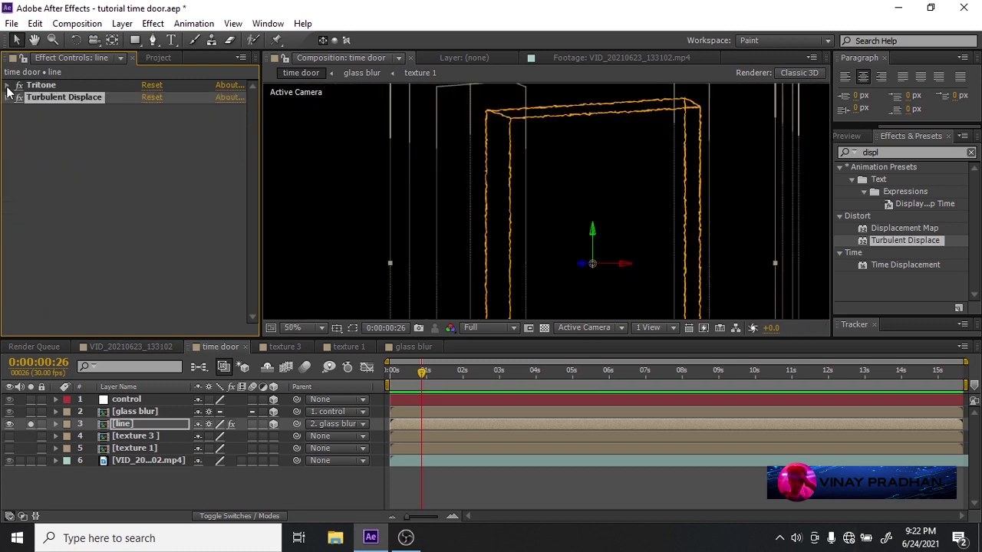
click(6, 86)
Search the effects for glow and apply the Stylize Glow effect to the line layer.
drag(890, 154, 836, 160)
text(glow)
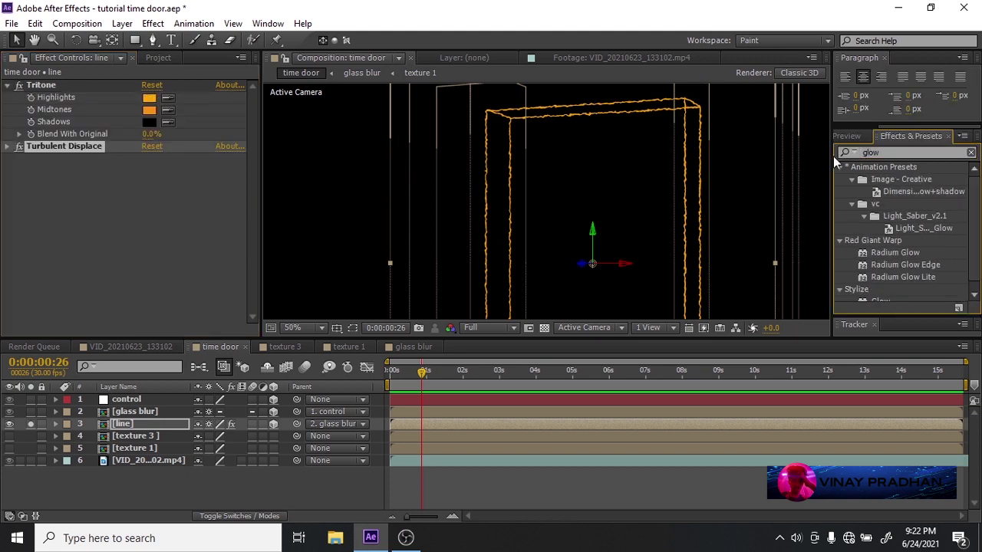
scroll(884, 268, down, 1)
drag(885, 297, 101, 221)
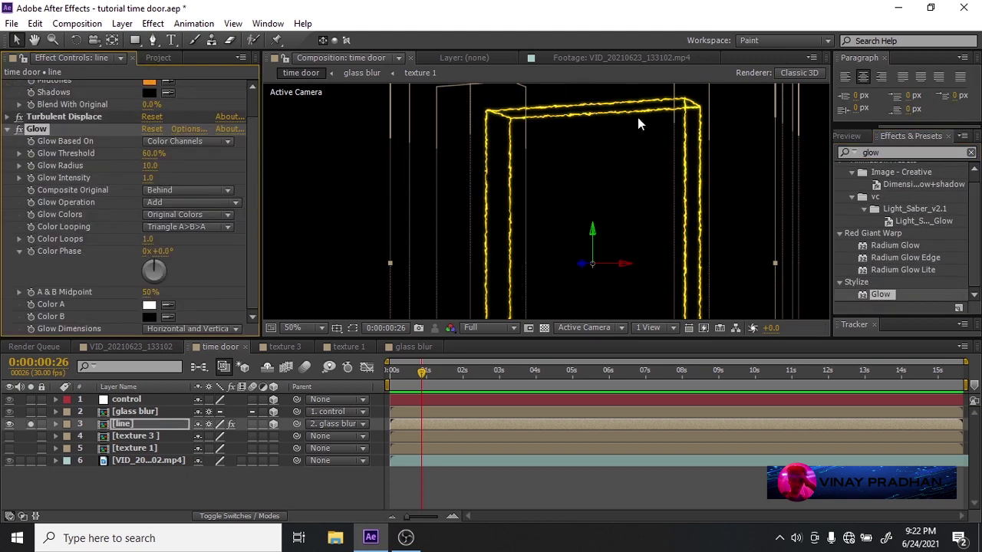
Set the line layer's Glow radius to 5 and its intensity to 1.5.
key(period)
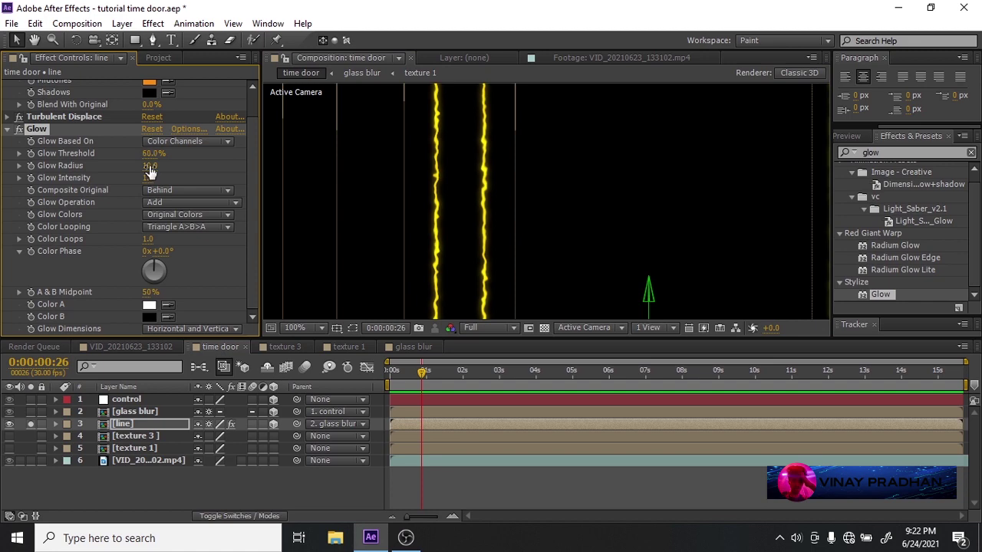
drag(147, 165, 150, 165)
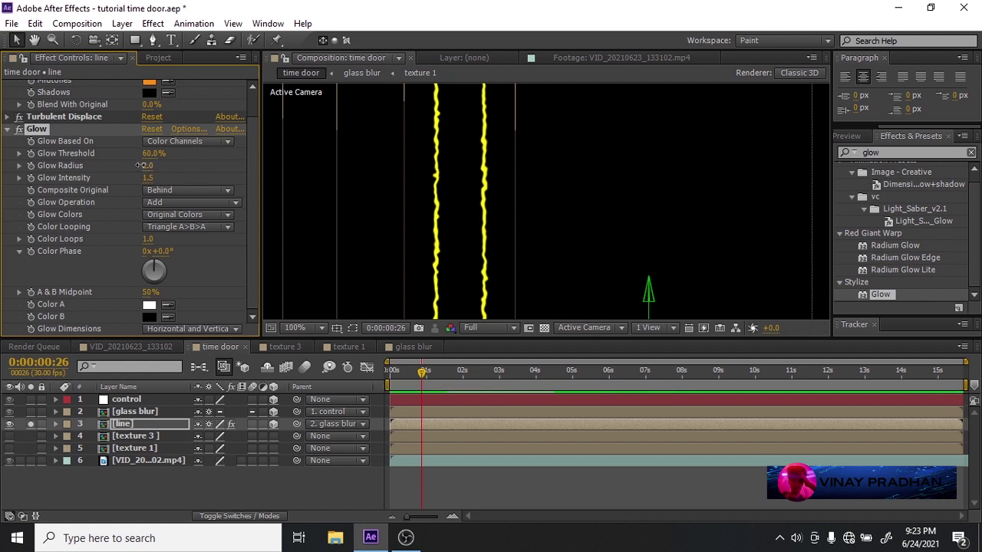
drag(153, 166, 154, 178)
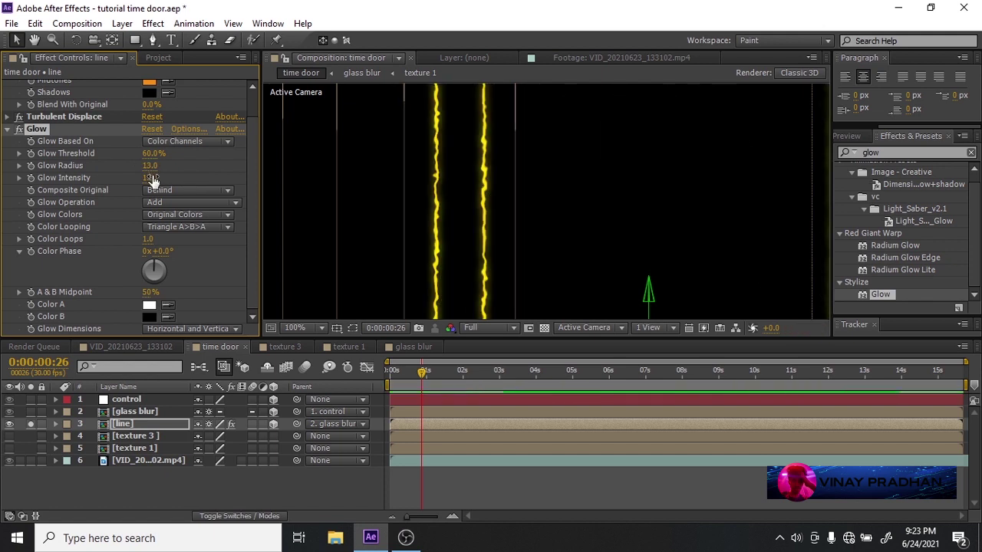
text(5)
key(Return)
scroll(194, 139, up, 1)
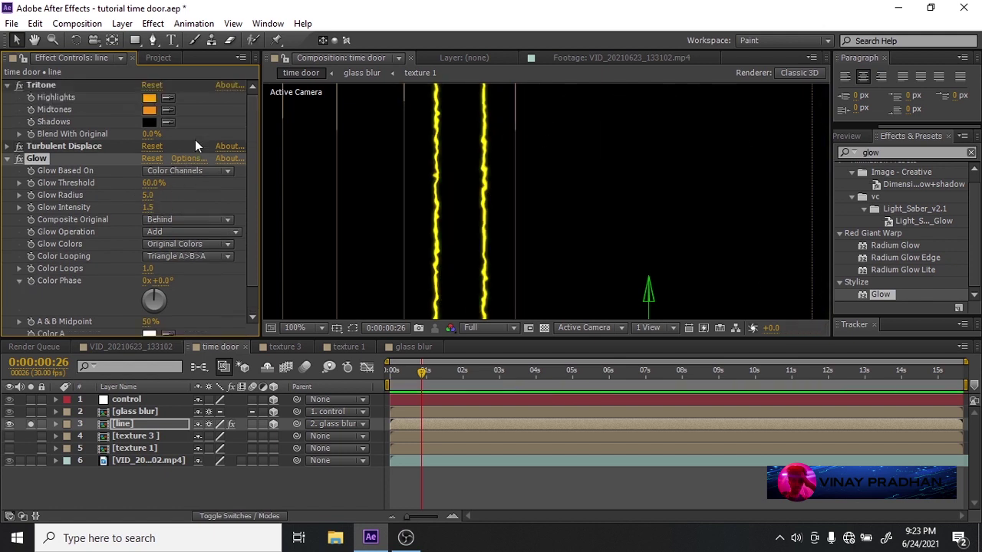
Set the Glow threshold to 68.6% and duplicate the Glow effect on the line layer.
click(20, 161)
drag(154, 183, 159, 183)
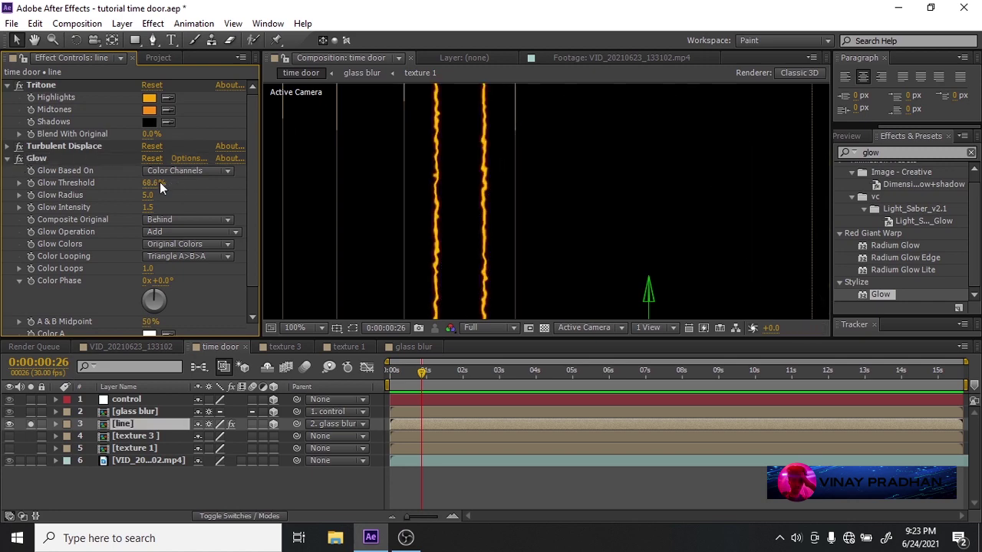
click(34, 158)
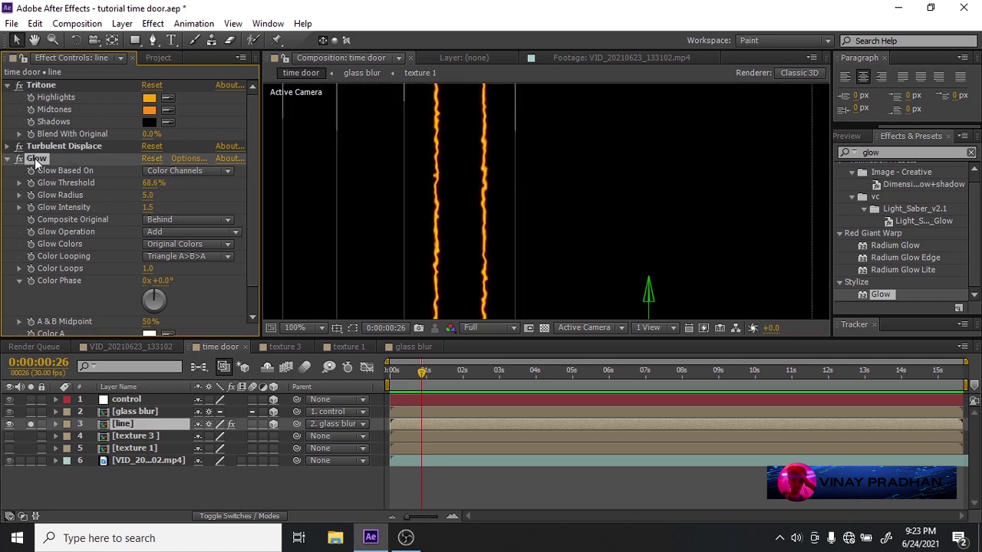
key(ctrl+d)
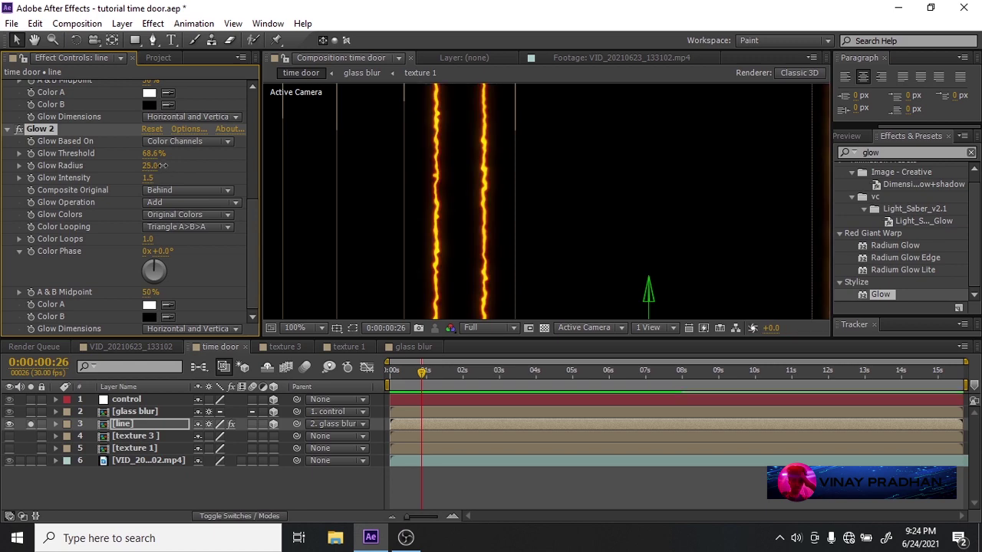
Set the second Glow effect's radius to 70 on the line layer.
drag(146, 166, 161, 163)
scroll(528, 162, down, 2)
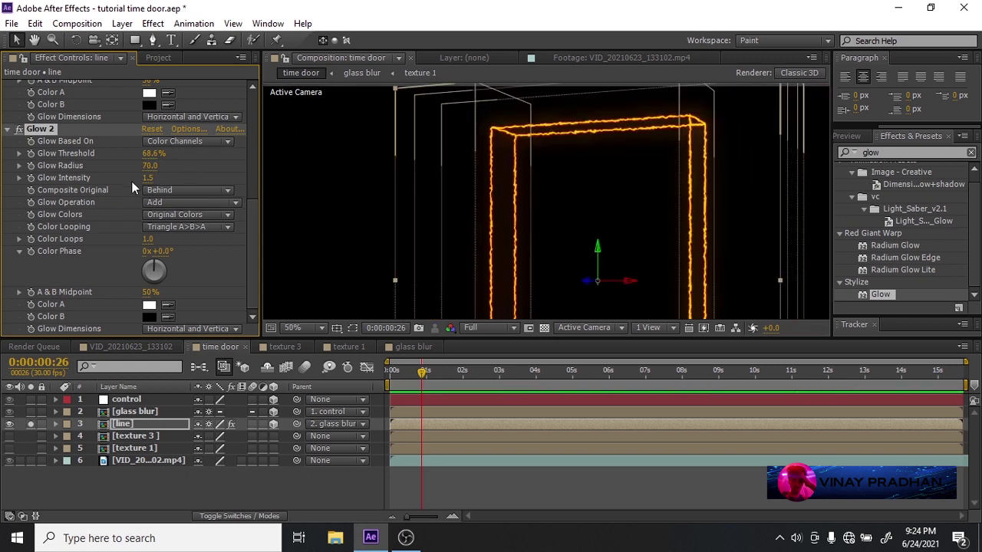
Set the first Glow effect's radius to 2 and turn off solo for the line layer.
scroll(131, 181, up, 3)
scroll(317, 215, up, 2)
drag(318, 219, 485, 157)
scroll(485, 158, down, 1)
scroll(165, 188, up, 2)
drag(150, 196, 146, 202)
scroll(529, 183, down, 1)
scroll(508, 175, up, 1)
scroll(505, 173, down, 1)
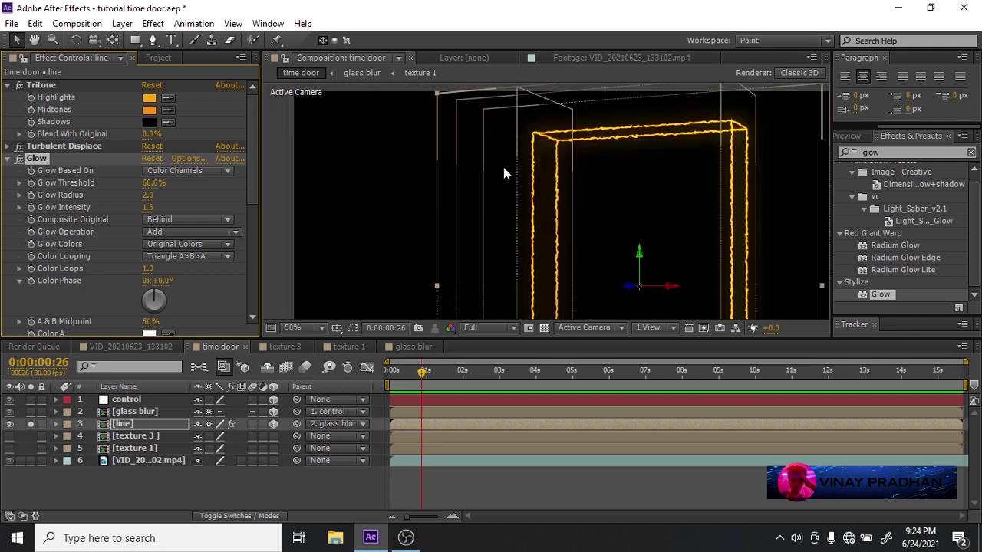
click(31, 424)
scroll(539, 165, down, 1)
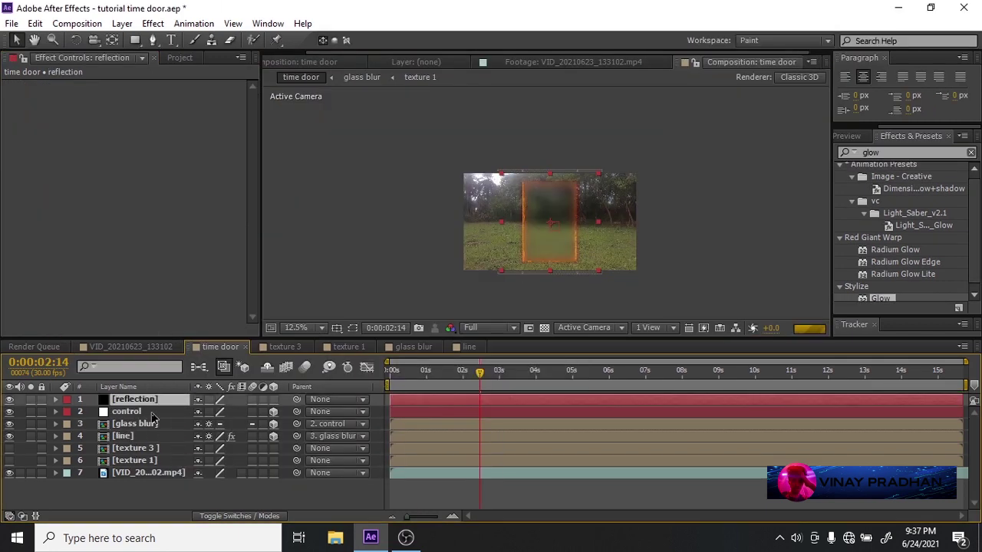
Set the reflection solid's X Rotation to 90° and the preview resolution to Third.
key(r)
drag(215, 437, 219, 438)
click(515, 396)
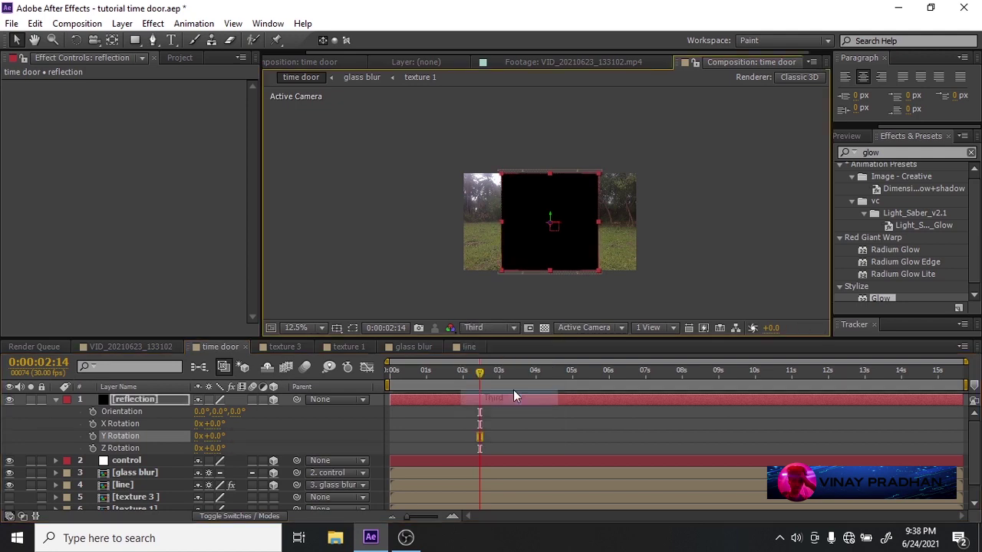
drag(212, 424, 224, 425)
click(218, 425)
text(90)
key(Return)
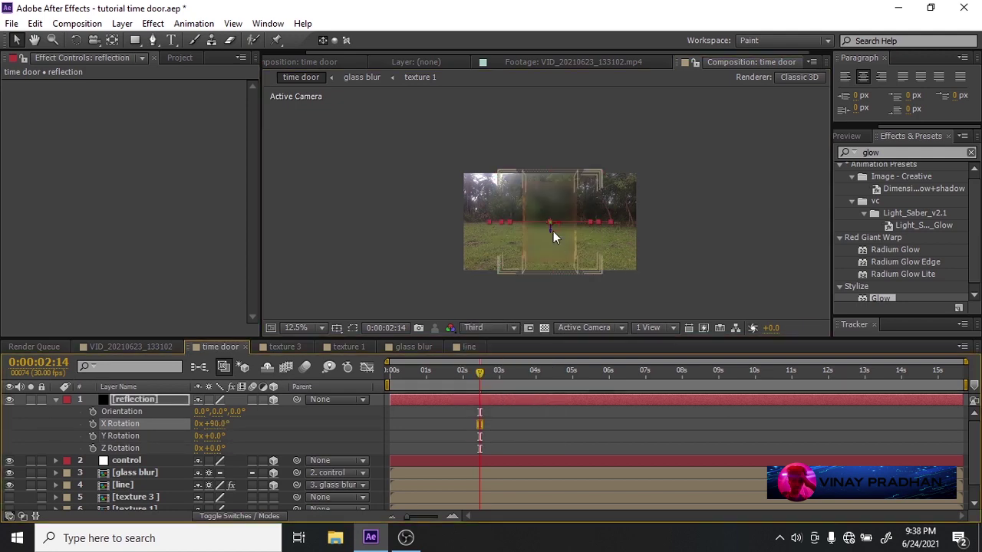
Lower the reflection solid to the base of the door and place its layer below the line layer.
drag(553, 235, 553, 274)
drag(151, 400, 151, 491)
scroll(558, 263, up, 1)
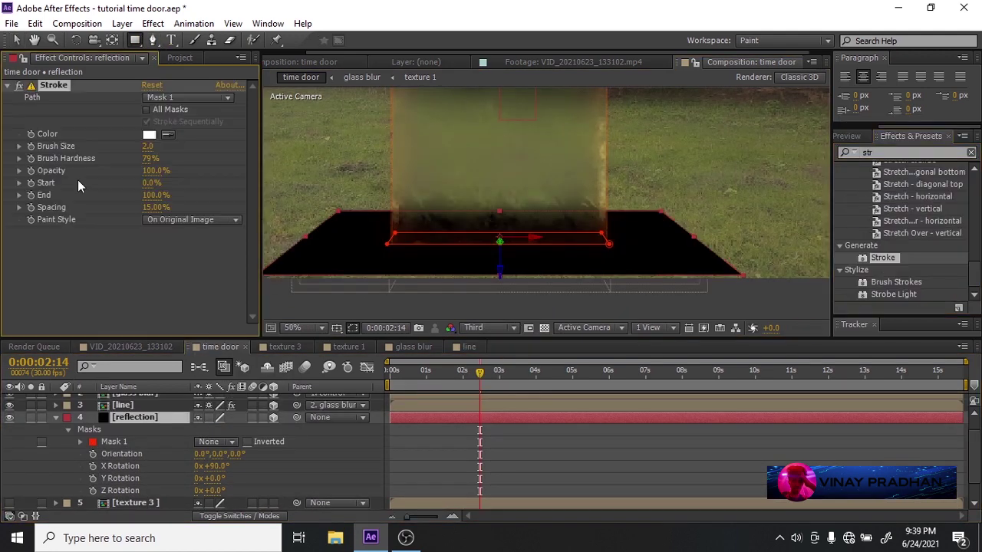
Solo the reflection layer and hide its mask outline, keeping the Stroke effect on Mask 1 only.
click(147, 110)
click(353, 328)
click(31, 418)
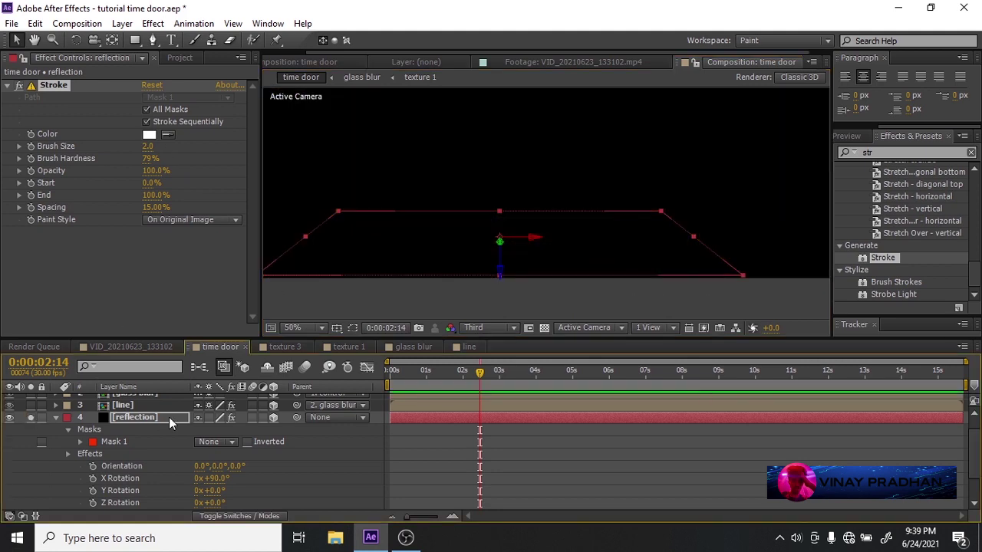
click(147, 110)
click(354, 329)
drag(186, 146, 187, 146)
Search the effects for blur and apply Gaussian Blur to the reflection layer with a blurriness of 65.1.
click(897, 153)
text(blur)
double_click(883, 245)
drag(149, 244, 322, 244)
Set the preview resolution to Full and the reflection stroke's brush size to 3.5.
click(489, 327)
click(487, 365)
drag(147, 147, 100, 156)
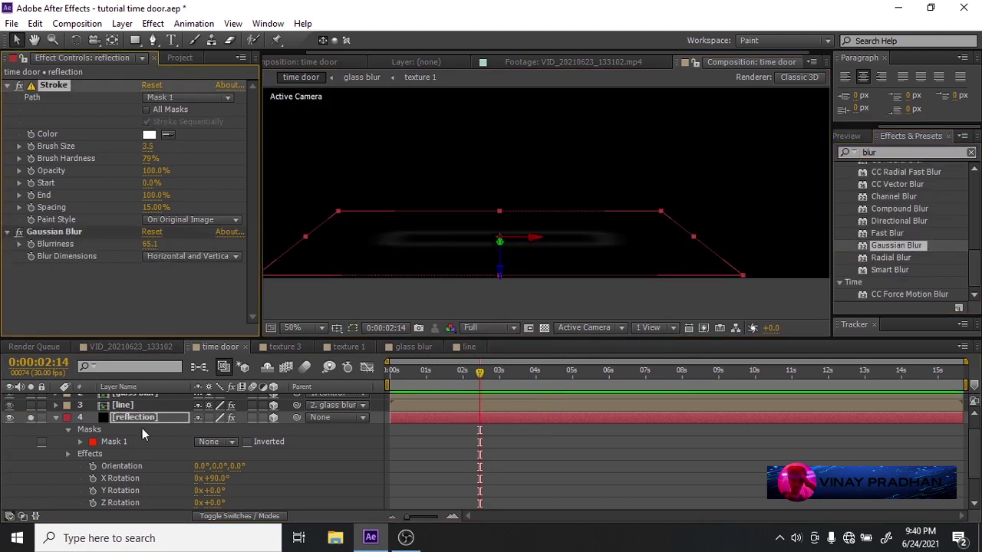
Search the effects for trit and apply the Tritone effect to the reflection layer.
drag(890, 153, 781, 146)
text(trit)
drag(883, 180, 137, 420)
key(ctrl+z)
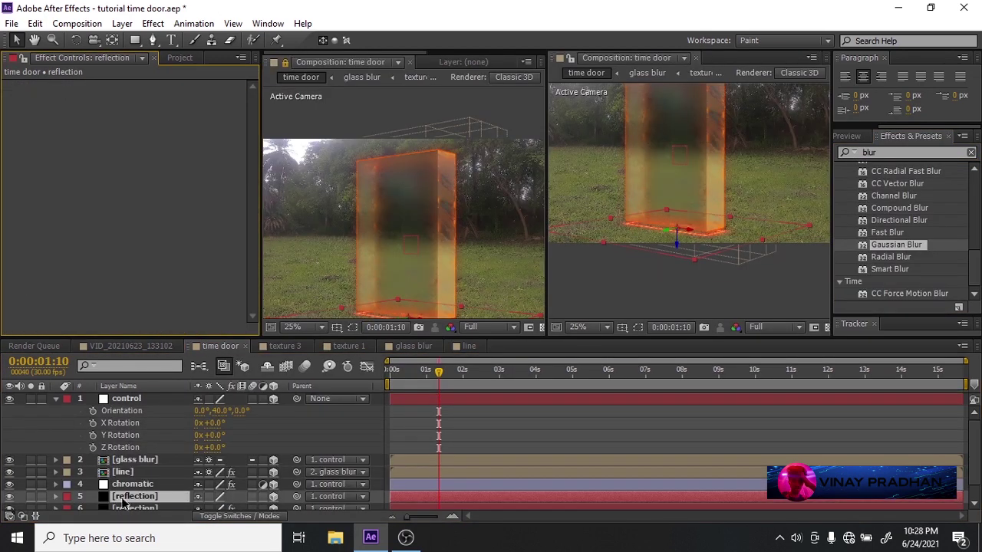
Apply the Fill effect to the upper reflection layer without other effects, using Mask 1 as its fill mask.
key(Delete)
text(fill)
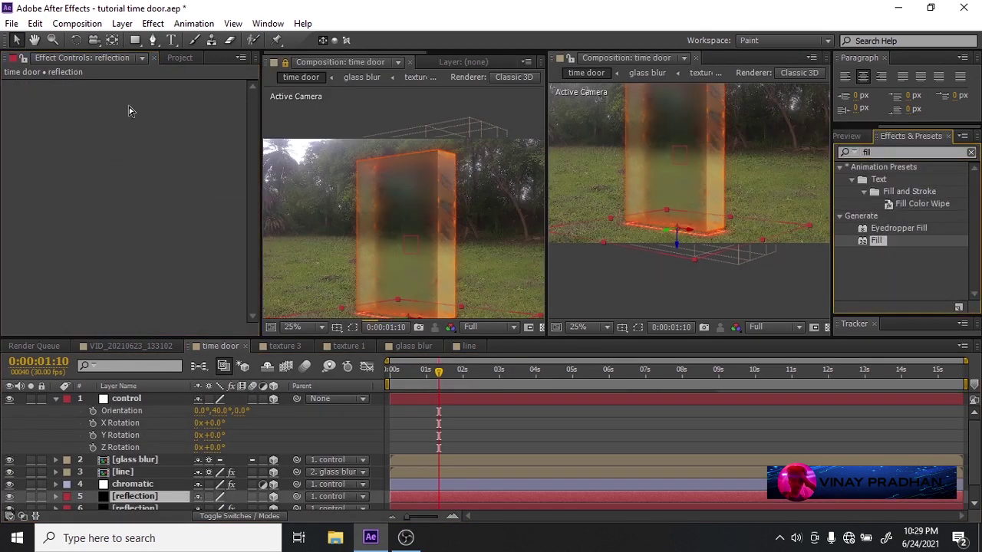
click(180, 98)
click(179, 134)
Set the upper reflection layer's blending mode to Normal and reveal its mask properties.
click(230, 516)
click(218, 497)
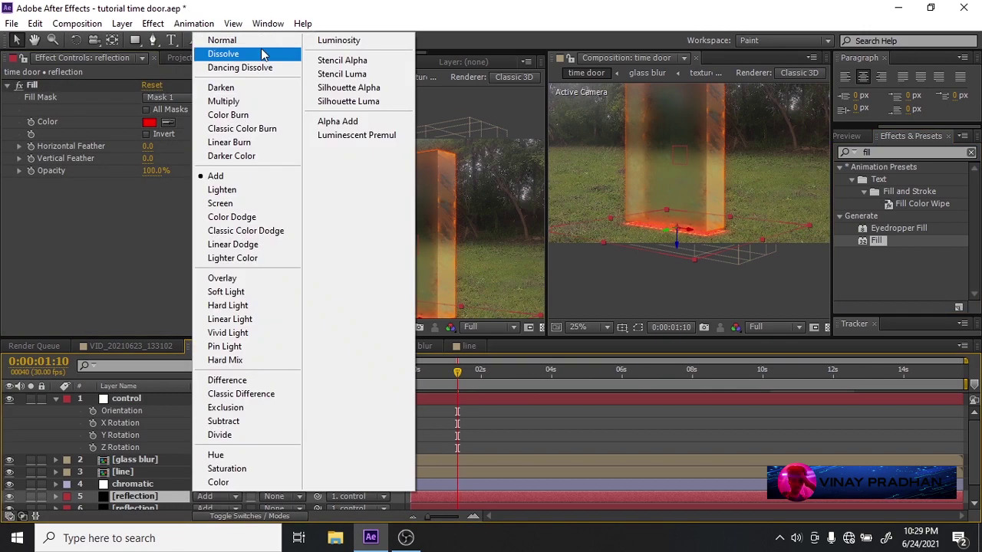
click(221, 40)
key(m)
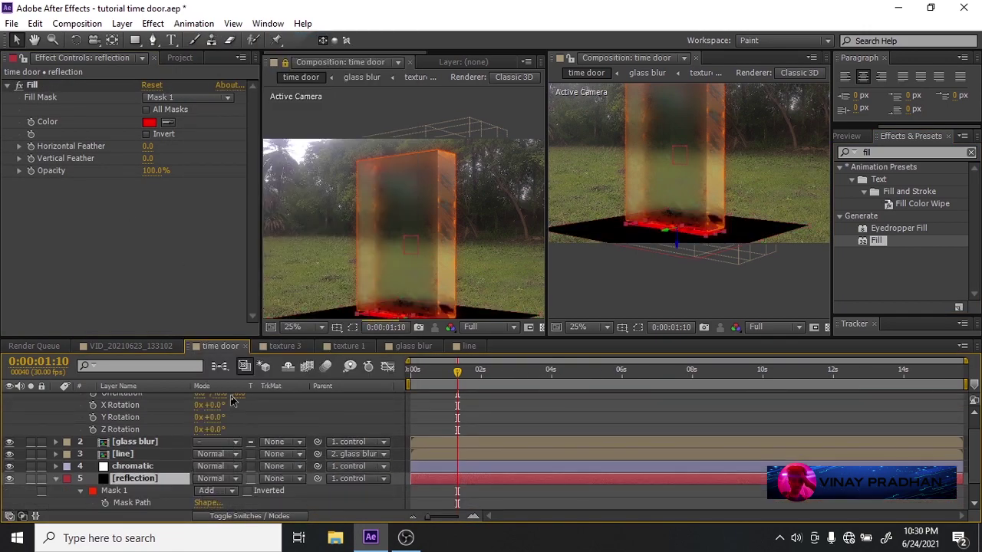
Sample the door's orange edge as the Fill color and move the filled reflection layer below the other reflection layer.
click(168, 122)
click(452, 156)
click(150, 122)
click(186, 92)
click(322, 93)
click(56, 478)
drag(137, 478, 139, 491)
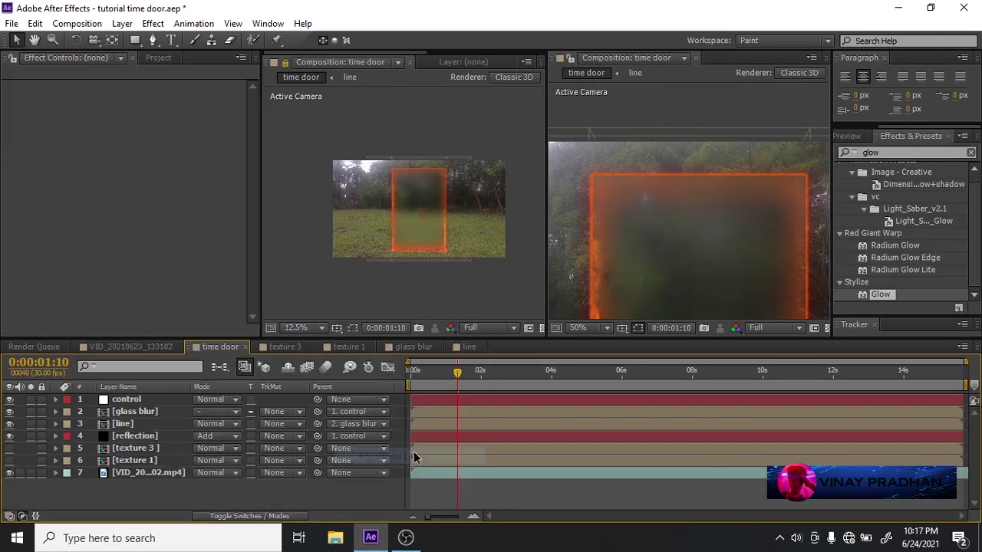
Create an adjustment layer above all other layers and rename it as chromatic.
key(ctrl+alt+y)
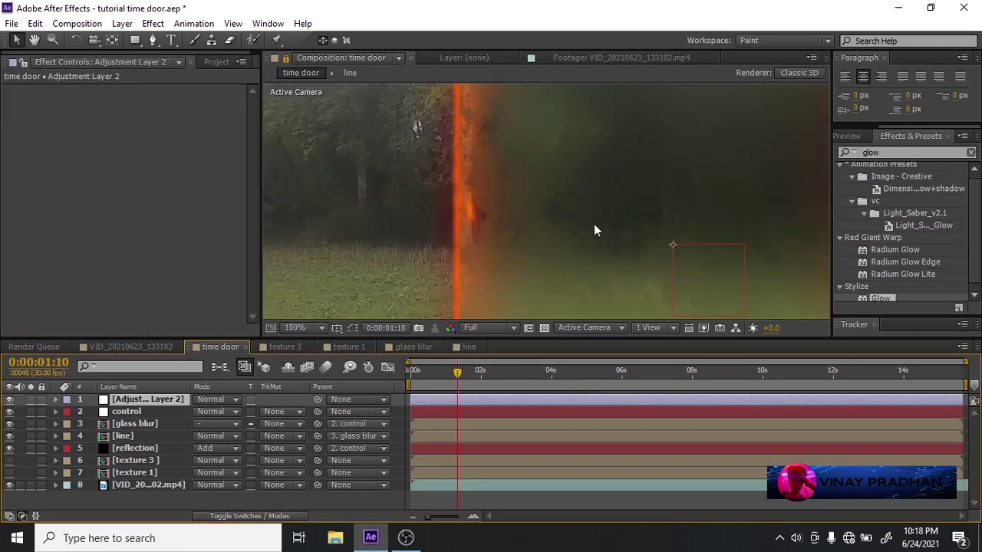
key(Return)
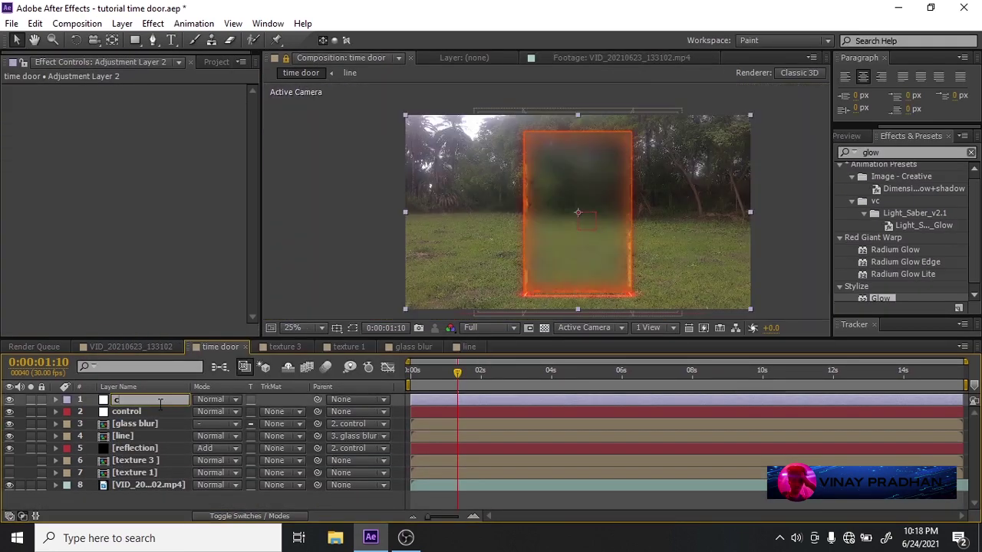
key(Return)
Turn the chromatic adjustment layer into a 3D layer.
click(250, 516)
click(273, 400)
drag(623, 338, 625, 338)
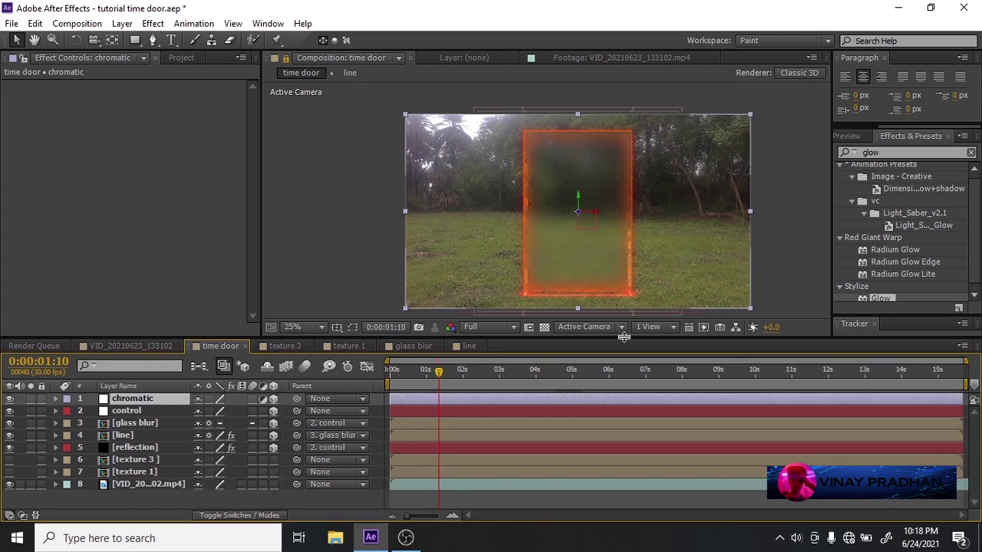
Set the chromatic layer's X scale to 30% in the Top view to match the door's width.
click(610, 327)
click(603, 398)
key(s)
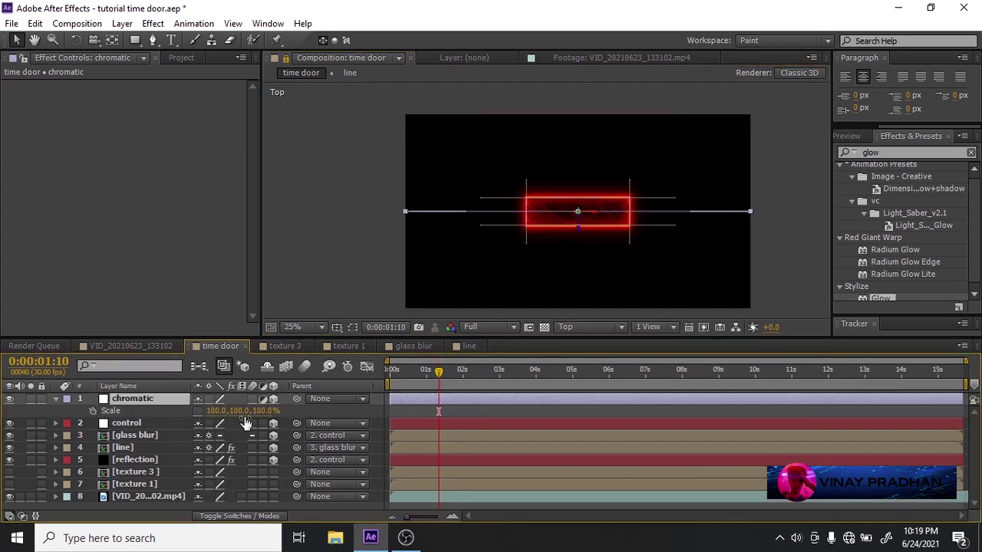
drag(211, 412, 188, 412)
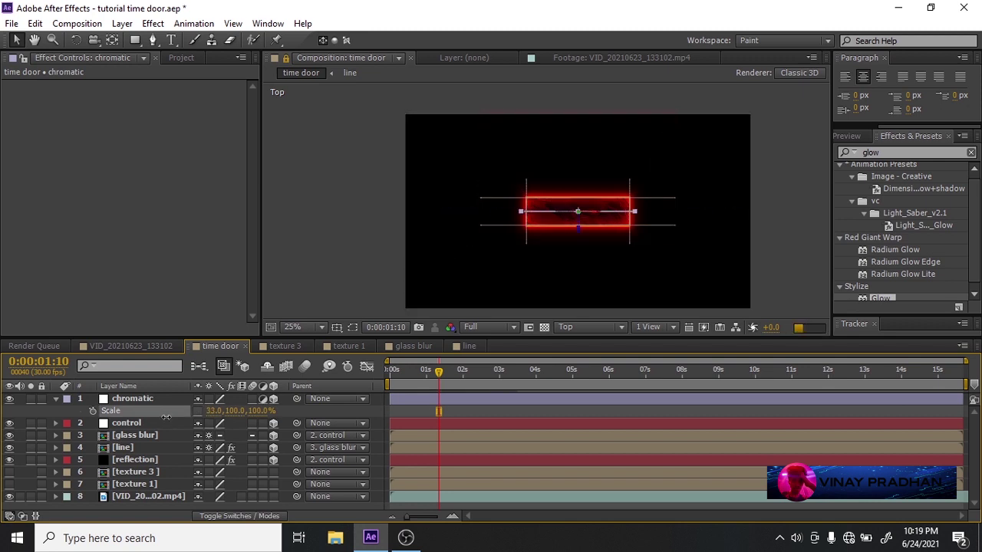
click(214, 412)
text(3)
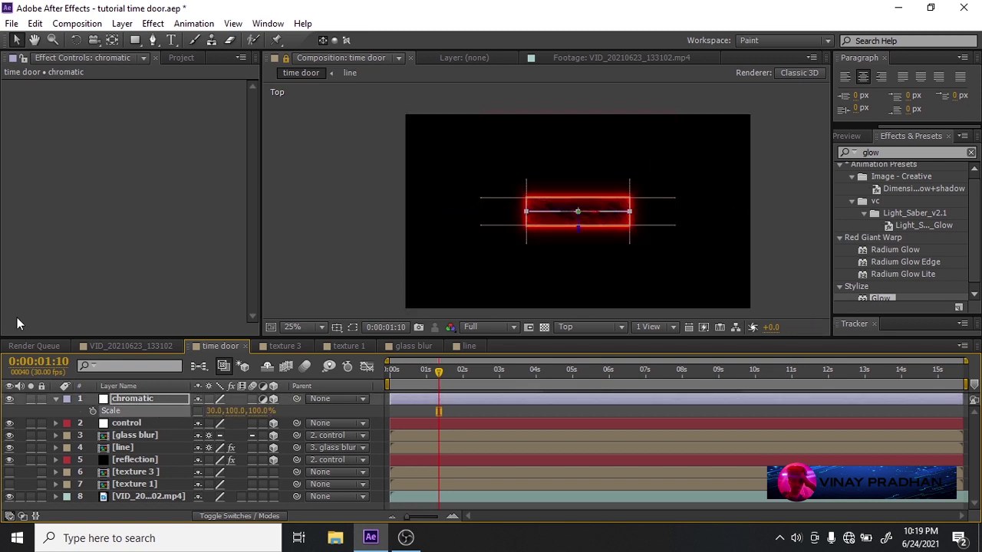
Return to the Active Camera view and set the chromatic layer's Y scale to 82%.
click(590, 328)
click(627, 249)
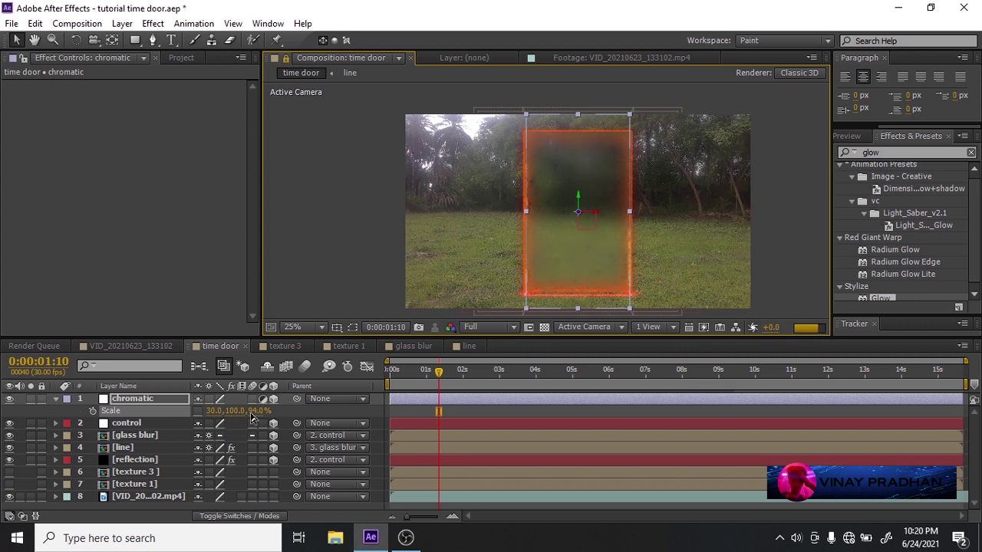
key(ctrl+z)
drag(234, 413, 230, 415)
Solo the chromatic and footage layers, and apply the 3D Glasses effect to the chromatic layer.
click(132, 399)
click(30, 399)
click(31, 497)
drag(882, 153, 836, 175)
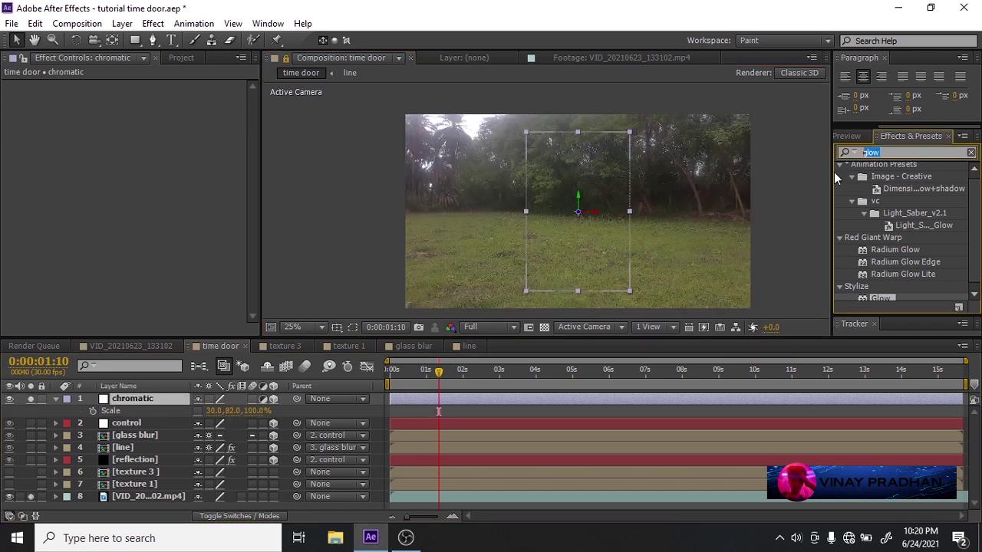
text(3d gl)
double_click(892, 180)
Set the 3D Glasses Left View to chromatic, units to Pixels and 3D View to Balanced Colored Red.
click(205, 98)
click(198, 134)
click(201, 147)
click(204, 164)
click(198, 171)
click(174, 267)
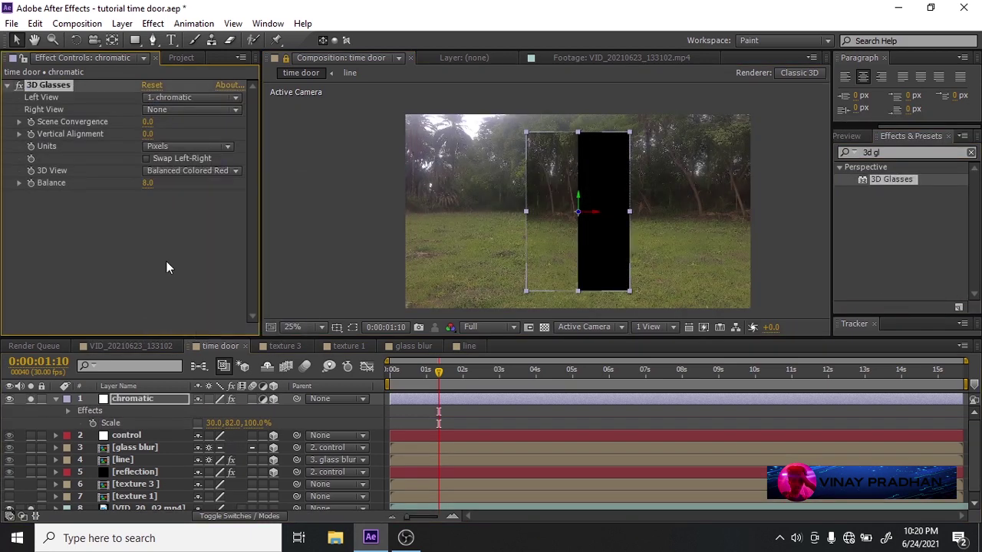
Set the 3D Glasses Scene Convergence to 14 and its Right View to the chromatic layer.
mouse_move(152, 122)
mouse_down()
mouse_move(180, 129)
mouse_move(164, 129)
mouse_up()
scroll(587, 161, up, 2)
drag(596, 169, 544, 190)
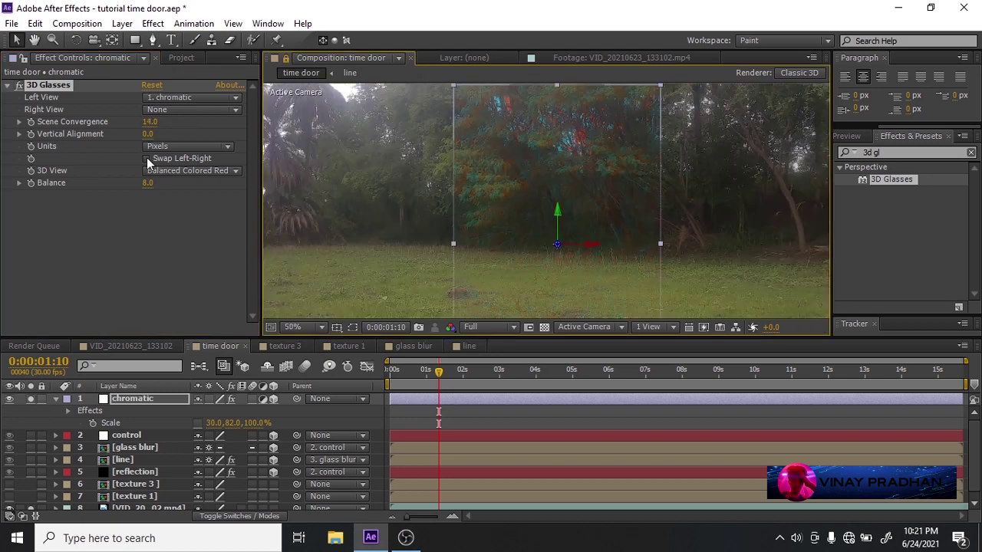
click(151, 136)
click(192, 109)
click(178, 144)
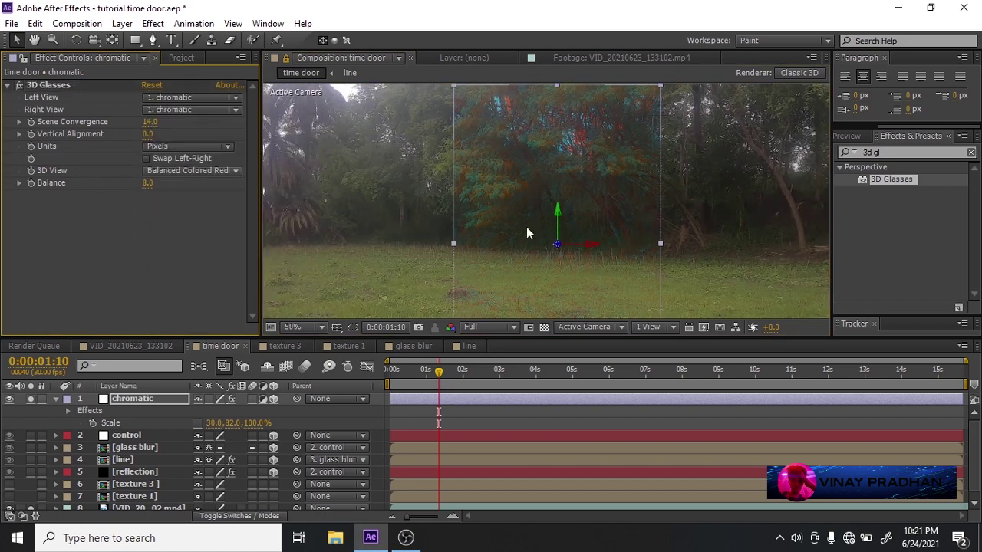
Raise the 3D Glasses Balance to 11.9 on the chromatic layer.
scroll(526, 227, down, 1)
scroll(410, 197, down, 1)
scroll(535, 214, up, 2)
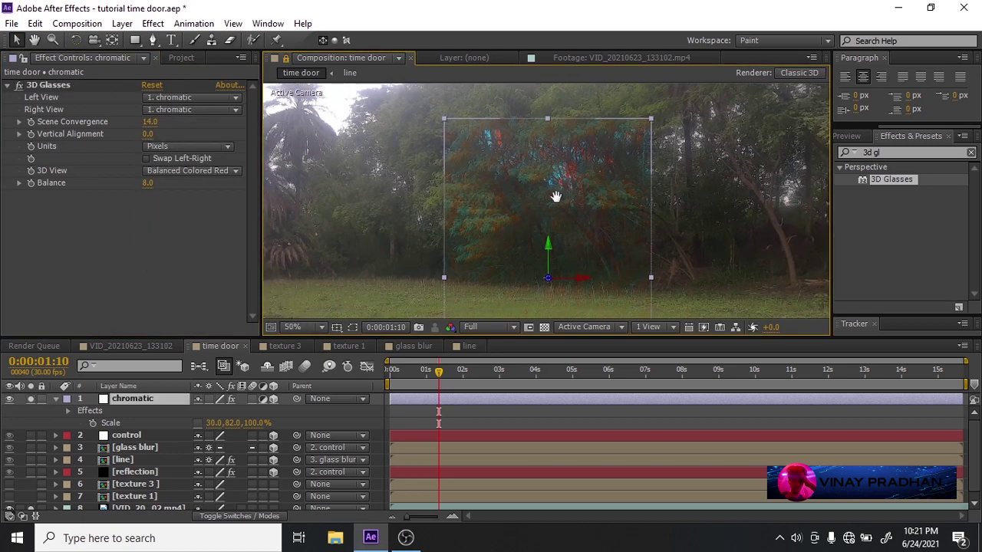
drag(148, 183, 189, 177)
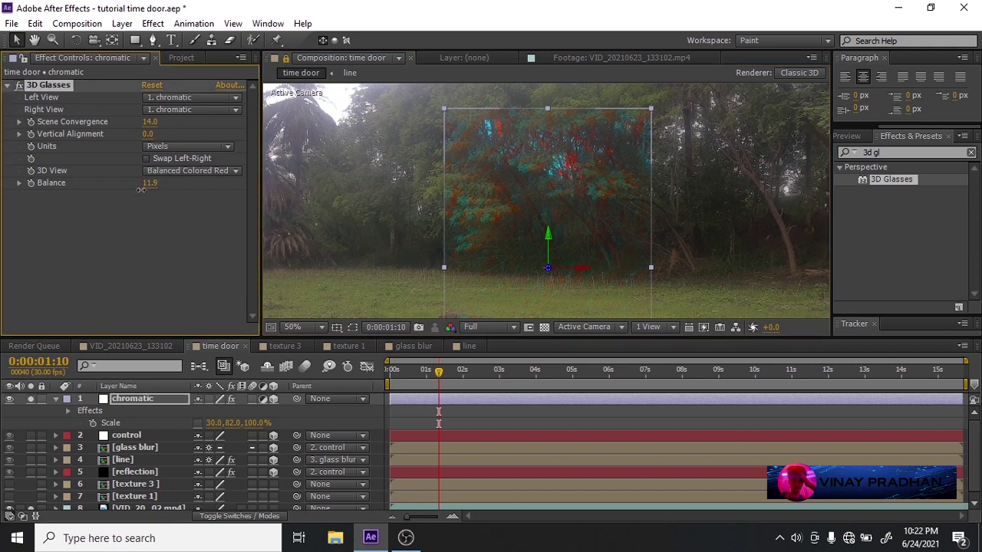
Move the chromatic layer below the line layer and turn off solo for it and the footage.
scroll(345, 219, down, 2)
click(55, 399)
drag(133, 399, 138, 429)
click(31, 423)
click(31, 485)
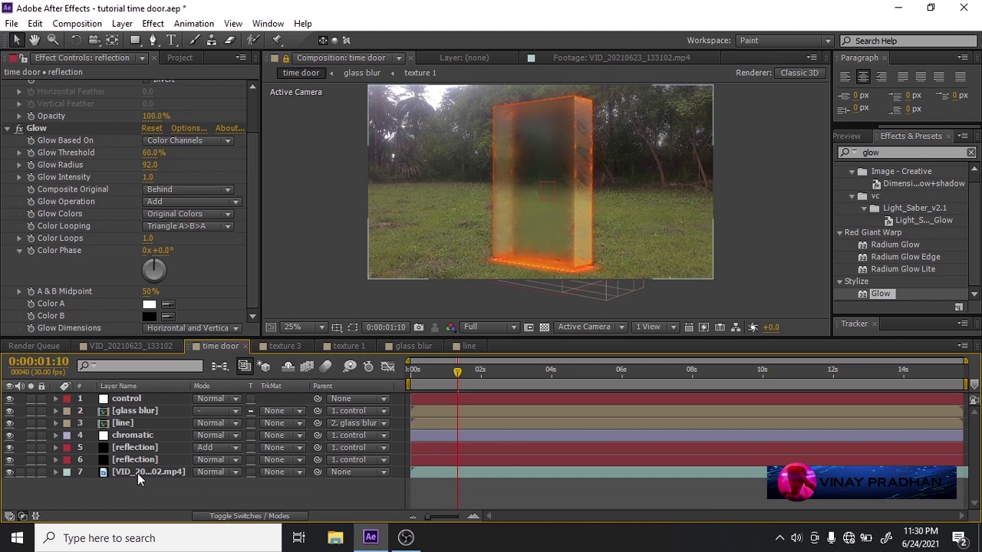
Open the VID_20210623_133102 composition and rename it as main video in the project.
click(140, 473)
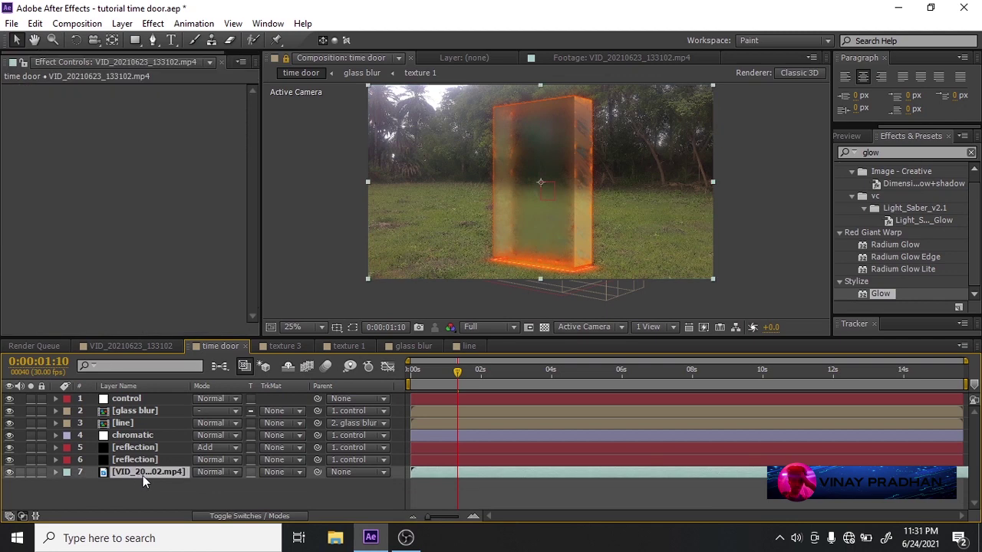
scroll(471, 210, up, 2)
scroll(472, 210, down, 2)
click(127, 346)
click(151, 61)
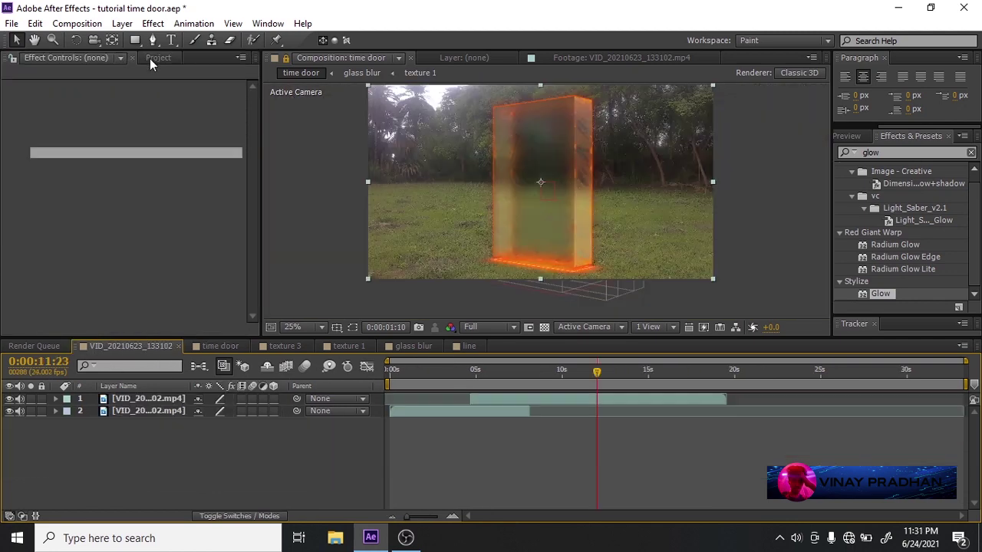
scroll(52, 255, down, 2)
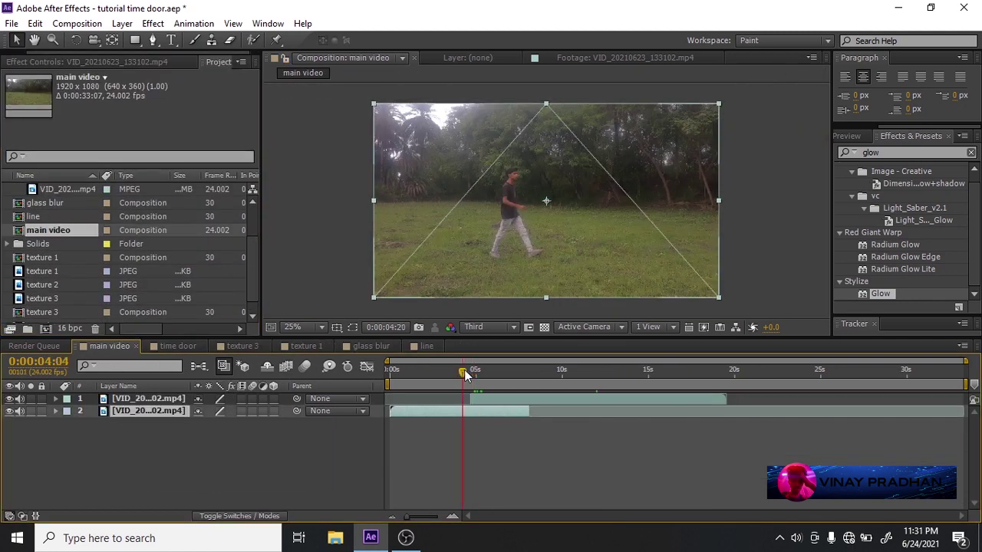
Split the top footage layer at 0:00:11:10 and place its second part below, starting where the bottom clip ends.
drag(462, 374, 587, 370)
click(588, 404)
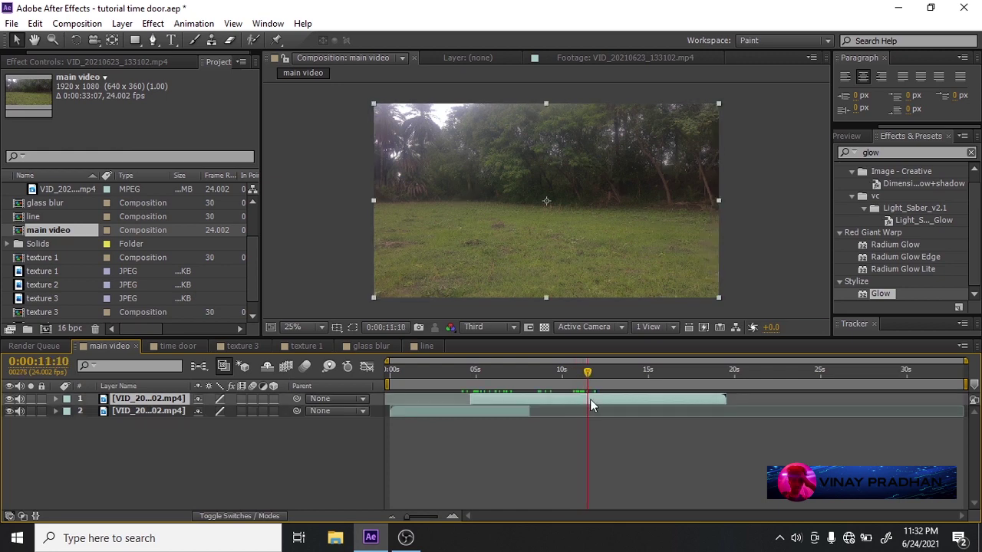
key(ctrl+shift+d)
drag(166, 398, 165, 418)
drag(606, 417, 575, 421)
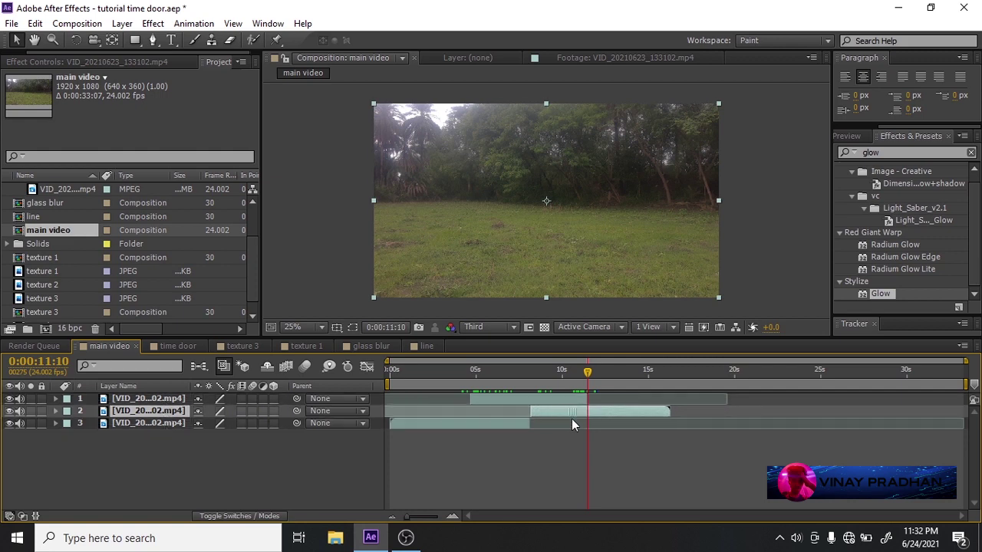
Rename the top footage layer as effect.
click(161, 400)
key(Return)
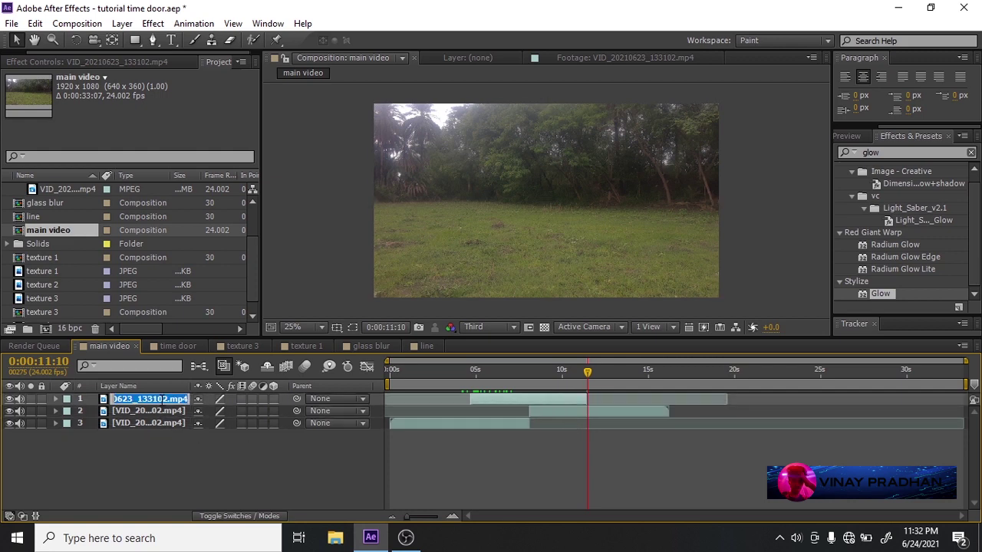
text(effc)
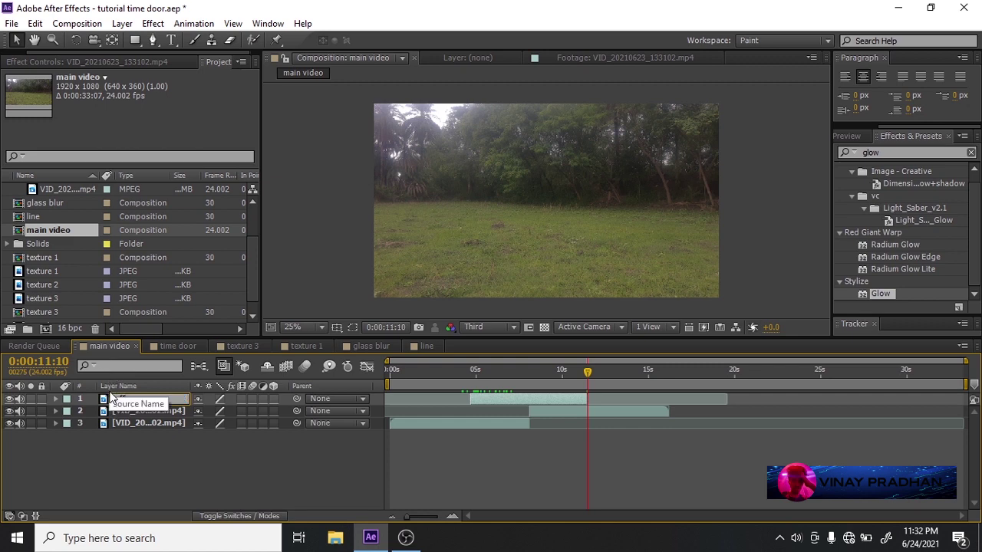
click(148, 412)
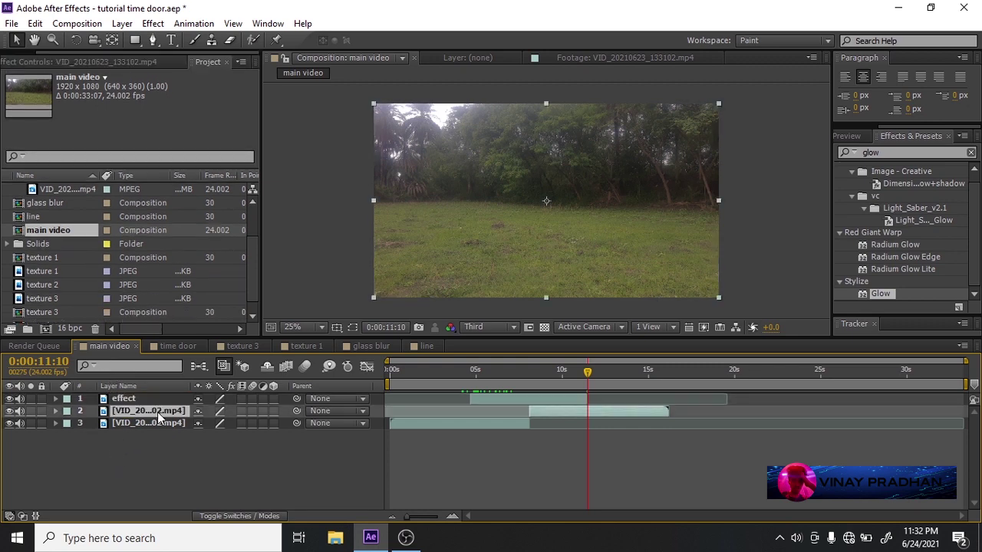
Rename the two lower footage layers as bg.
click(173, 421)
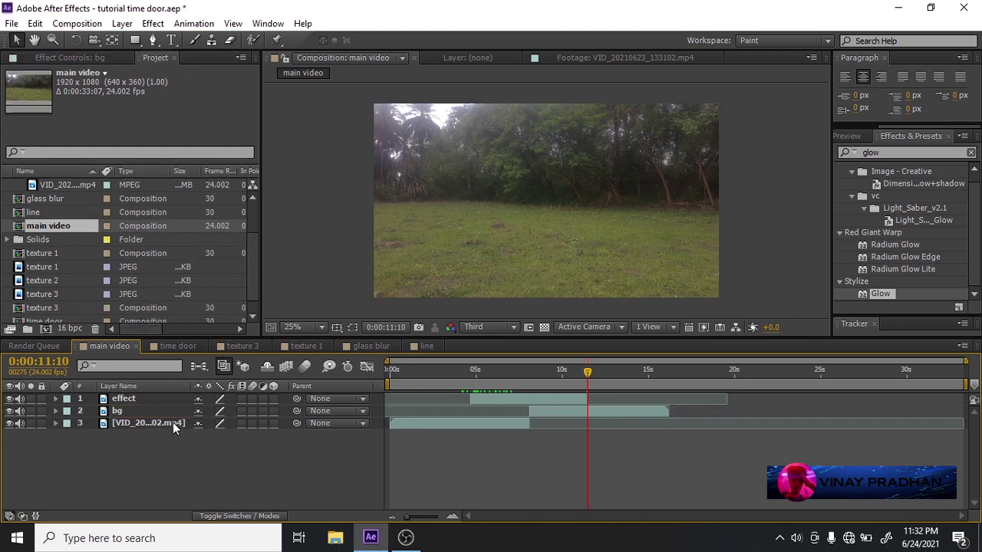
key(Return)
text(bg)
click(170, 489)
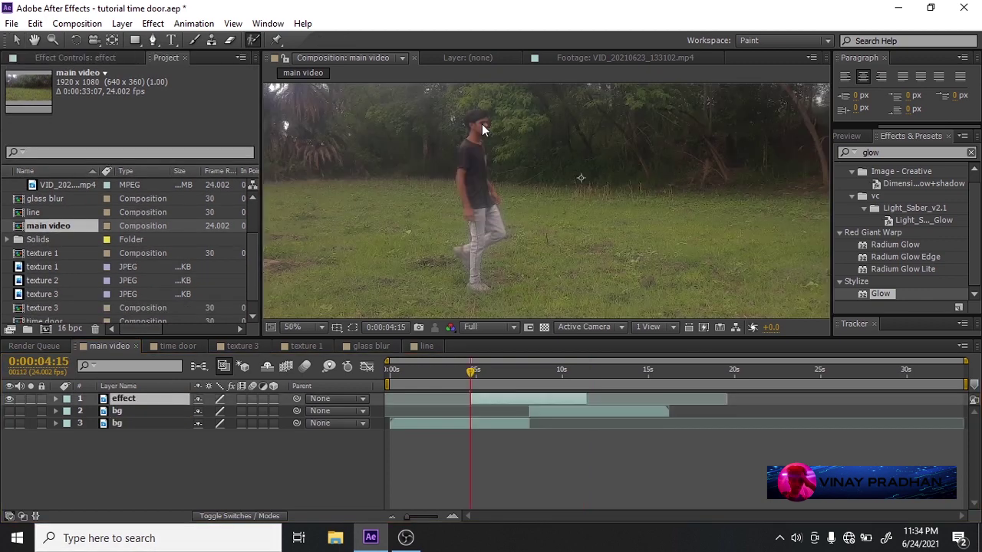
Duplicate the effect layer and rename the copy as roto.
click(511, 395)
key(ctrl+d)
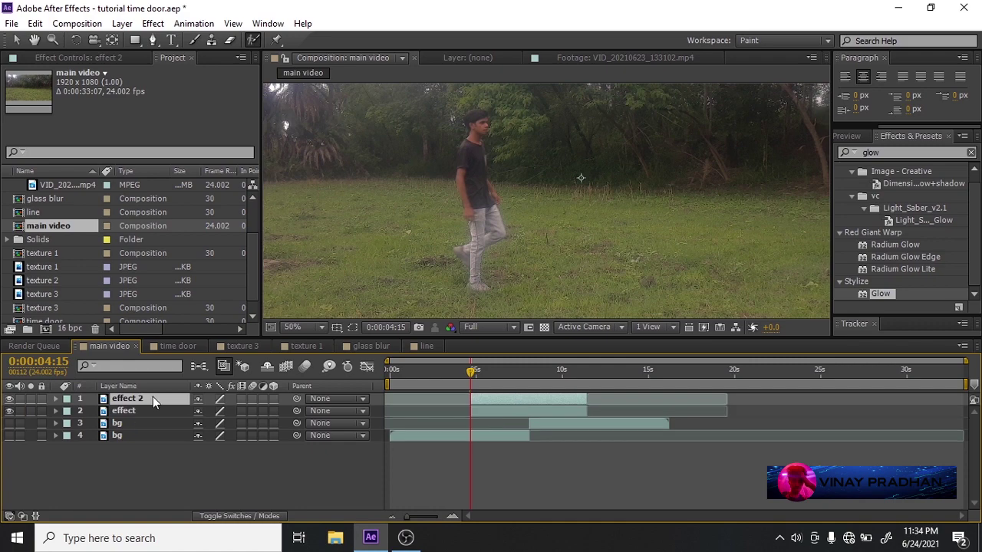
key(Return)
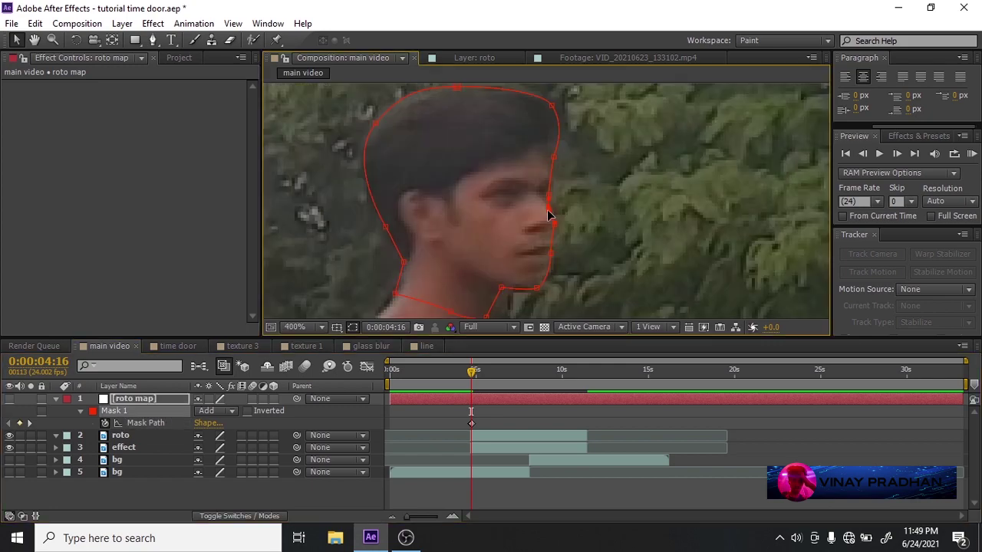
Fit the head mask on the roto map layer frame by frame, going forward from 0:00:04:16.
key(Page_Down)
key(Page_Down)
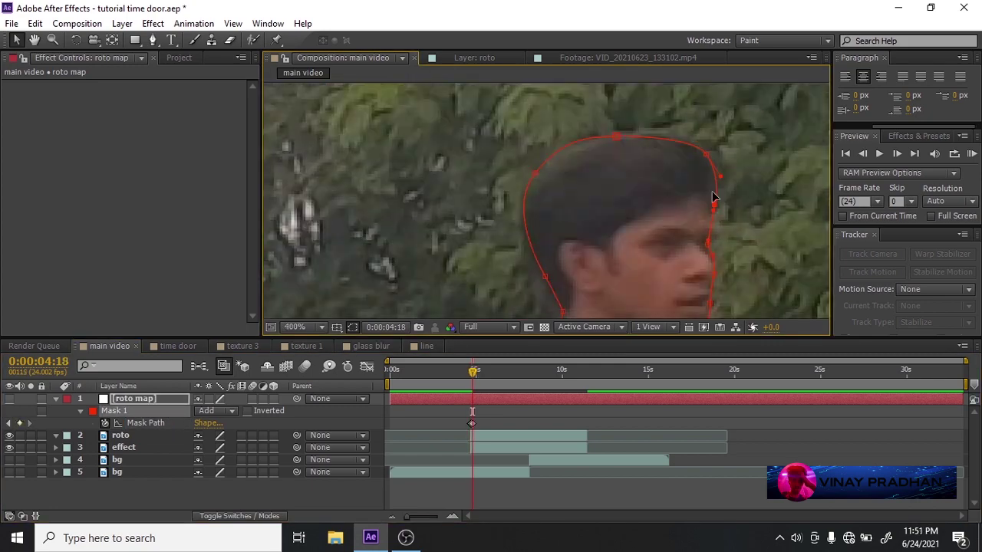
key(Page_Down)
key(Page_Down)
scroll(684, 203, down, 3)
Move the head mask onto the walking man's head at 0:00:05:20.
drag(474, 372, 491, 372)
scroll(587, 208, up, 2)
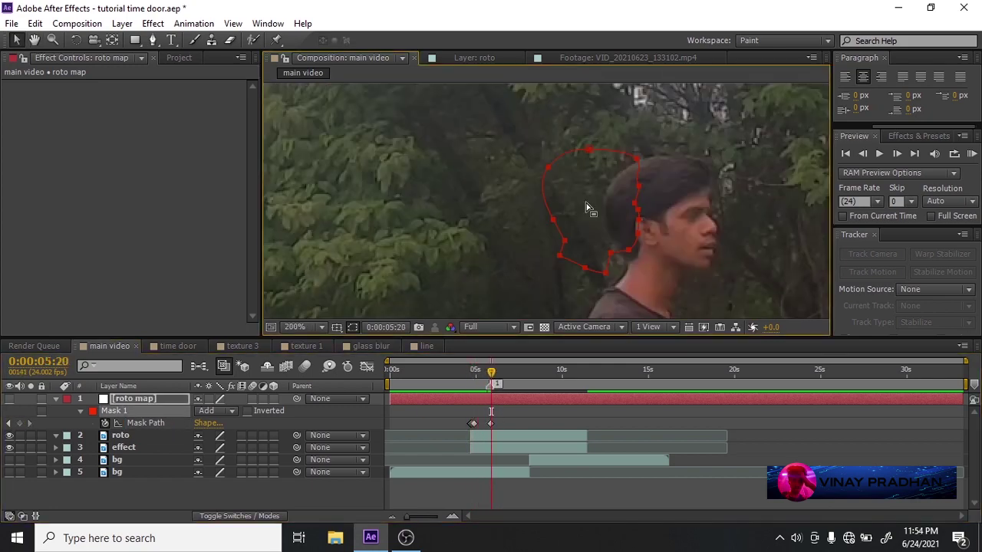
drag(588, 208, 652, 230)
scroll(652, 230, up, 1)
scroll(533, 244, down, 1)
Refit the head mask to the head while stepping back from 0:00:05:20 to 0:00:05:15.
key(Page_Up)
key(Page_Up)
key(Page_Up)
key(Page_Up)
double_click(532, 243)
key(Return)
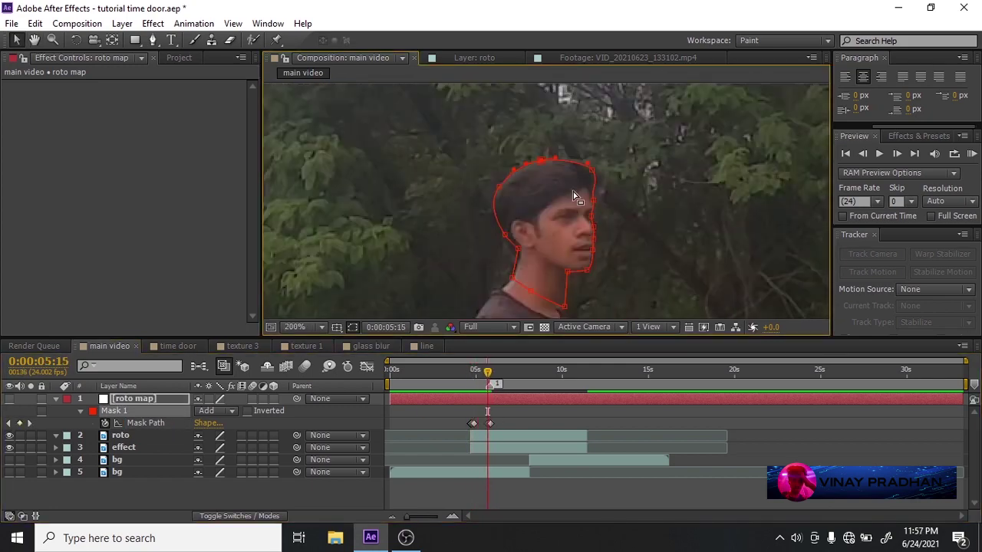
Keyframe the head mask around the head on the frames from 0:00:05:15 back to 0:00:05:07.
key(Page_Up)
key(Page_Up)
scroll(499, 174, up, 1)
scroll(540, 284, down, 1)
key(Page_Up)
key(Page_Up)
key(Return)
key(Page_Up)
scroll(552, 180, up, 1)
key(Page_Up)
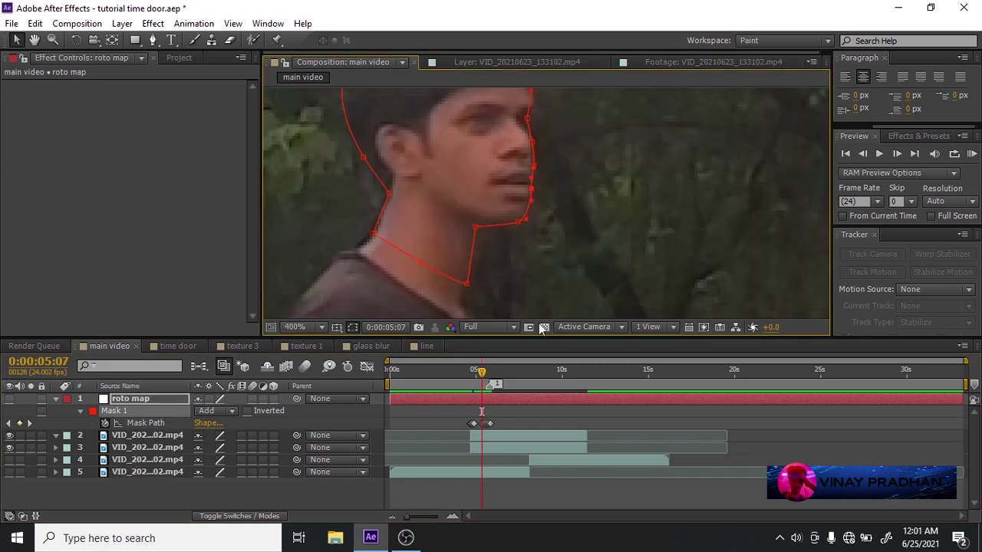
Continue fitting the head mask to the face and neck from 0:00:05:07 back to 0:00:05:02.
key(Page_Up)
key(Page_Up)
key(Page_Up)
double_click(548, 220)
key(Page_Up)
key(Return)
key(Page_Up)
mouse_move(491, 288)
mouse_down()
mouse_move(486, 199)
mouse_move(486, 278)
mouse_up()
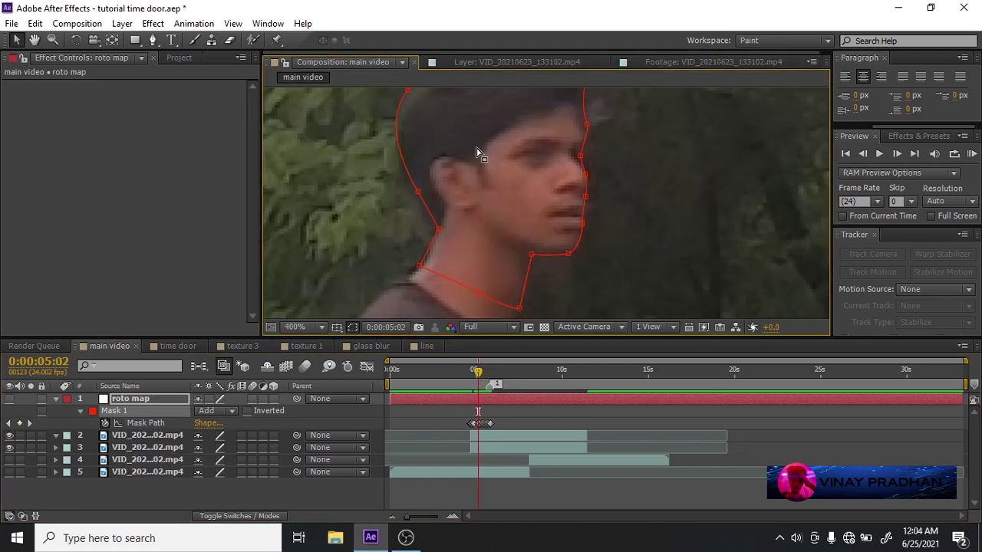
Adjust the head mask frame by frame from 0:00:05:02 back to 0:00:04:20.
key(Page_Up)
key(Page_Up)
key(Page_Up)
drag(519, 238, 506, 276)
key(Page_Up)
key(Page_Up)
scroll(566, 234, up, 1)
key(Page_Up)
scroll(566, 189, down, 1)
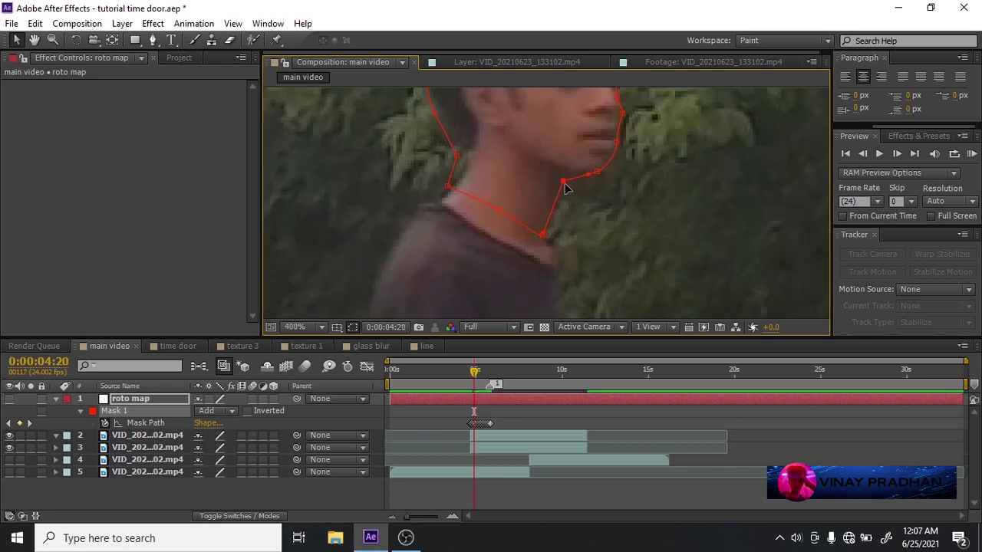
Complete the head mask keyframes from 0:00:04:20 back to the start of the roto layer at 0:00:04:15.
key(Page_Up)
key(equal)
key(equal)
key(equal)
drag(583, 149, 495, 210)
scroll(496, 211, down, 1)
key(Page_Up)
key(Page_Up)
key(Page_Up)
Rename the finished mask as head and draw a second mask named body around the man's torso.
click(114, 410)
key(Return)
text(headg)
click(502, 195)
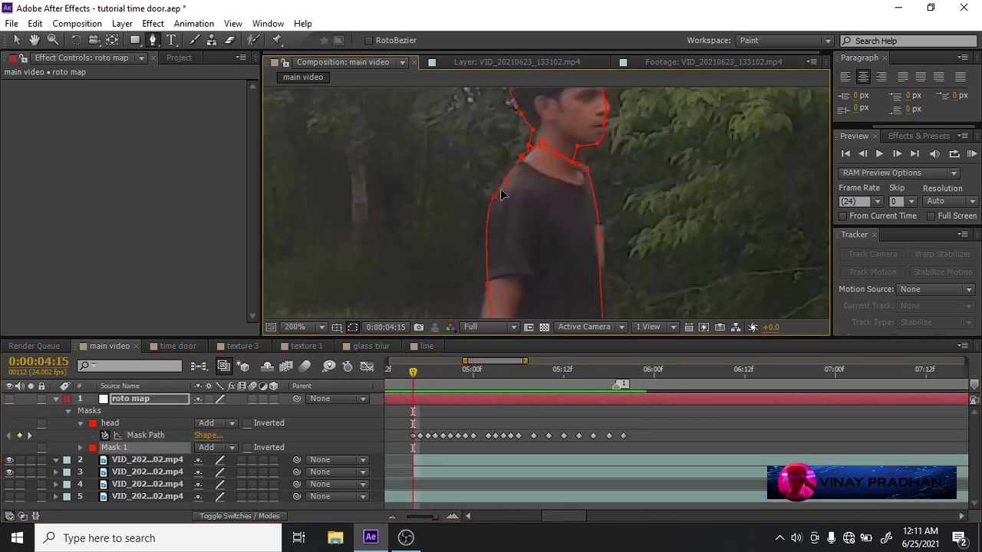
text(body)
Keyframe the body mask around the torso frame by frame from 0:00:04:15 to 0:00:05:01.
key(Page_Down)
key(Page_Down)
key(Page_Down)
key(Page_Down)
key(Page_Down)
key(Page_Down)
key(Page_Down)
key(Page_Down)
key(Page_Down)
scroll(568, 178, up, 1)
key(Return)
key(Page_Down)
drag(734, 232, 703, 130)
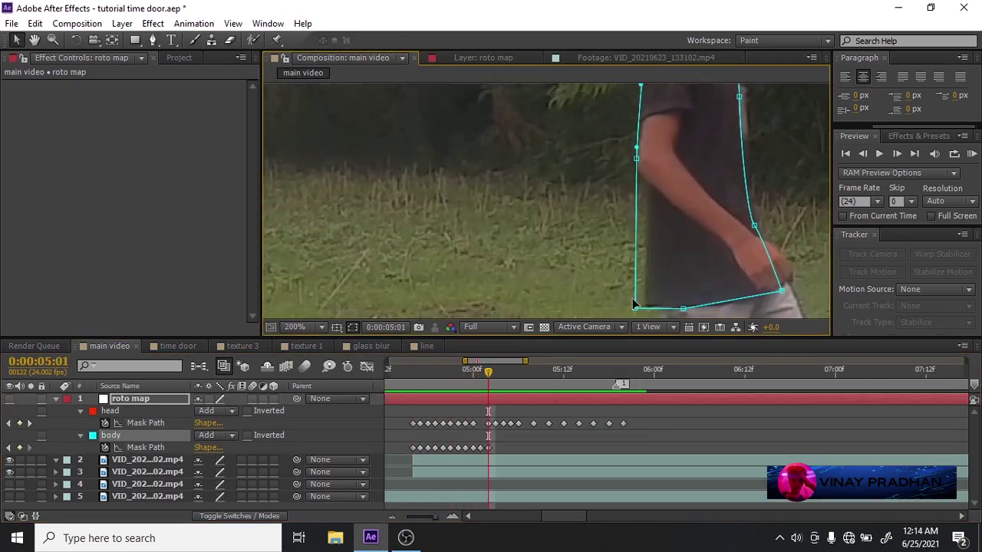
Extend the body mask keyframes to 0:00:05:03 and fit the mask at 0:00:05:20 and 0:00:05:16.
key(Page_Down)
key(Page_Down)
click(622, 370)
scroll(642, 230, down, 1)
key(Page_Up)
key(Page_Up)
key(Page_Up)
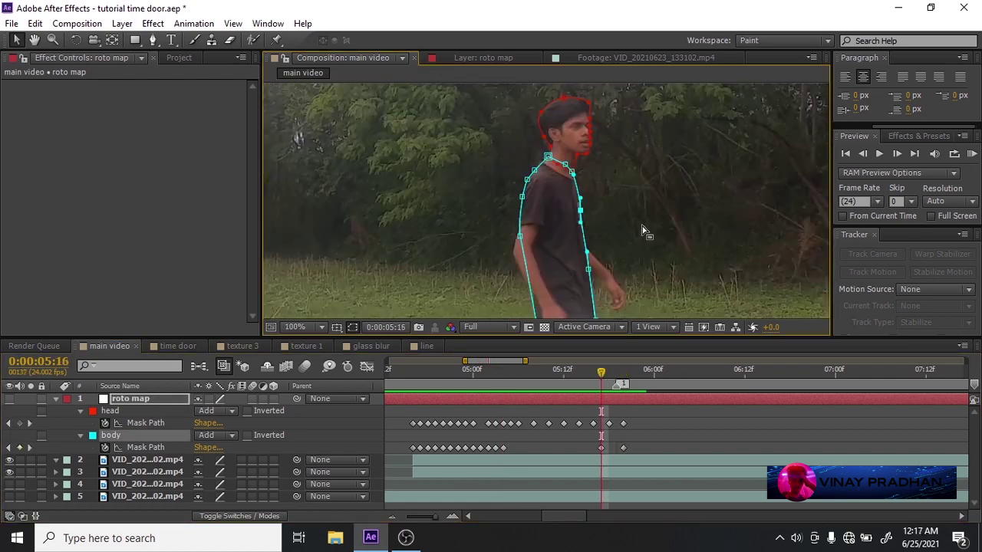
Fill in the body mask keyframes going back from 0:00:05:16 and collapse the roto map layer.
key(Page_Up)
key(Page_Up)
key(Page_Up)
key(Page_Up)
key(Page_Up)
key(Page_Up)
key(Page_Up)
scroll(458, 244, up, 1)
key(Page_Up)
key(Page_Up)
key(Page_Up)
key(Page_Up)
key(Page_Up)
key(Page_Up)
click(56, 399)
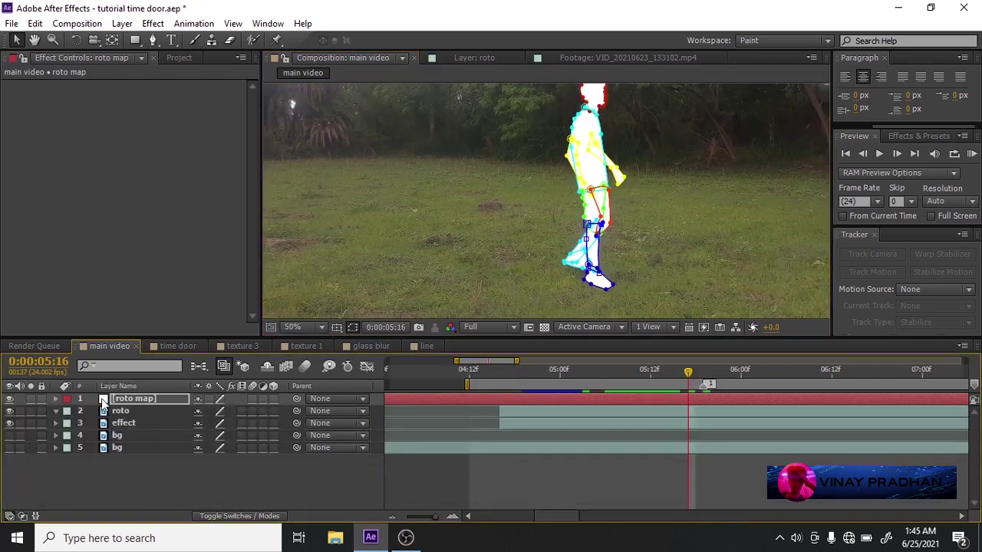
Set the roto layer's track matte to Alpha Matte "[roto map]" and solo the roto layer.
click(133, 483)
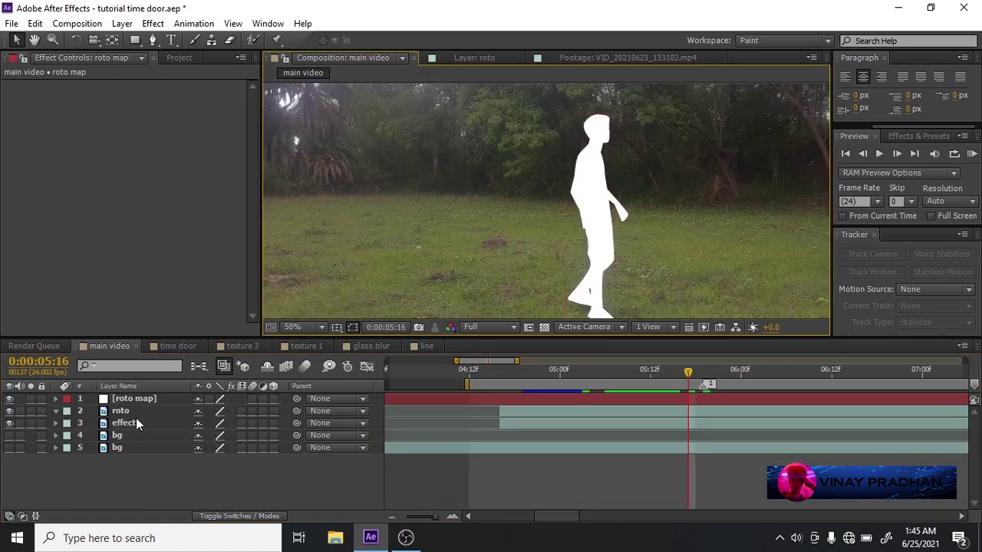
click(131, 412)
click(338, 412)
click(290, 476)
click(242, 517)
click(291, 412)
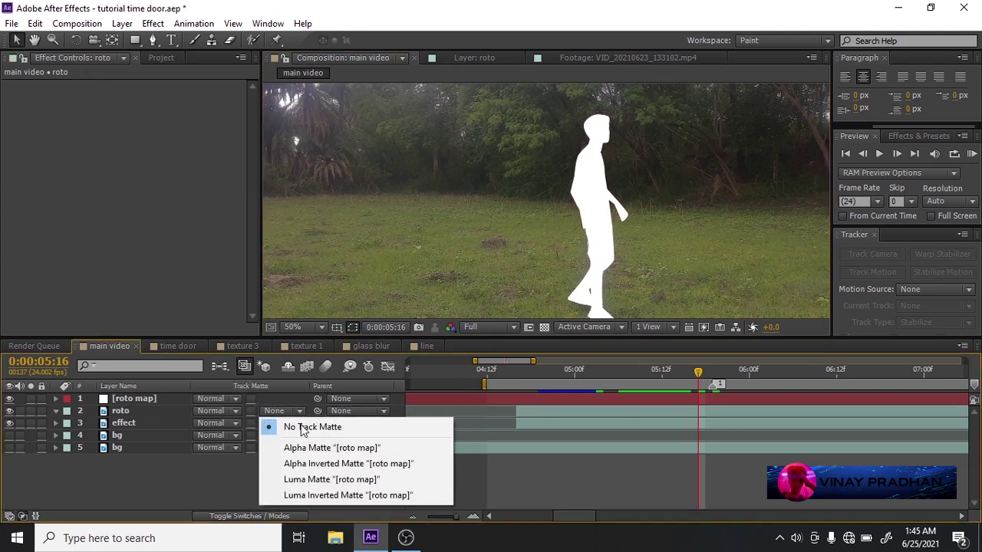
click(303, 448)
click(31, 411)
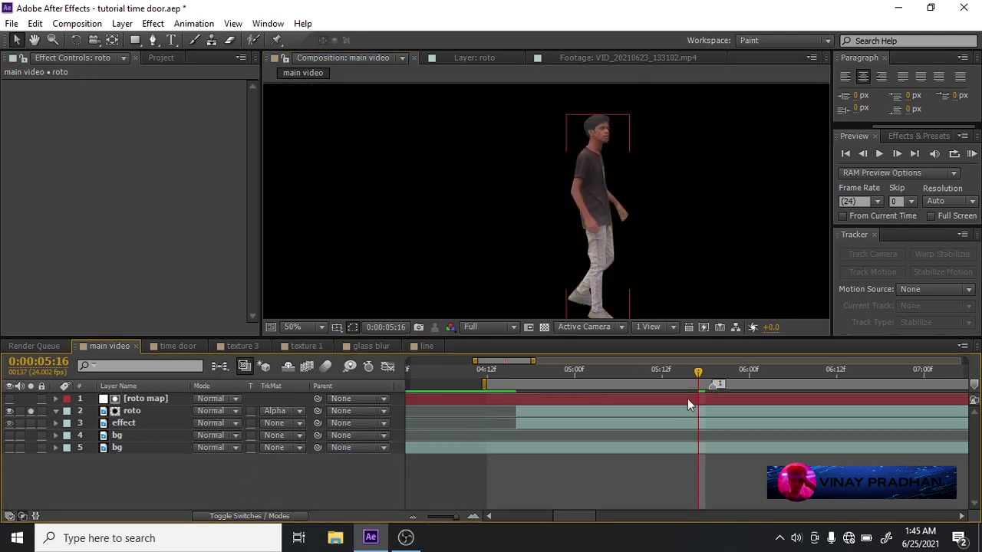
Show the feather of all masks on the roto map layer and increase it slightly for the selected masks.
click(642, 371)
click(151, 399)
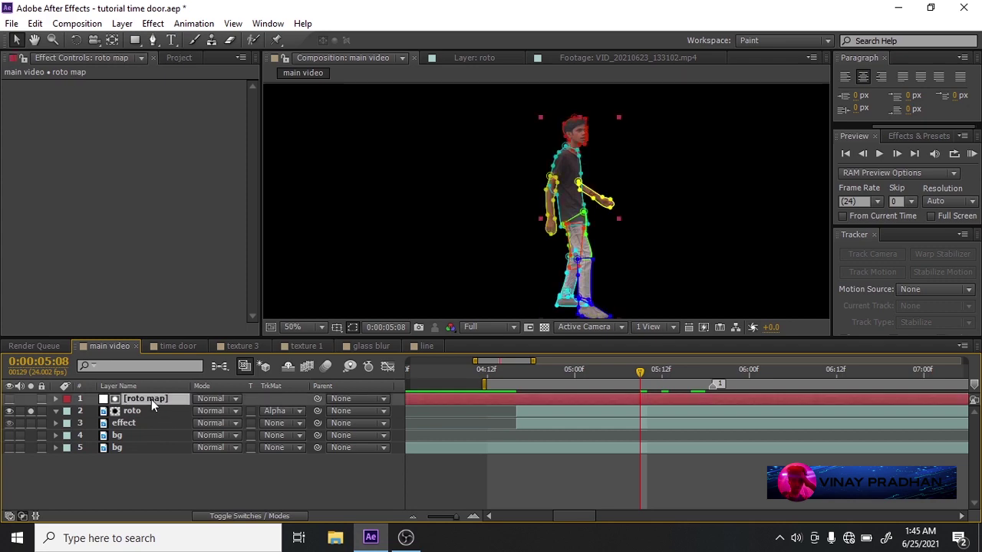
key(f)
scroll(131, 435, down, 2)
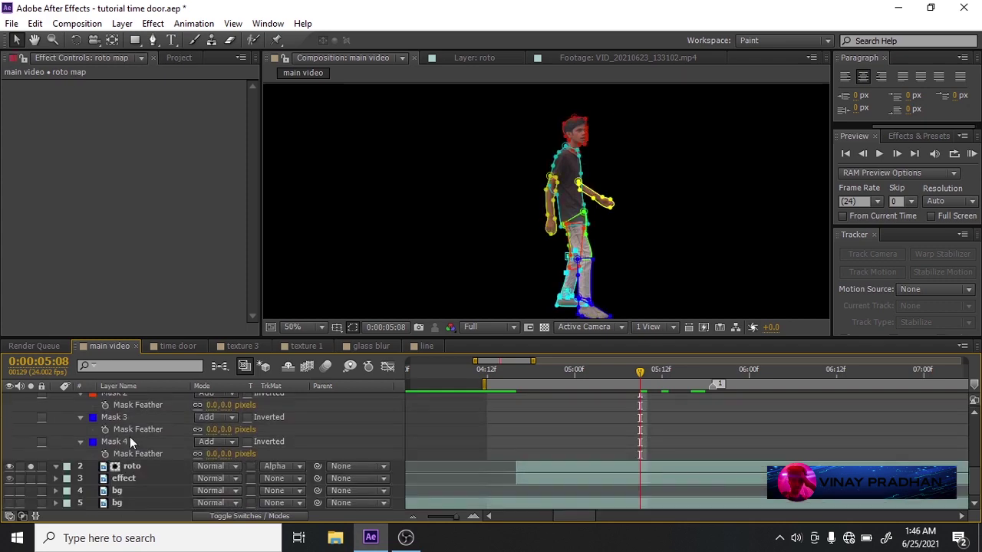
shift+click(130, 438)
drag(230, 406, 234, 406)
click(352, 327)
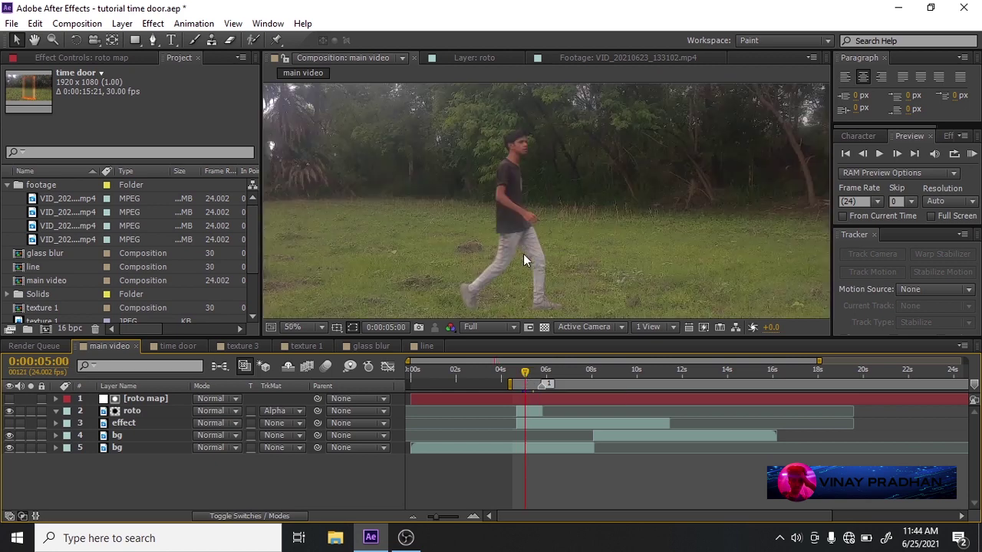
Check the roto cutout against the background by hiding and showing the lowest bg layer.
scroll(525, 257, down, 2)
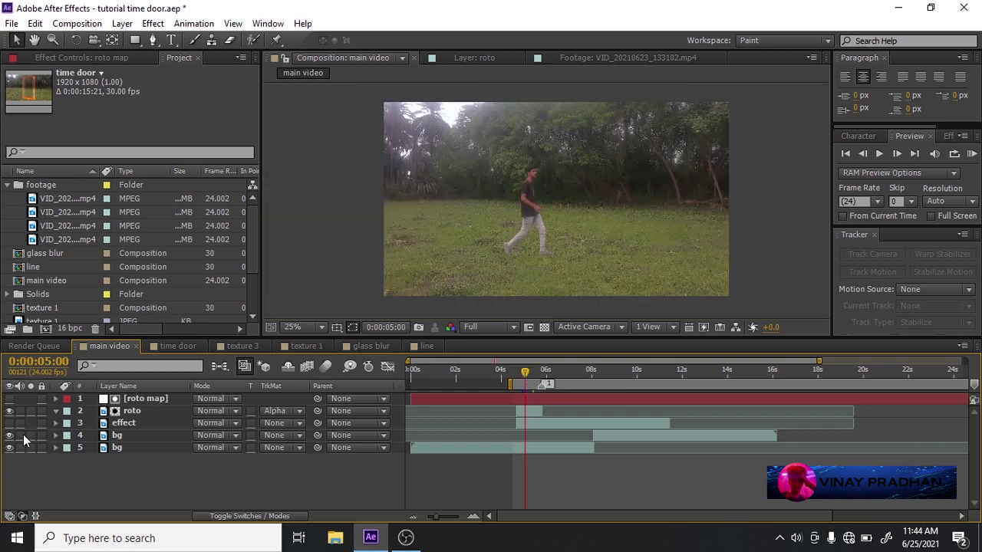
click(9, 448)
click(9, 448)
click(527, 414)
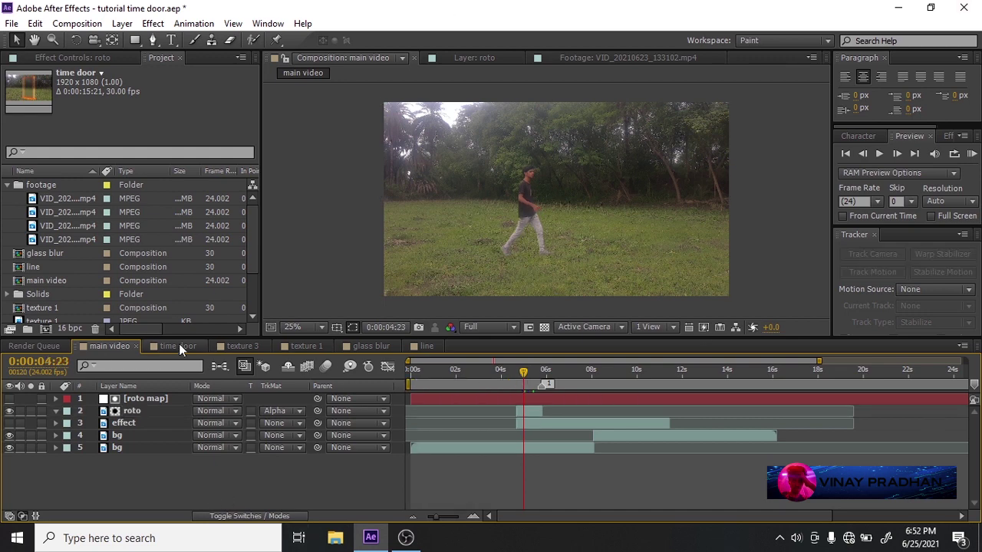
Copy all layers from control to the lower reflection in the time door composition and paste them into main video.
click(179, 347)
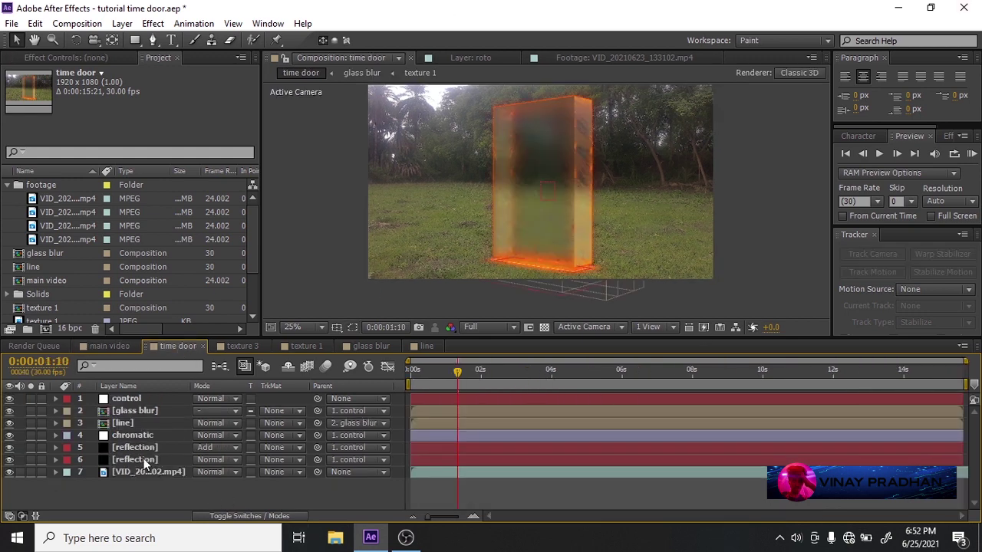
click(145, 464)
shift+click(161, 399)
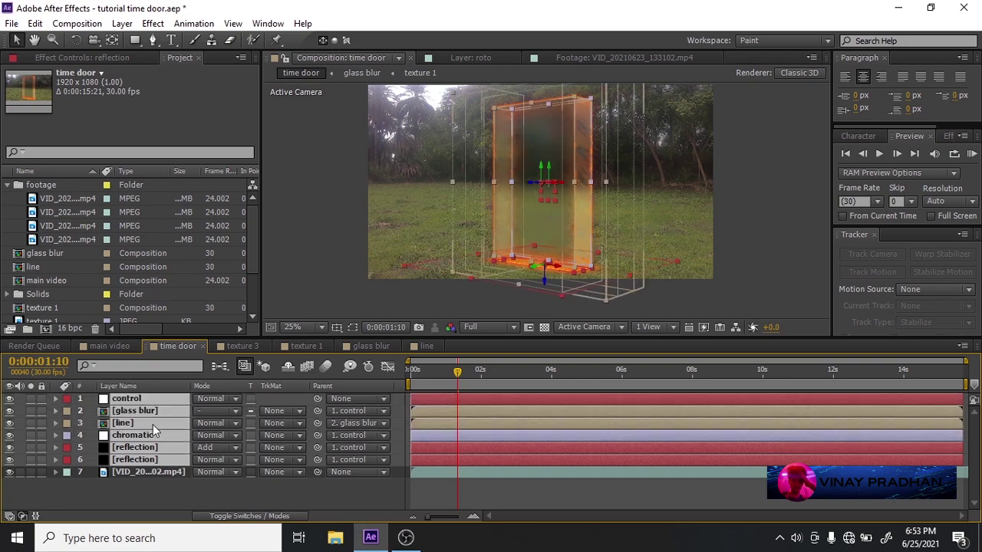
right_click(155, 435)
right_click(111, 426)
click(96, 491)
click(138, 461)
shift+click(145, 401)
key(ctrl+shift+c)
click(109, 346)
key(ctrl+v)
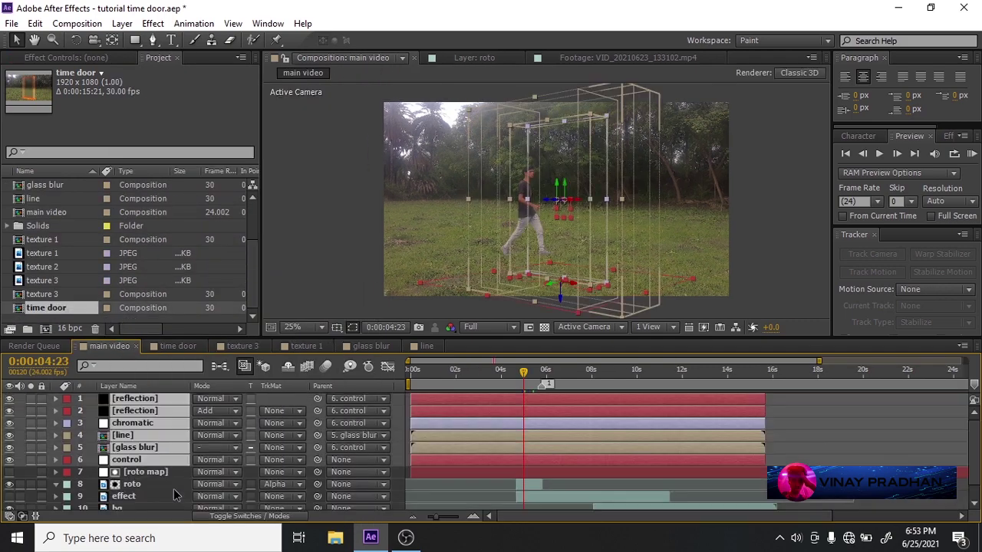
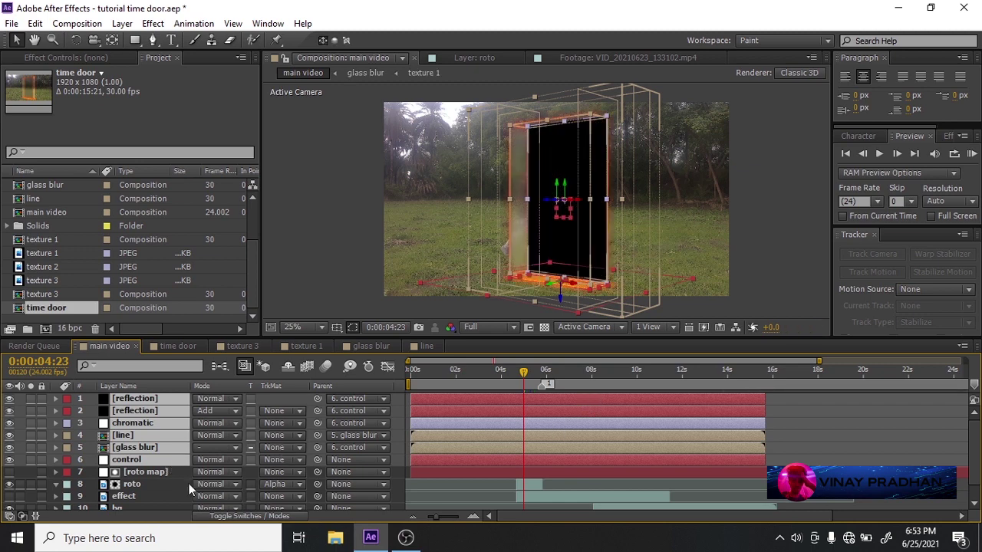
Toggle the visibility of the roto, lowest bg and pasted door layers to check how the door renders.
click(240, 516)
click(10, 483)
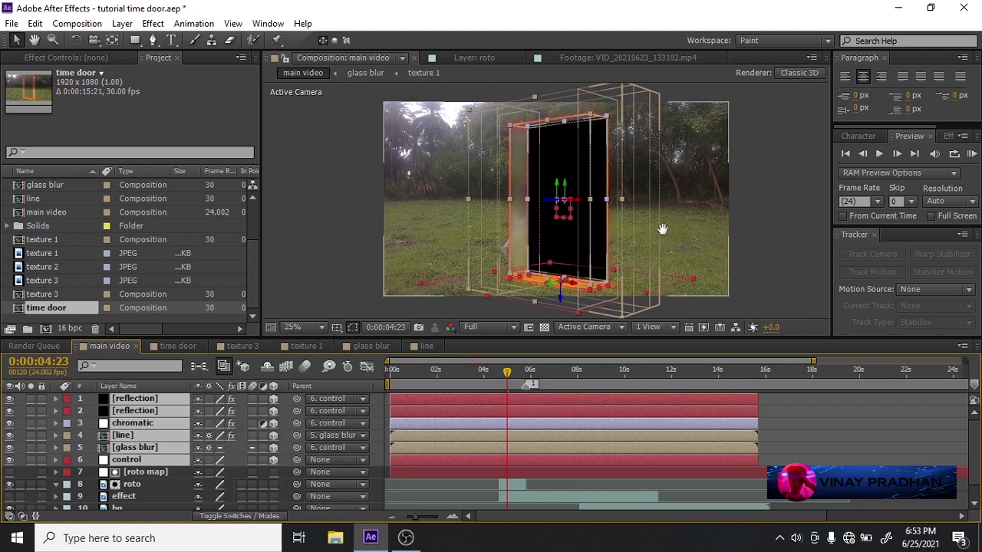
scroll(10, 491, down, 1)
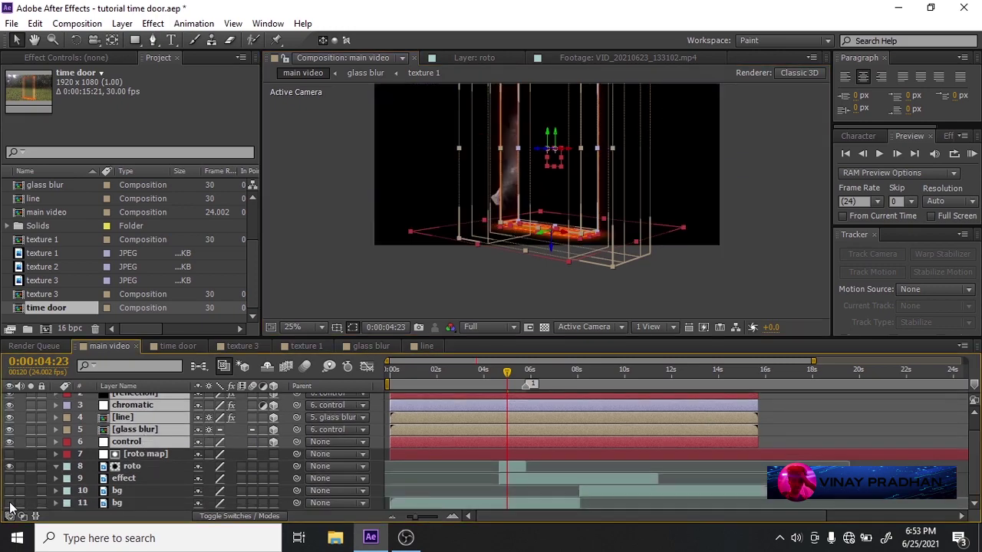
click(9, 503)
drag(9, 442, 11, 412)
click(11, 408)
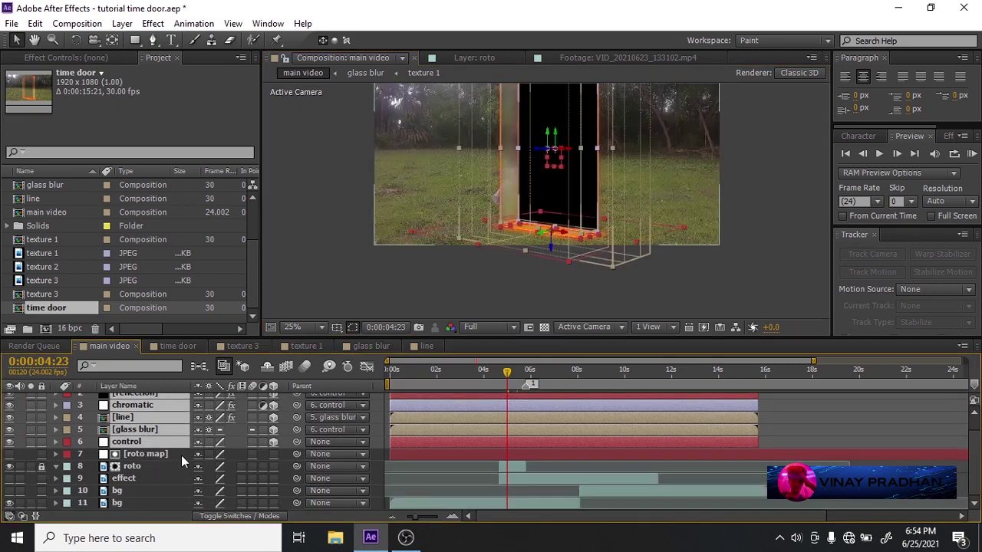
Reorder the pasted layers as control, glass blur, line, both reflections and chromatic, all above roto map.
click(161, 476)
click(140, 406)
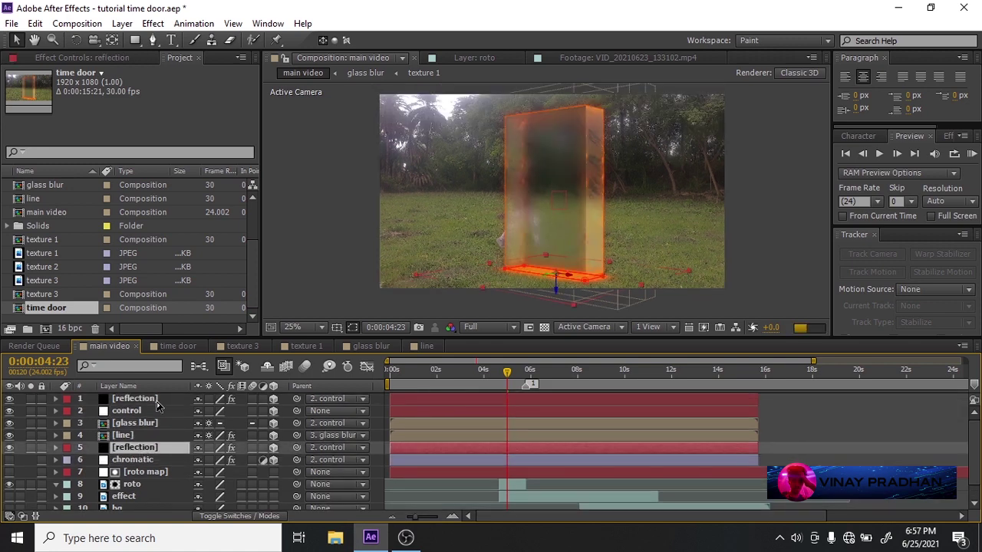
drag(156, 401, 160, 456)
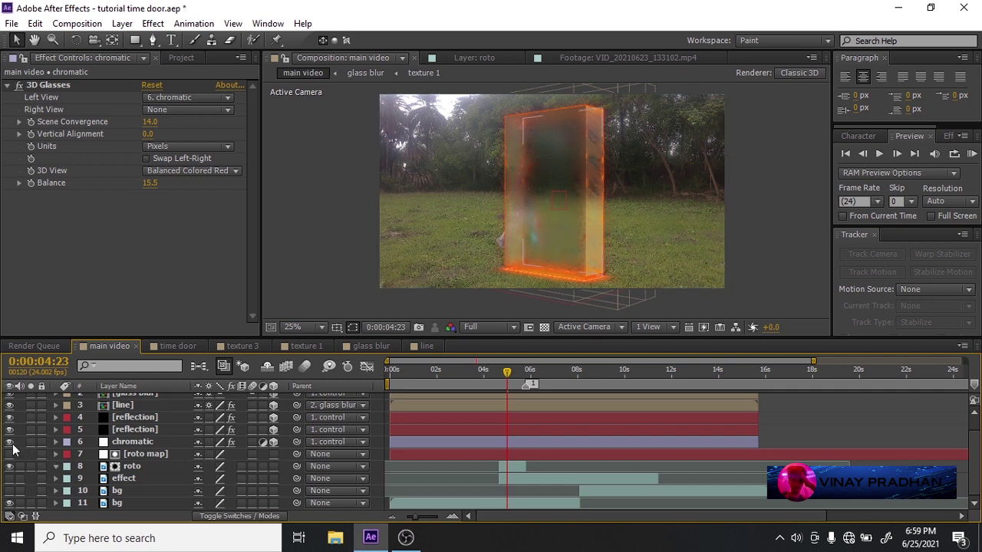
scroll(591, 134, down, 1)
click(148, 443)
scroll(156, 407, up, 1)
Set the Y orientation of the control layer to 293°.
click(159, 402)
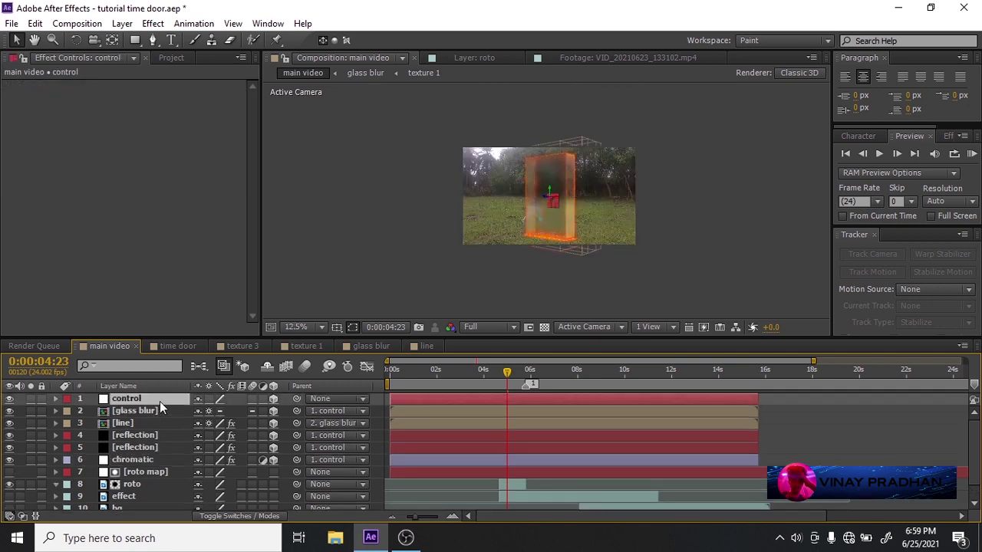
key(r)
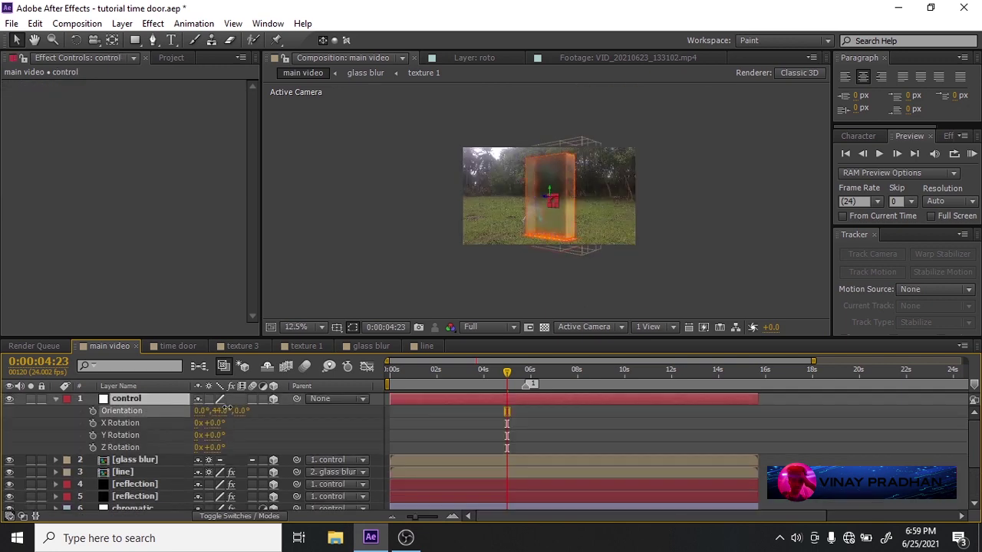
drag(229, 408, 261, 413)
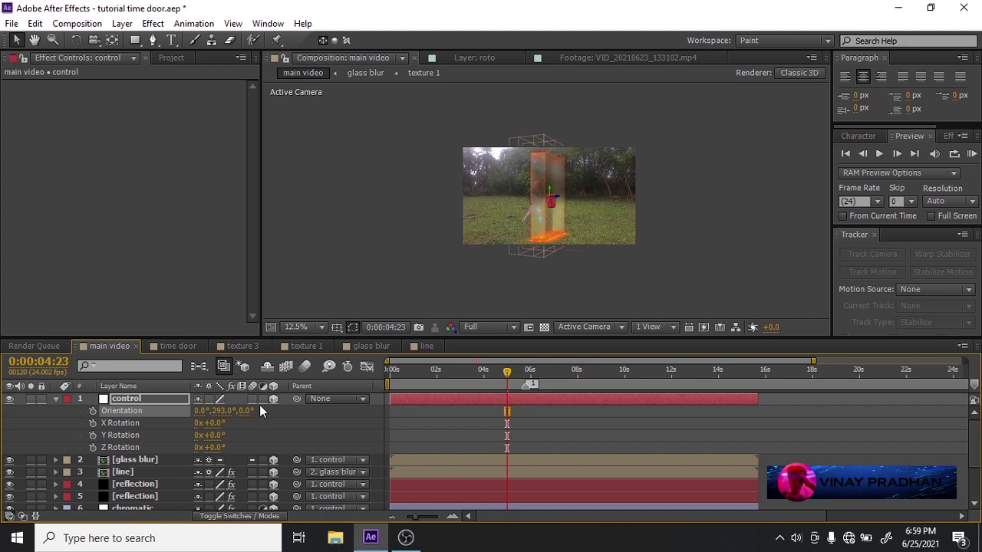
Scale the control layer to 93, 96 and 58% on X, Y and Z.
scroll(580, 206, up, 2)
key(s)
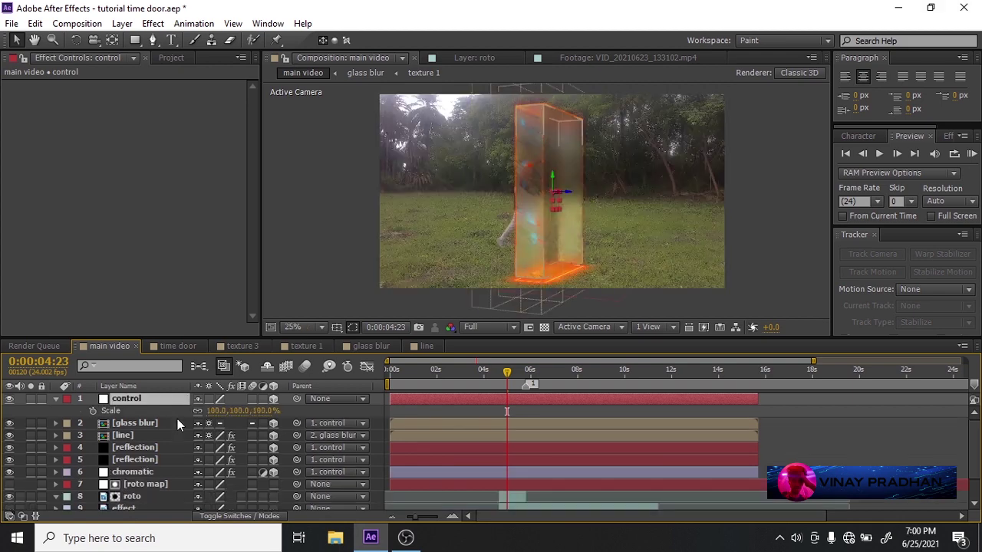
mouse_move(213, 411)
mouse_down()
mouse_move(206, 419)
mouse_move(231, 415)
mouse_up()
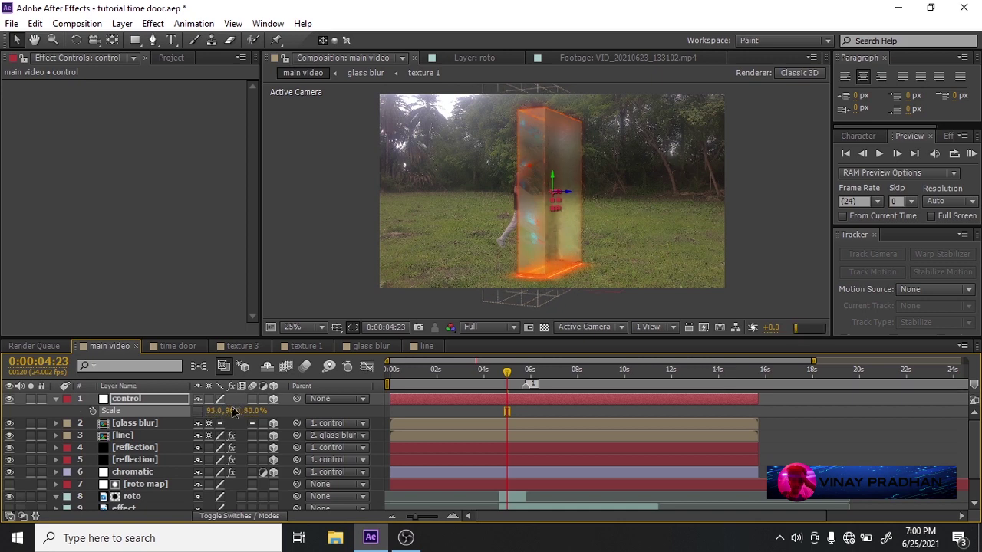
drag(234, 412, 236, 421)
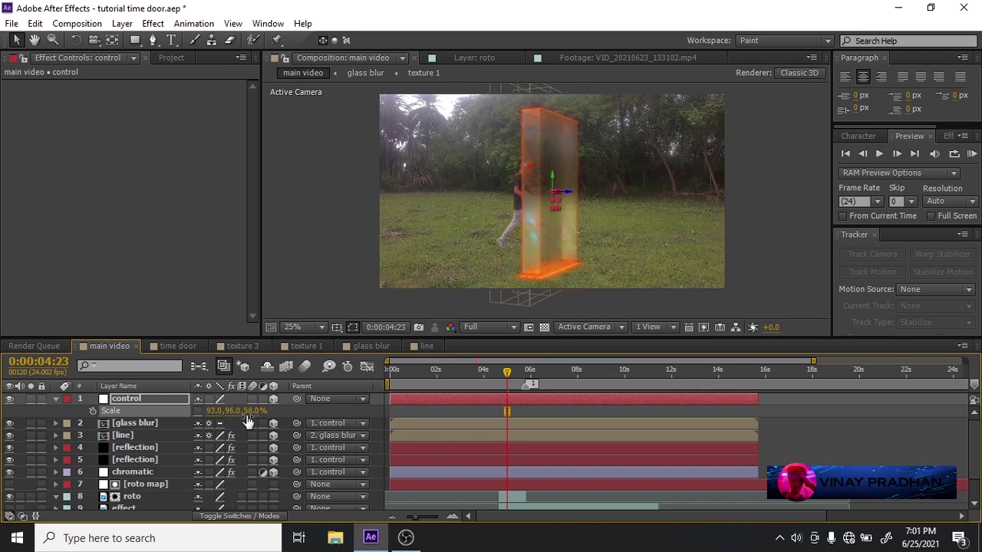
Slide the control layer along its Z axis to reposition the door beside the walking man.
drag(568, 191, 526, 183)
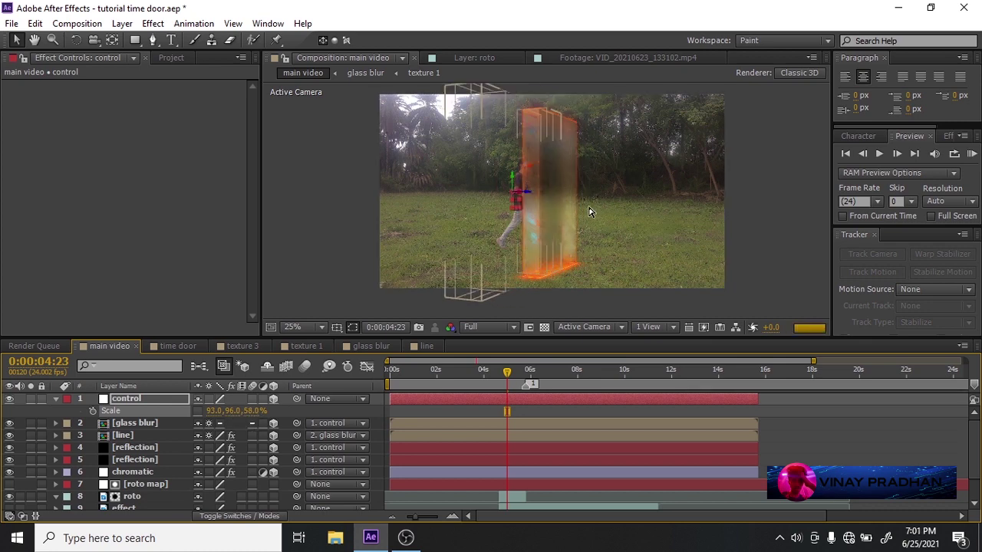
scroll(582, 197, up, 2)
scroll(597, 228, down, 2)
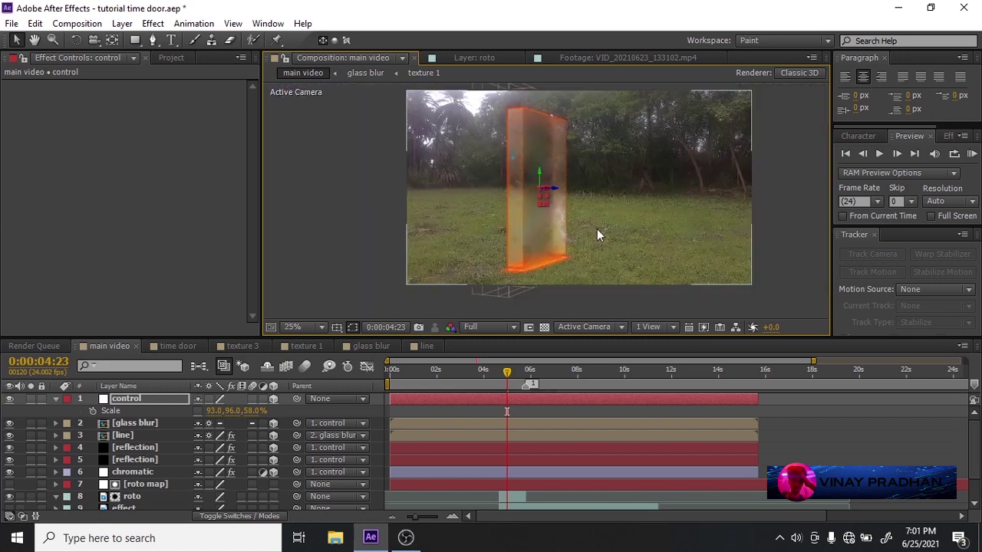
drag(551, 193, 619, 153)
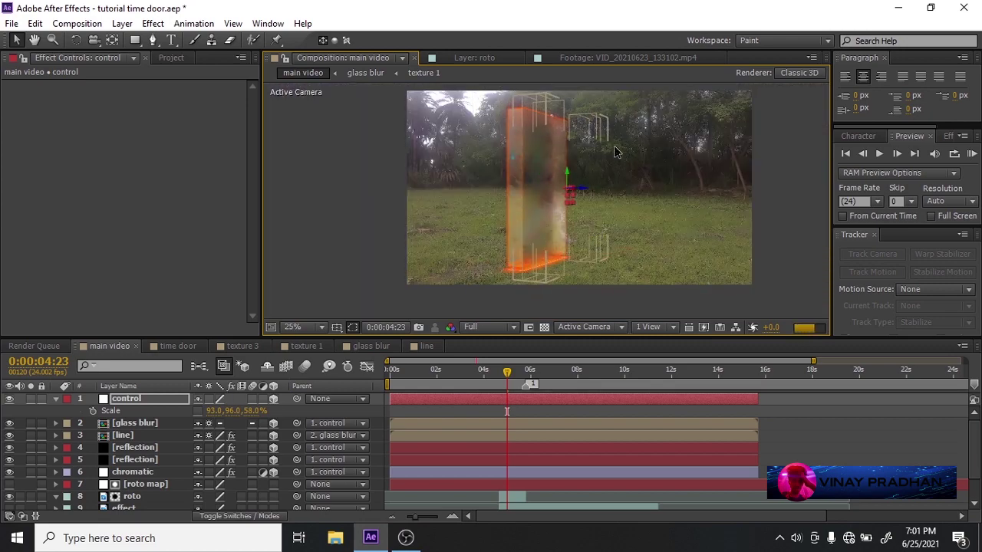
scroll(598, 235, up, 2)
Set the preview resolution to Third and refine the door's position on the grass around the walking man.
click(491, 328)
click(482, 363)
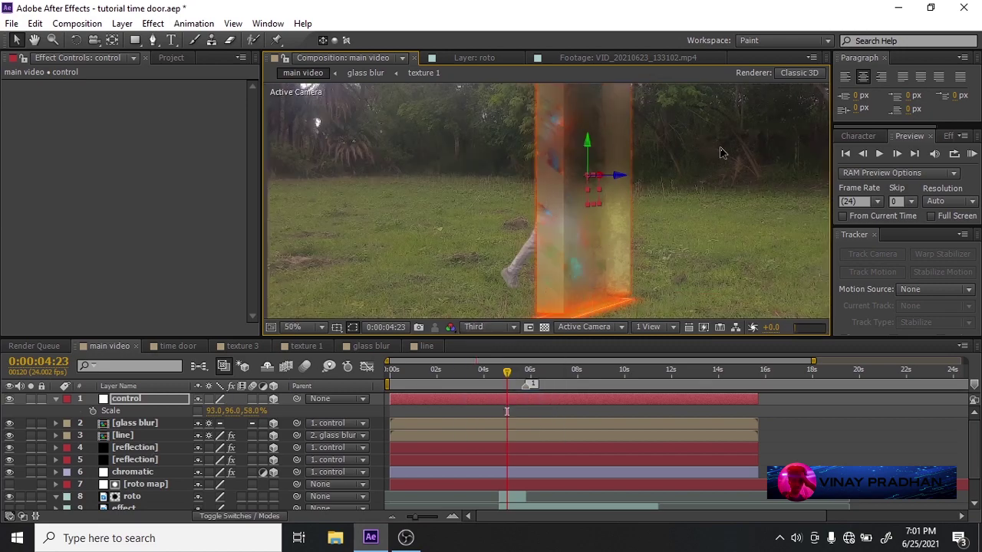
scroll(570, 207, down, 1)
scroll(569, 207, up, 1)
drag(570, 207, 618, 185)
drag(668, 150, 598, 144)
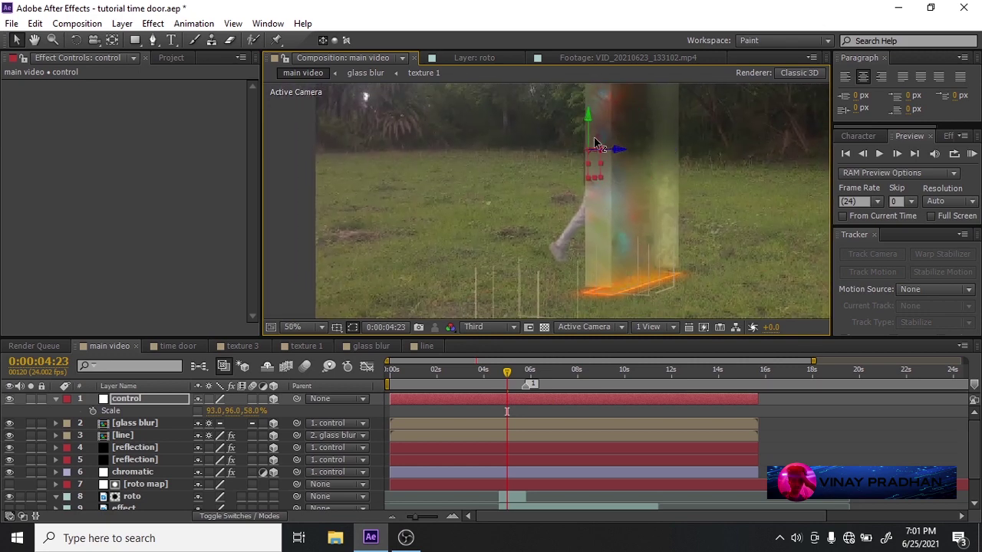
scroll(690, 172, down, 1)
Move the roto map and roto layers to the top of the stack and check the man at 0:00:05:04.
click(123, 496)
scroll(69, 480, down, 1)
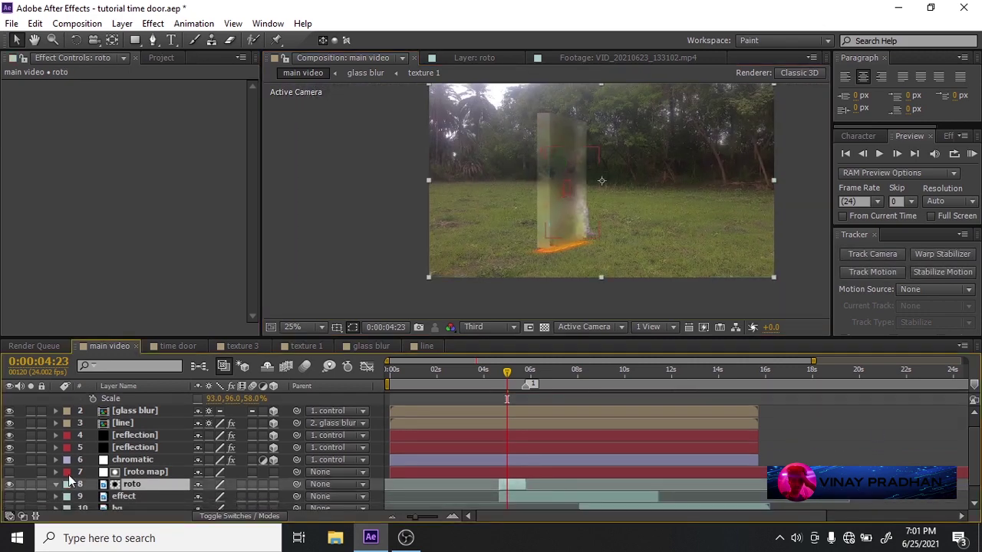
ctrl+click(147, 471)
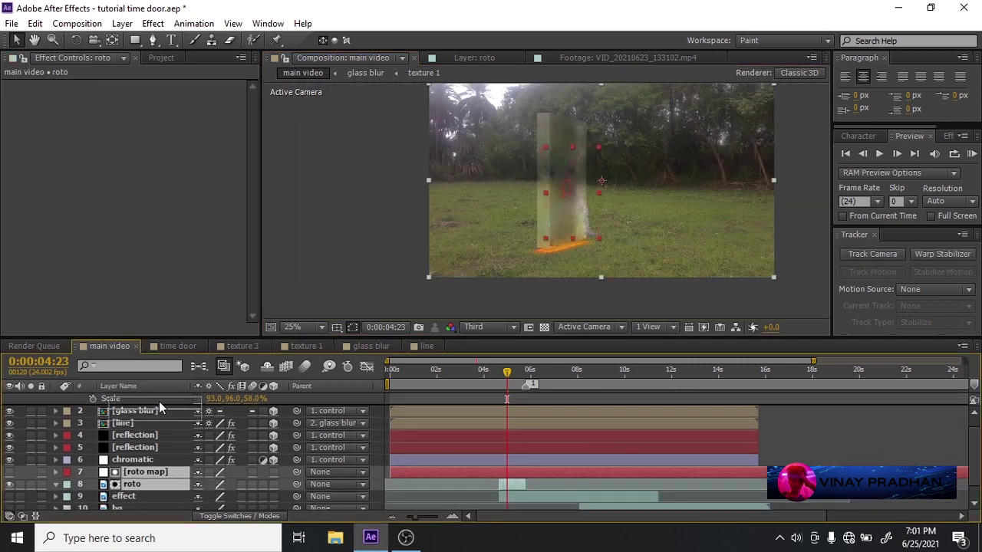
scroll(160, 398, up, 1)
key(ctrl+shift+])
scroll(590, 144, up, 1)
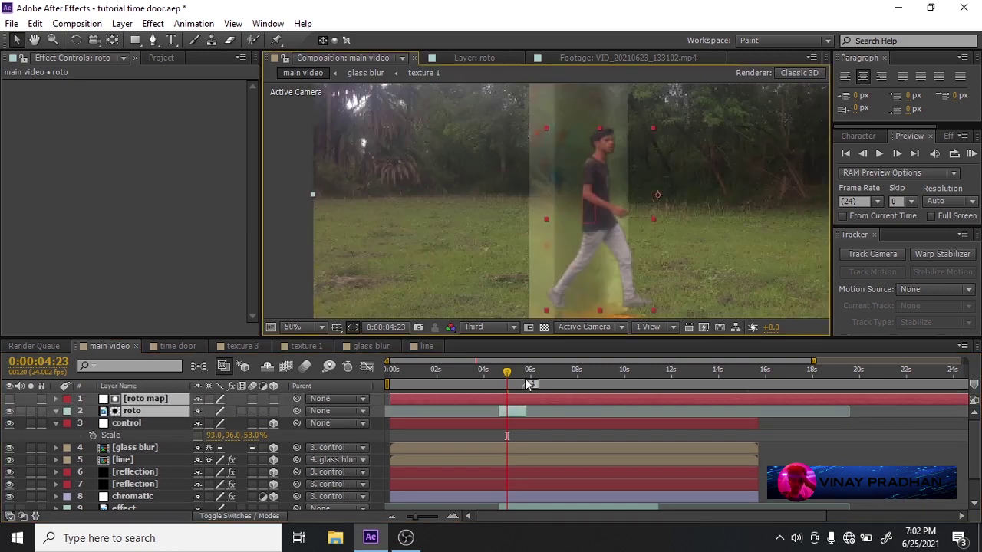
drag(512, 382, 511, 381)
scroll(659, 254, down, 1)
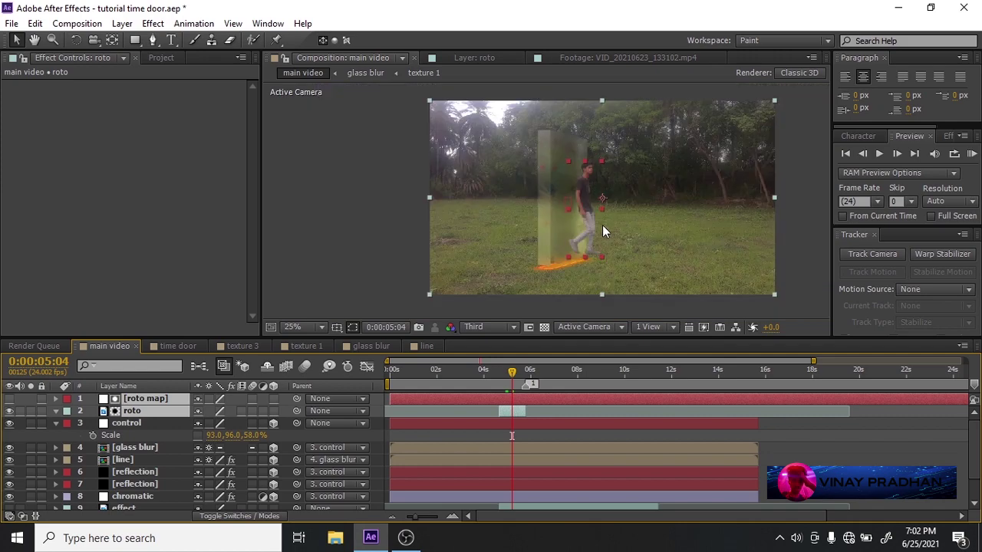
drag(576, 216, 597, 184)
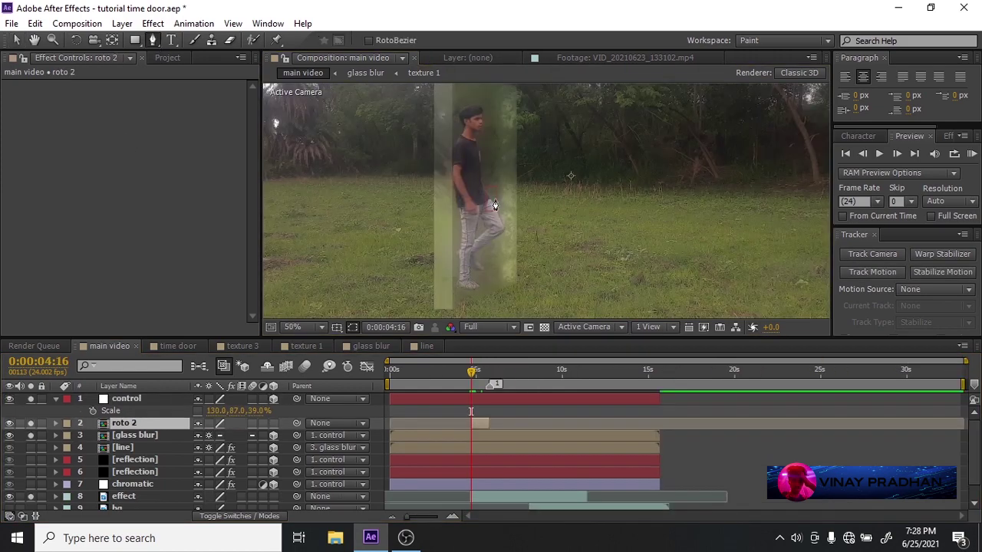
Draw a small curved mask around the man's front knee on roto 2 and feather it by 9 pixels.
click(493, 208)
click(488, 247)
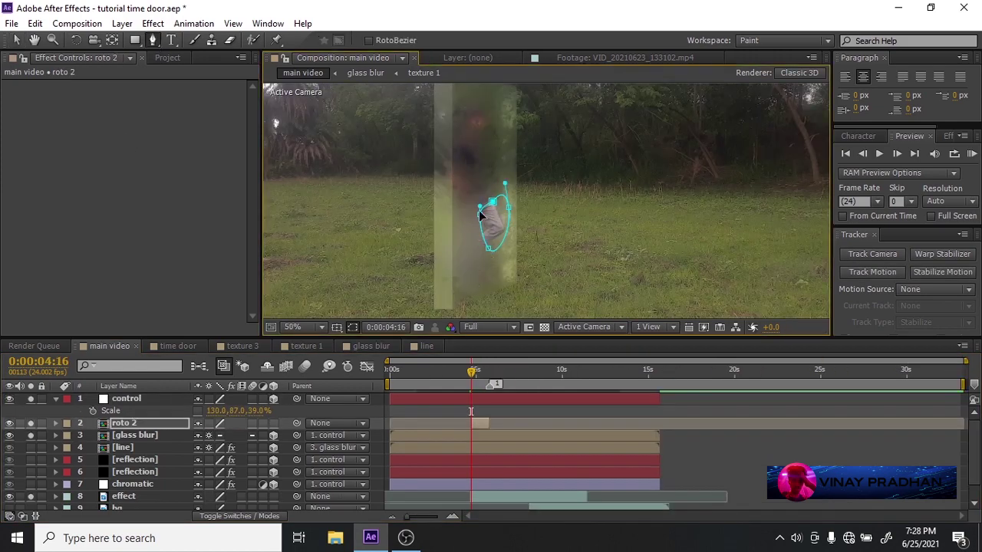
click(505, 184)
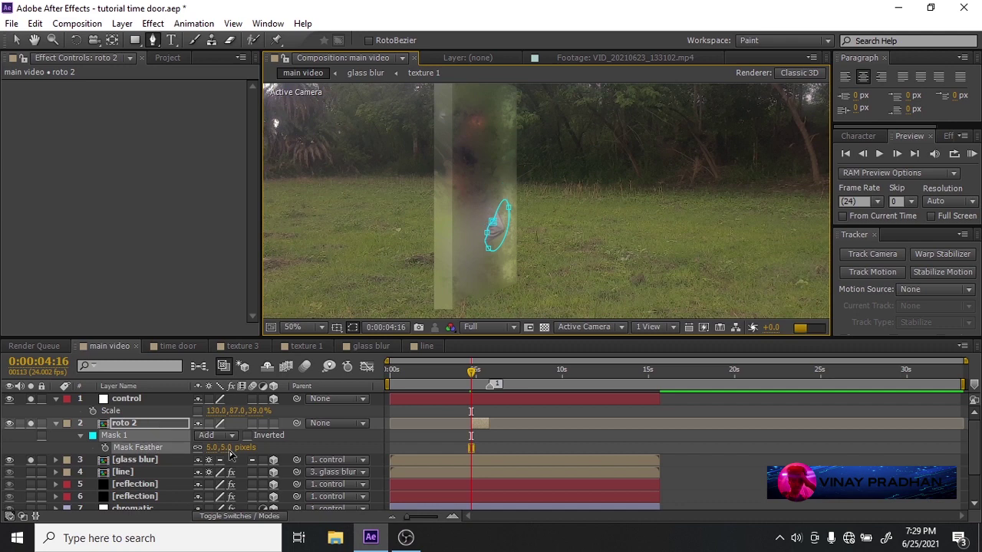
drag(230, 449, 236, 451)
click(122, 438)
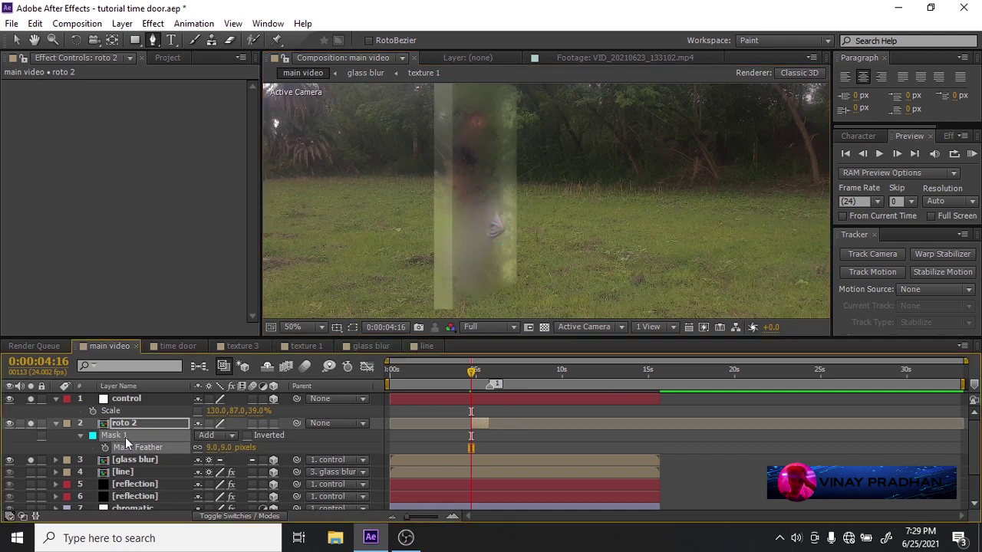
Keyframe Mask 1's path and reshape it frame by frame around the emerging leg up to 0:00:04:20.
key(m)
key(Page_Down)
key(Page_Down)
click(177, 422)
drag(518, 202, 537, 289)
key(Page_Down)
drag(488, 248, 486, 265)
key(Page_Up)
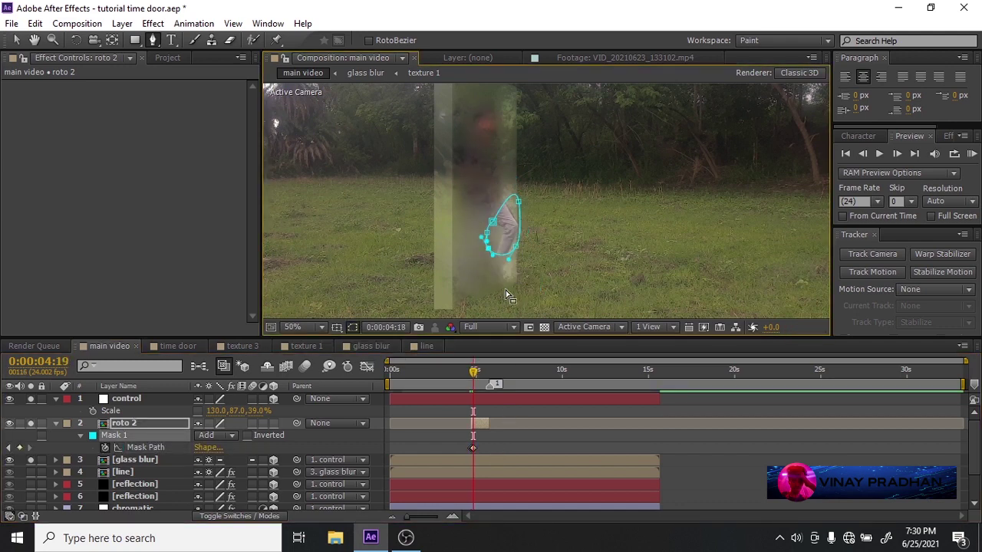
key(Page_Down)
key(Page_Down)
drag(537, 288, 540, 289)
Set Mask 1's mode to None and outline the man's torso with a second mask on roto 2.
click(153, 423)
click(217, 436)
click(235, 326)
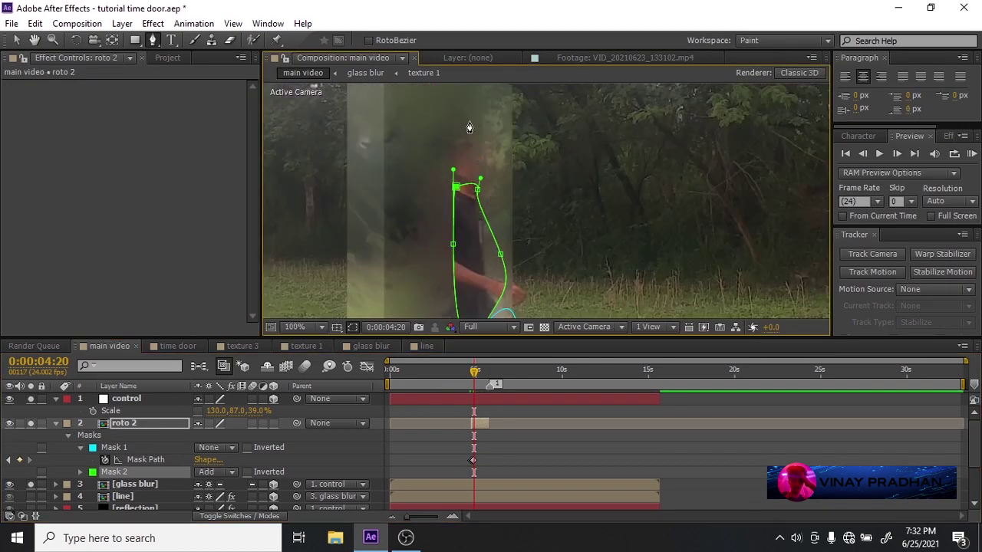
Draw a third mask around the man's head and set Mask 1's mode to Add.
click(435, 159)
click(217, 448)
click(231, 352)
drag(492, 178, 500, 158)
drag(481, 125, 487, 116)
drag(546, 271, 545, 192)
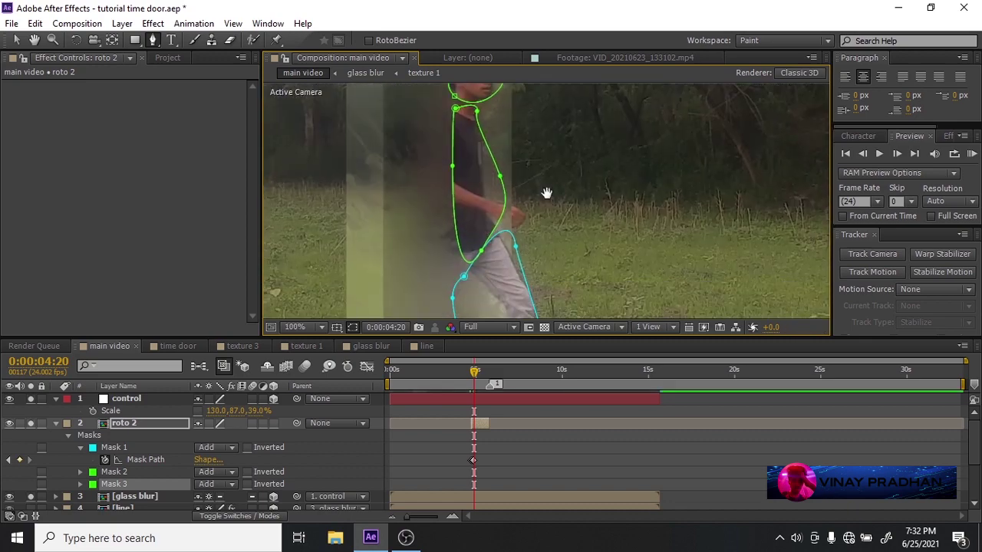
Show the path properties of Mask 2 and Mask 3 at 0:00:04:19 and set the preview resolution to Half.
shift+click(114, 472)
key(m)
key(Page_Up)
click(489, 327)
click(482, 381)
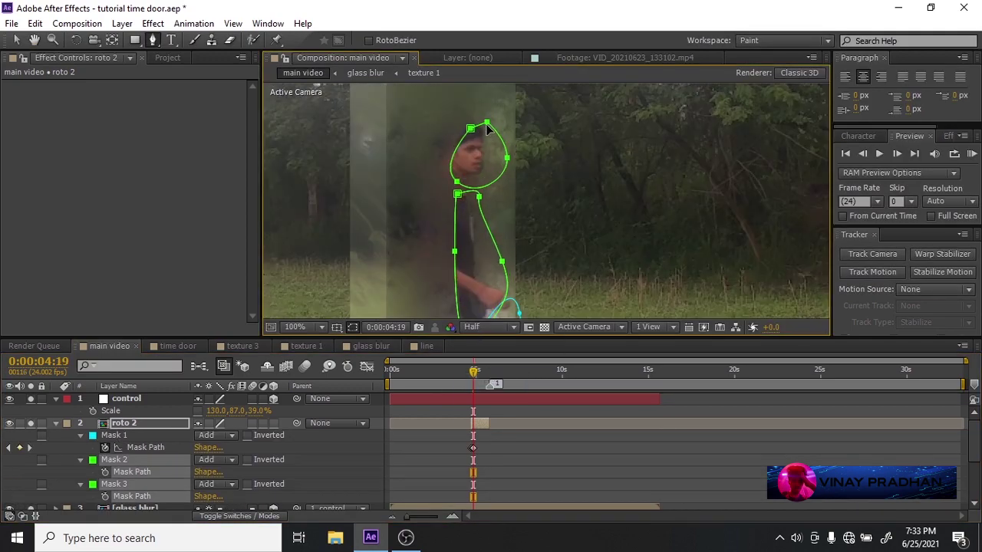
Try to reshape the torso and head masks around 0:00:04:18 without path keyframes.
click(484, 287)
drag(488, 260, 514, 243)
key(Page_Up)
drag(542, 220, 526, 218)
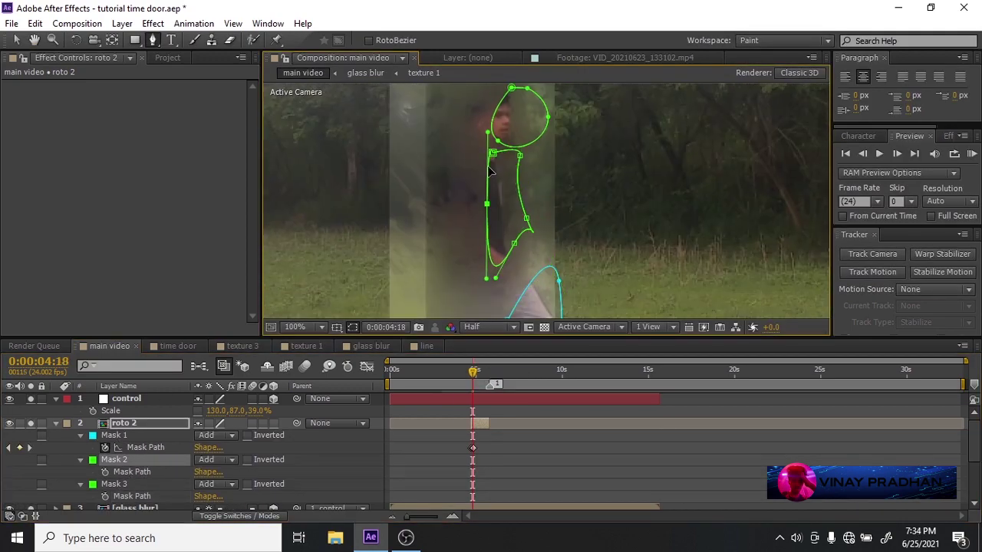
drag(486, 279, 486, 225)
drag(486, 204, 483, 193)
drag(511, 87, 502, 95)
key(Page_Up)
scroll(530, 192, down, 1)
key(Page_Down)
key(Page_Down)
key(Page_Down)
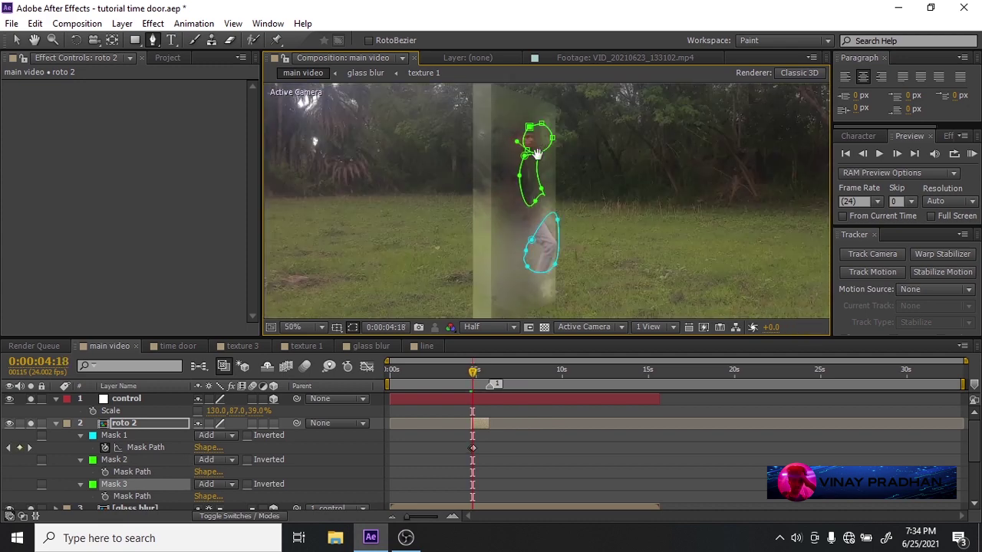
Undo the path keyframing and the recent reshaping of the torso and head masks.
click(105, 472)
click(105, 497)
key(ctrl+z)
key(ctrl+z)
key(ctrl+z)
key(ctrl+z)
key(ctrl+z)
key(ctrl+z)
key(ctrl+z)
key(ctrl+z)
key(ctrl+z)
key(ctrl+z)
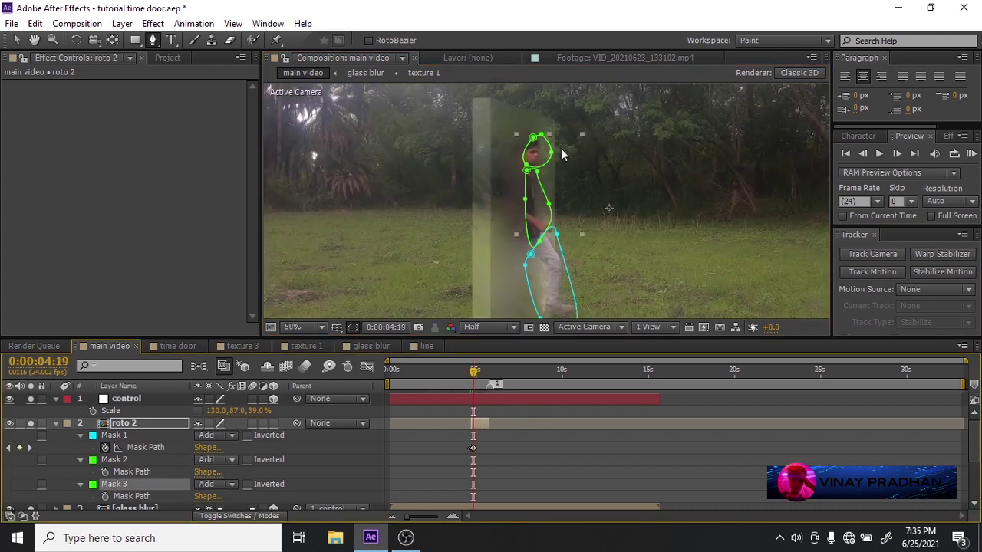
Turn on path keyframing for Mask 2 and Mask 3 and extend the torso mask over the forward hand.
click(105, 472)
click(105, 497)
drag(548, 204, 567, 222)
key(Page_Up)
key(Page_Up)
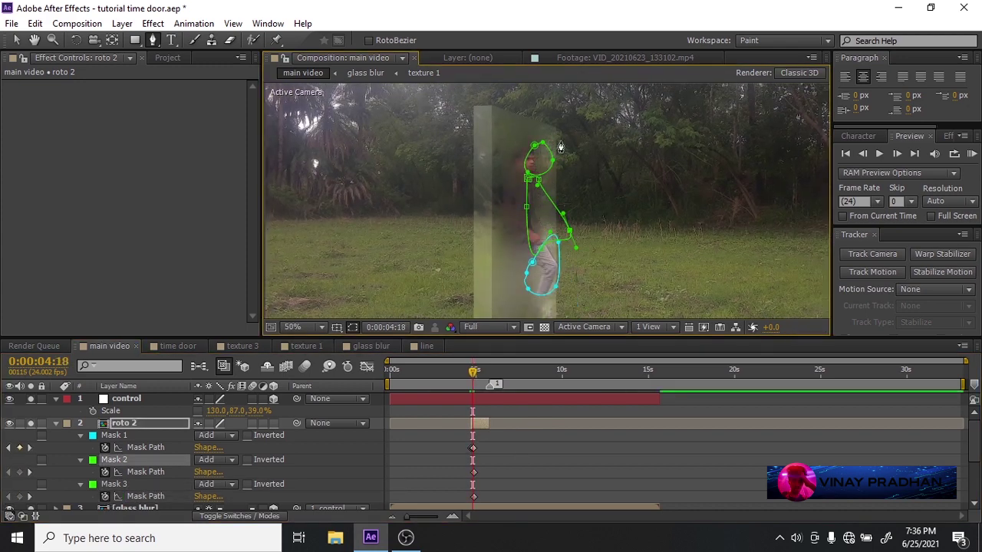
Reshape the torso mask between 0:00:04:16 and 0:00:04:18 to fit the man's body and arm.
scroll(550, 211, up, 1)
drag(572, 275, 563, 231)
drag(544, 265, 560, 239)
key(Page_Down)
key(Page_Down)
key(Page_Down)
key(Page_Down)
scroll(593, 176, down, 1)
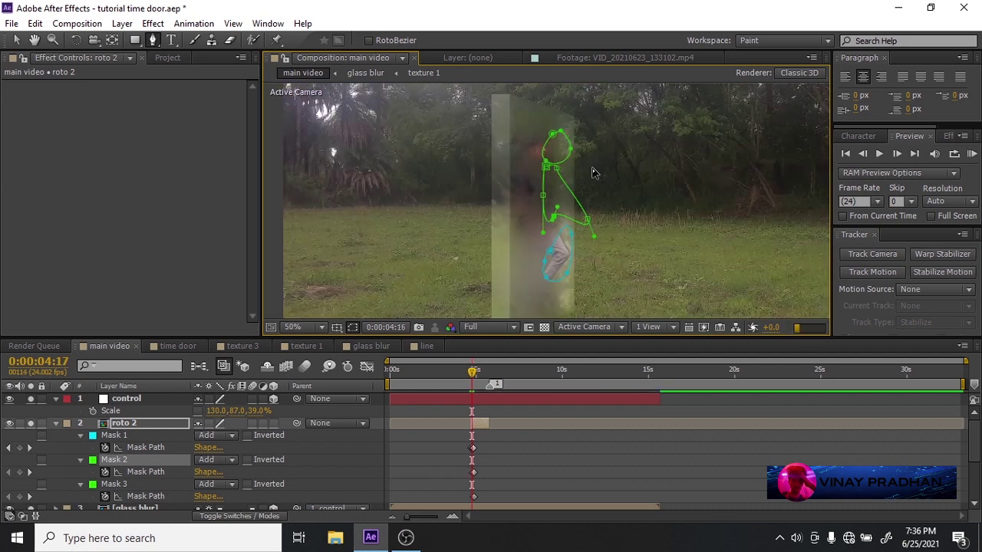
Keyframe the roto 2 masks from 0:00:05:02 back to 0:00:04:23 to follow the man.
drag(474, 374, 479, 378)
drag(596, 258, 616, 223)
key(Page_Up)
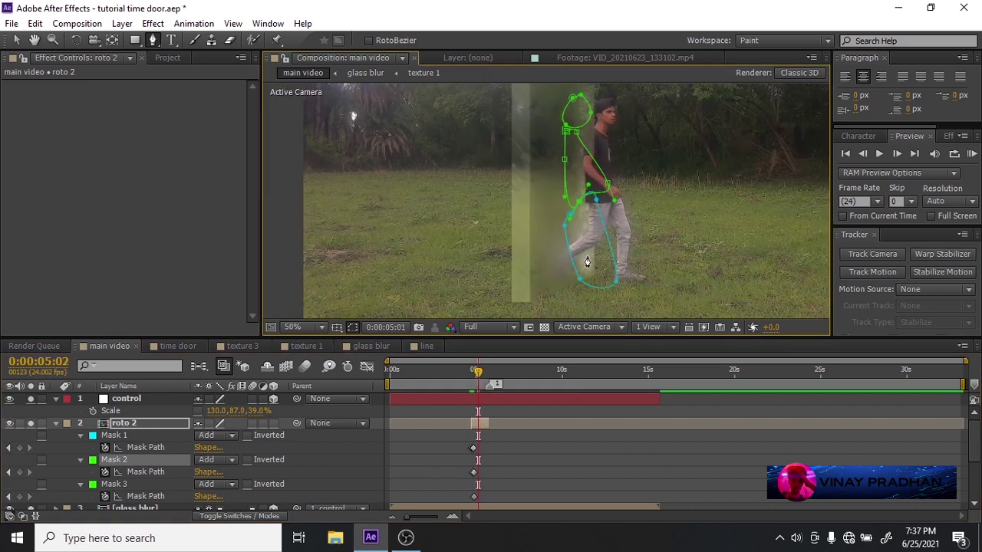
key(Page_Up)
scroll(599, 184, up, 1)
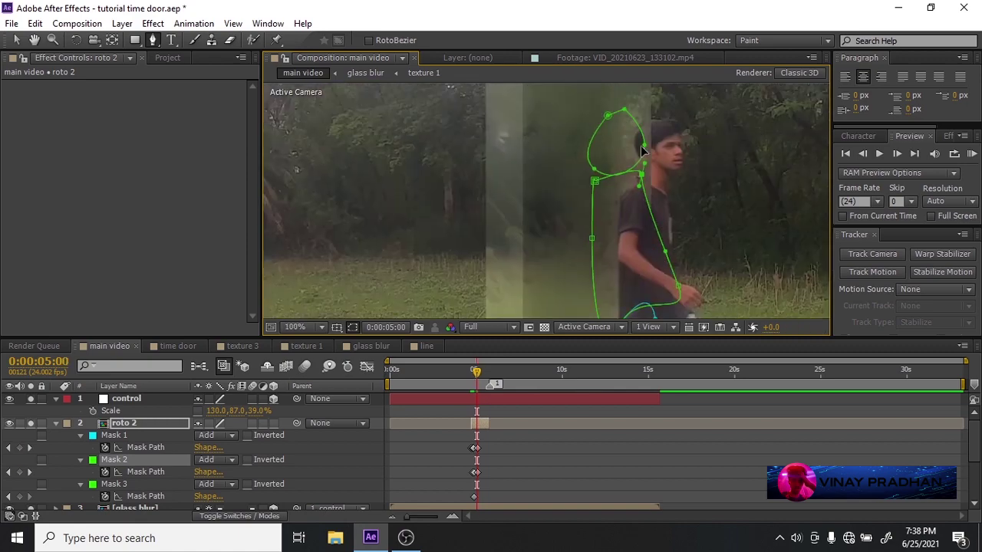
scroll(626, 203, down, 1)
key(Page_Up)
scroll(549, 245, down, 2)
scroll(568, 234, up, 3)
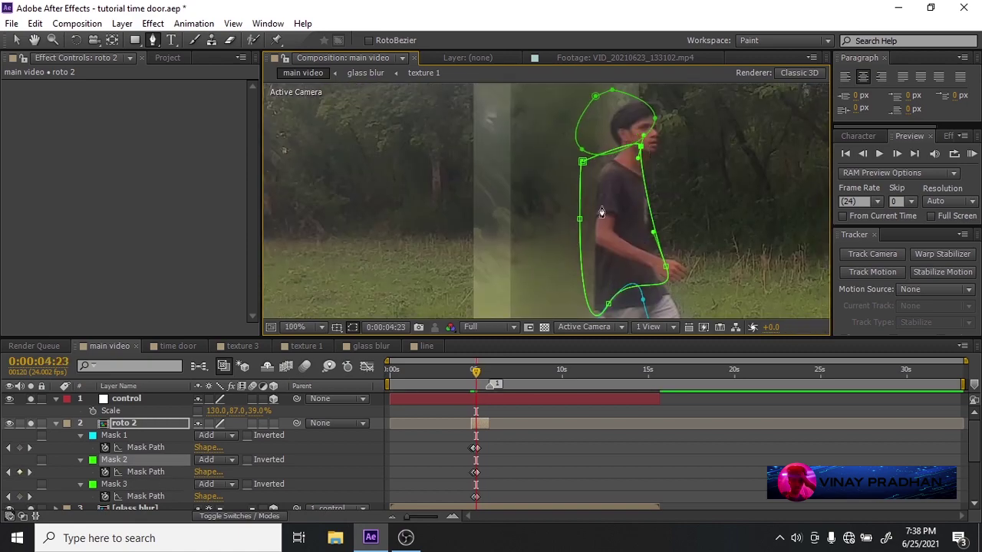
Refine the masks frame by frame from 0:00:04:22 back to 0:00:04:18 and add a mask around the rear forearm.
scroll(583, 230, down, 1)
key(Page_Up)
scroll(577, 239, up, 1)
scroll(586, 165, down, 1)
key(Page_Up)
scroll(574, 175, up, 1)
key(Page_Up)
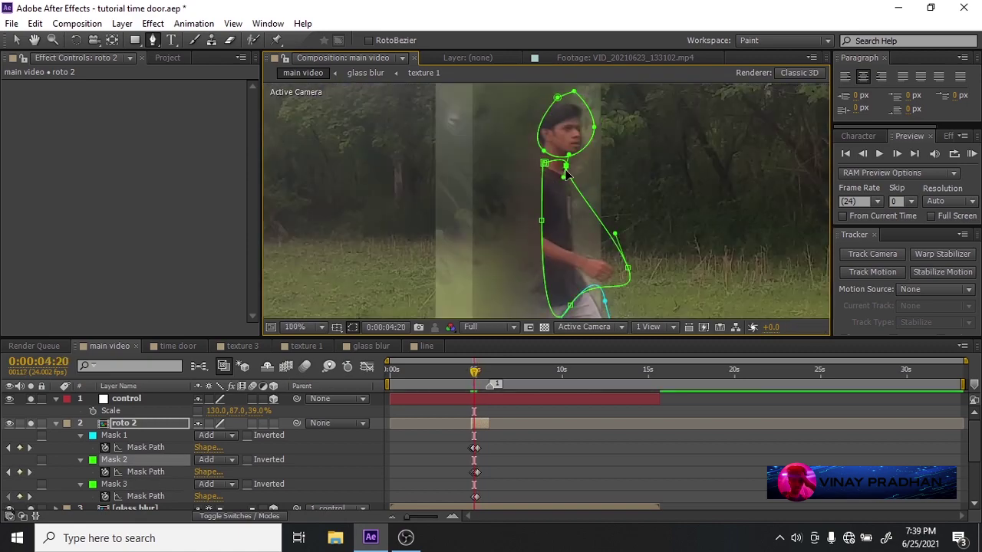
key(Page_Up)
key(Page_Up)
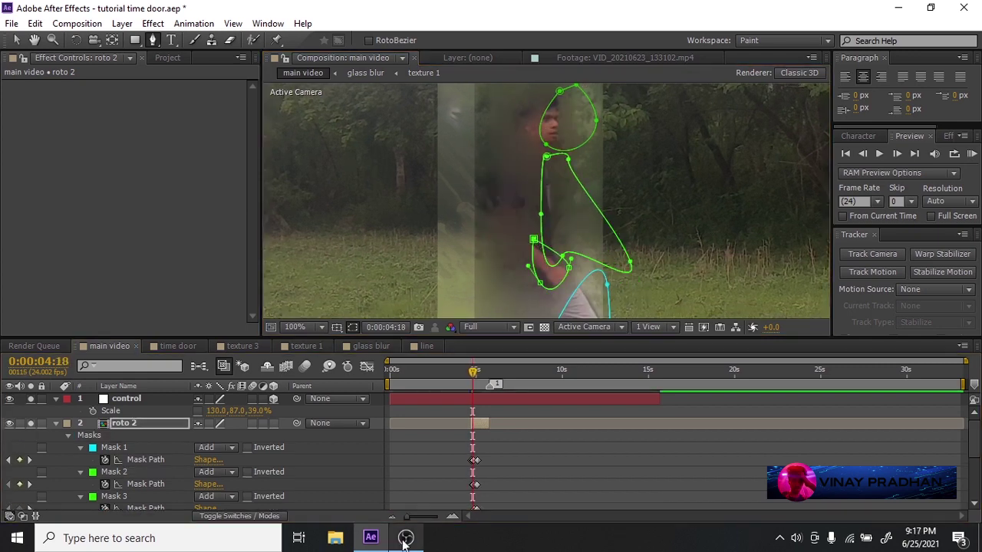
Increase the feather of the roto 2 masks and toggle the mask outlines in the viewer.
scroll(557, 225, down, 1)
key(Page_Down)
click(153, 425)
key(f)
drag(212, 447, 222, 447)
click(352, 328)
drag(212, 472, 216, 497)
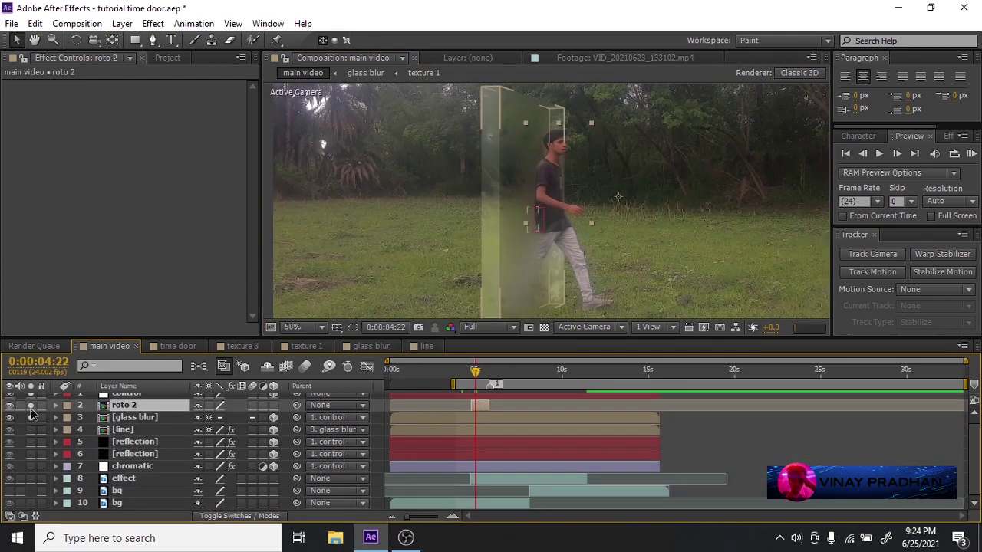
Isolate the roto 2 cutout in the viewer and duplicate the layer.
click(32, 405)
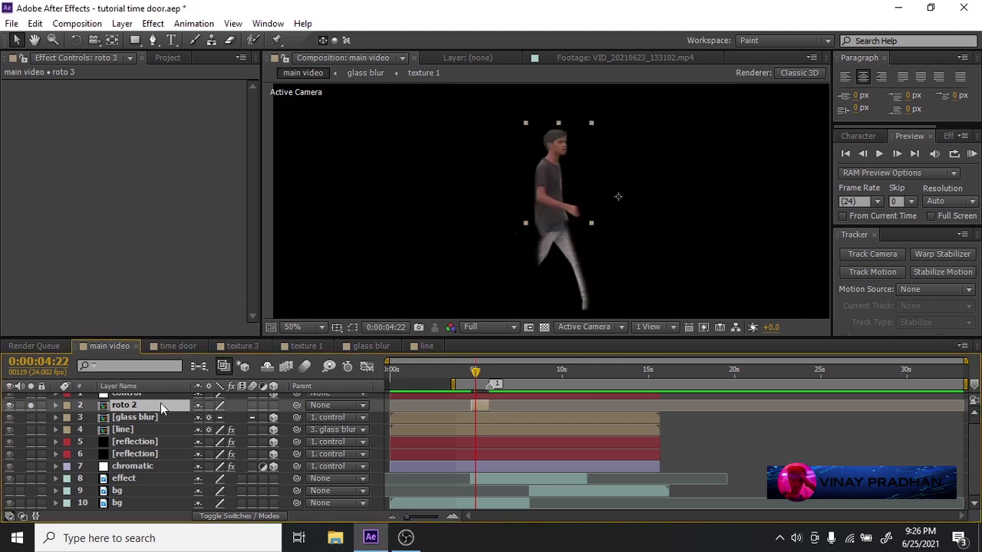
key(ctrl+d)
Pre-compose the roto 2 layer as "outer blur", moving all attributes into the new composition.
click(152, 419)
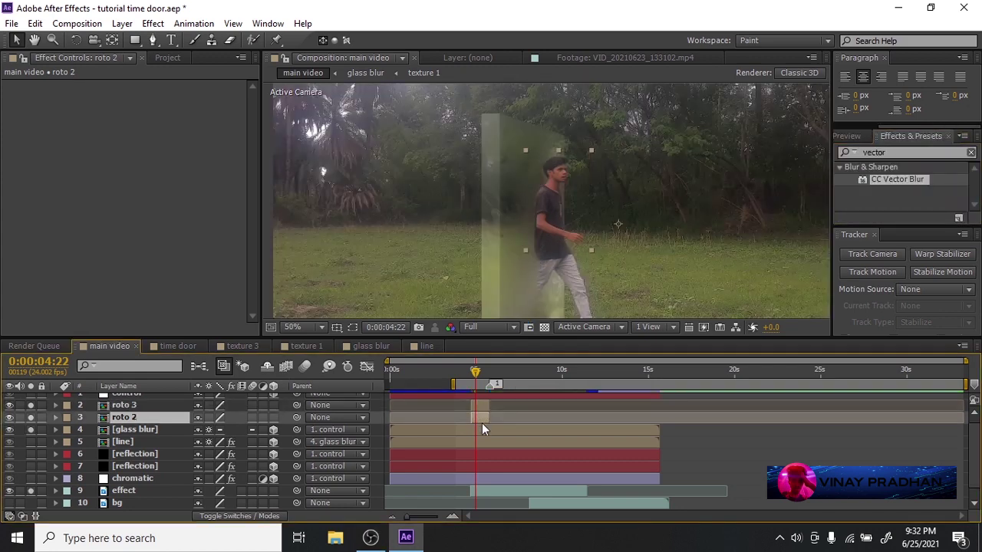
key(ctrl+shift+c)
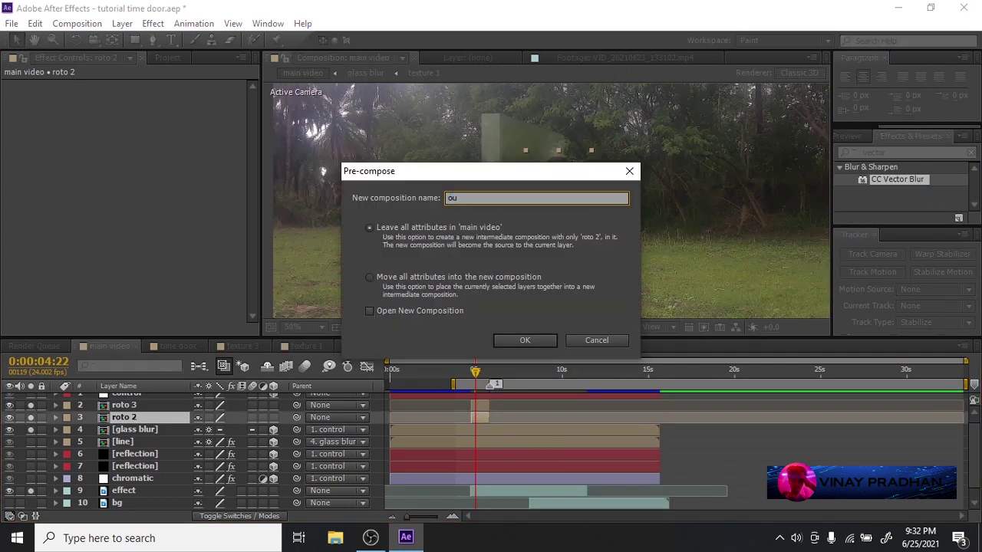
click(447, 280)
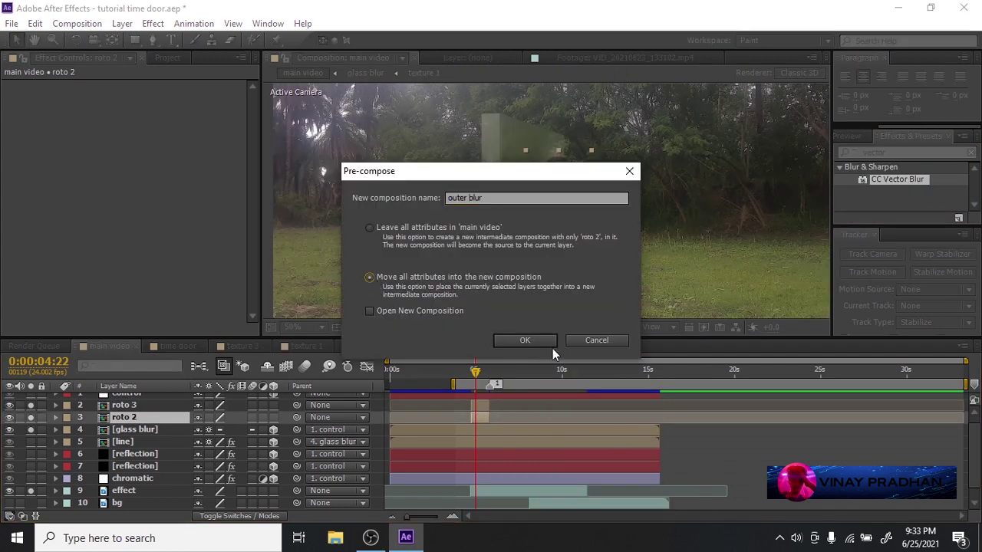
click(524, 341)
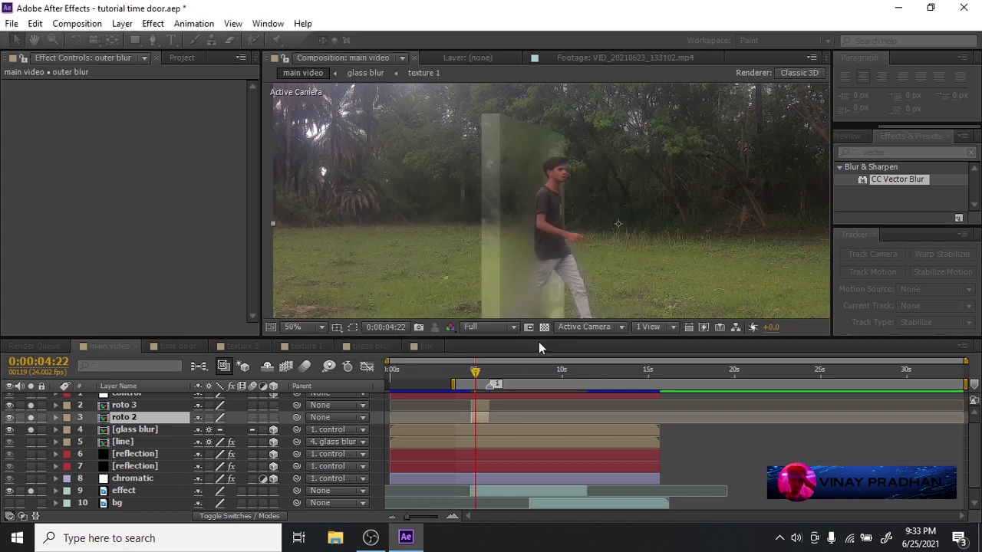
Apply Fast Blur to the outer blur layer and set its blurriness to 12.
drag(890, 151, 834, 152)
text(blur)
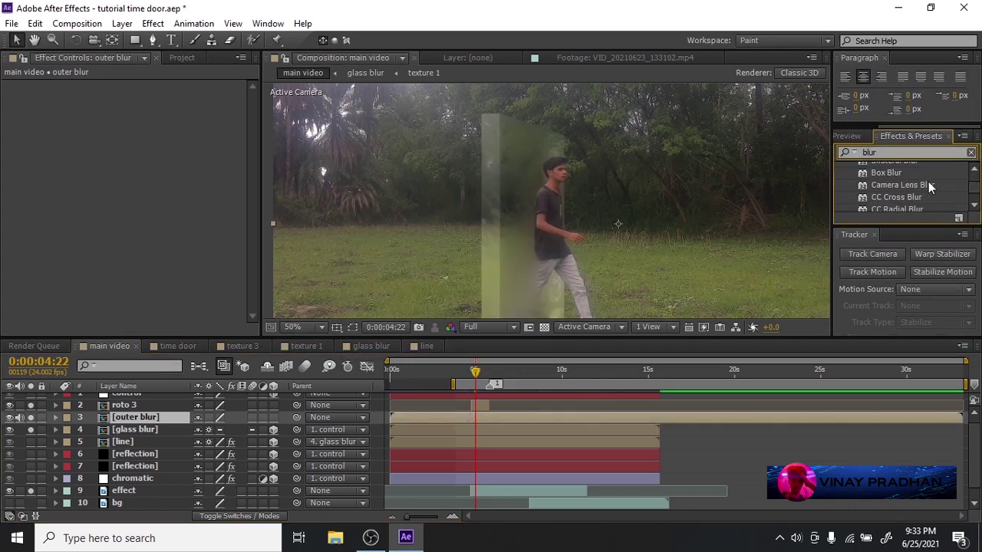
scroll(905, 184, down, 3)
scroll(906, 184, up, 1)
double_click(886, 177)
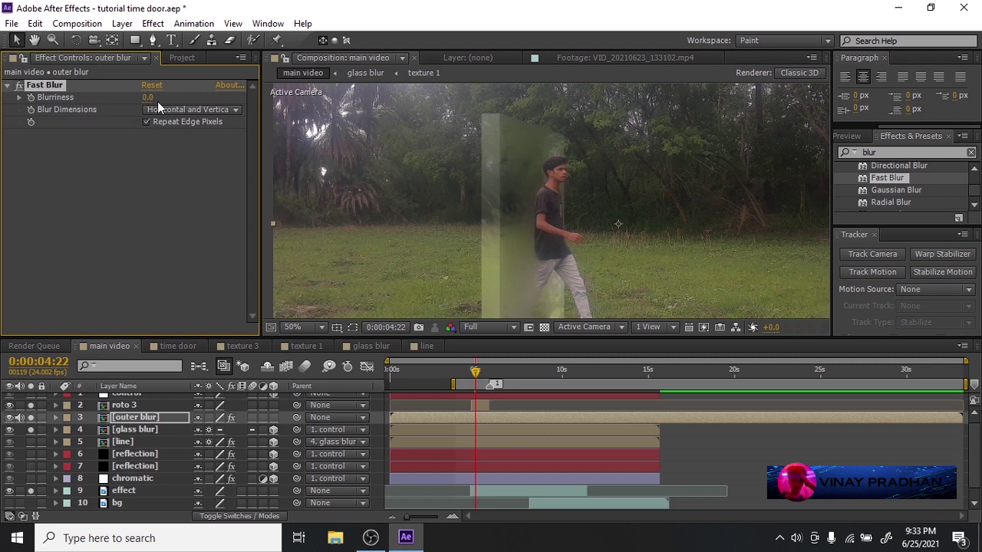
drag(146, 99, 173, 92)
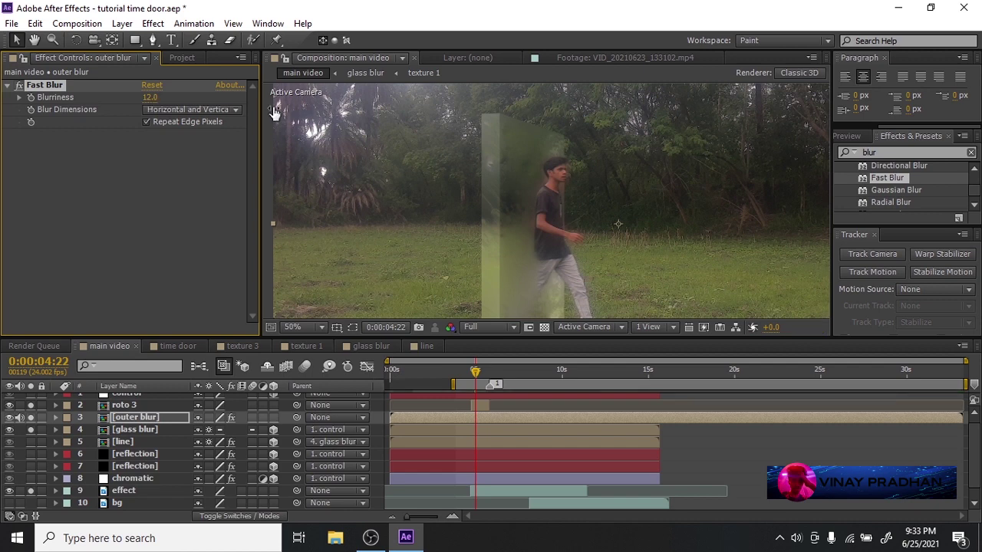
Add the Exposure effect to the outer blur layer and set its master exposure to 3.52.
drag(890, 152, 809, 158)
text(expo)
drag(887, 205, 187, 175)
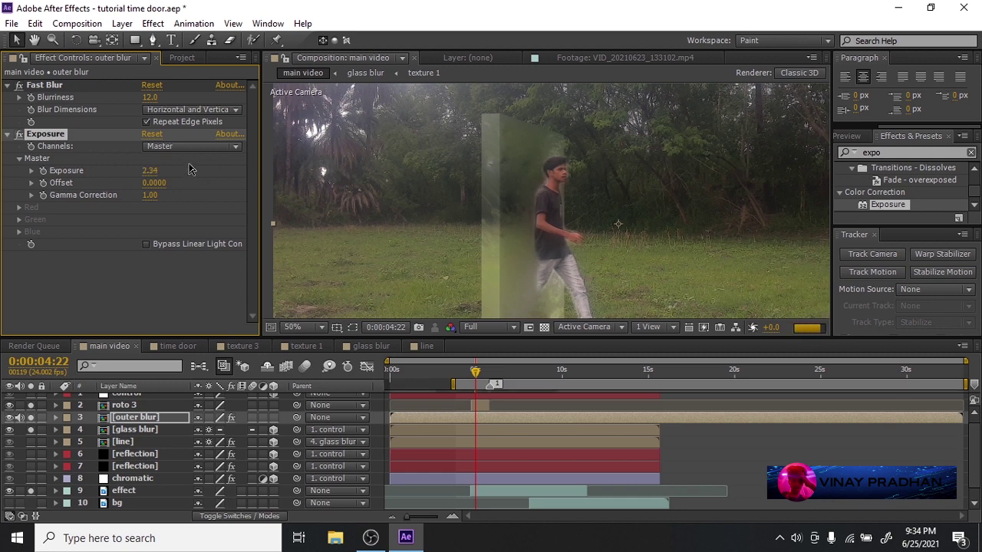
drag(151, 172, 215, 123)
Draw a closed Pen tool mask on outer blur around the man's back half, along the inside of the door.
click(154, 42)
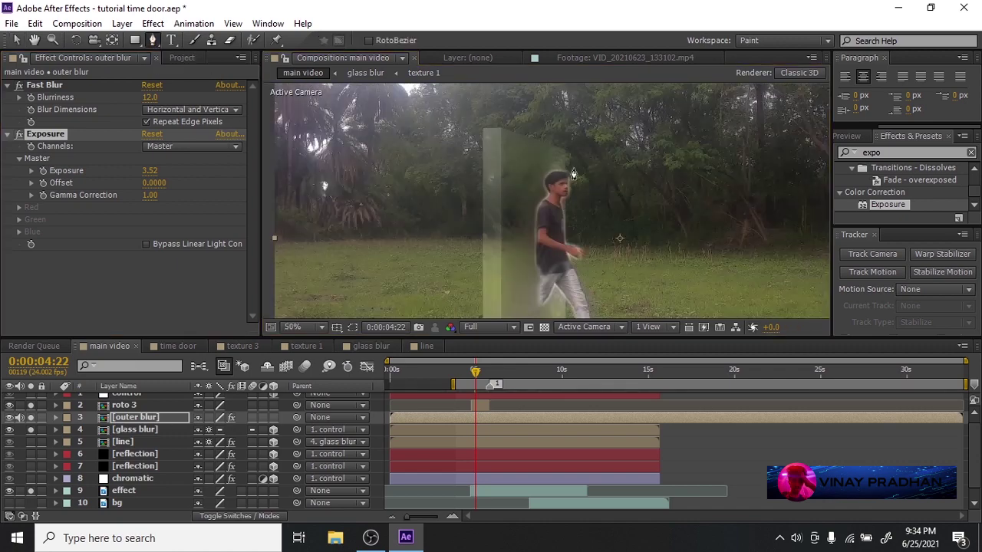
click(551, 161)
drag(552, 303, 561, 235)
click(555, 302)
click(526, 286)
drag(520, 114, 529, 196)
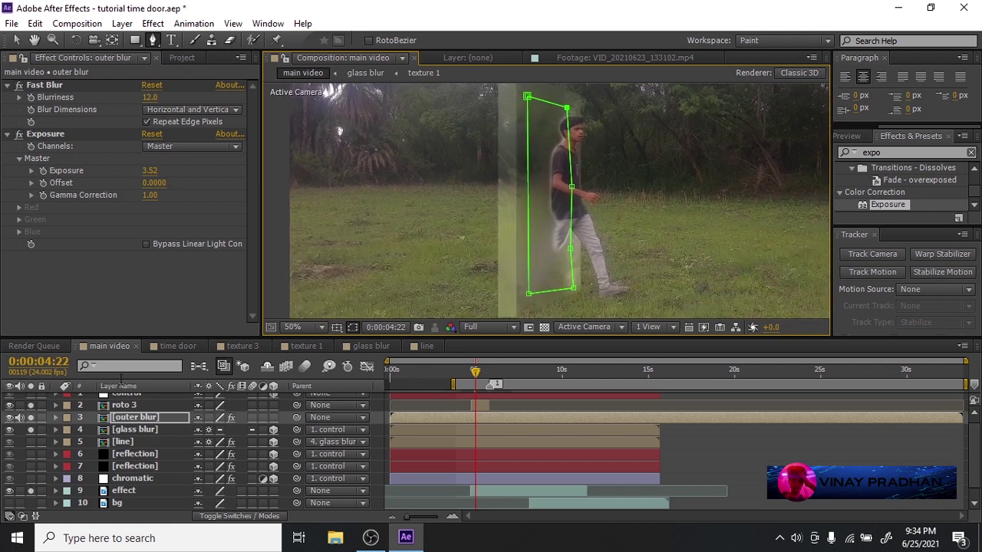
Keyframe the outer blur mask path at 0:00:04:22 and reposition the mask over the emerging man at 0:00:04:17.
key(m)
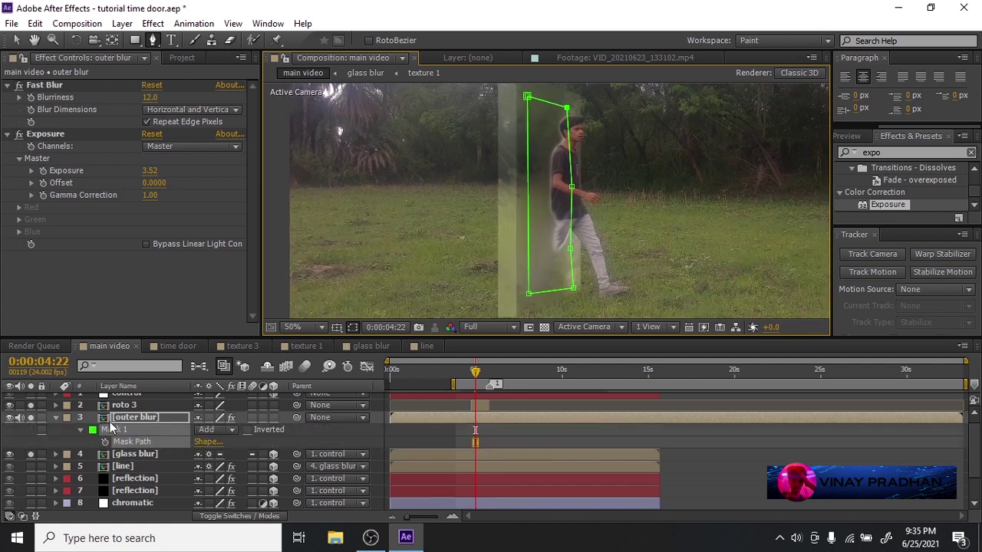
drag(472, 375, 469, 384)
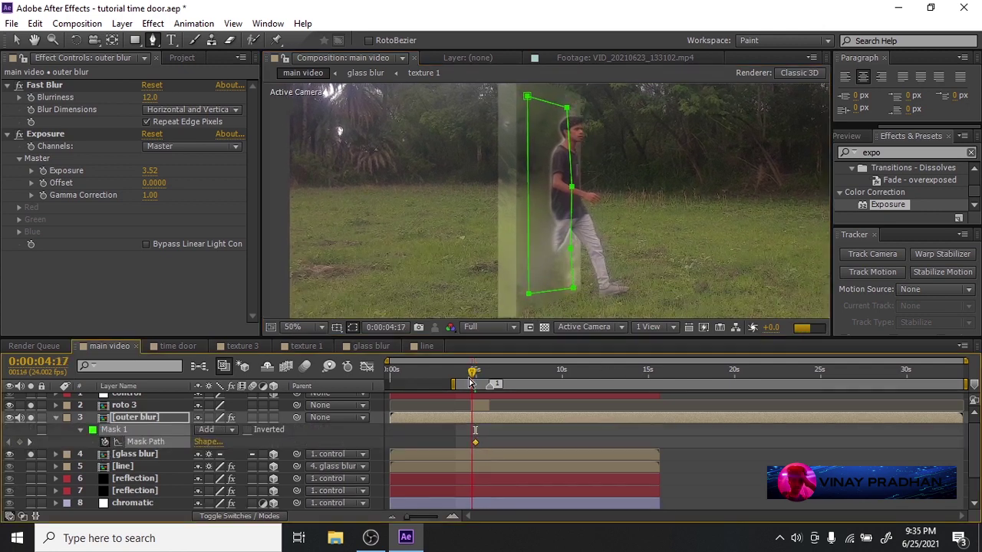
scroll(557, 197, up, 1)
drag(557, 197, 559, 271)
drag(589, 87, 558, 104)
click(171, 419)
drag(560, 172, 548, 126)
scroll(482, 216, down, 1)
Set the Fast Blur blurriness of the outer blur layer to 10.
click(147, 99)
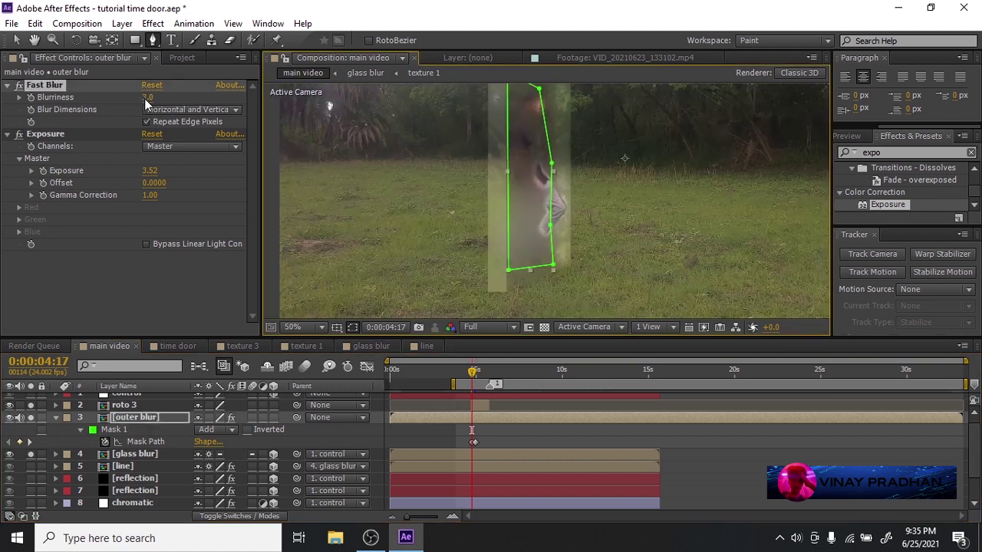
text(10)
key(Return)
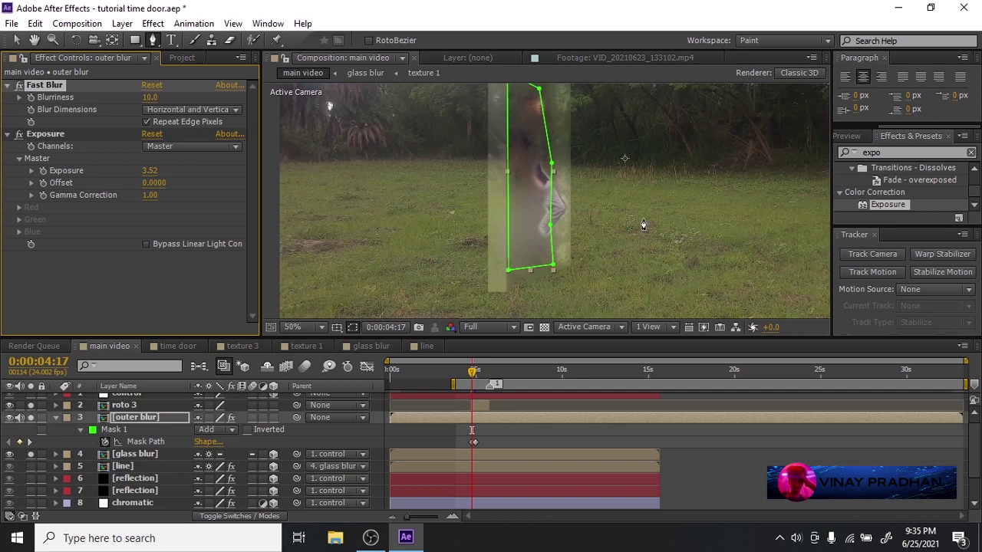
Reshape the outer blur mask along the man's head and body from 0:00:04:18 to 0:00:04:20.
scroll(643, 224, up, 2)
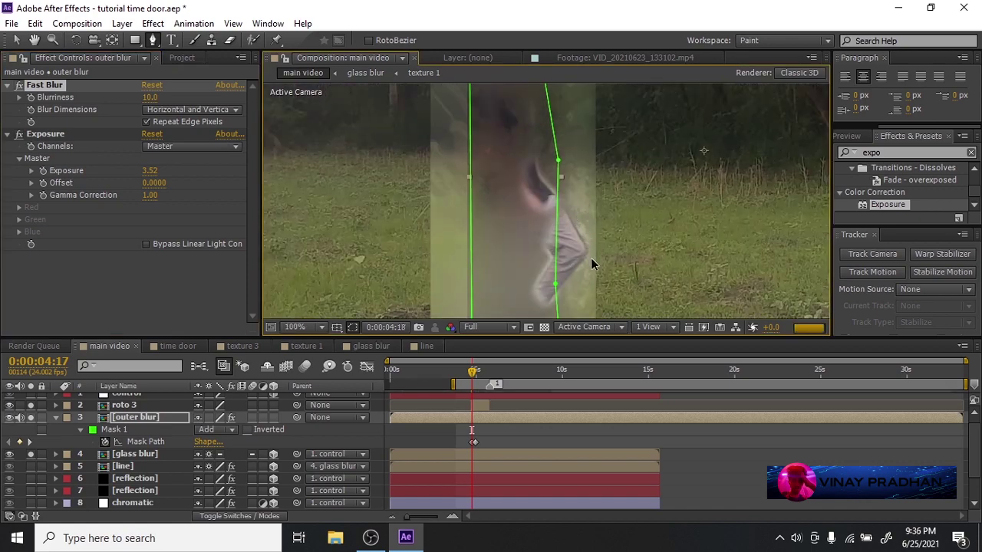
scroll(551, 145, down, 1)
drag(552, 143, 572, 202)
scroll(572, 203, up, 1)
drag(580, 133, 573, 137)
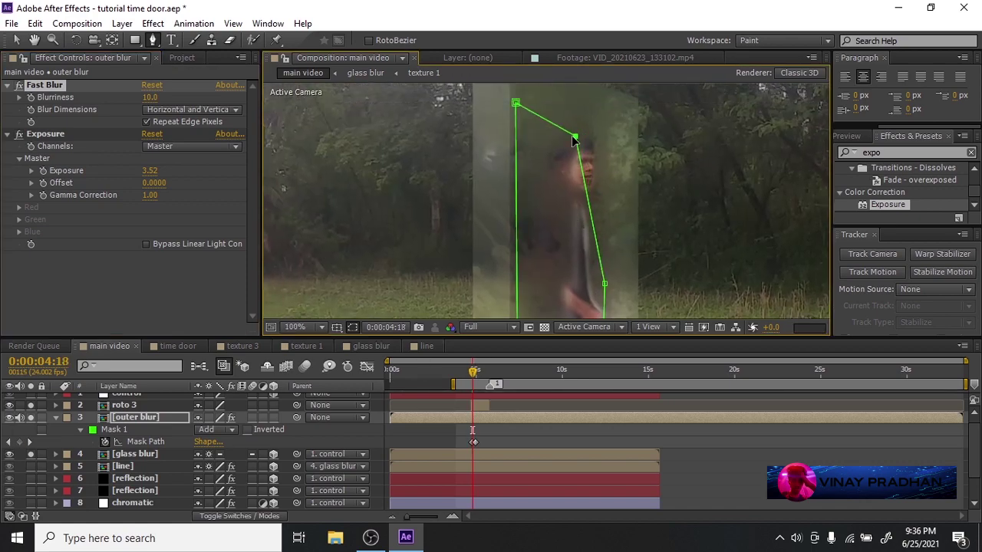
click(574, 138)
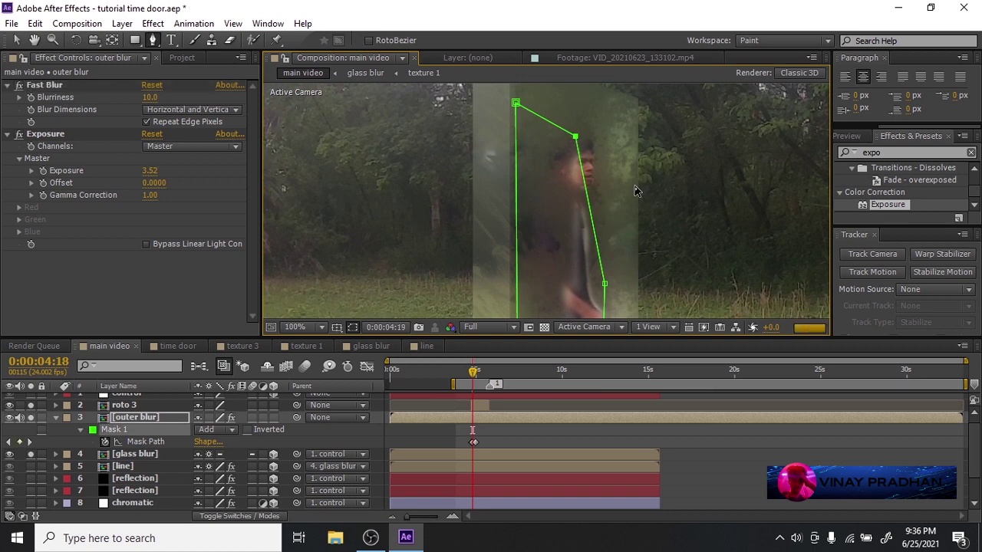
scroll(634, 191, down, 2)
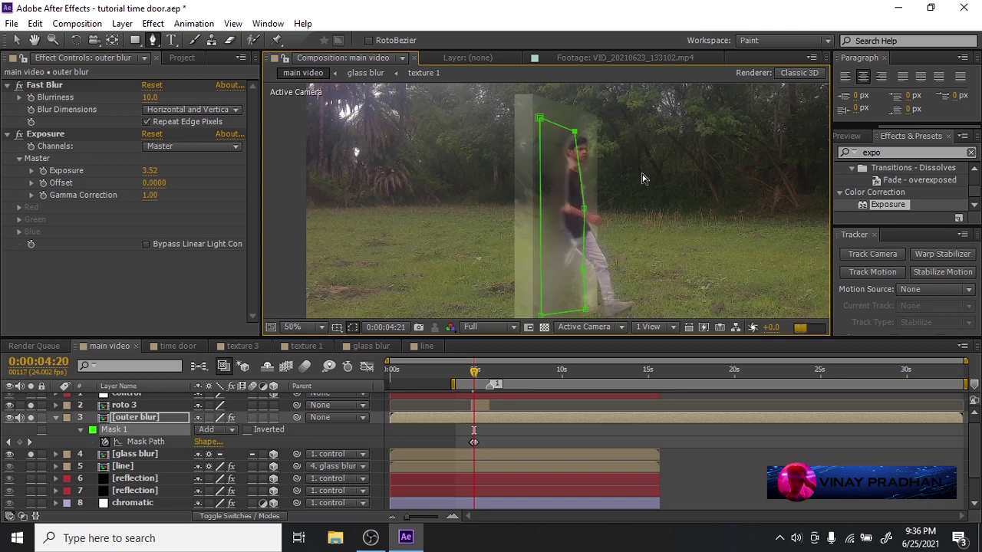
Fit the outer blur mask frame by frame from 0:00:04:21 to 0:00:05:05, keeping it behind the man as he leaves the door.
key(Page_Down)
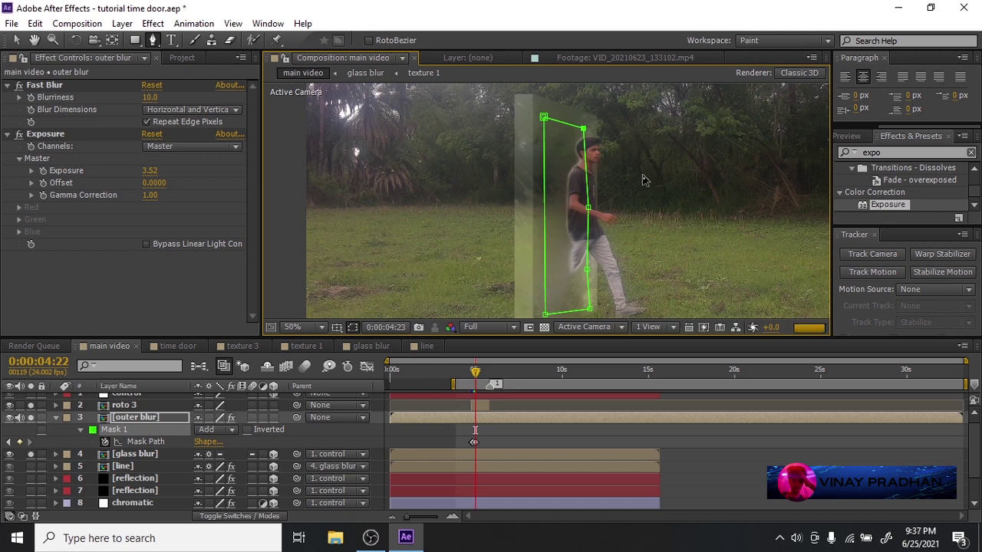
key(Page_Down)
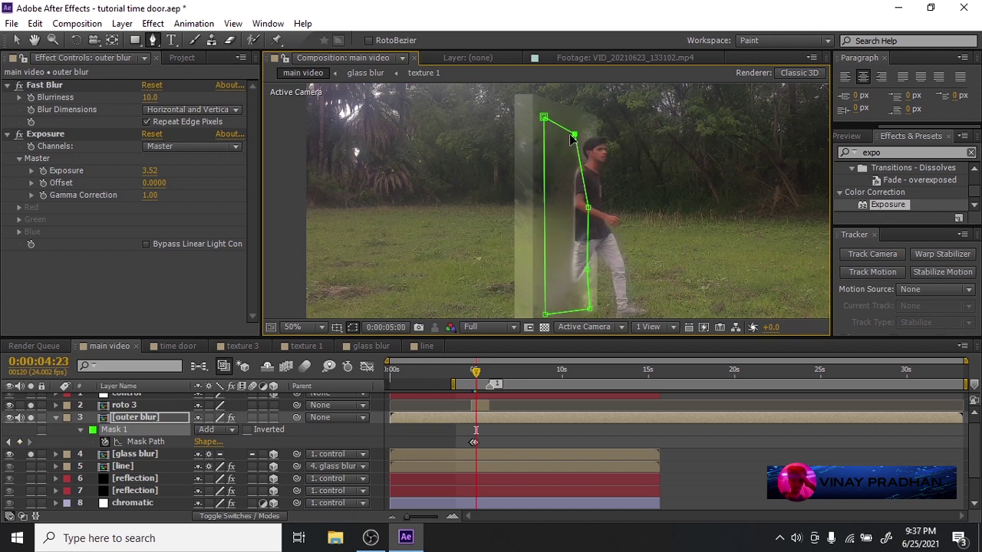
key(Page_Down)
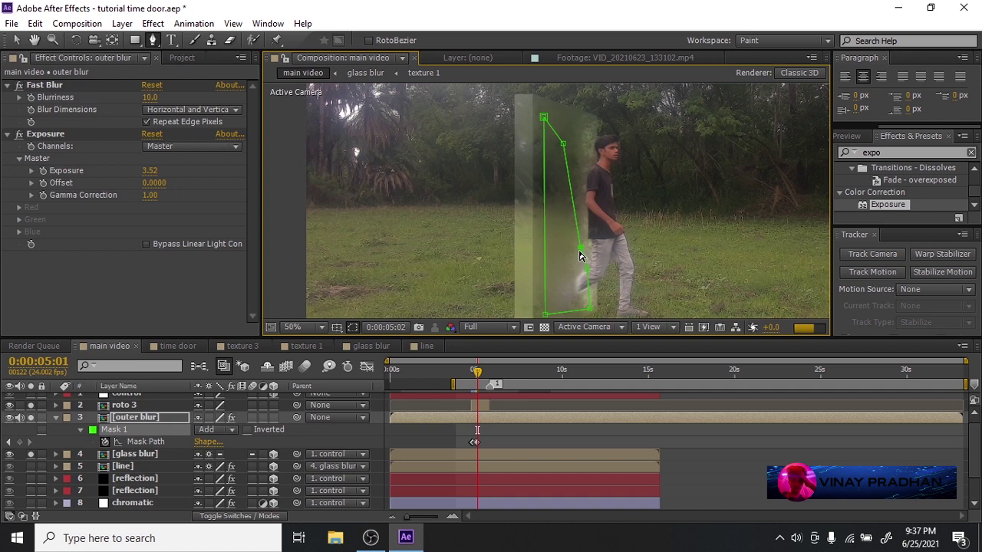
key(Page_Down)
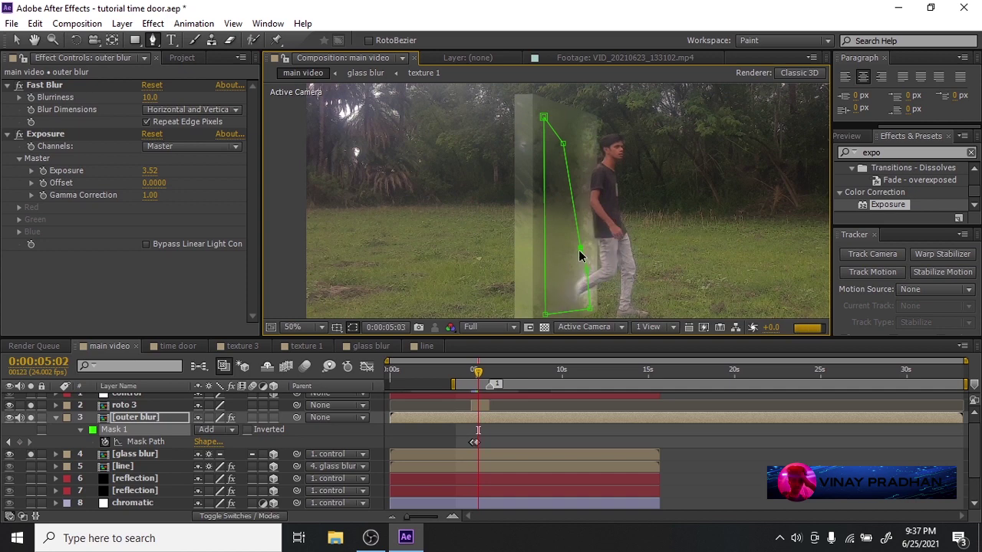
scroll(581, 256, down, 2)
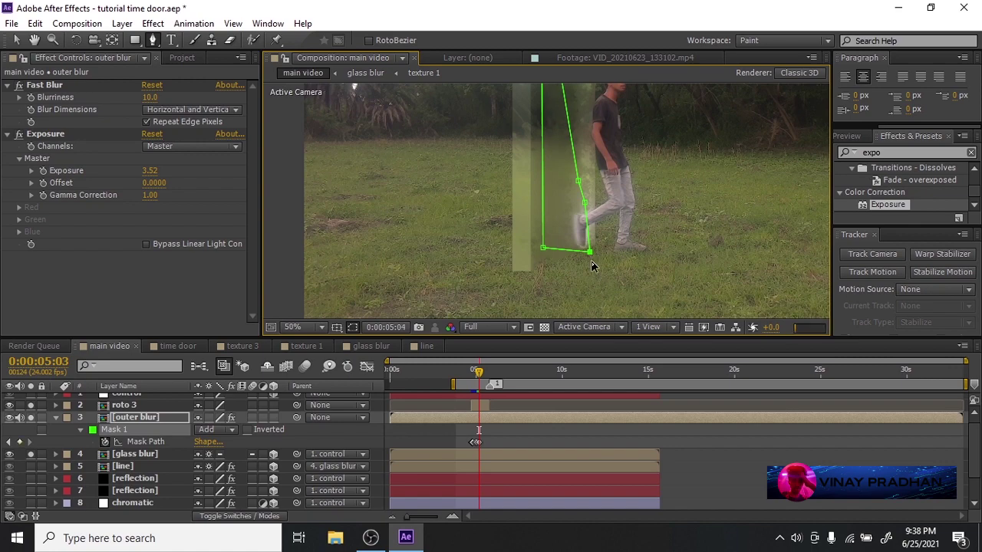
key(Page_Down)
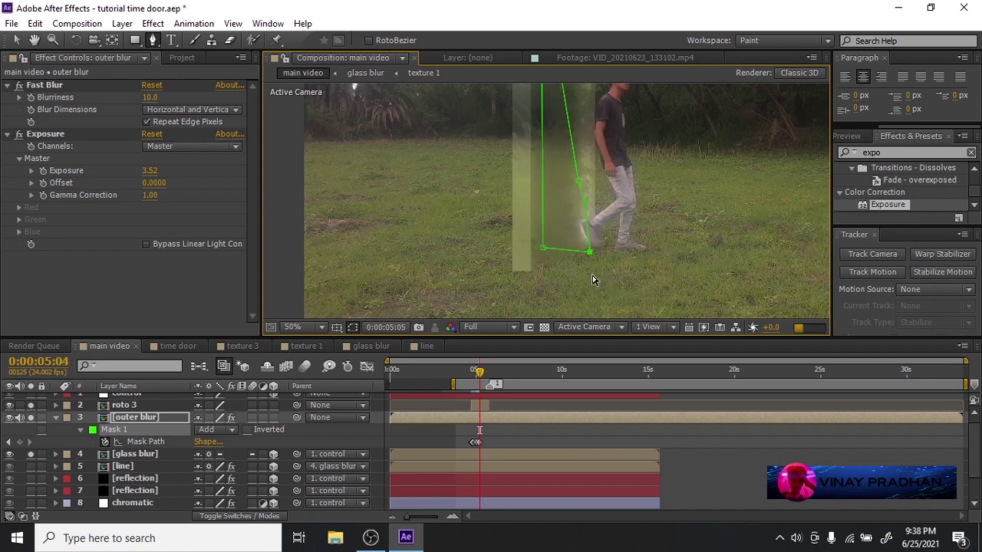
scroll(554, 240, down, 2)
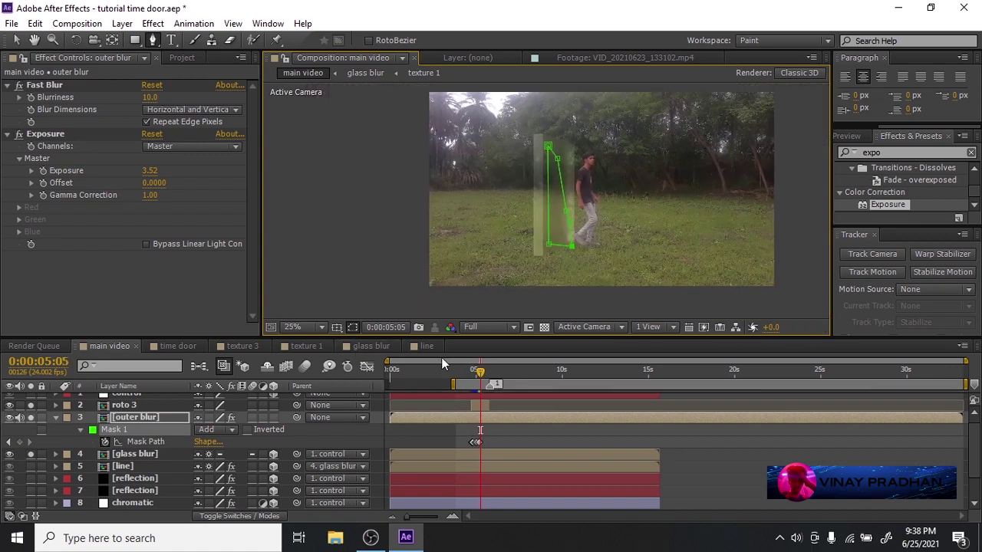
Collapse the outer blur layer's properties and add a new adjustment layer to the main video composition.
click(55, 419)
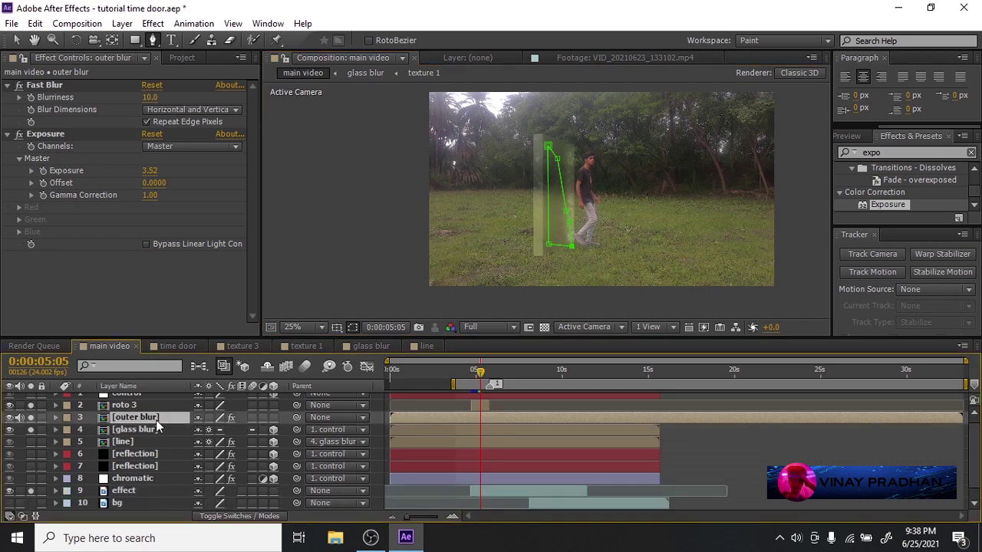
scroll(509, 396, up, 1)
click(122, 23)
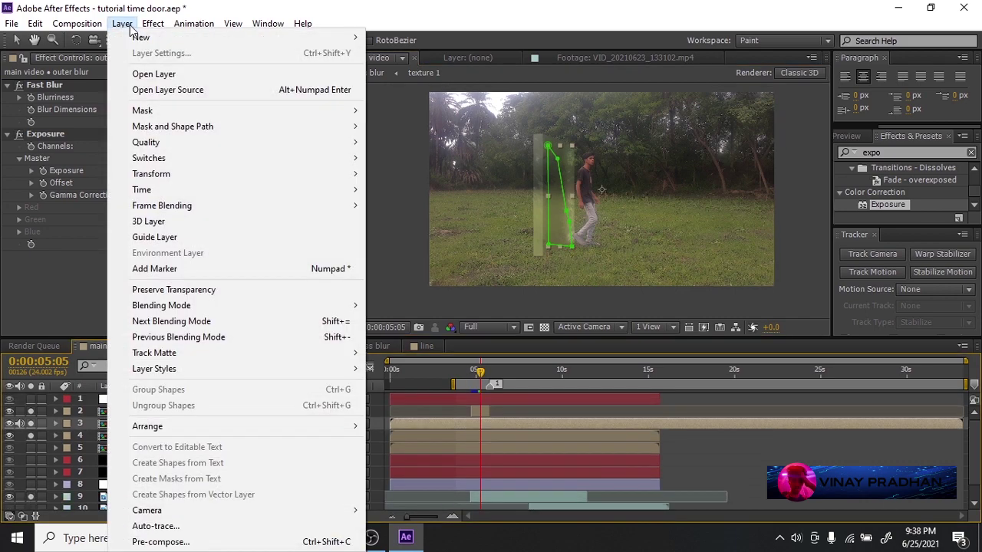
mouse_move(141, 37)
click(463, 134)
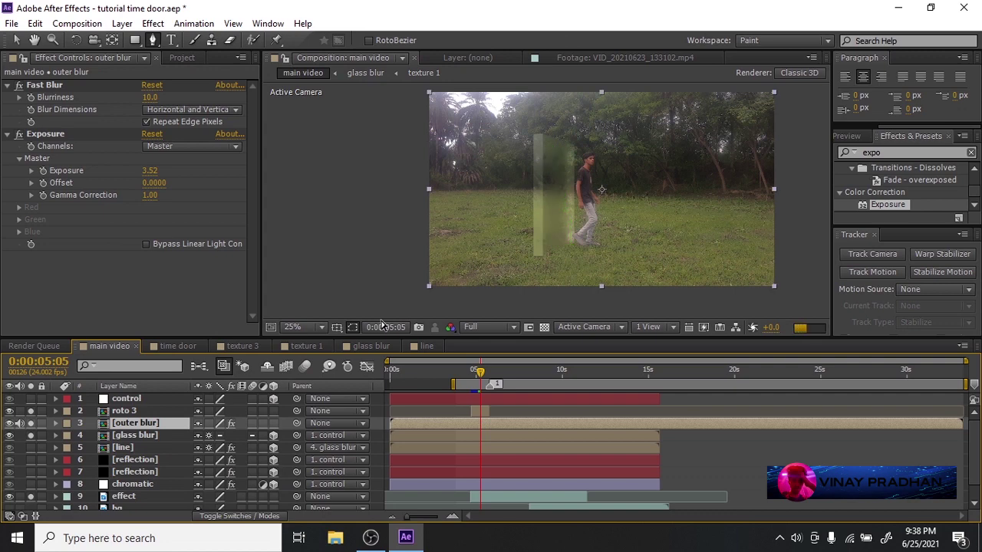
Apply CC Vector Blur to the new adjustment layer and switch back to the Selection tool.
click(904, 153)
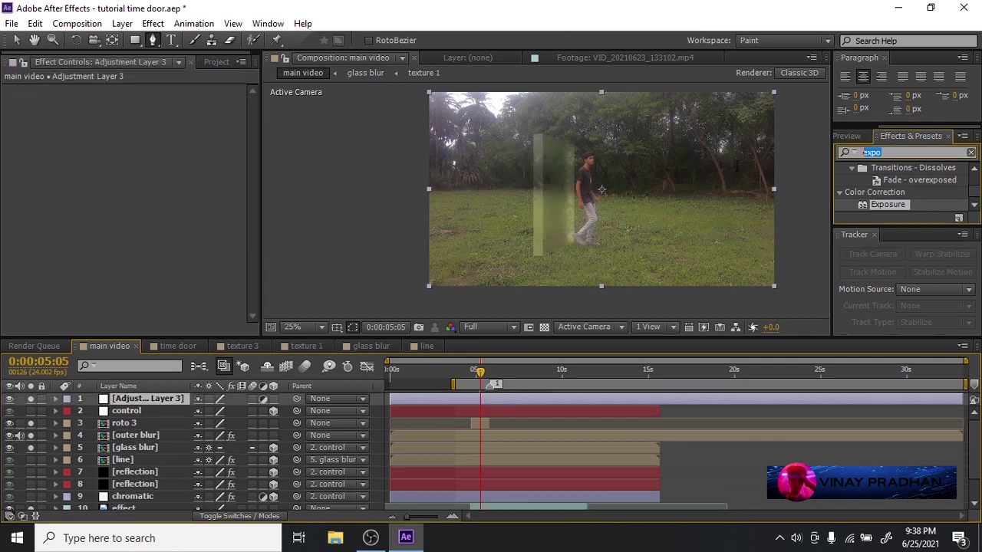
text(vector)
drag(890, 180, 135, 142)
key(v)
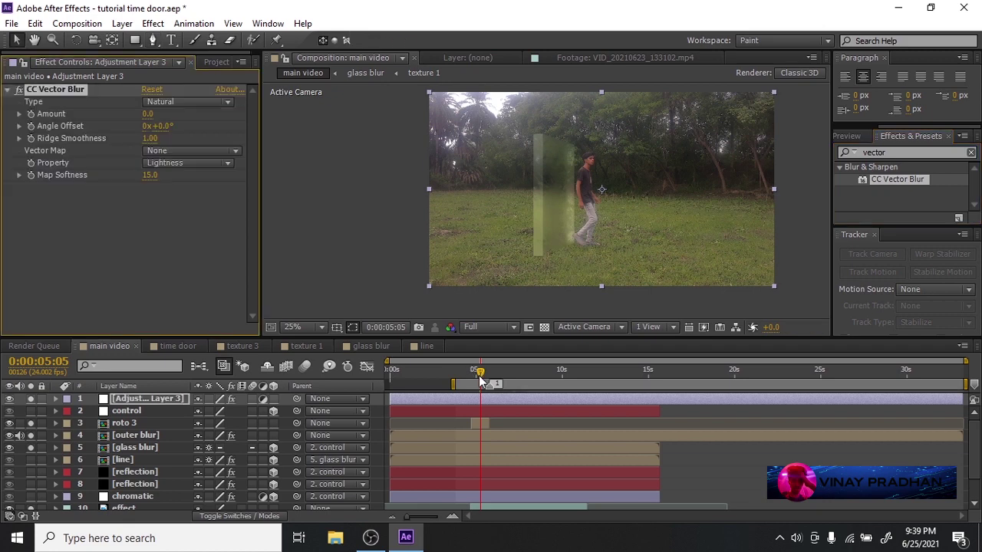
At 0:00:04:21, configure CC Vector Blur with outer blur as vector map, amount 20 and map softness 2.3.
click(475, 372)
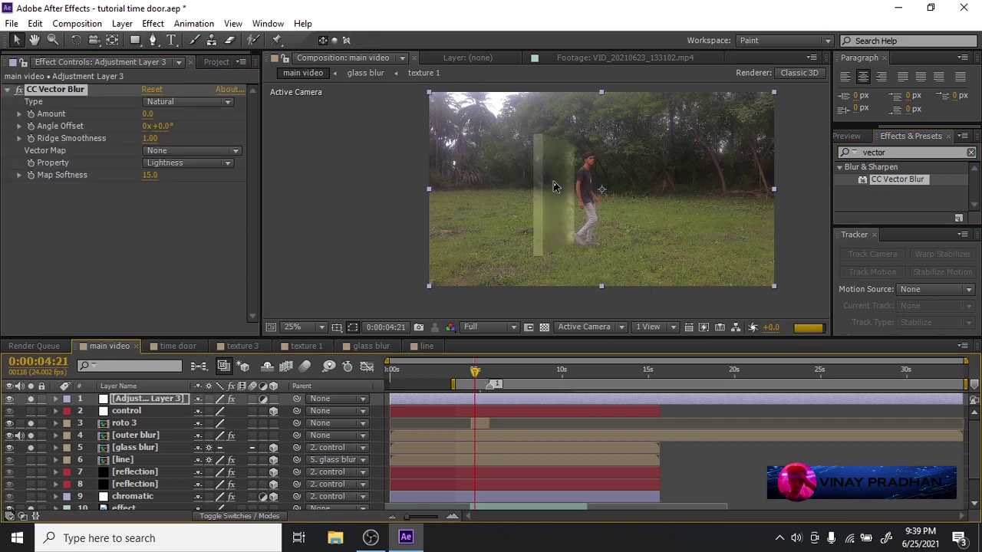
scroll(554, 187, up, 4)
click(192, 151)
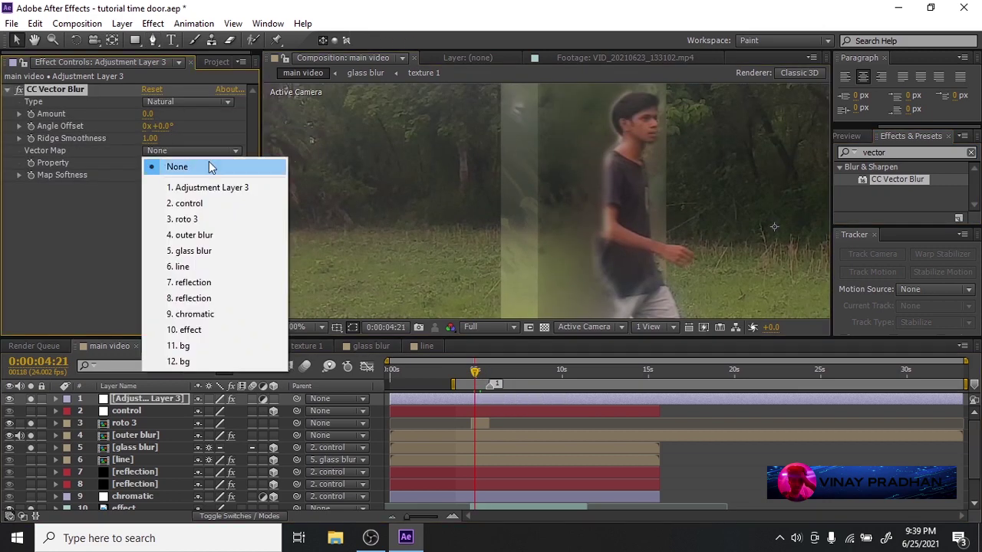
click(195, 236)
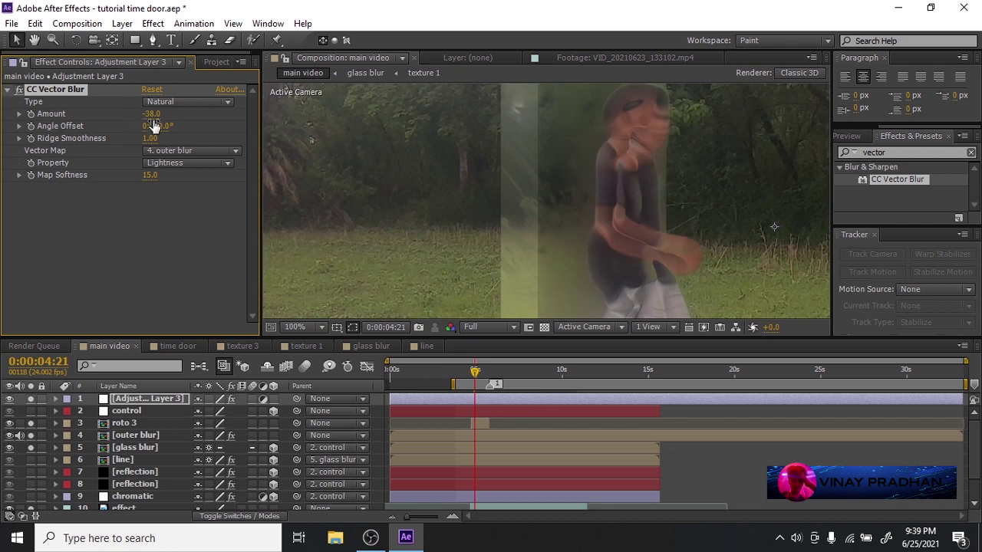
text(20)
key(Return)
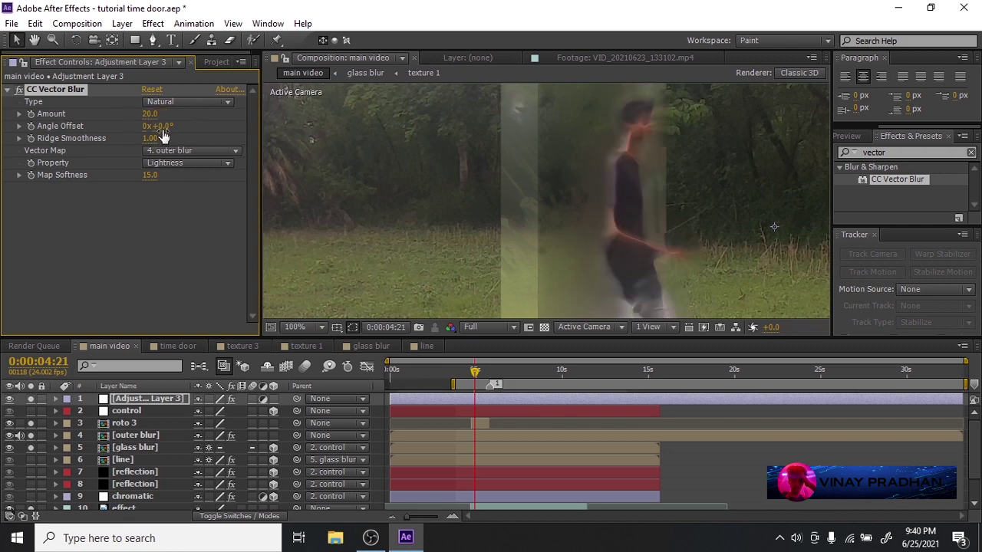
drag(149, 175, 70, 164)
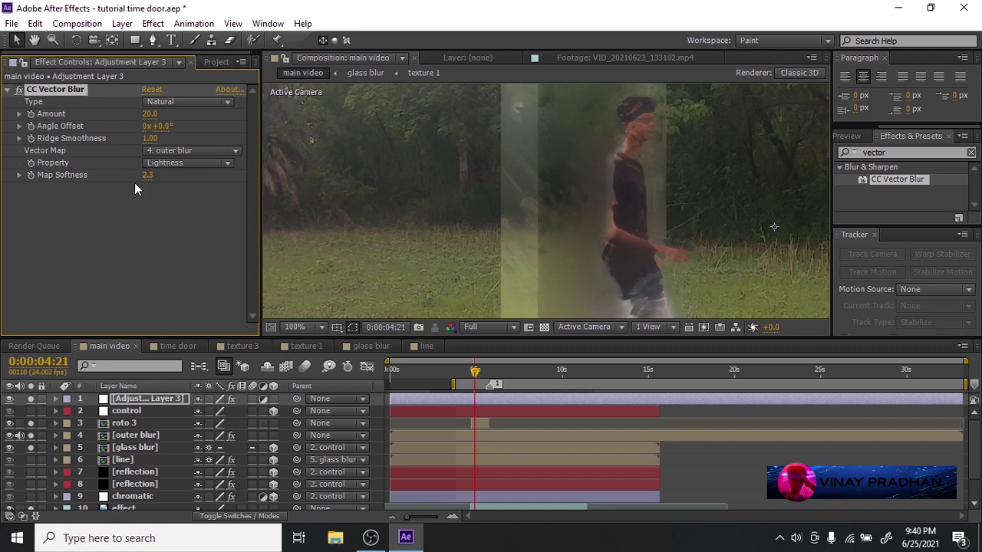
Trim the vector blur adjustment layer to the short span around 0:00:04:21 when the man steps out of the door.
scroll(668, 202, down, 1)
drag(668, 202, 667, 154)
drag(389, 399, 469, 399)
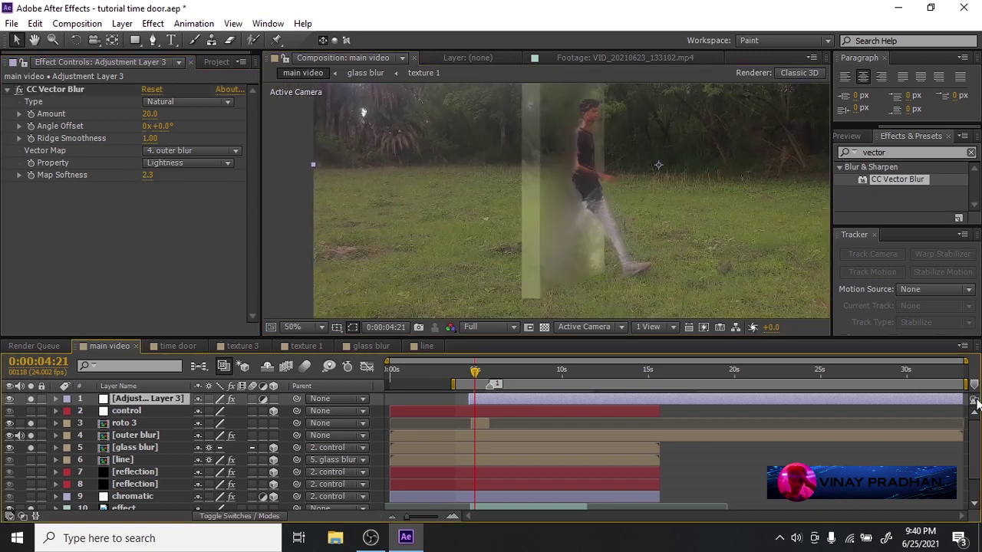
drag(963, 399, 516, 423)
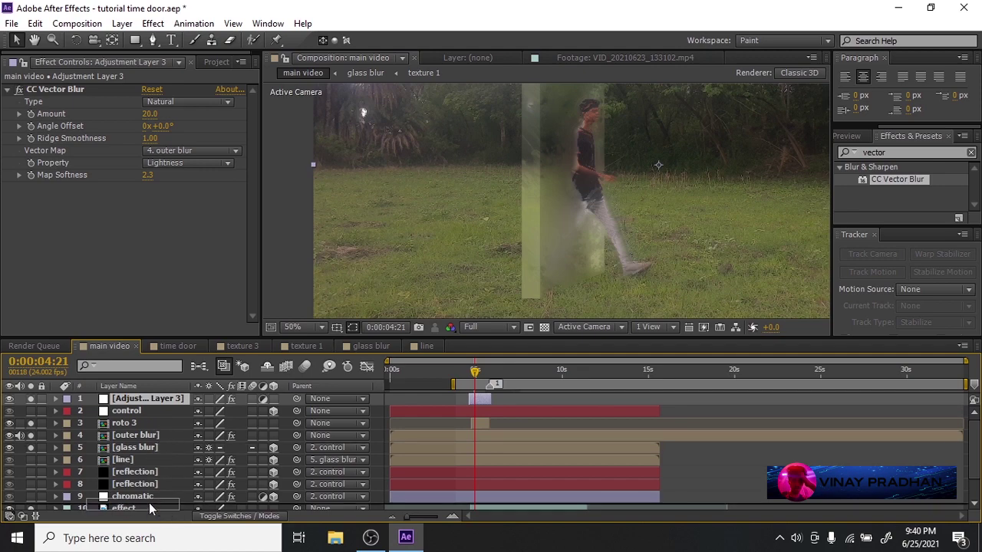
Try the vector blur adjustment layer beneath the effect layer, and place it directly below the outer blur layer.
scroll(157, 486, down, 1)
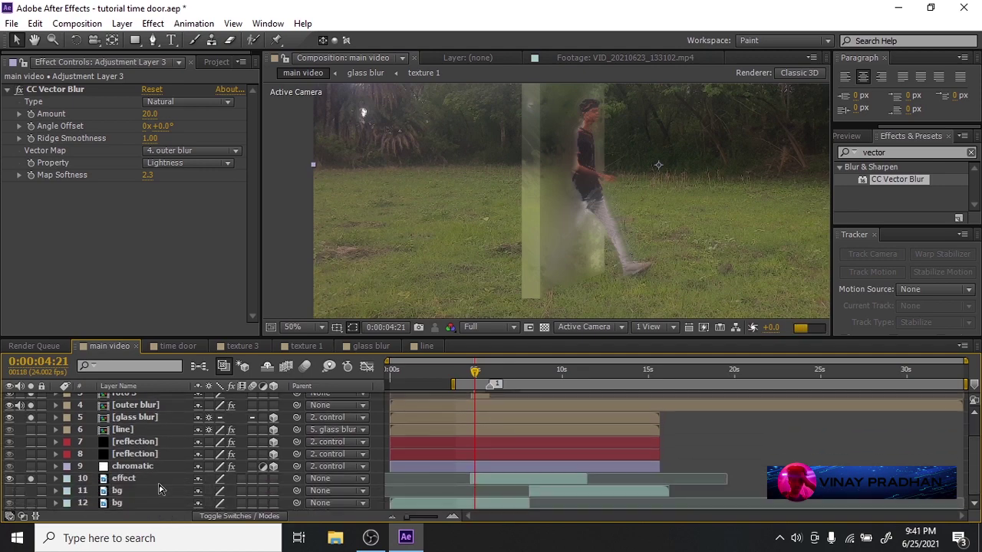
drag(159, 483, 160, 483)
scroll(589, 146, up, 1)
drag(589, 142, 573, 237)
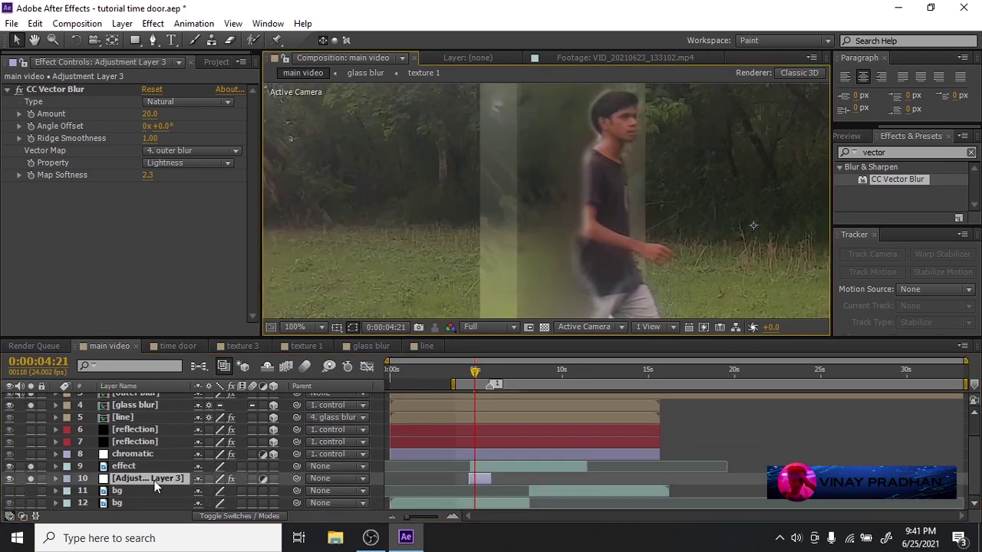
drag(154, 481, 166, 436)
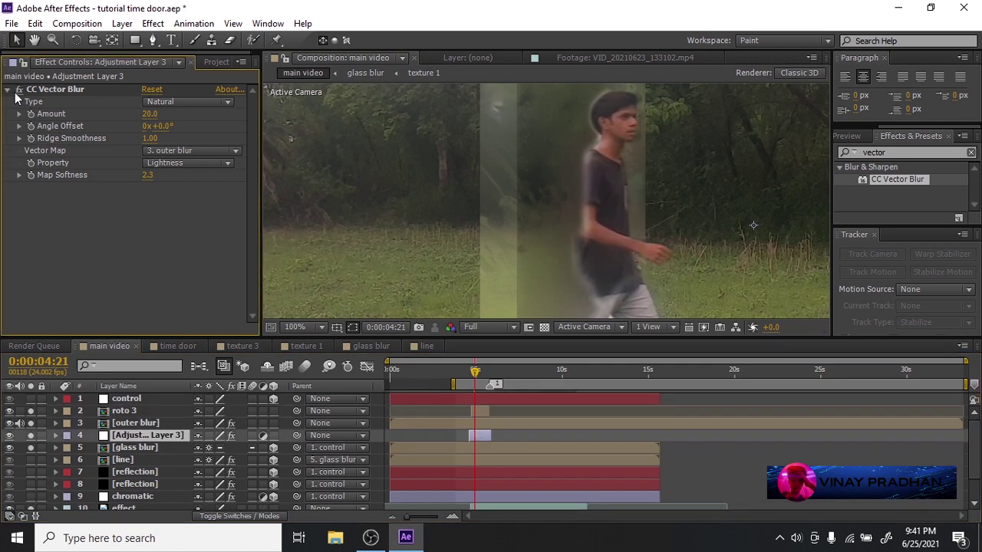
Set CC Vector Blur's map softness to 0 and its amount to -117 on the adjustment layer.
drag(148, 177, 125, 179)
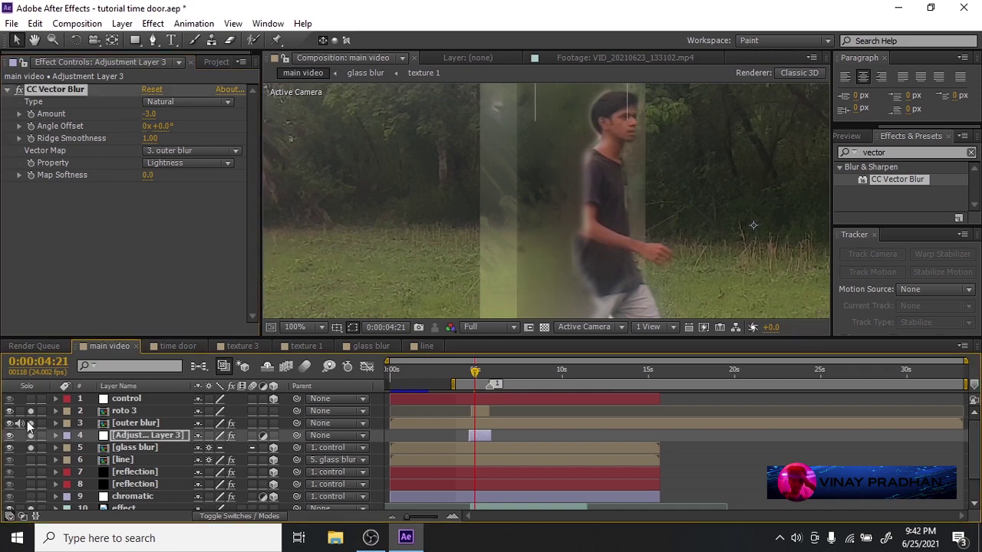
click(148, 436)
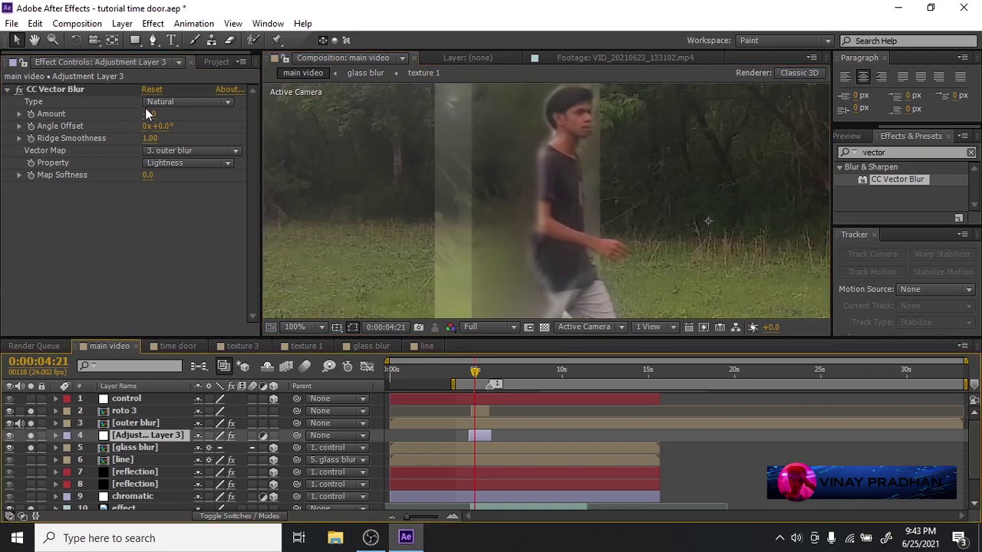
drag(148, 114, 99, 116)
drag(537, 215, 517, 222)
click(137, 424)
drag(559, 252, 541, 238)
Try Alpha as the CC Vector Blur map property, and set it to Luminance.
click(148, 436)
click(188, 163)
click(212, 227)
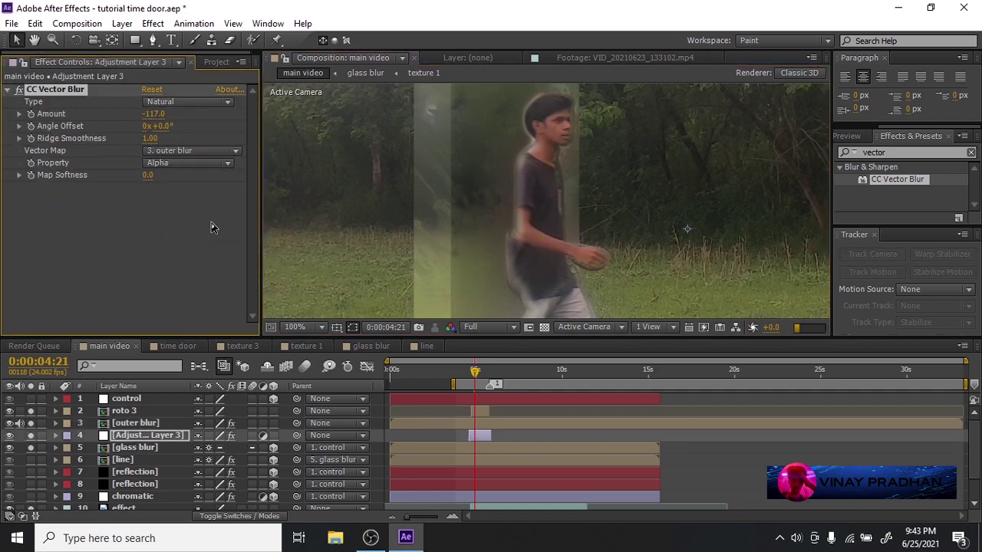
click(188, 162)
click(219, 243)
Draw a tall rectangular mask over the door on the vector blur adjustment layer.
scroll(608, 198, down, 1)
key(q)
drag(490, 116, 555, 325)
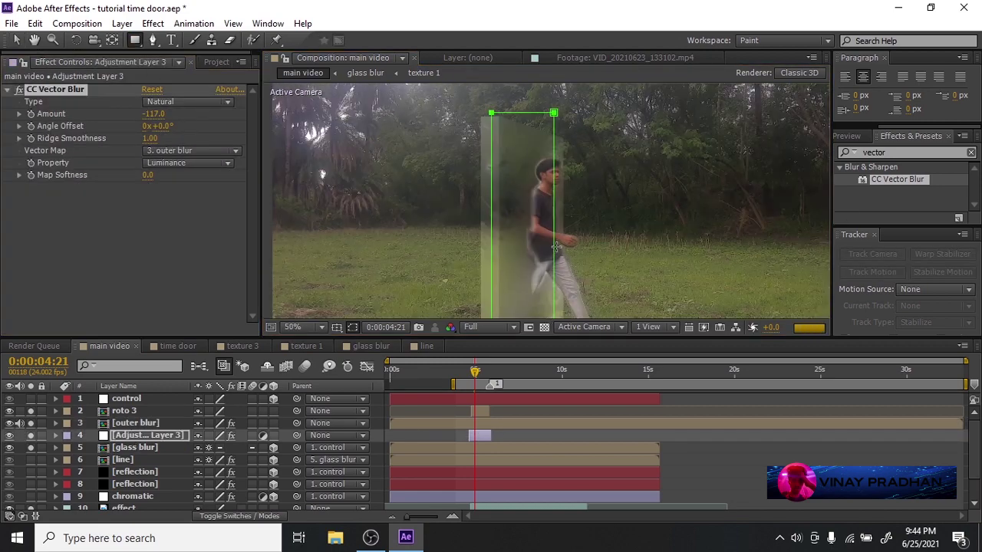
scroll(552, 264, up, 2)
key(v)
scroll(552, 265, down, 1)
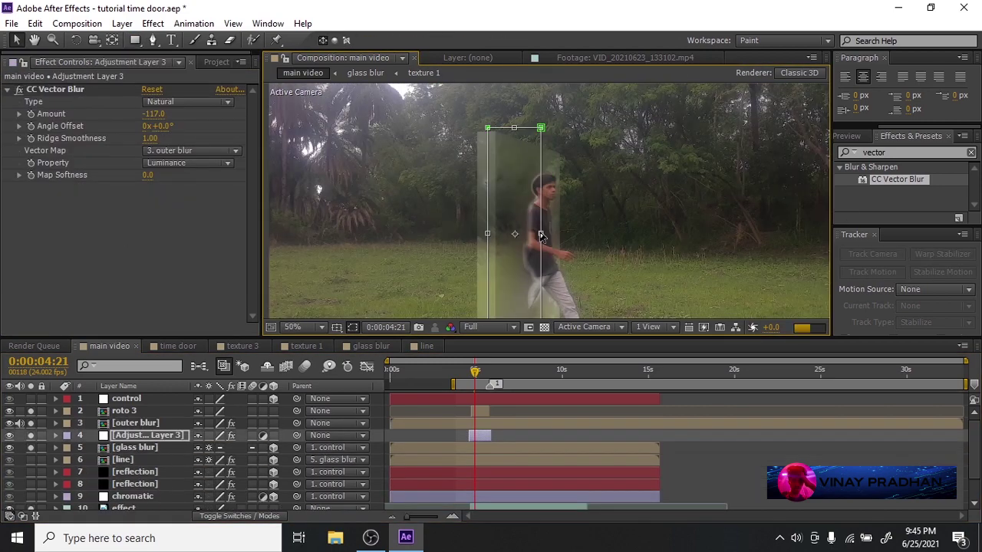
scroll(543, 230, up, 2)
Set the adjustment layer's mask feather to 20 pixels and scrub through the frames after 0:00:04:21.
key(f)
click(218, 461)
text(20)
key(Return)
drag(475, 373, 488, 374)
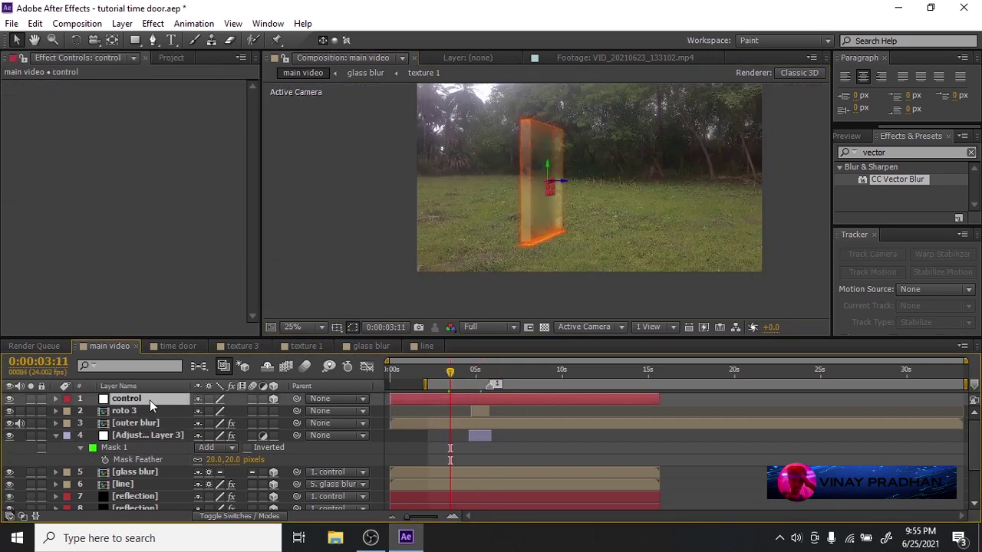
Keyframe the control layer's scale from X 0% at 0:00:03:11 to 130, 87, 39% about ten frames on.
key(s)
click(92, 411)
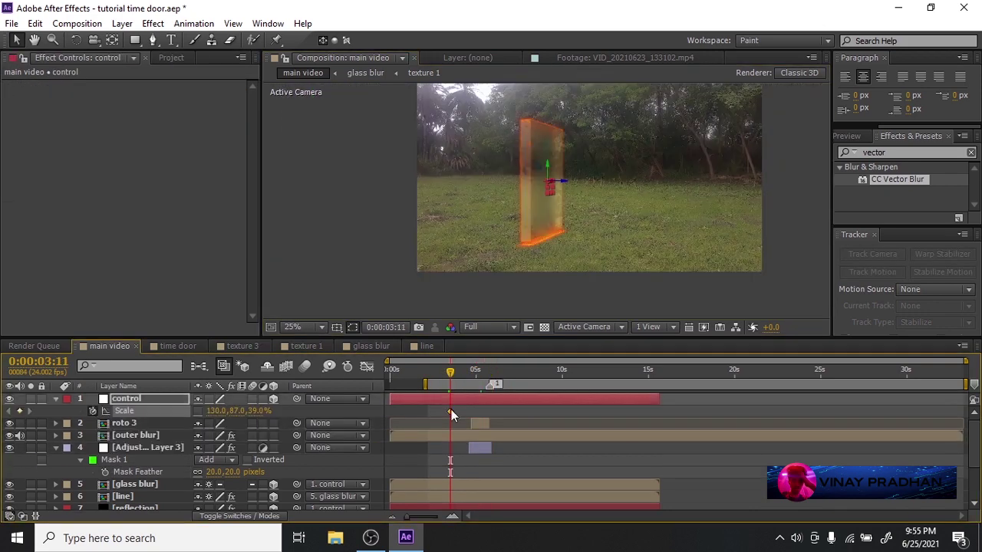
scroll(451, 412, up, 5)
scroll(475, 413, down, 2)
drag(482, 412, 521, 412)
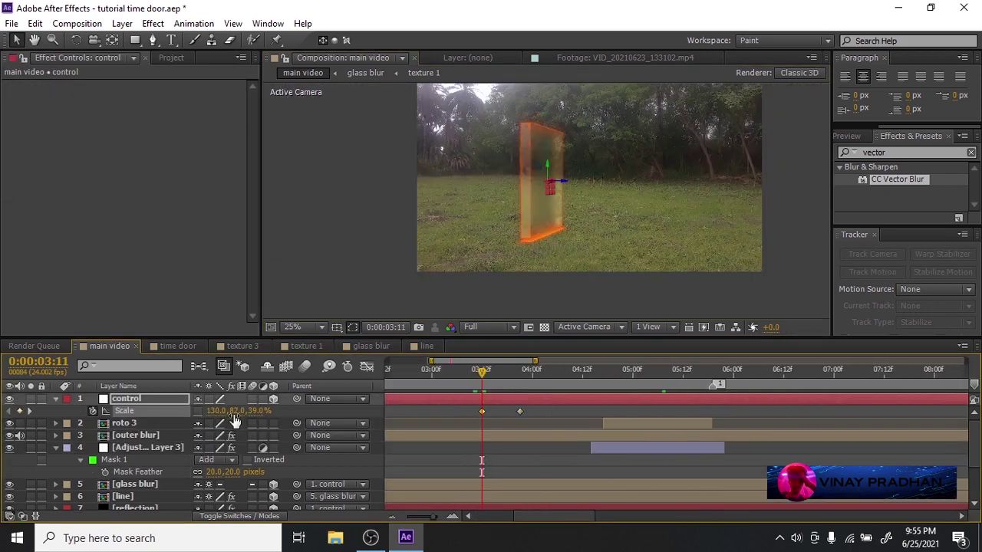
drag(235, 420, 206, 414)
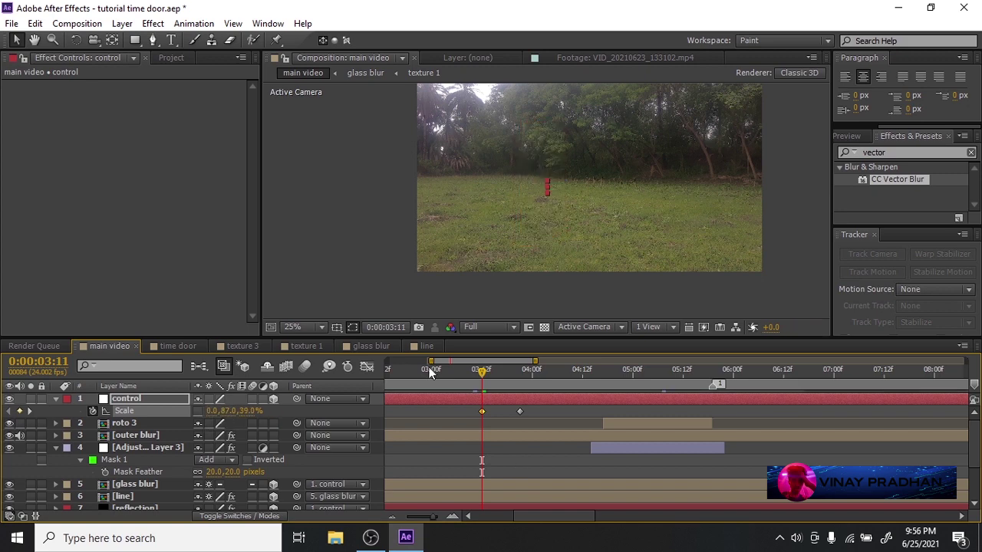
Set the preview resolution to Third, start the work area at about 0:00:03:08, and preview the door opening.
drag(430, 362, 387, 362)
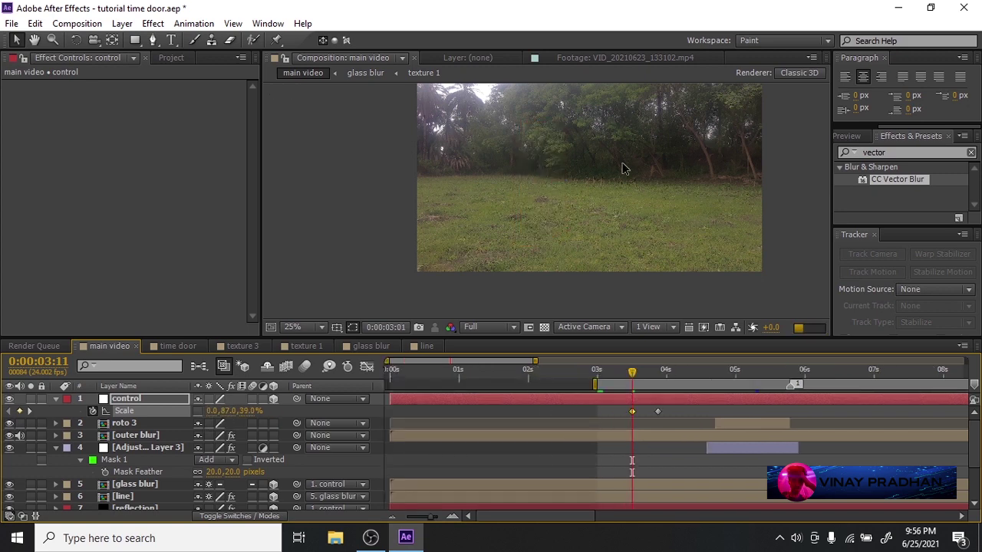
click(491, 327)
click(479, 390)
drag(596, 384, 619, 384)
key(KP_0)
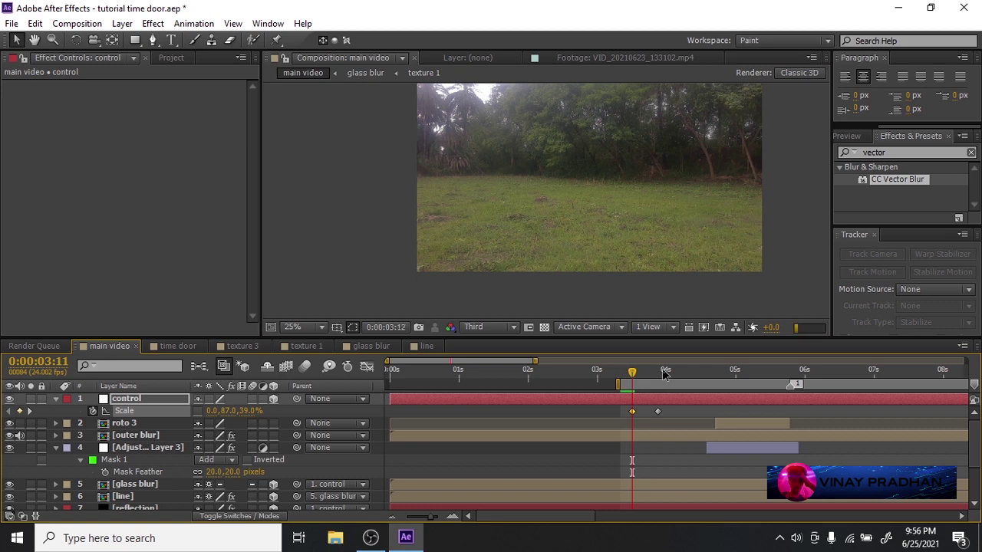
key(space)
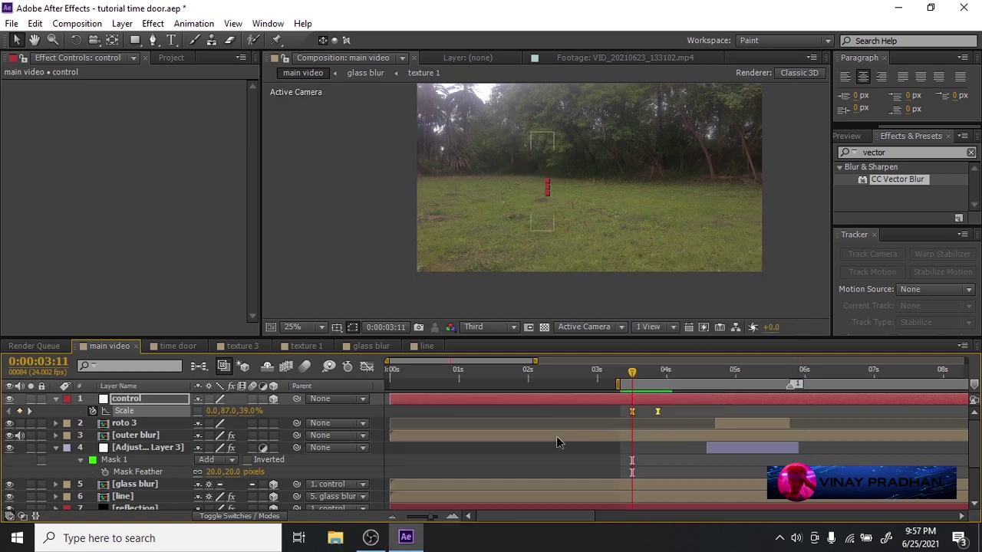
Shape the control layer's X scale curve in the Graph Editor so the door opens slowly at first and fast at the end.
key(shift+F3)
key(=)
key(KP_0)
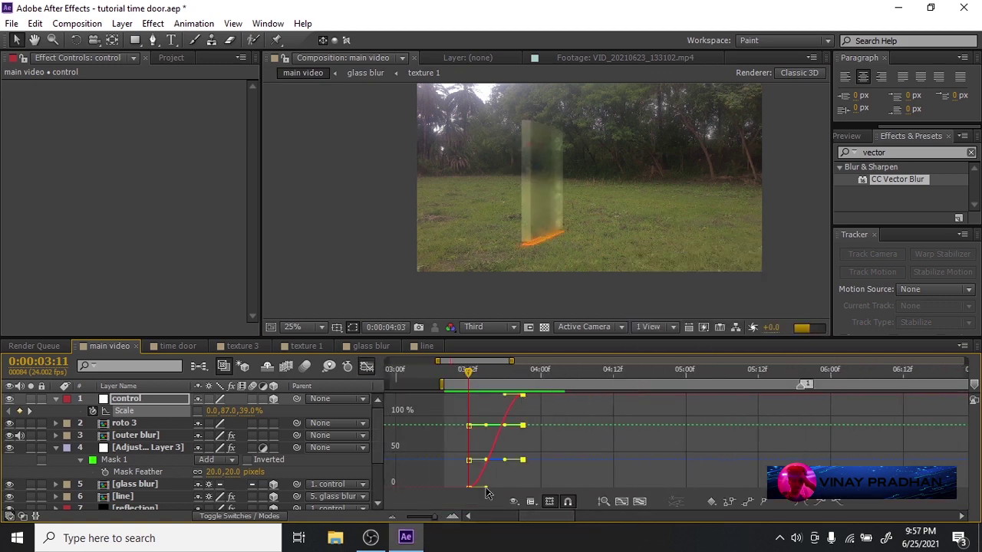
drag(486, 488, 521, 489)
drag(504, 394, 514, 420)
mouse_move(469, 373)
mouse_down()
mouse_move(510, 374)
mouse_move(475, 374)
mouse_up()
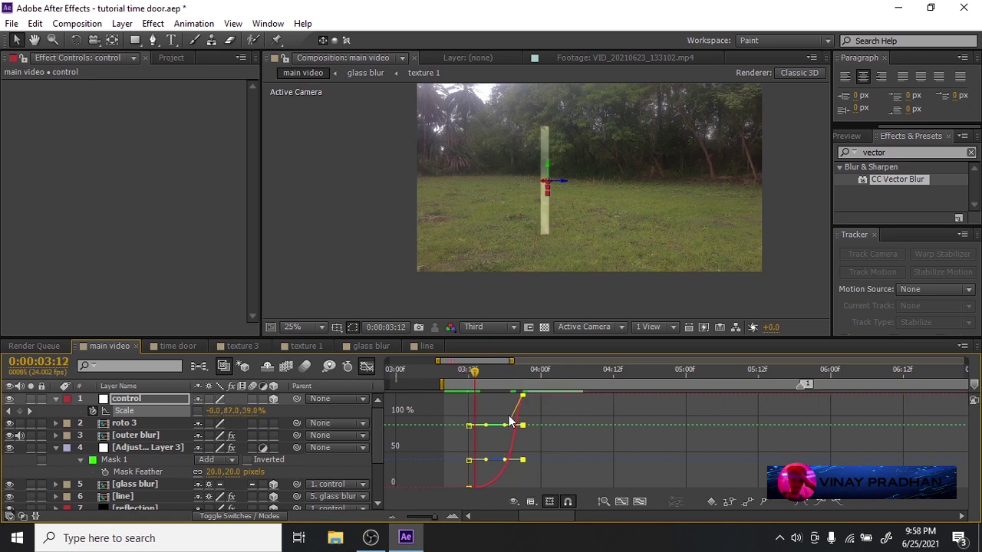
drag(511, 483, 521, 462)
Shorten the outgoing ease handle of the X scale keyframe at 0:00:03:11 and preview the door opening.
click(453, 460)
click(453, 371)
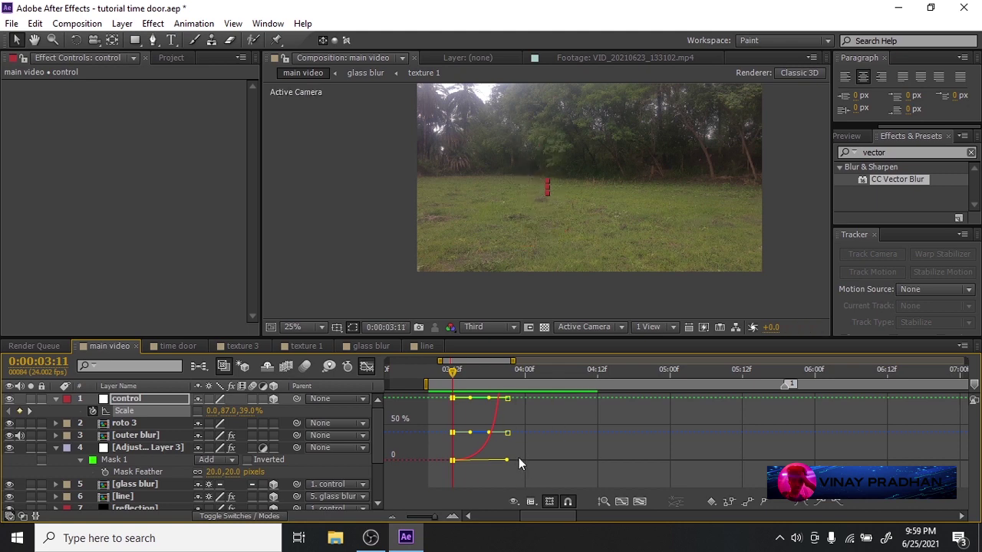
drag(519, 459, 493, 459)
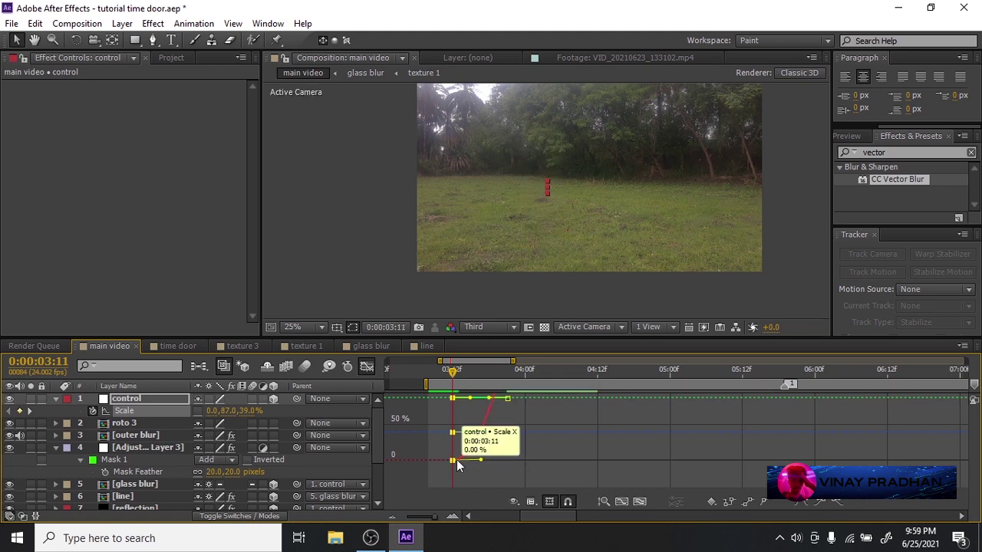
key(KP_0)
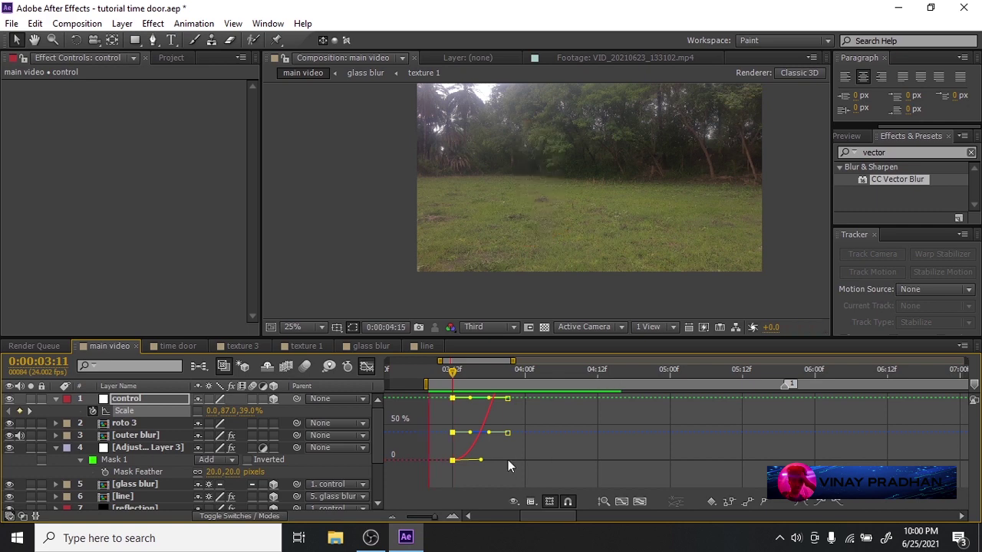
Lengthen the X scale ease, move the starting scale keyframes to 0:00:03:16, and preview the animation.
scroll(508, 459, up, 1)
drag(488, 420, 503, 411)
scroll(512, 459, up, 3)
drag(444, 482, 519, 483)
drag(514, 417, 556, 399)
drag(491, 472, 534, 473)
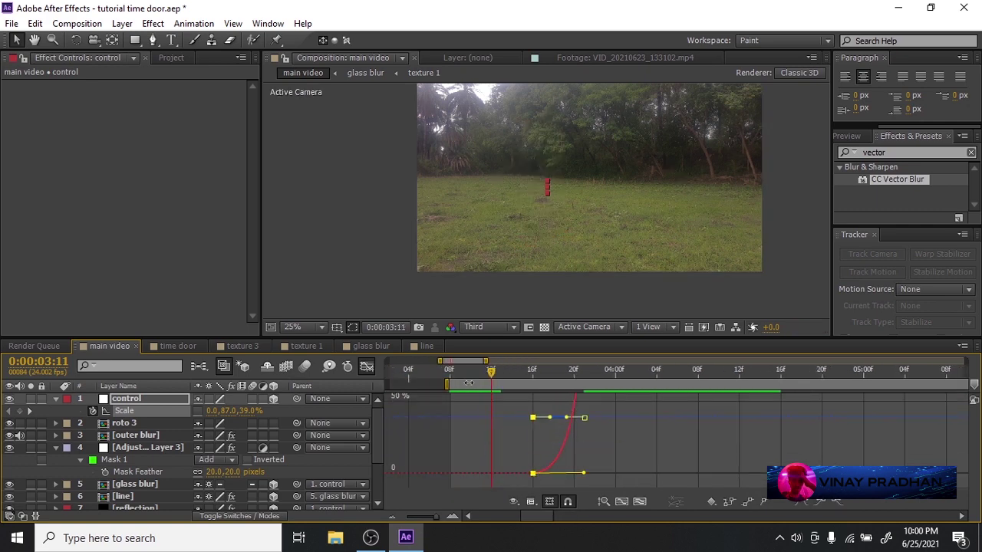
key(KP_0)
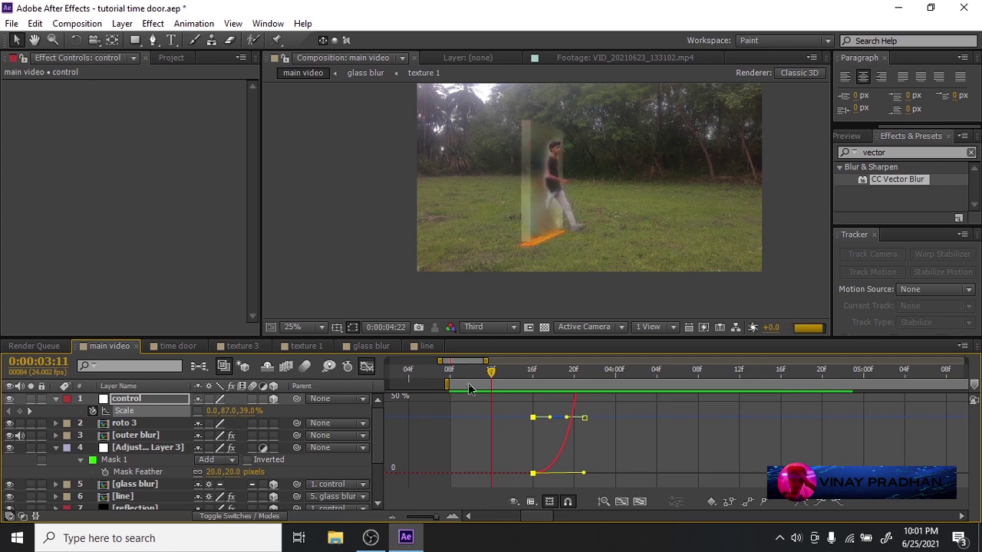
click(523, 443)
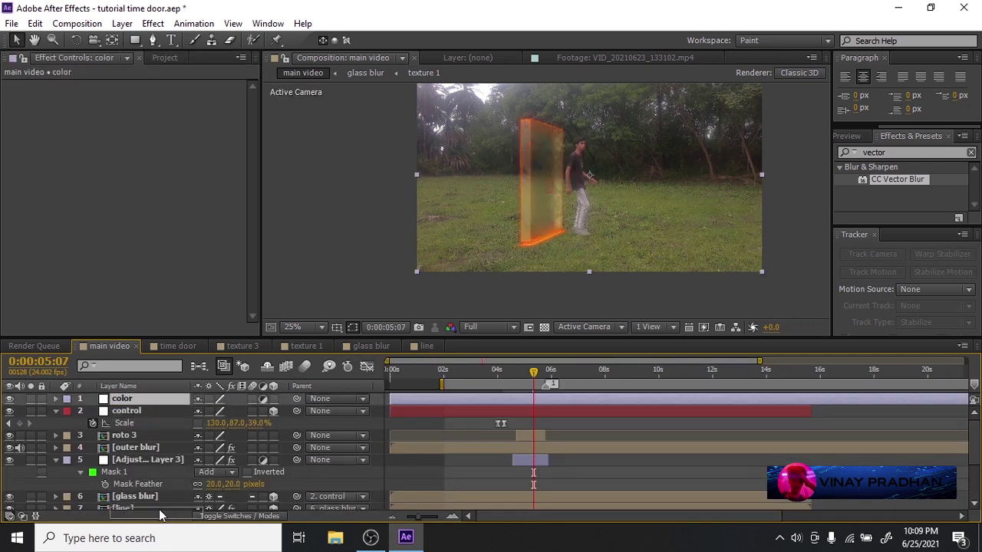
Place the color adjustment layer directly above the effect layer, apply Curves to it, and bend the RGB curve.
scroll(2, 491, down, 3)
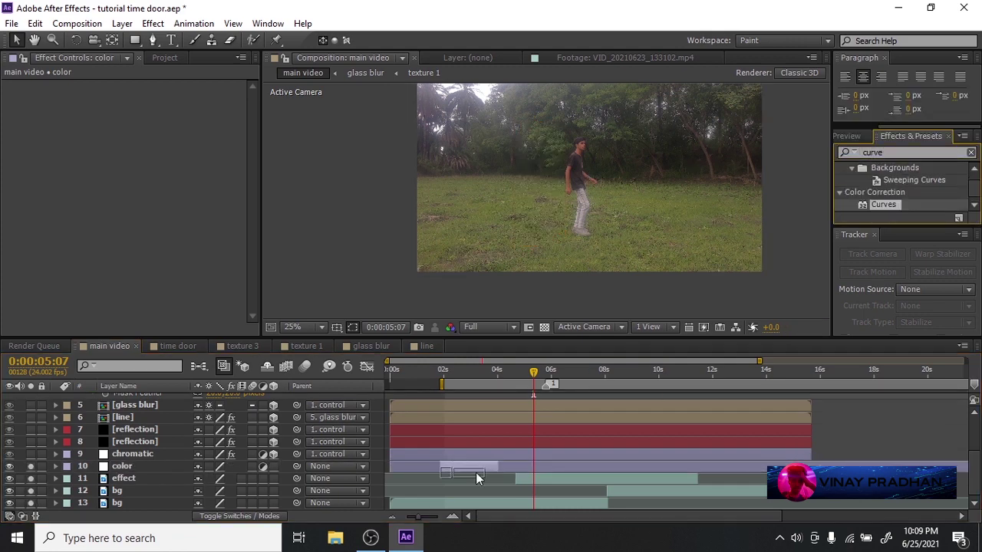
drag(478, 473, 478, 466)
drag(131, 176, 140, 166)
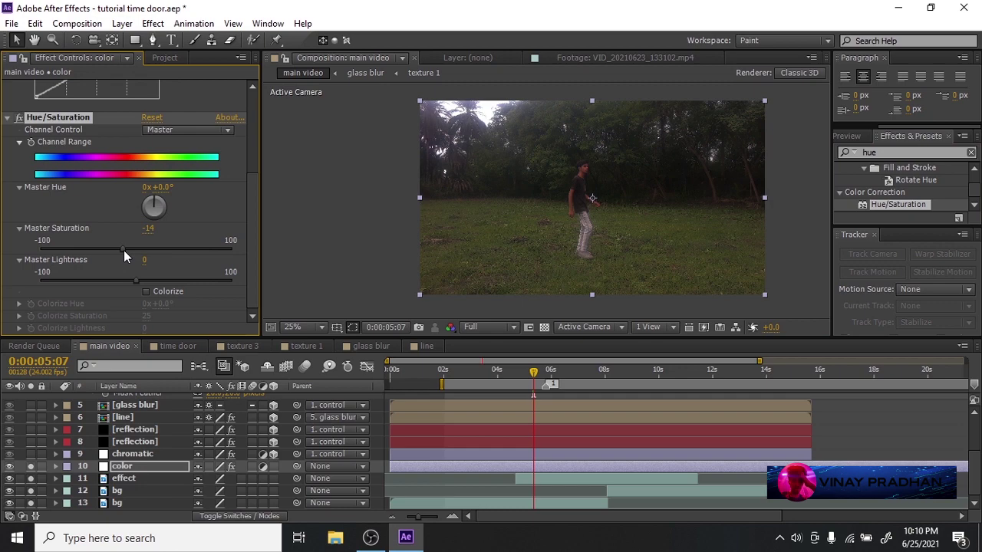
In Hue/Saturation, shift the Greens hue to +10° and raise their saturation, and compare the footage with and without the grade.
click(188, 129)
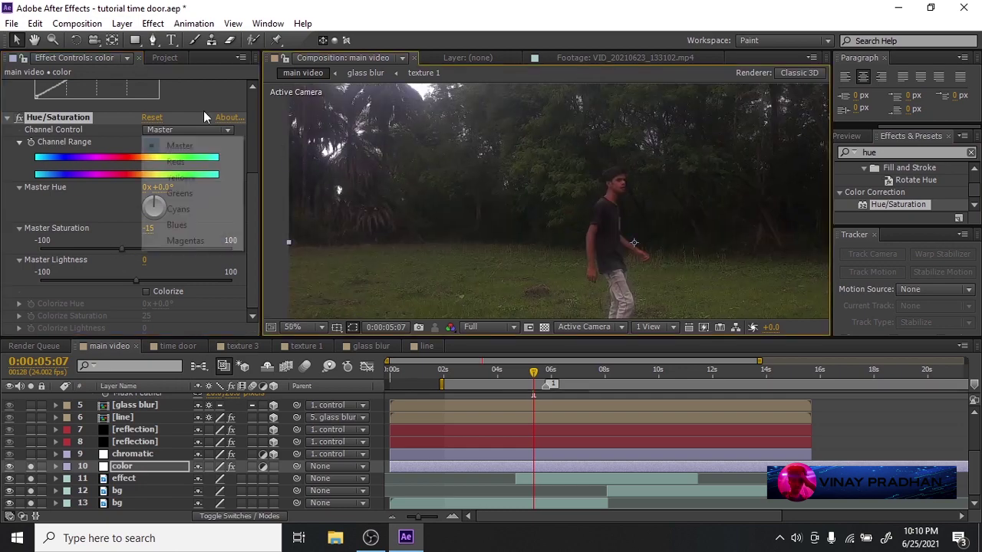
click(169, 192)
drag(157, 187, 165, 187)
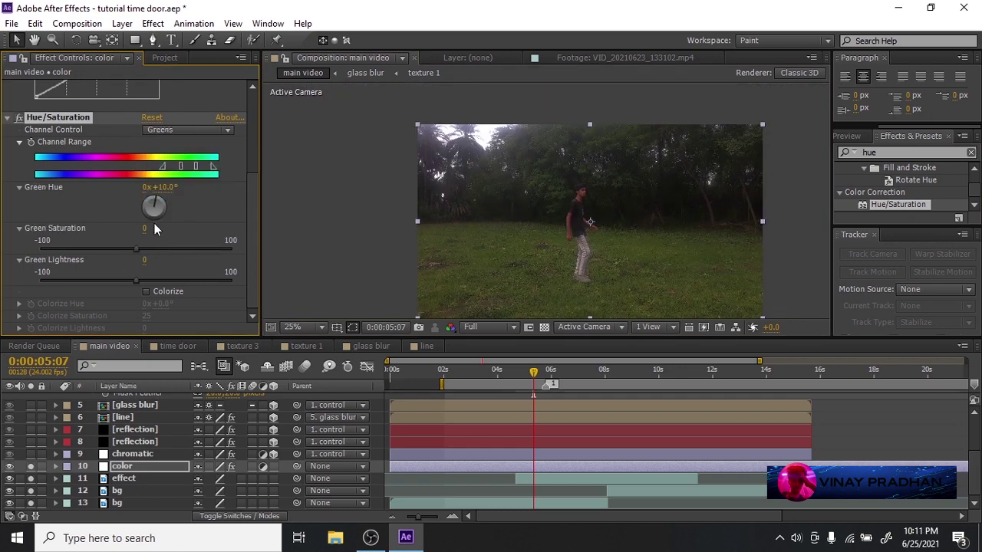
drag(137, 248, 153, 249)
scroll(612, 215, up, 2)
scroll(613, 215, down, 2)
click(30, 467)
click(31, 467)
click(20, 119)
click(20, 118)
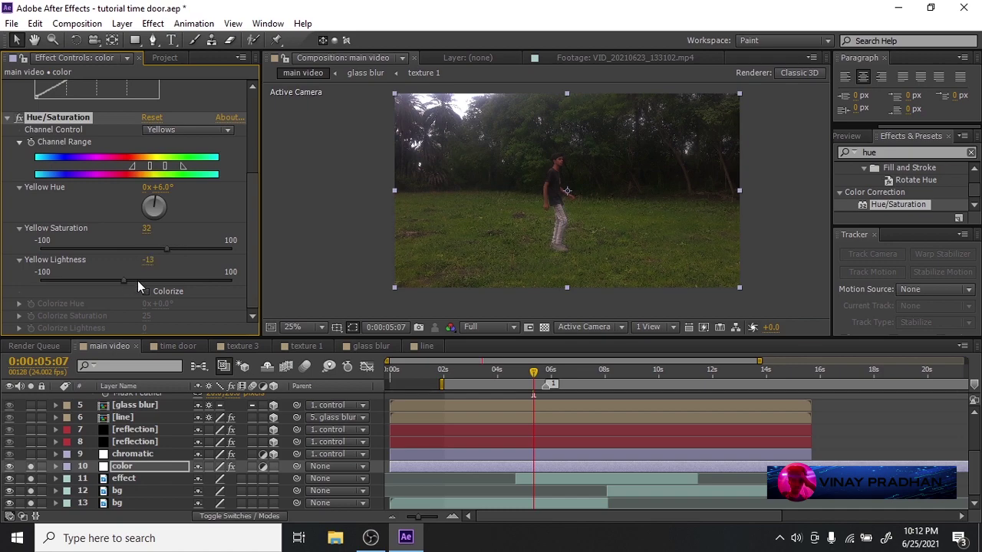
Refine the color layer's RGB curve into an S shape by lifting the highlights and lowering the shadows.
drag(562, 167, 552, 193)
scroll(153, 200, up, 3)
drag(138, 147, 134, 139)
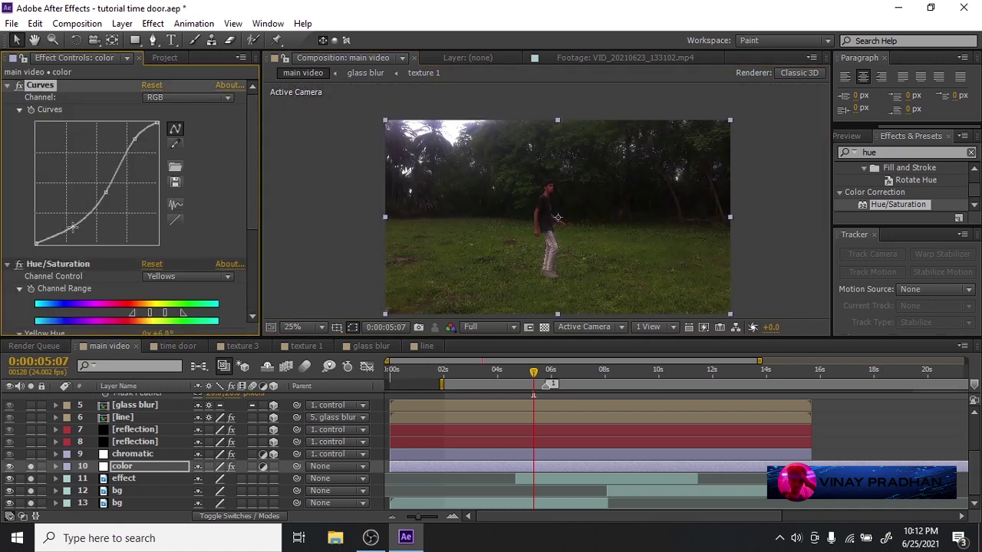
drag(76, 222, 75, 225)
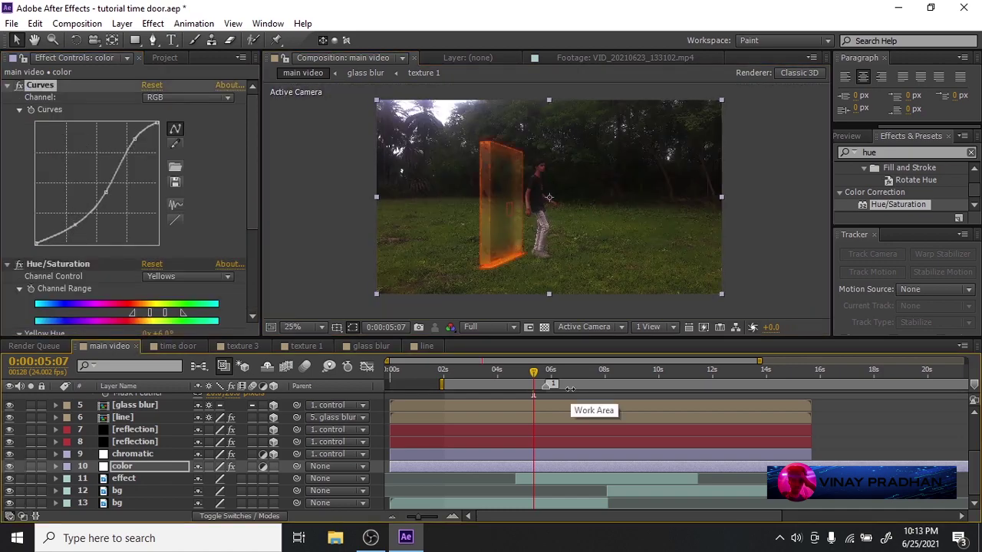
Reshape the lower reflection layer's mask into a wider area around the door's base and set its mask feather to 315 pixels.
scroll(558, 234, down, 1)
scroll(557, 234, up, 1)
click(135, 443)
key(s)
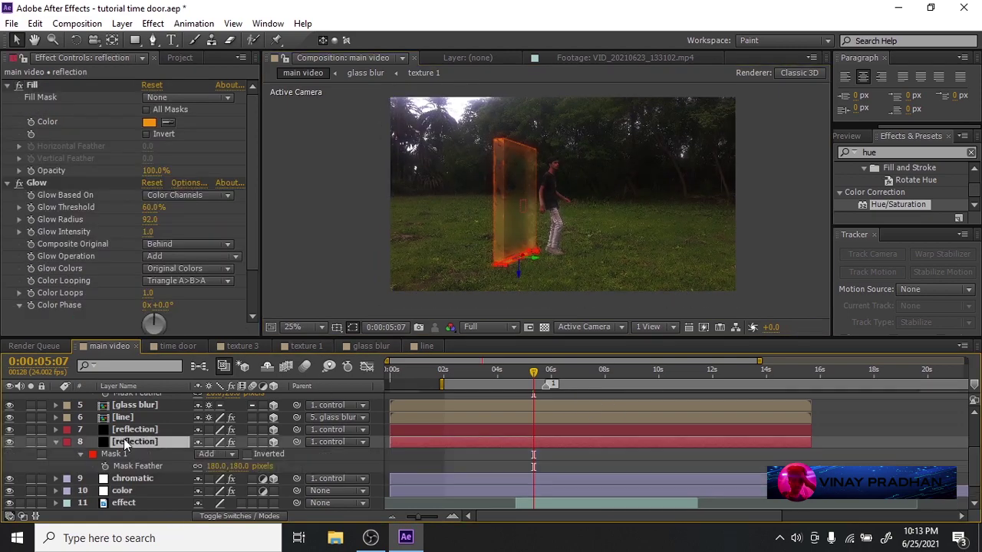
scroll(578, 97, up, 4)
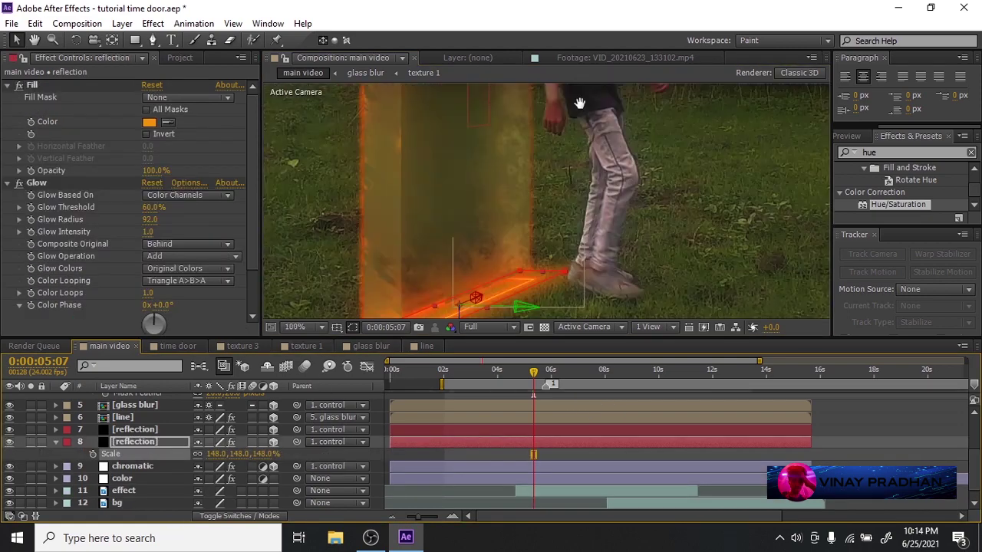
scroll(553, 221, down, 2)
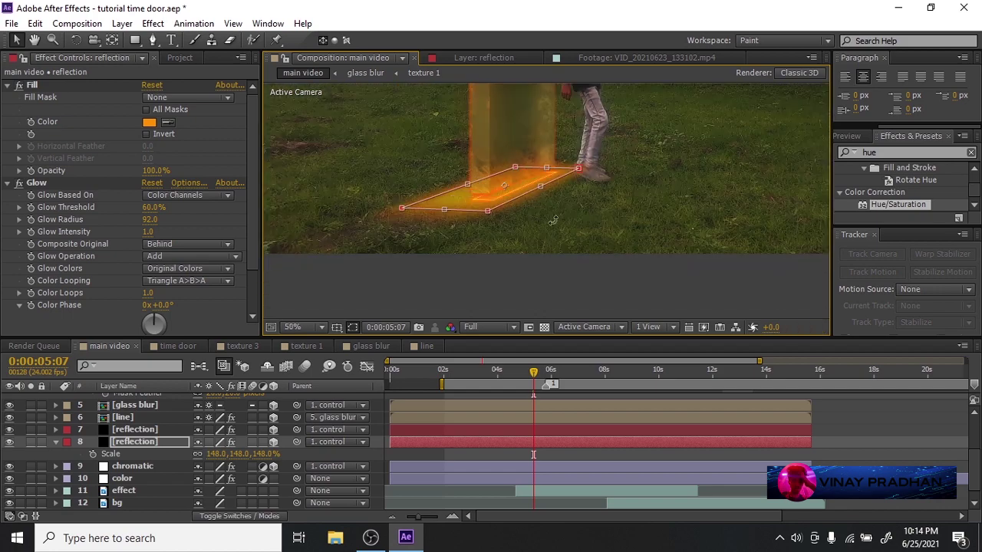
key(f)
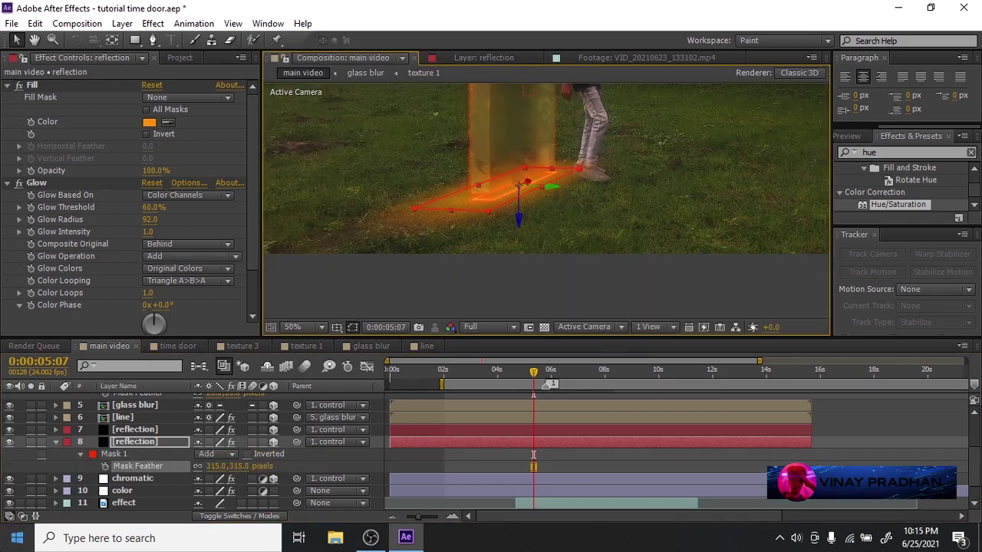
click(352, 328)
click(464, 281)
In the color layer's Hue/Saturation, choose the Reds channel and set the red saturation to -11.
drag(488, 228, 481, 372)
scroll(150, 481, down, 1)
click(148, 489)
click(146, 468)
click(216, 127)
click(201, 161)
Trim the end of Adjustment Layer 3 to 0:00:05:07 and shorten the roto 3 layer to just after 0:00:05:03.
scroll(594, 428, up, 3)
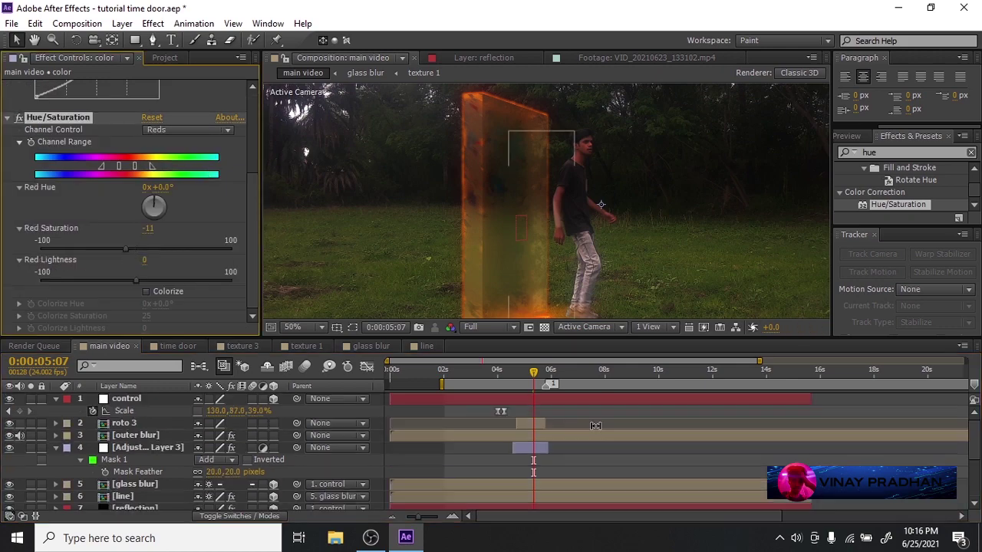
click(531, 448)
click(541, 426)
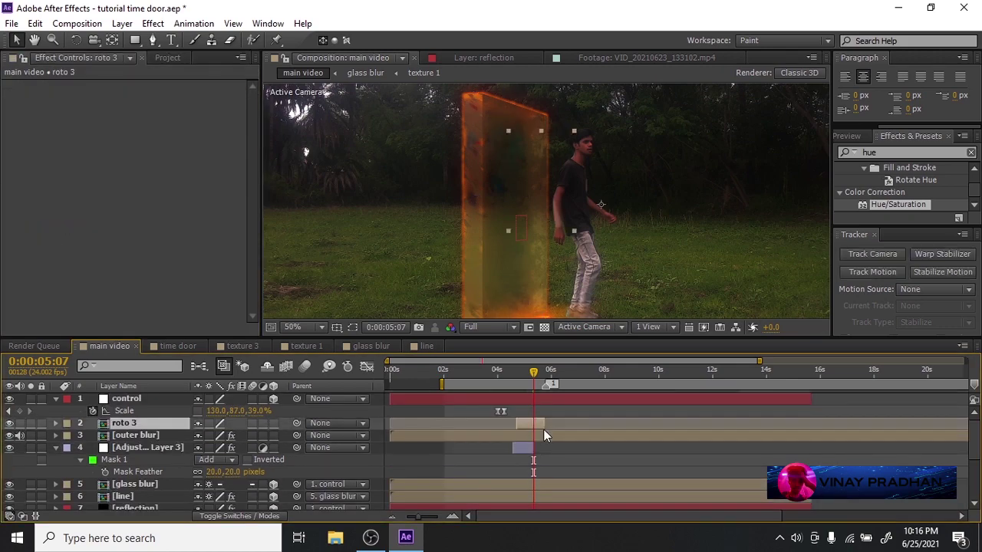
drag(526, 378, 530, 376)
drag(585, 283, 589, 287)
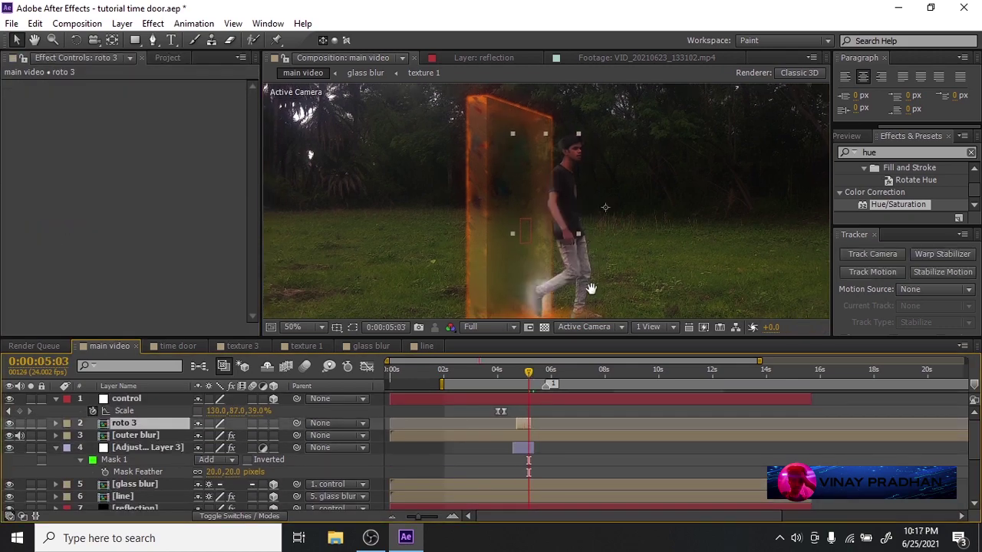
Compare the frame with the outer blur and roto 3 layers hidden and shown, and extend the end of roto 3 by a few frames.
drag(19, 435, 6, 438)
click(7, 436)
click(555, 437)
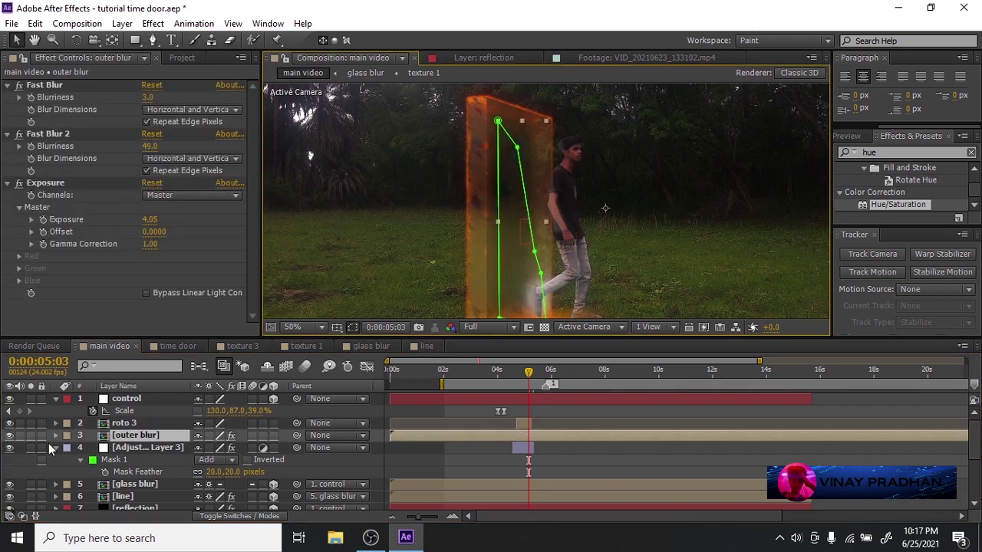
click(10, 426)
click(10, 426)
click(525, 424)
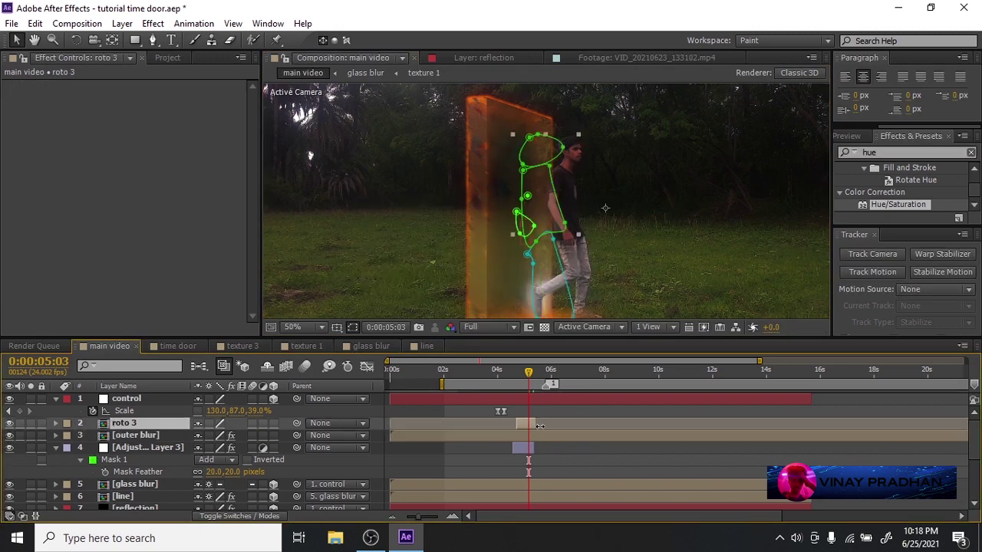
In the color layer's Hue/Saturation, set the Reds saturation to -14 and the red lightness to 10.
scroll(537, 426, down, 3)
click(123, 467)
scroll(123, 199, down, 3)
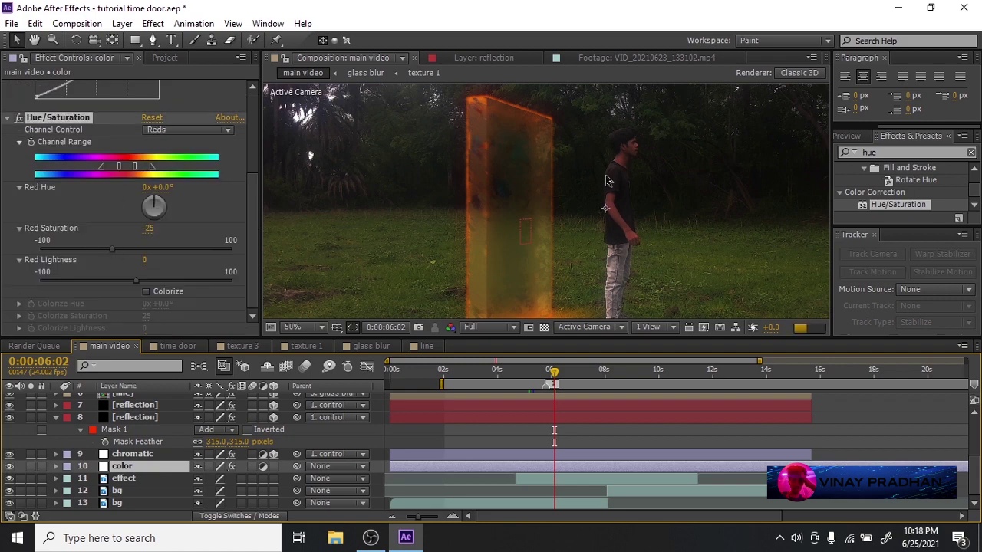
drag(607, 179, 578, 157)
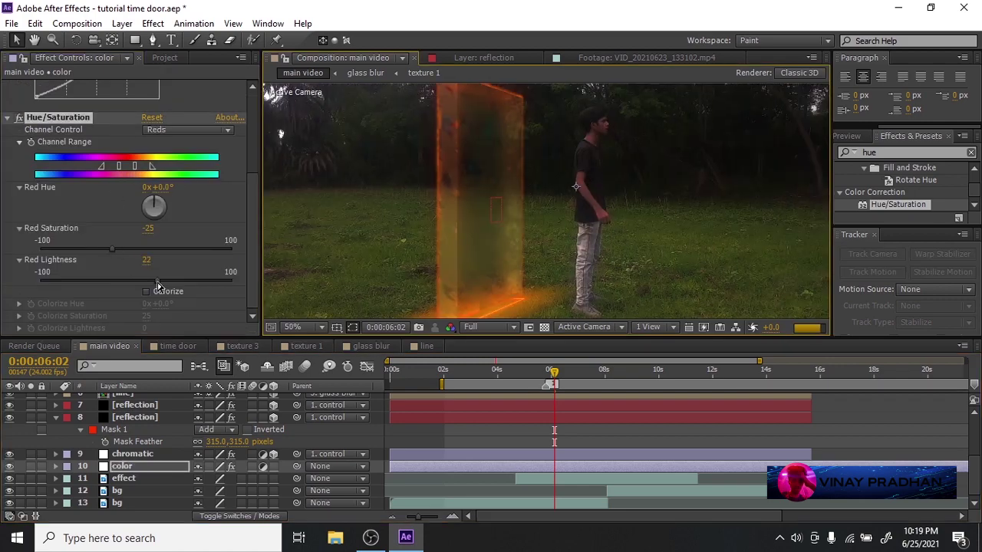
click(146, 281)
click(119, 250)
scroll(589, 230, down, 2)
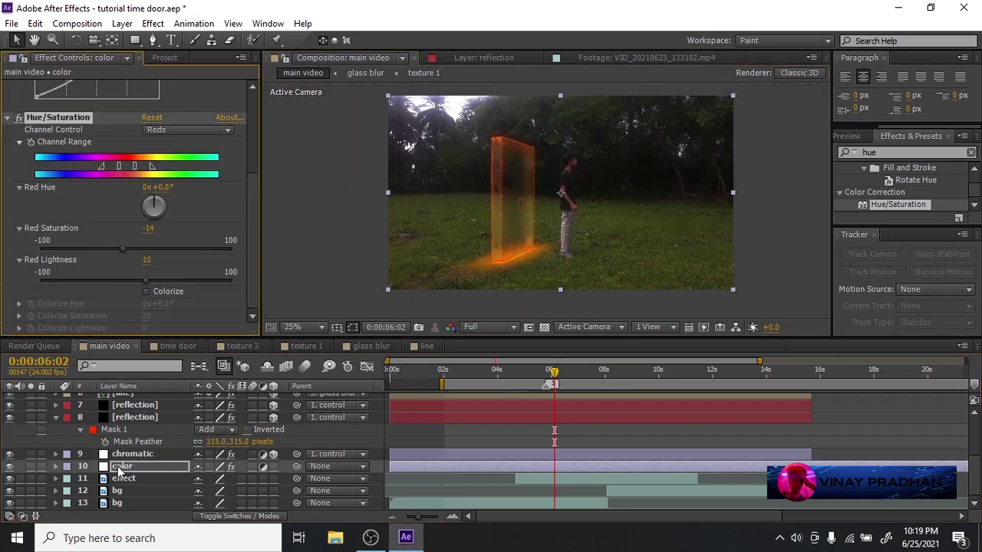
Set the lower reflection layer's blending mode to Add and examine the glow on the grass at the door's base.
click(132, 454)
scroll(491, 230, up, 2)
drag(490, 230, 519, 209)
scroll(491, 230, down, 2)
click(148, 419)
key(F4)
scroll(536, 247, up, 3)
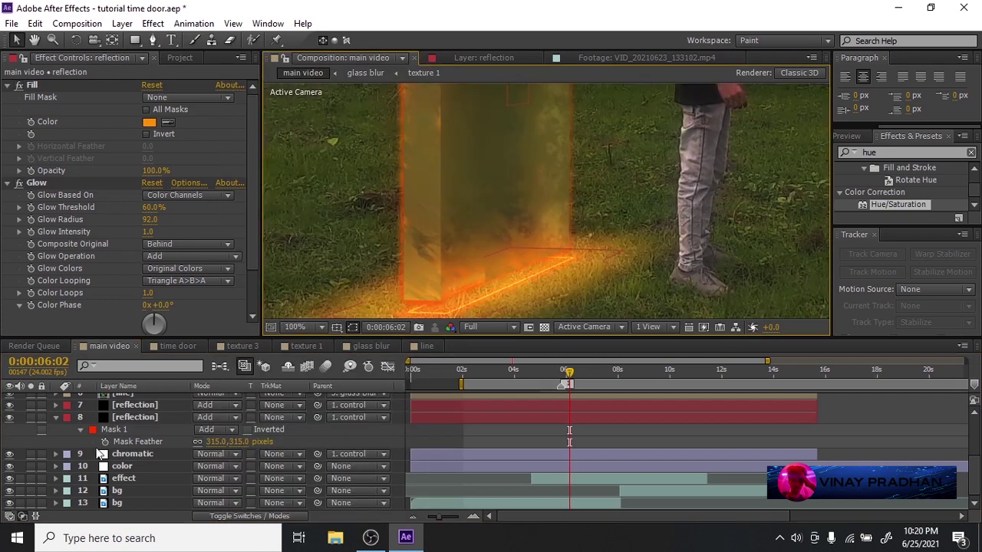
Set the lower reflection layer's opacity to 45% and the upper reflection layer's Gaussian Blur blurriness to 5.9.
scroll(535, 247, down, 1)
click(136, 417)
key(r)
key(t)
drag(203, 443, 163, 446)
click(137, 418)
drag(148, 244, 168, 250)
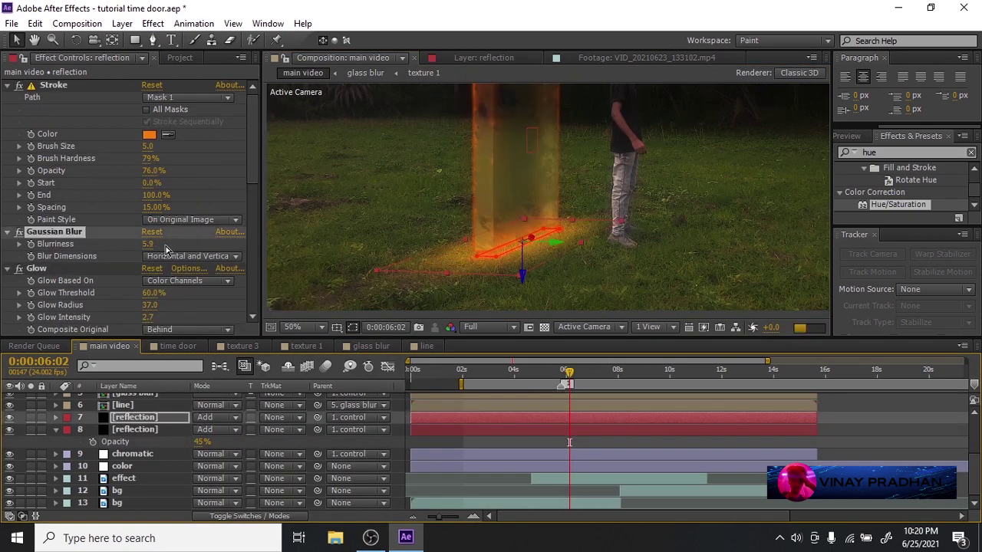
Copy the Curves and Hue/Saturation effects from the color layer onto the roto 3 layer.
click(542, 374)
scroll(650, 170, down, 2)
scroll(649, 170, up, 1)
click(122, 466)
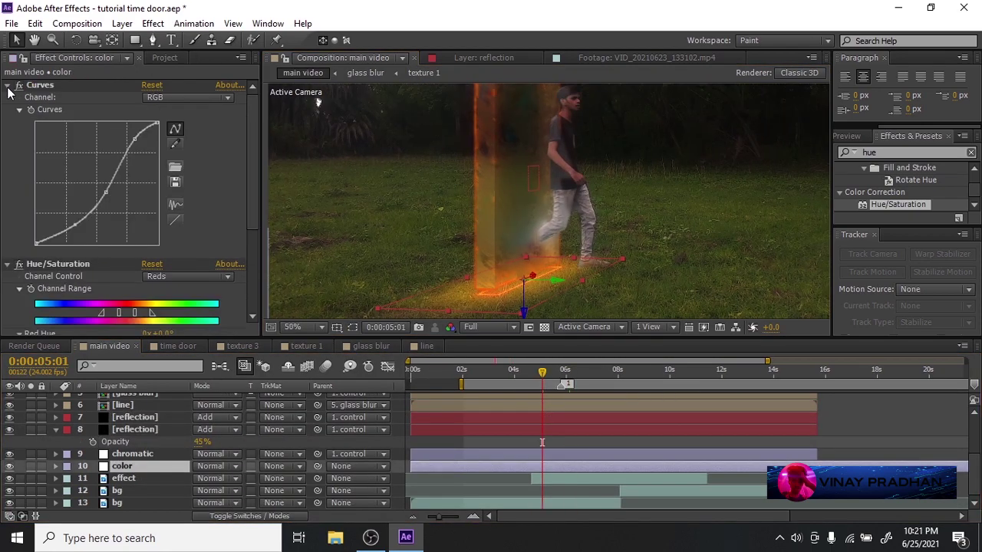
click(8, 86)
ctrl+click(54, 98)
scroll(146, 409, up, 5)
click(126, 423)
key(ctrl+v)
scroll(159, 253, down, 3)
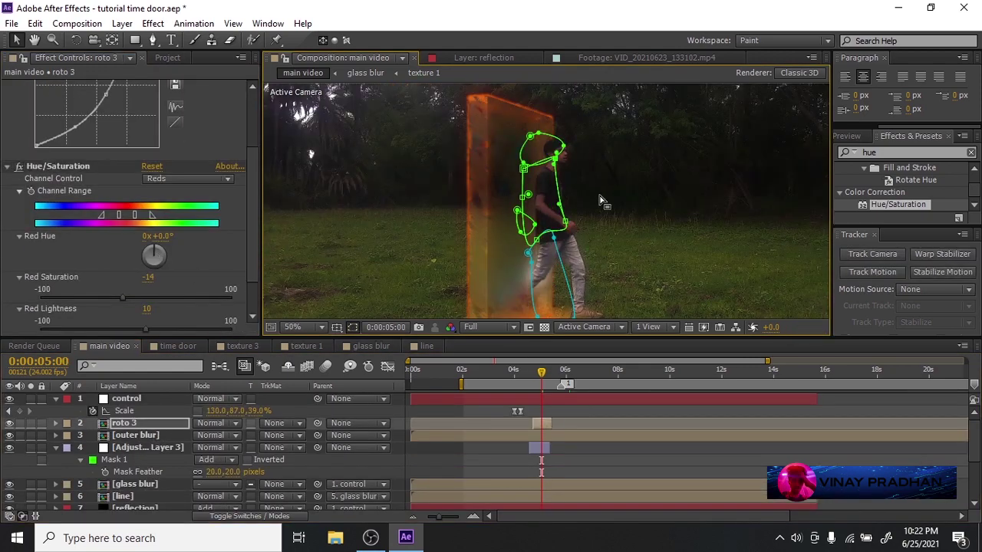
Apply Tint to the outer blur layer and map white to light orange (EFA461).
click(537, 374)
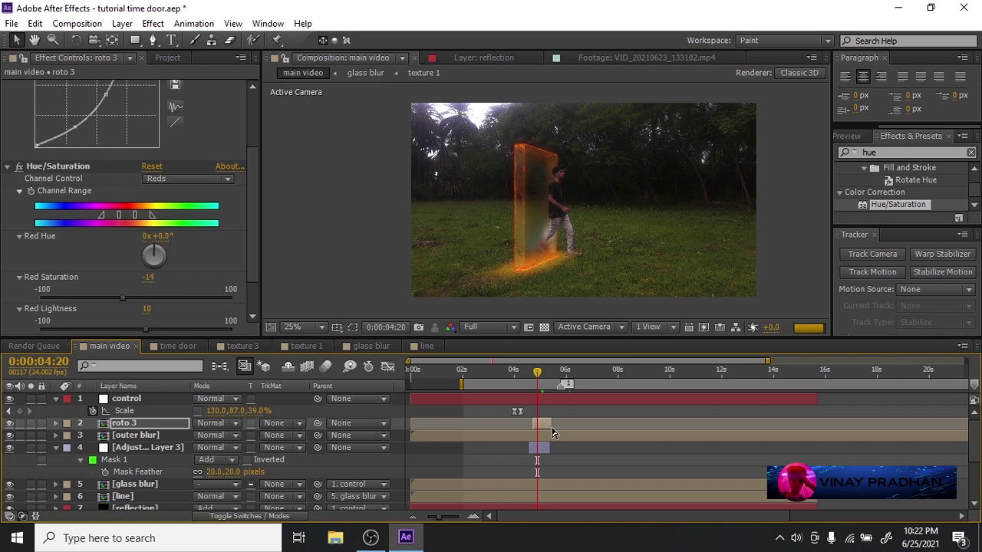
scroll(565, 186, up, 2)
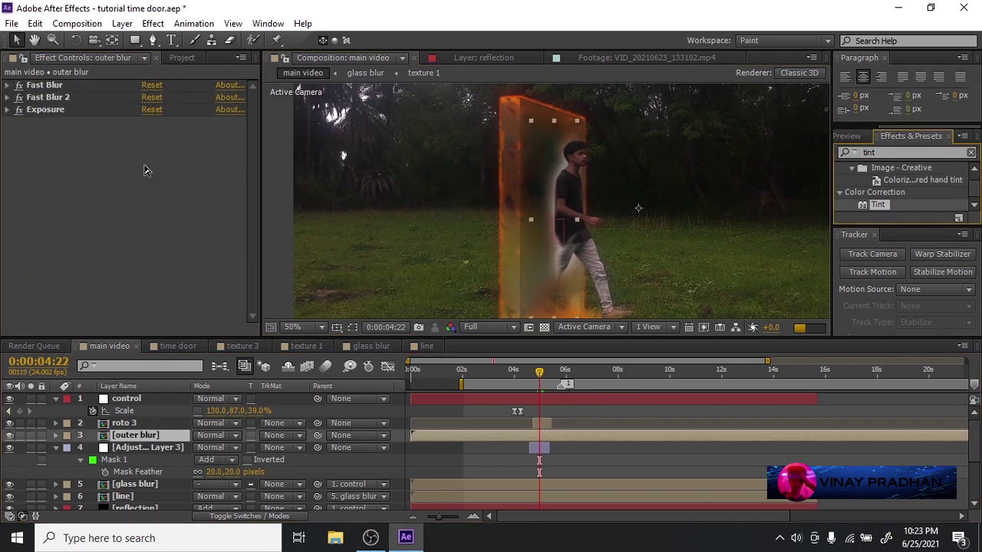
click(149, 146)
click(116, 99)
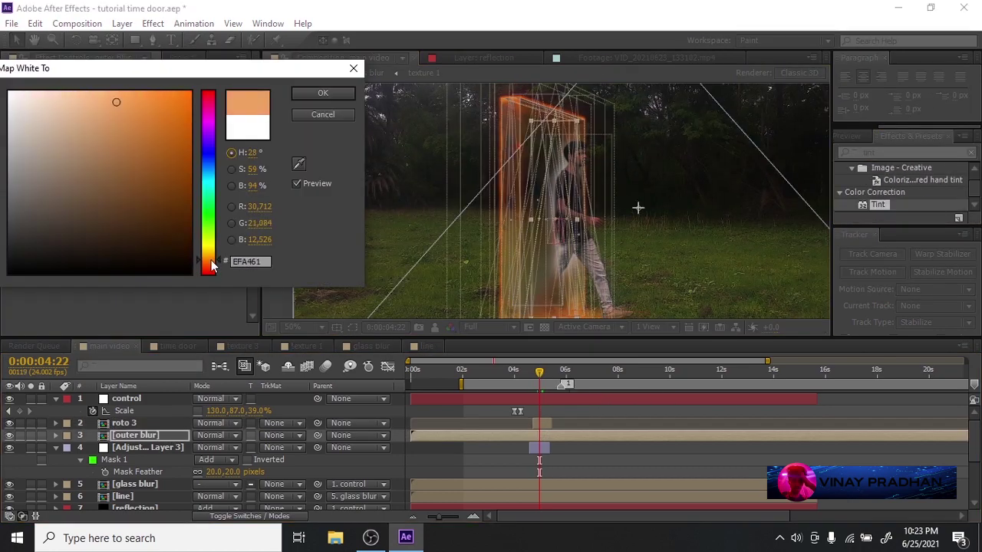
key(Return)
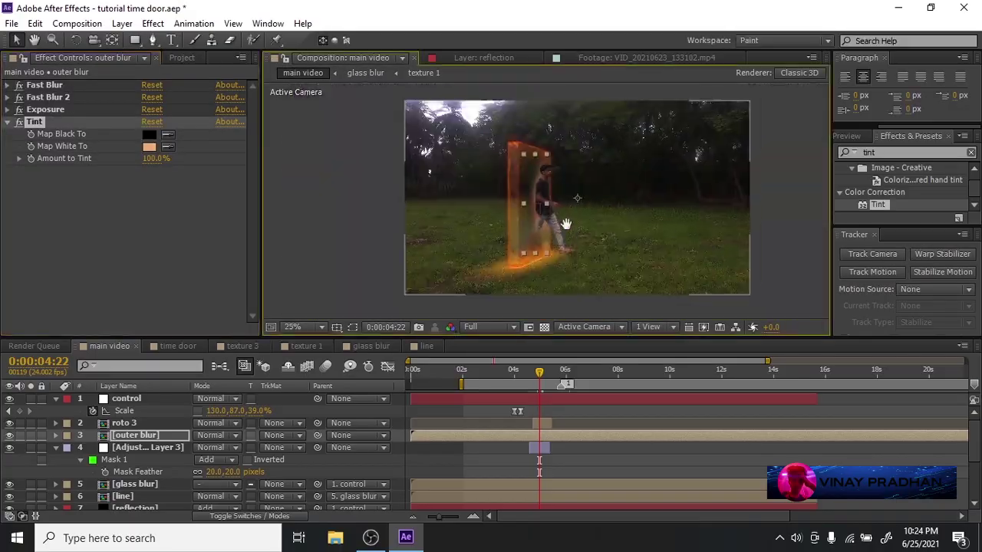